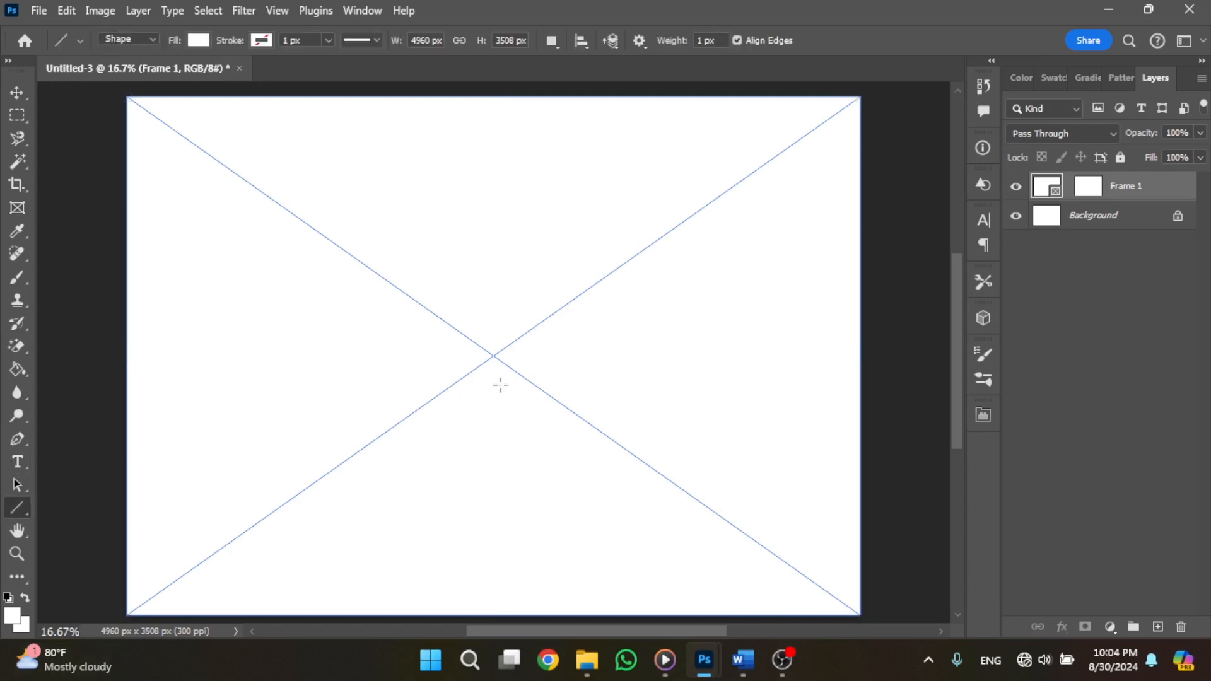
# Draw a vertical line about 3534 px long down the middle of the page with the Line tool
pyautogui.moveTo(499, 504); pyautogui.dragTo(492, 619)
pyautogui.moveTo(493, 345); pyautogui.dragTo(511, 93)
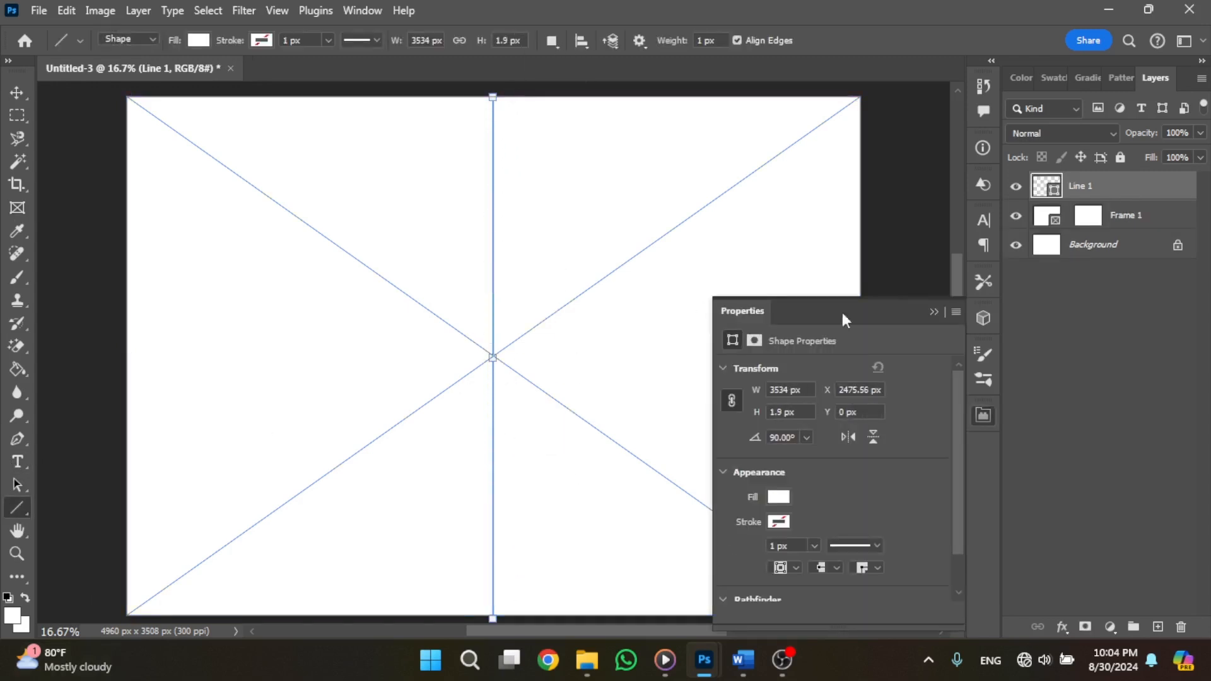
pyautogui.click(934, 312)
# Nudge the vertical line sideways until it meets the crossing of the frame's diagonals
pyautogui.hotkey('ctrl', '+')
pyautogui.hotkey('ctrl', '+')
pyautogui.hotkey('ctrl', '+')
pyautogui.hotkey('ctrl', '+')
pyautogui.hotkey('ctrl', '+')
pyautogui.hotkey('ctrl', '+')
pyautogui.hotkey('ctrl', '+')
pyautogui.hotkey('ctrl', '+')
pyautogui.hotkey('ctrl', '+')
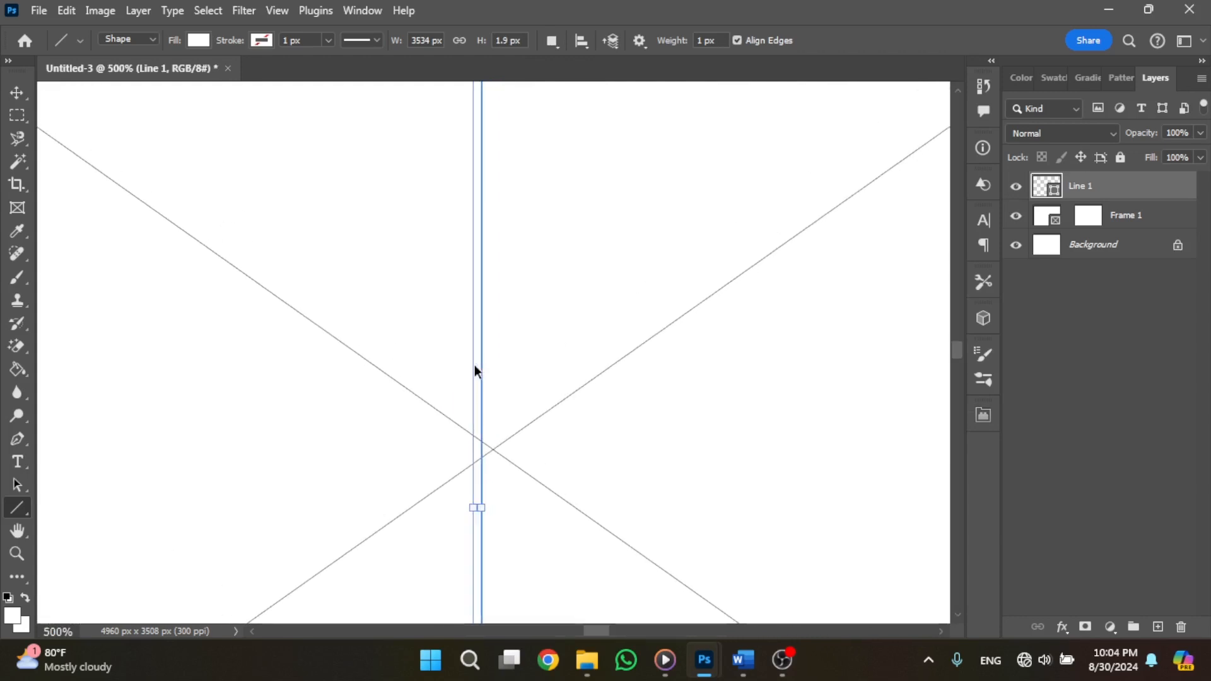
pyautogui.click(14, 96)
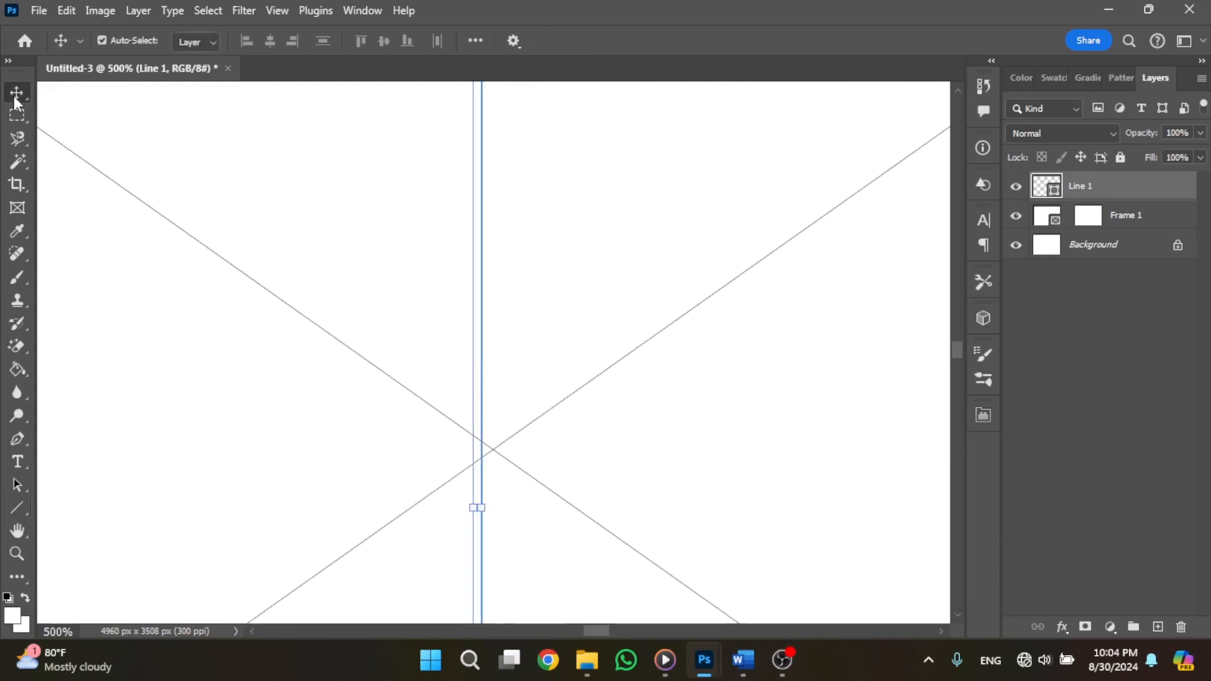
pyautogui.hotkey('shift', 'Right')
pyautogui.press('Left')
pyautogui.press('Left')
pyautogui.press('Left')
pyautogui.press('Left')
pyautogui.press('Left')
pyautogui.press('Left')
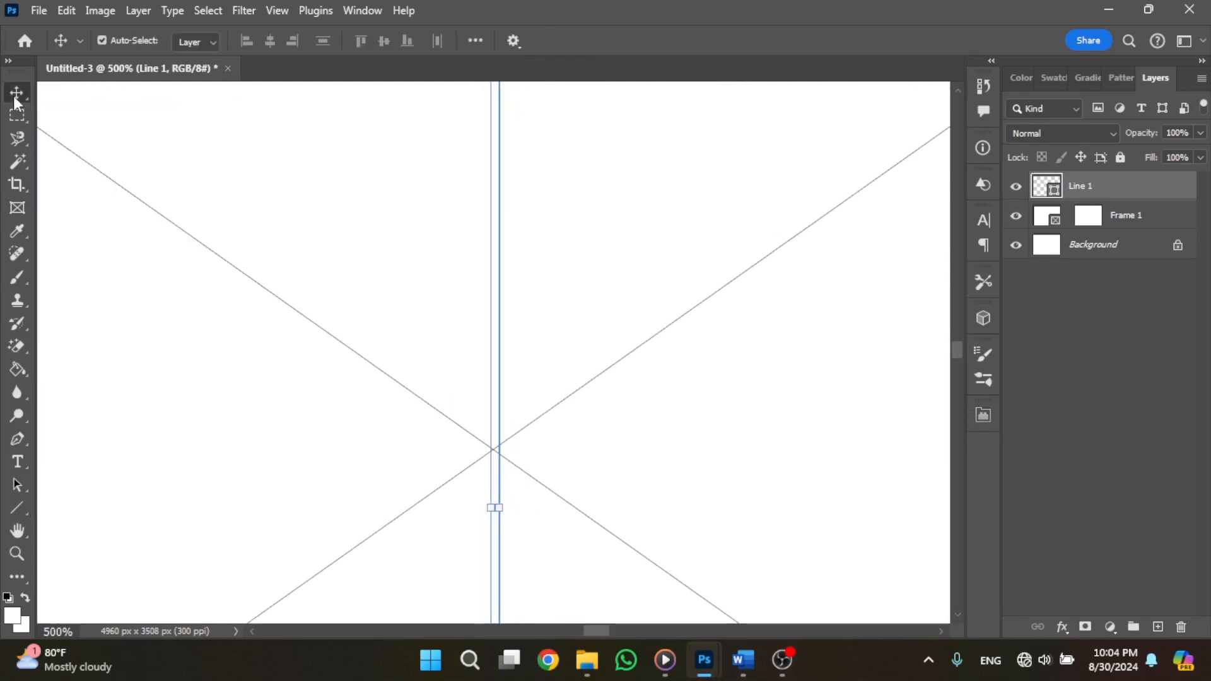
# Set the vertical line's fill to black and delete the Frame 1 layer
pyautogui.hotkey('ctrl', '-')
pyautogui.hotkey('ctrl', '-')
pyautogui.hotkey('ctrl', '-')
pyautogui.hotkey('ctrl', '-')
pyautogui.hotkey('ctrl', '-')
pyautogui.hotkey('ctrl', '-')
pyautogui.hotkey('ctrl', '-')
pyautogui.hotkey('ctrl', '-')
pyautogui.hotkey('ctrl', '-')
pyautogui.hotkey('ctrl', '-')
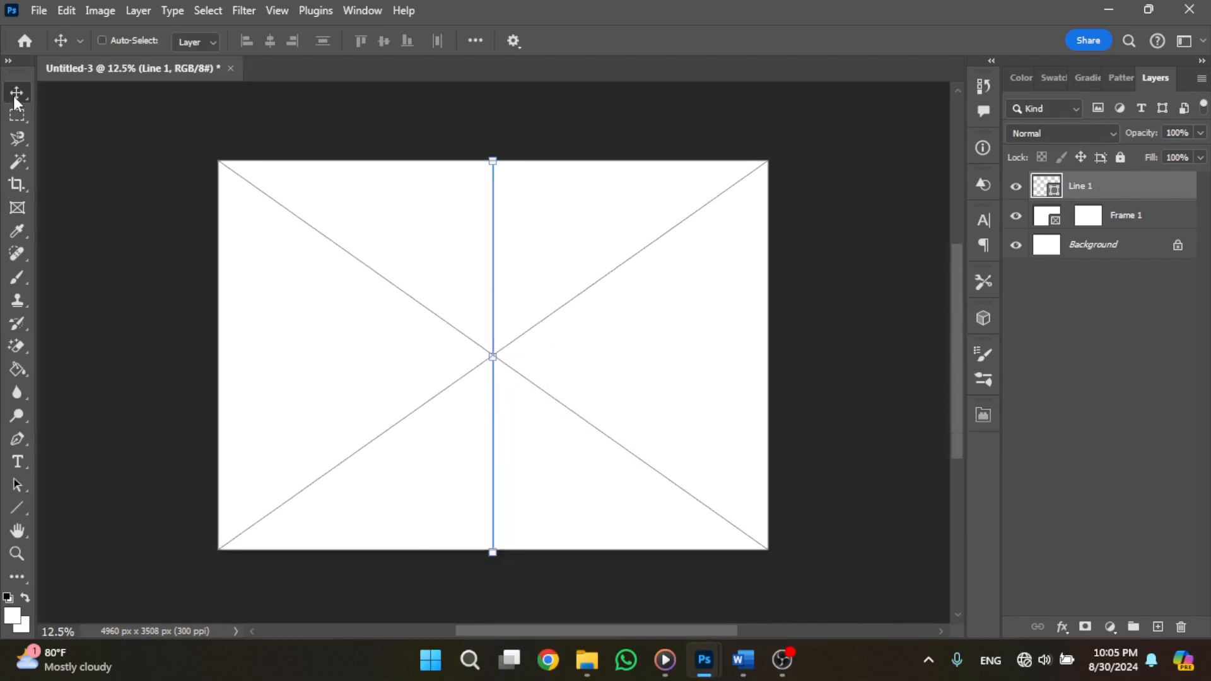
pyautogui.hotkey('ctrl', '+')
pyautogui.click(981, 319)
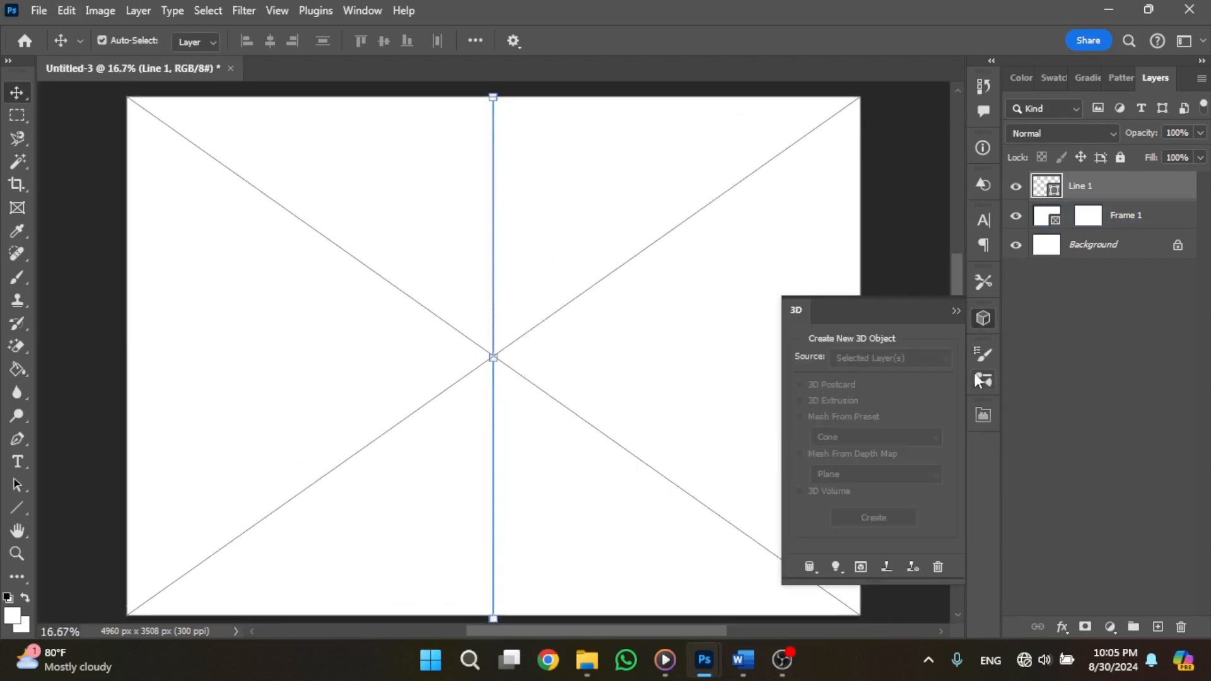
pyautogui.click(976, 378)
pyautogui.click(983, 358)
pyautogui.click(984, 414)
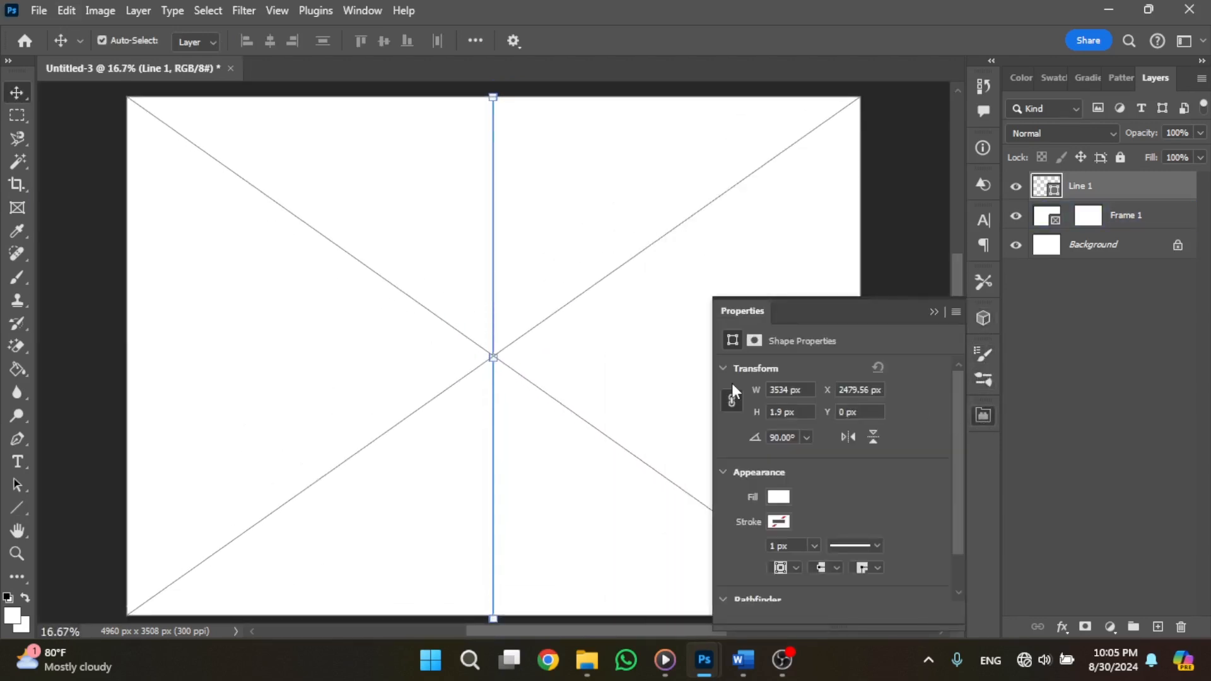
pyautogui.click(780, 497)
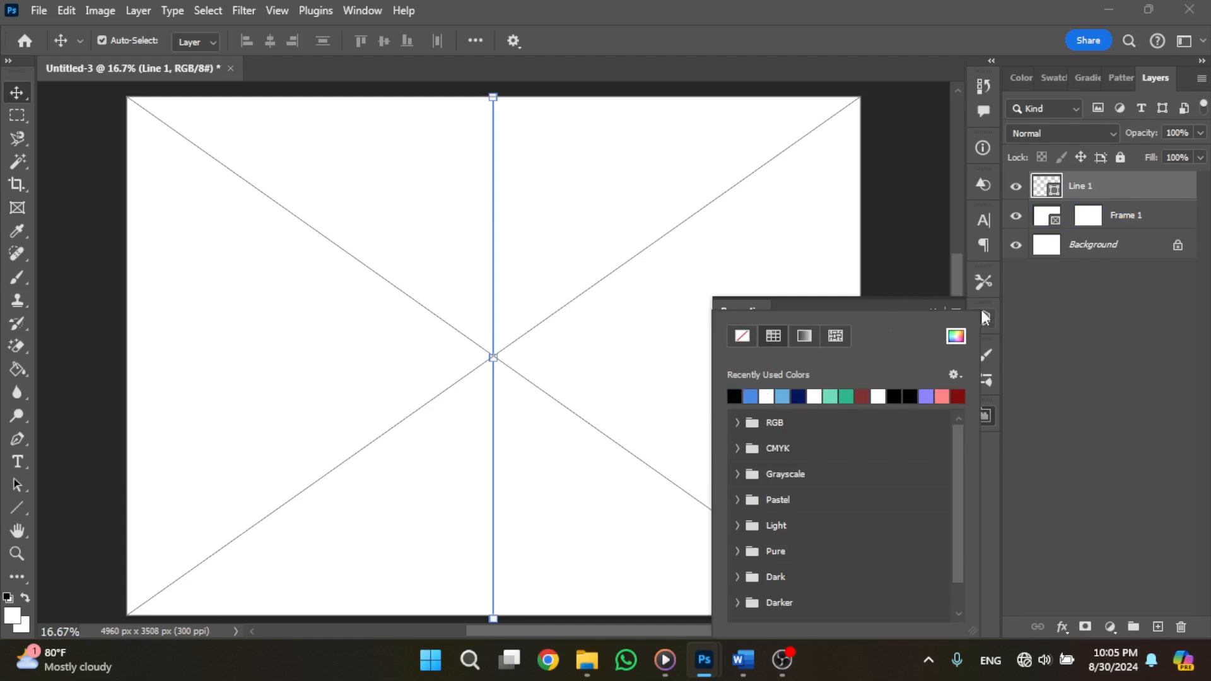
pyautogui.click(883, 311)
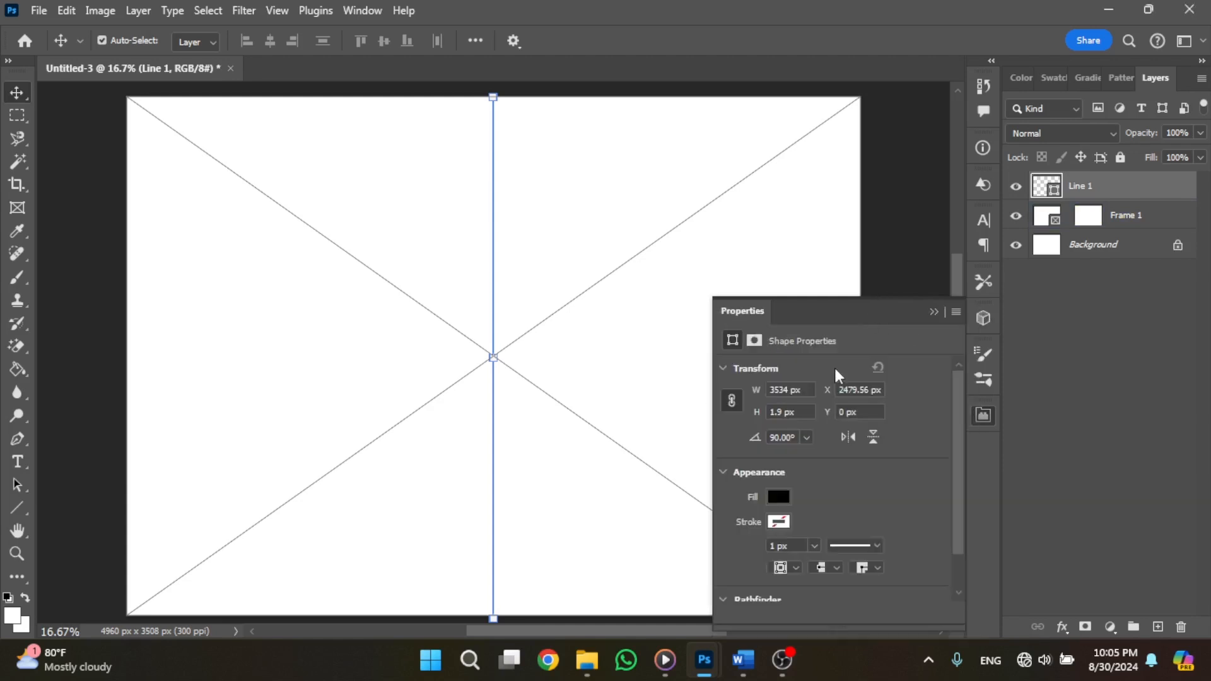
pyautogui.click(934, 312)
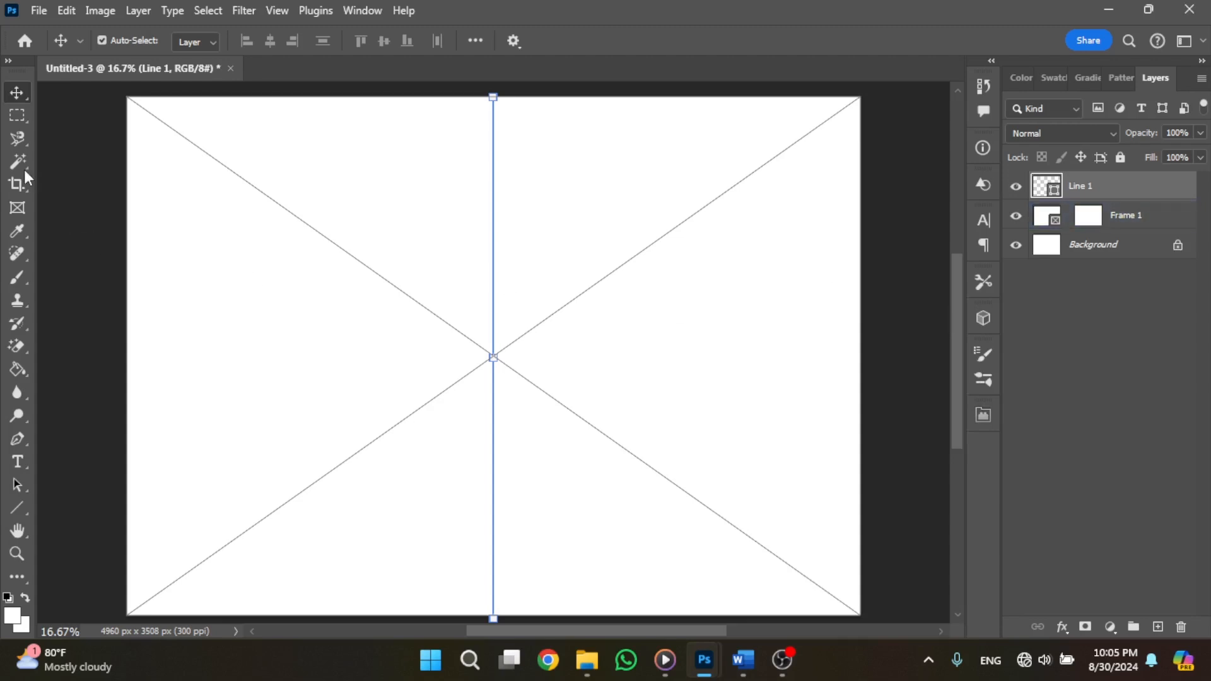
pyautogui.moveTo(1173, 218); pyautogui.dragTo(1180, 627)
# Draw a rectangle about 2855 by 1540 px from the center line's upper end past the page's right edge
pyautogui.click(15, 508)
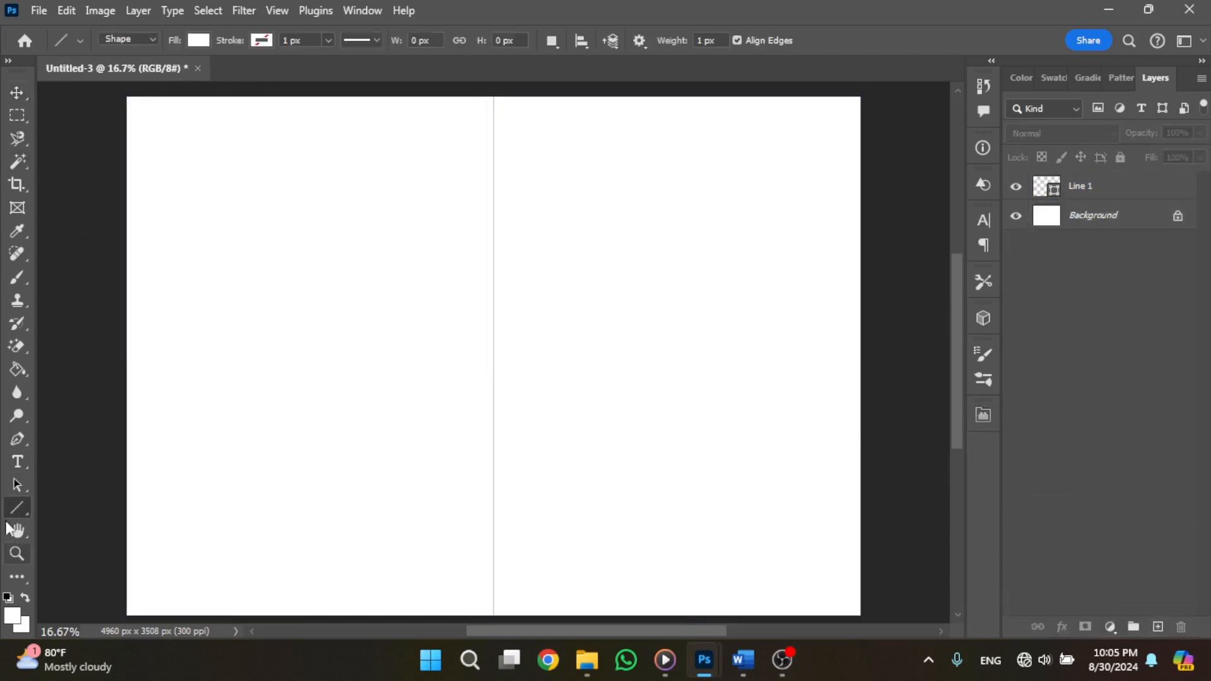
pyautogui.rightClick(19, 507)
pyautogui.click(95, 506)
pyautogui.moveTo(493, 96); pyautogui.dragTo(914, 325)
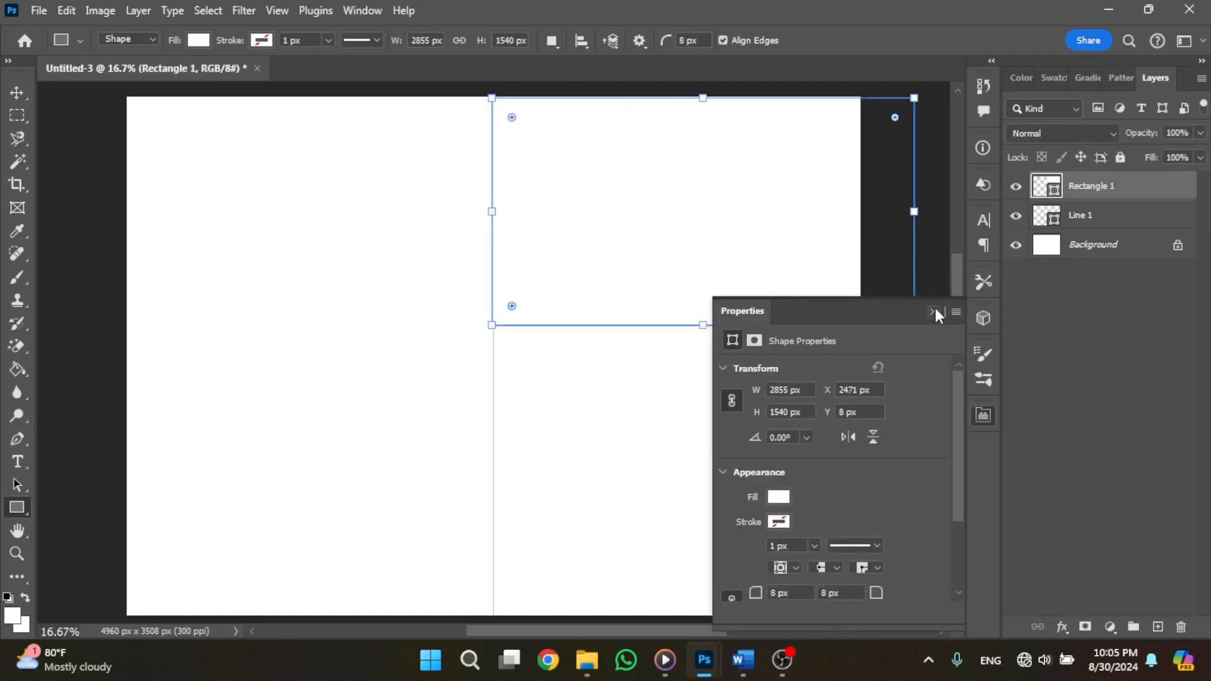
# Fill the rectangle with grey 8d8787 and align its corner with the center line and the page's upper edge
pyautogui.click(779, 497)
pyautogui.click(954, 333)
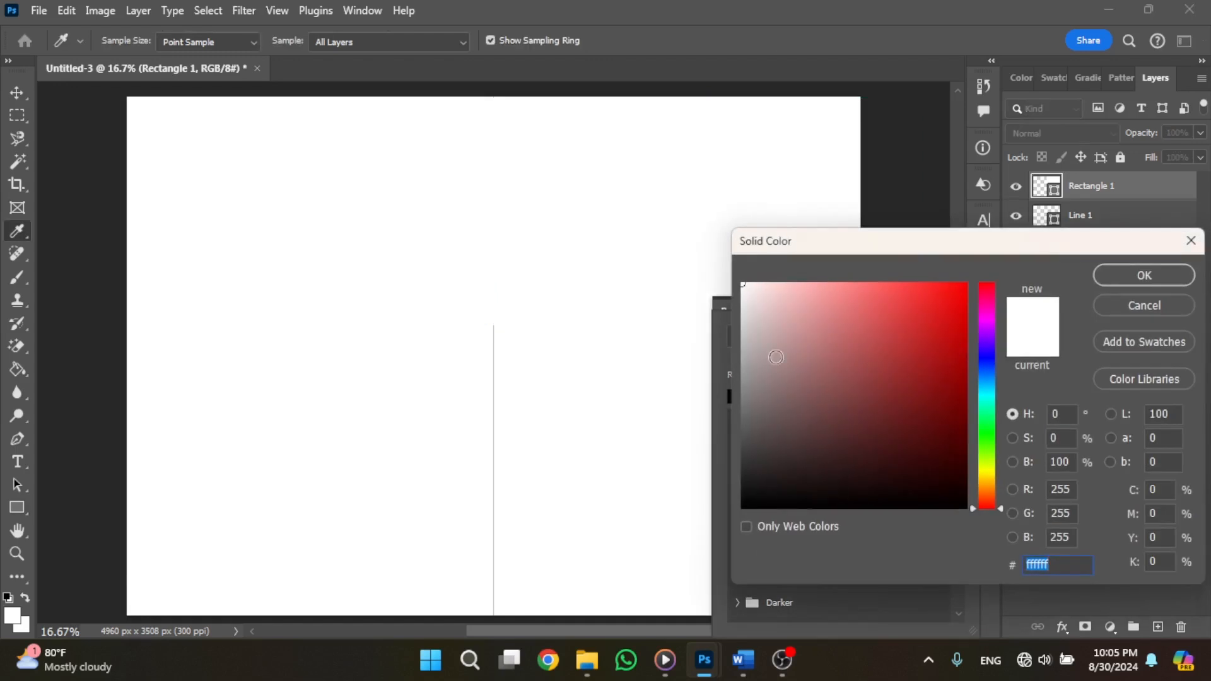
pyautogui.moveTo(776, 358); pyautogui.dragTo(759, 432)
pyautogui.click(751, 384)
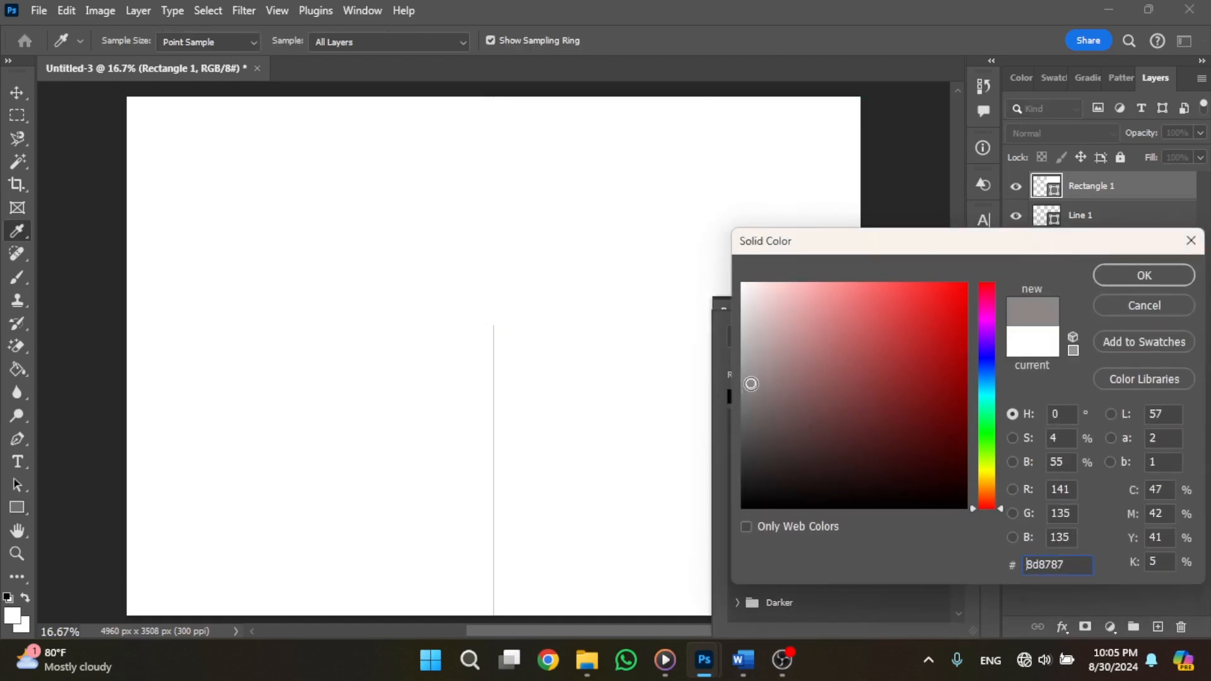
pyautogui.click(1147, 280)
pyautogui.click(938, 309)
pyautogui.click(938, 311)
pyautogui.press('v')
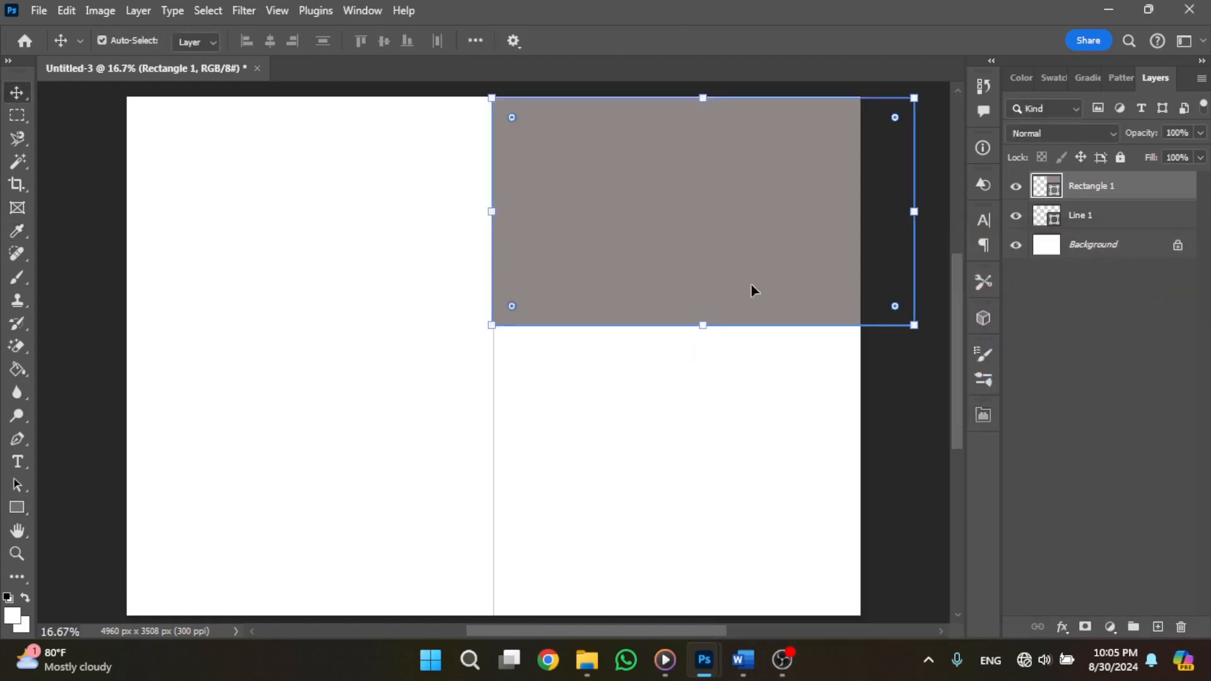
pyautogui.moveTo(751, 287)
pyautogui.mouseDown()
pyautogui.moveTo(723, 276)
pyautogui.moveTo(753, 285)
pyautogui.mouseUp()
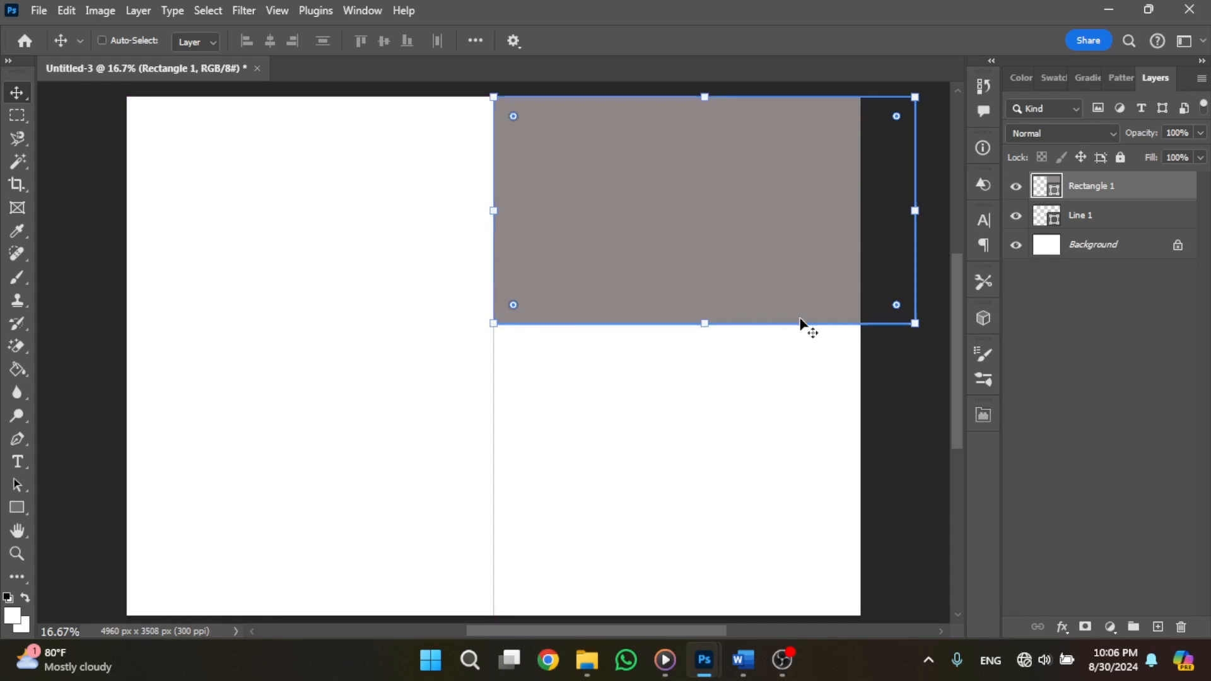
# Start a Warp transform on the grey rectangle
pyautogui.hotkey('ctrl', 't')
pyautogui.rightClick(648, 212)
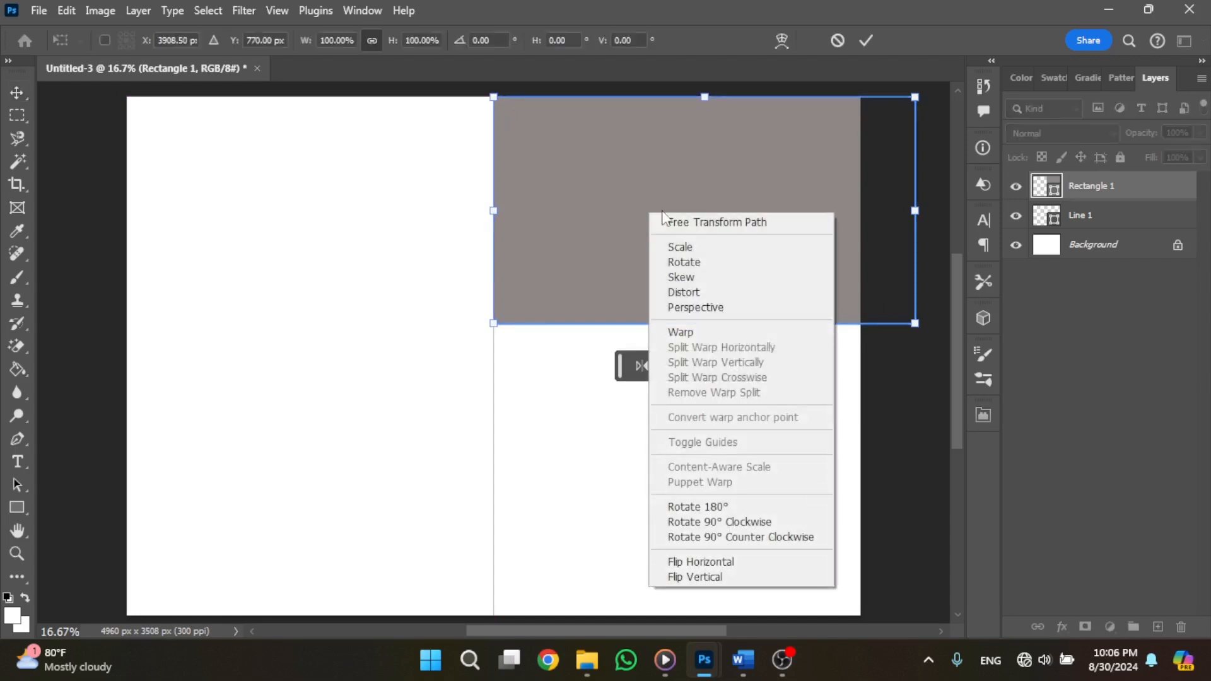
pyautogui.click(690, 329)
# Try bending the rectangle's lower edge upward from either warp handle, undoing each attempt
pyautogui.moveTo(633, 323); pyautogui.dragTo(637, 315)
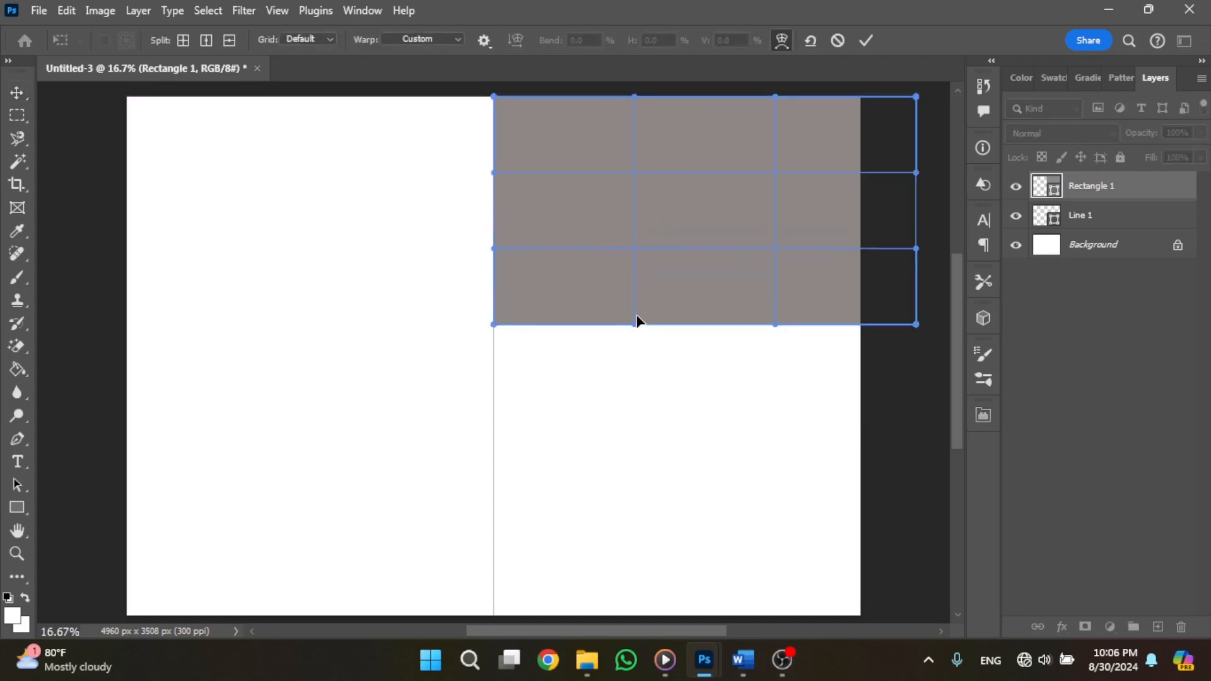
pyautogui.moveTo(649, 183); pyautogui.dragTo(657, 156)
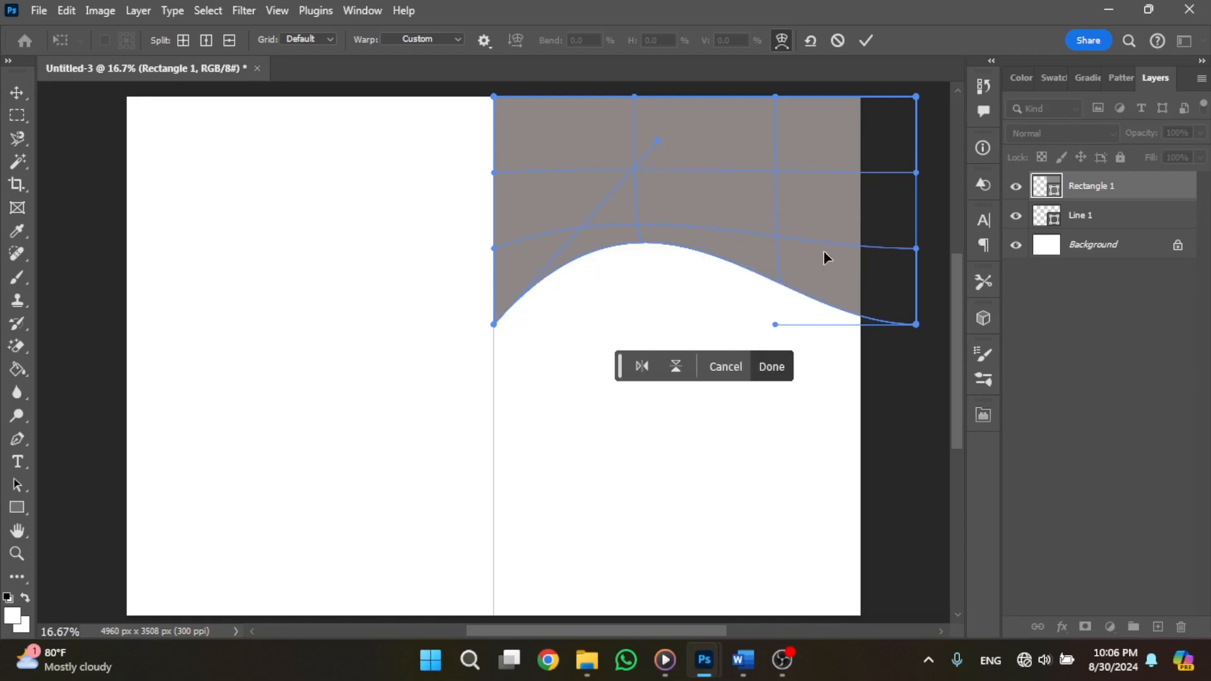
pyautogui.hotkey('ctrl', 'z')
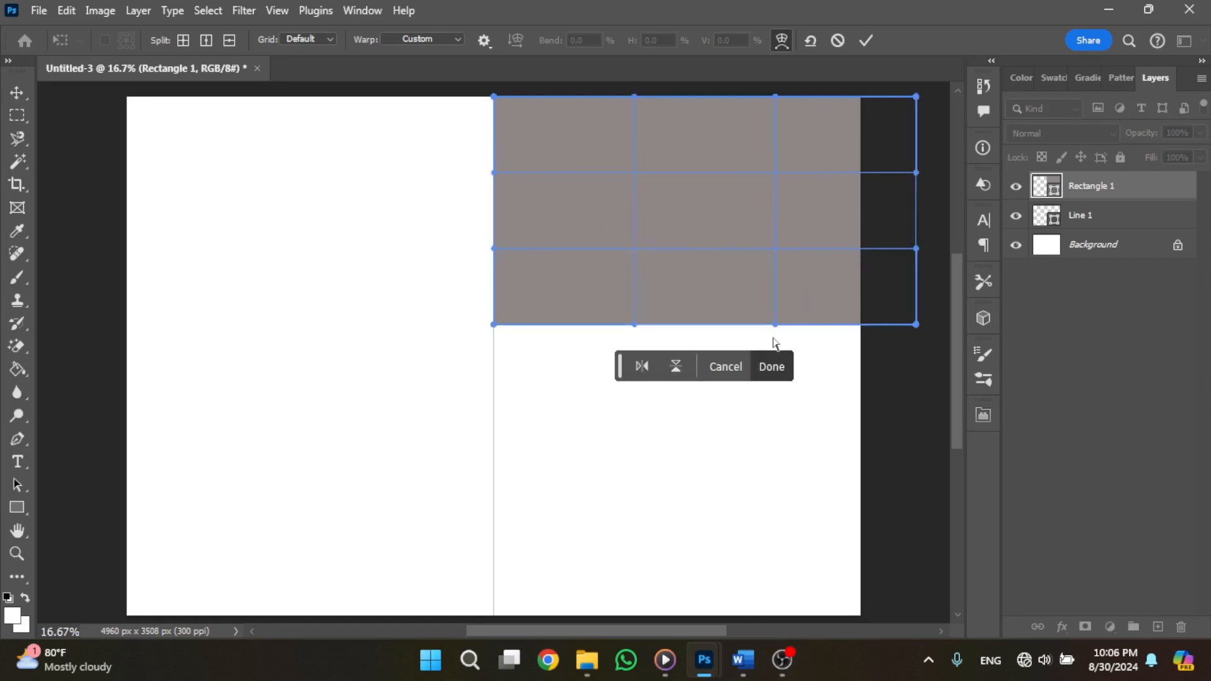
pyautogui.moveTo(775, 325); pyautogui.dragTo(774, 323)
pyautogui.moveTo(742, 189); pyautogui.dragTo(555, 298)
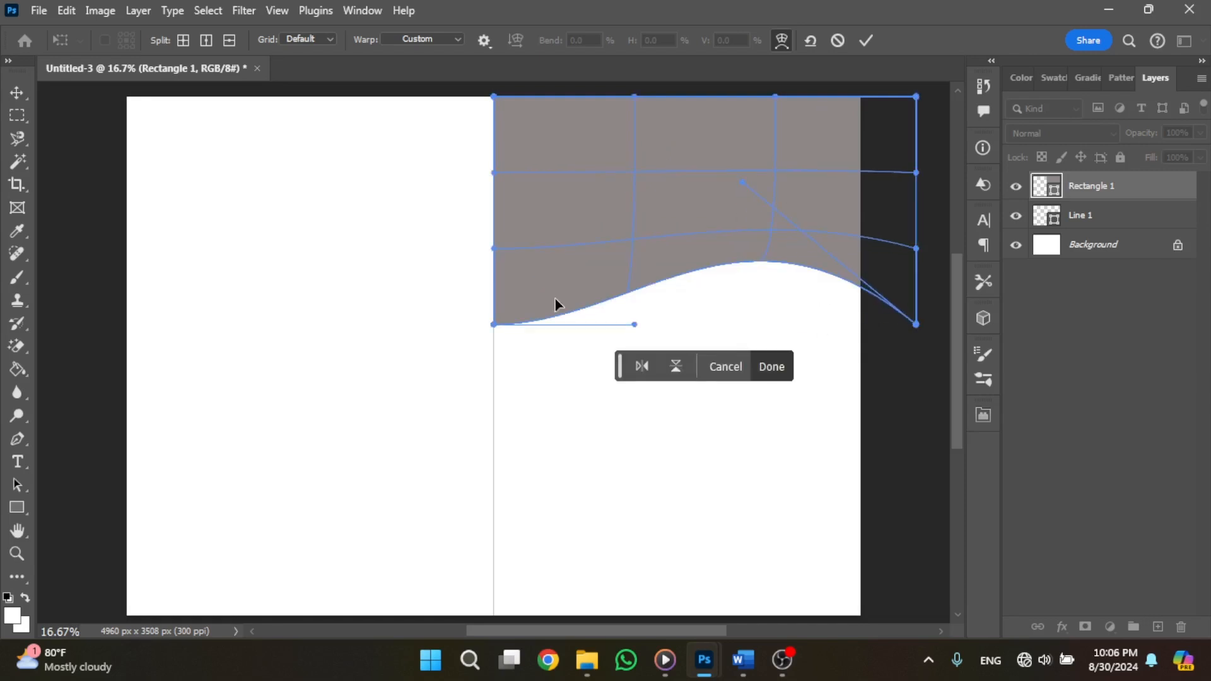
pyautogui.hotkey('ctrl', 'z')
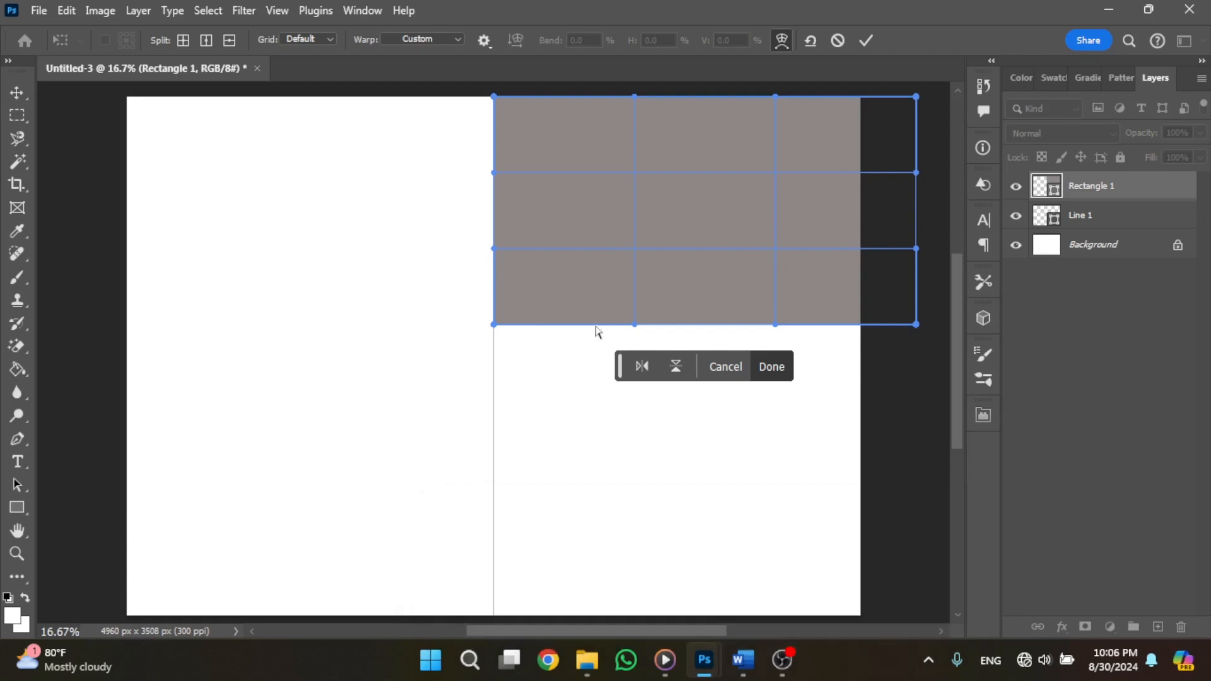
# Warp the rectangle's lower edge into an upward arch peaking nearer the center line, and accept the conversion to a regular path
pyautogui.moveTo(635, 326); pyautogui.dragTo(625, 283)
pyautogui.moveTo(647, 124); pyautogui.dragTo(672, 193)
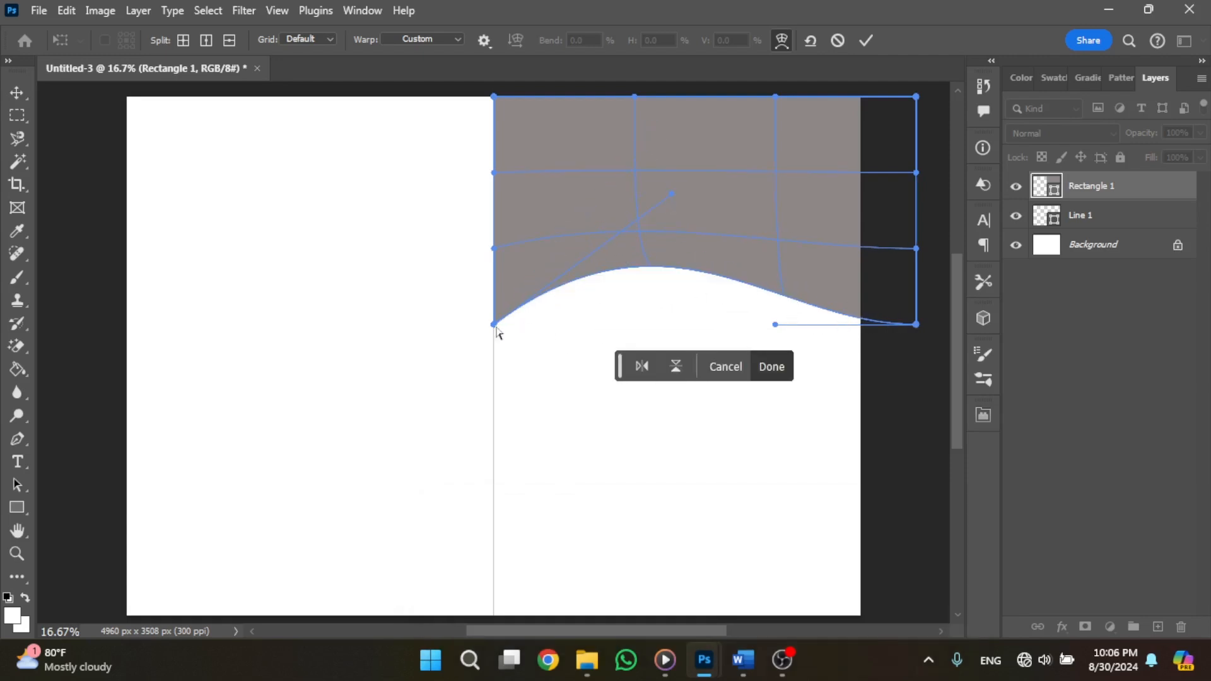
pyautogui.moveTo(670, 195); pyautogui.dragTo(659, 174)
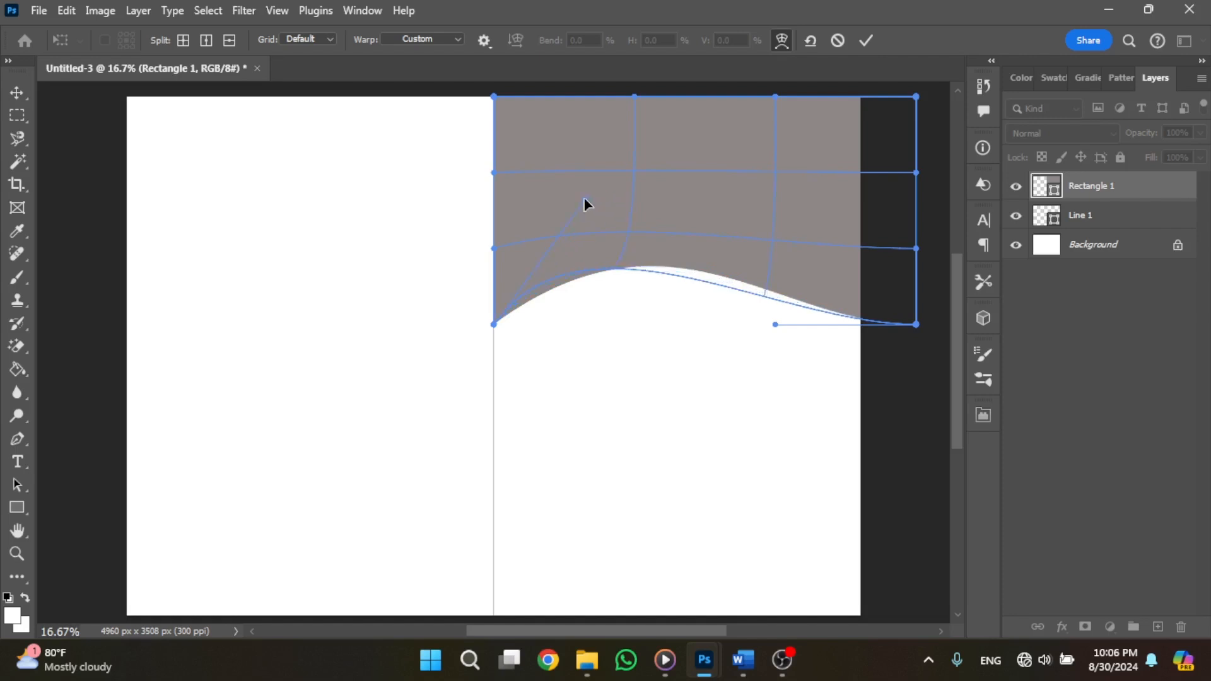
pyautogui.moveTo(584, 198); pyautogui.dragTo(645, 159)
pyautogui.press('Return')
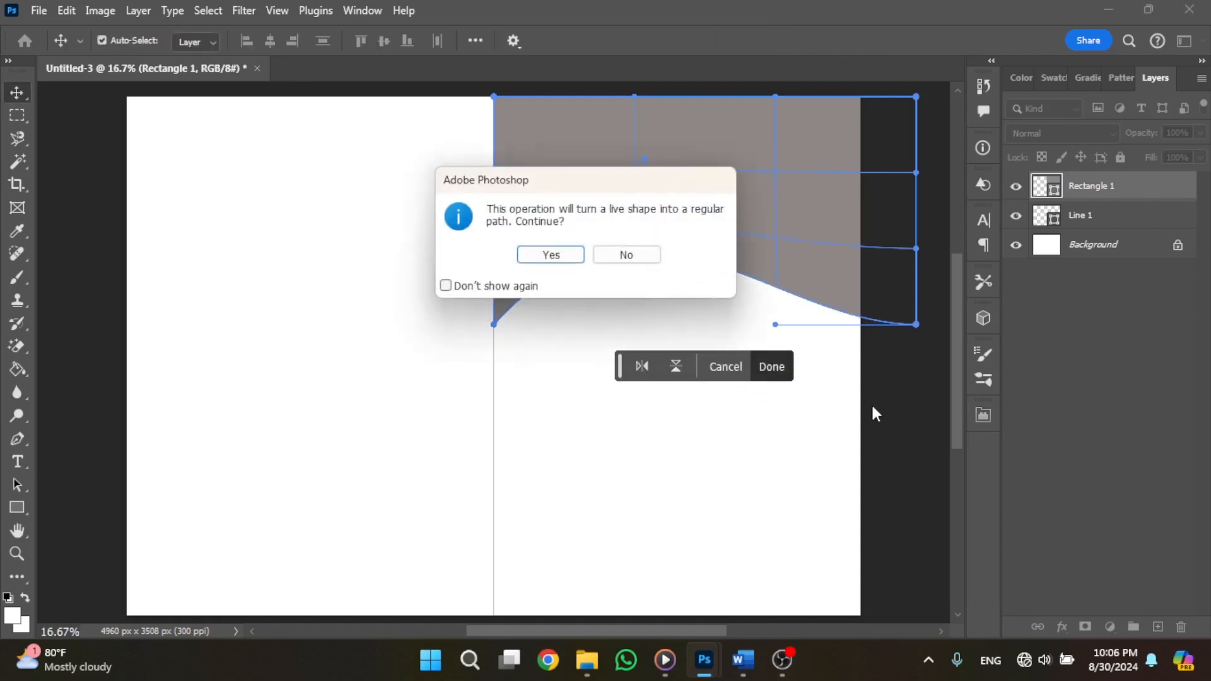
pyautogui.click(550, 254)
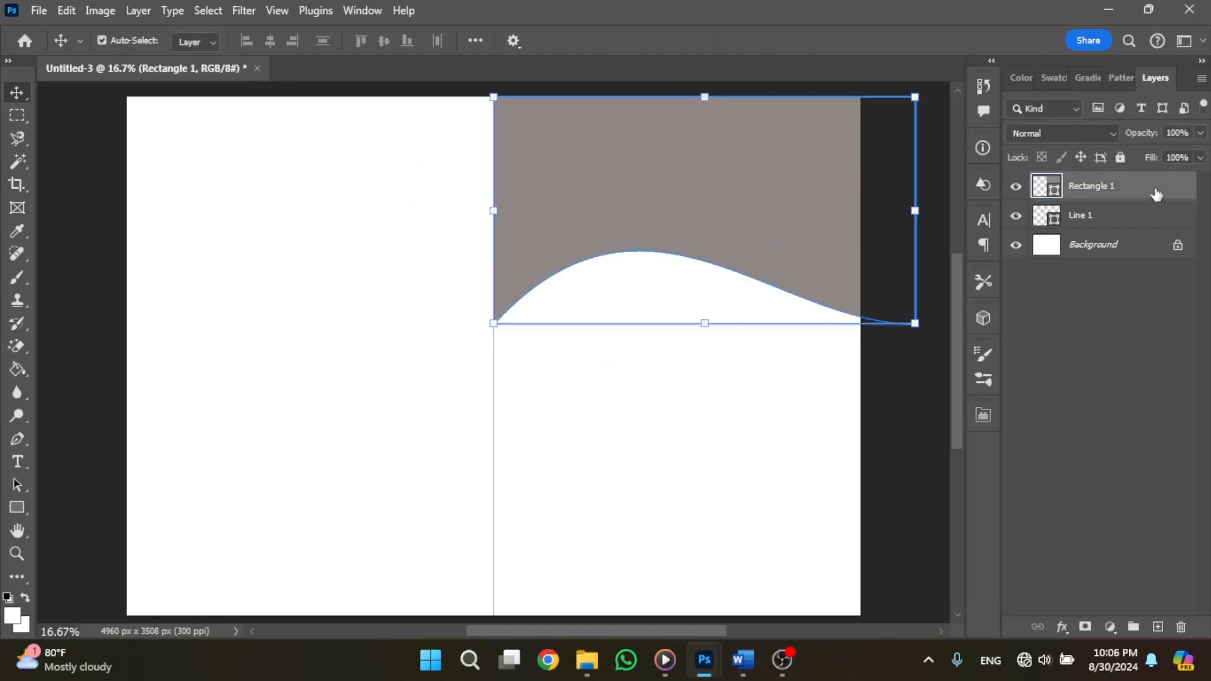
# Duplicate the curved shape onto the left half of the page and flip the copy horizontally to mirror the original
pyautogui.moveTo(1156, 193); pyautogui.dragTo(1158, 626)
pyautogui.moveTo(735, 211); pyautogui.dragTo(330, 187)
pyautogui.hotkey('ctrl', 't')
pyautogui.click(641, 376)
pyautogui.click(784, 372)
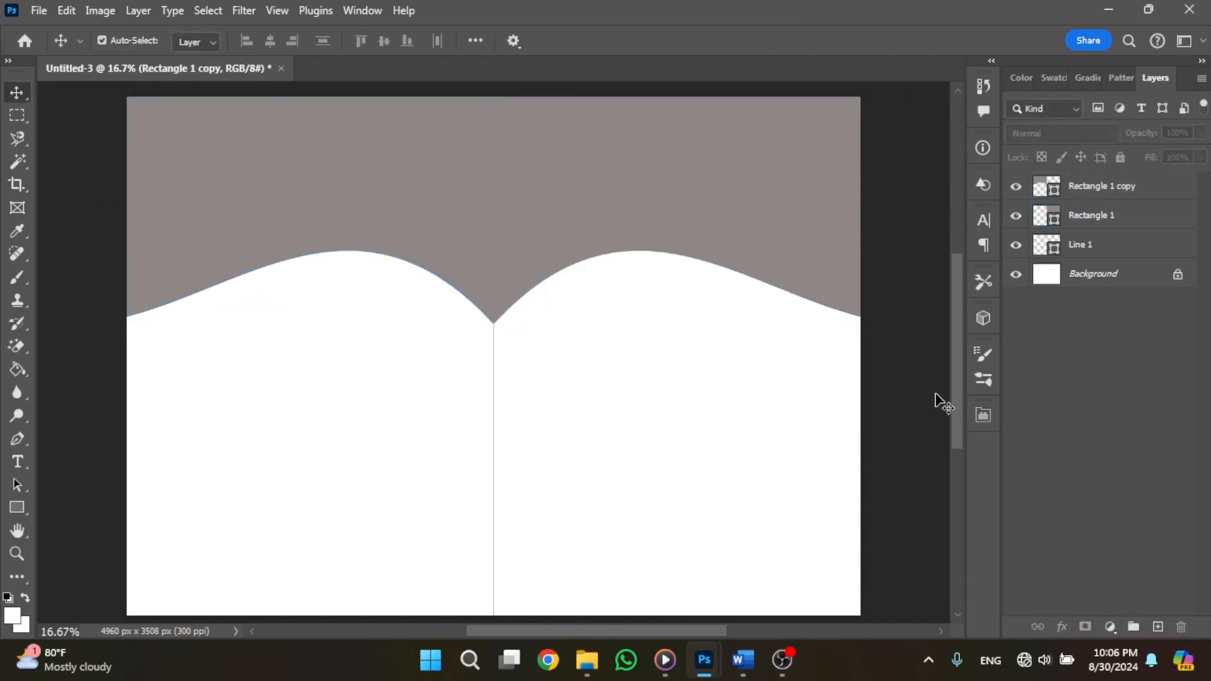
# Select the Rectangle 1 layer holding the right-hand curved shape
pyautogui.click(643, 225)
pyautogui.click(919, 498)
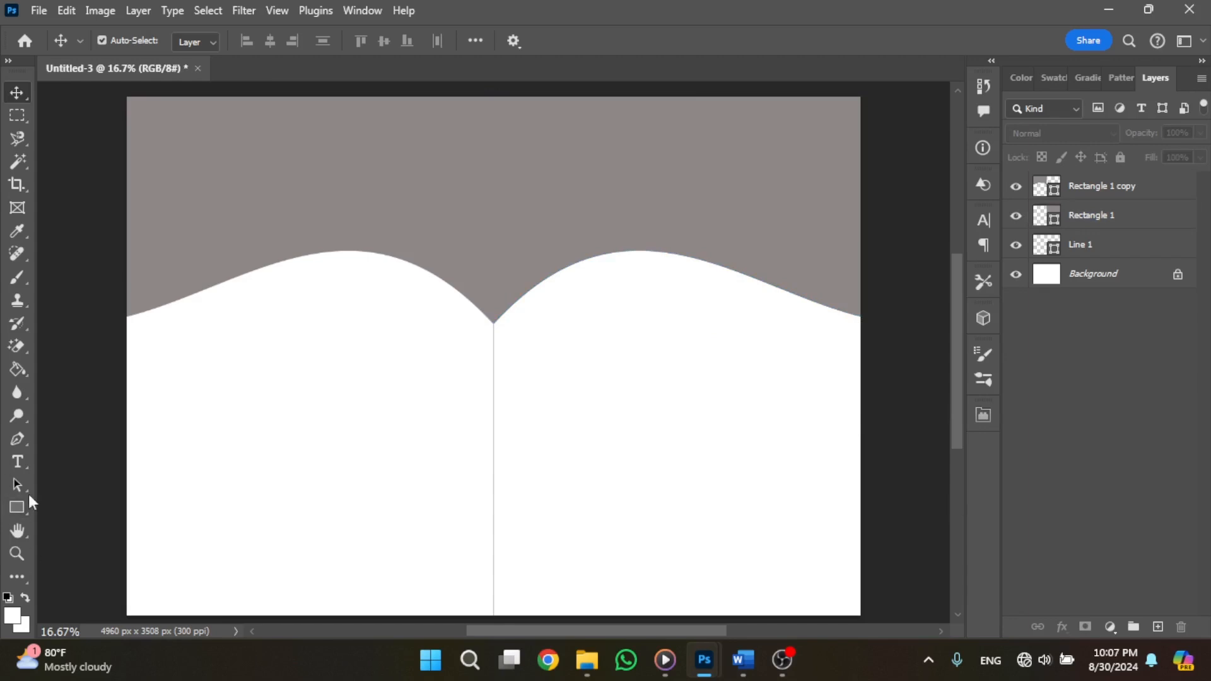
pyautogui.click(558, 192)
pyautogui.keyDown('shift'); pyautogui.click(1181, 189); pyautogui.keyUp('shift')
pyautogui.click(1171, 218)
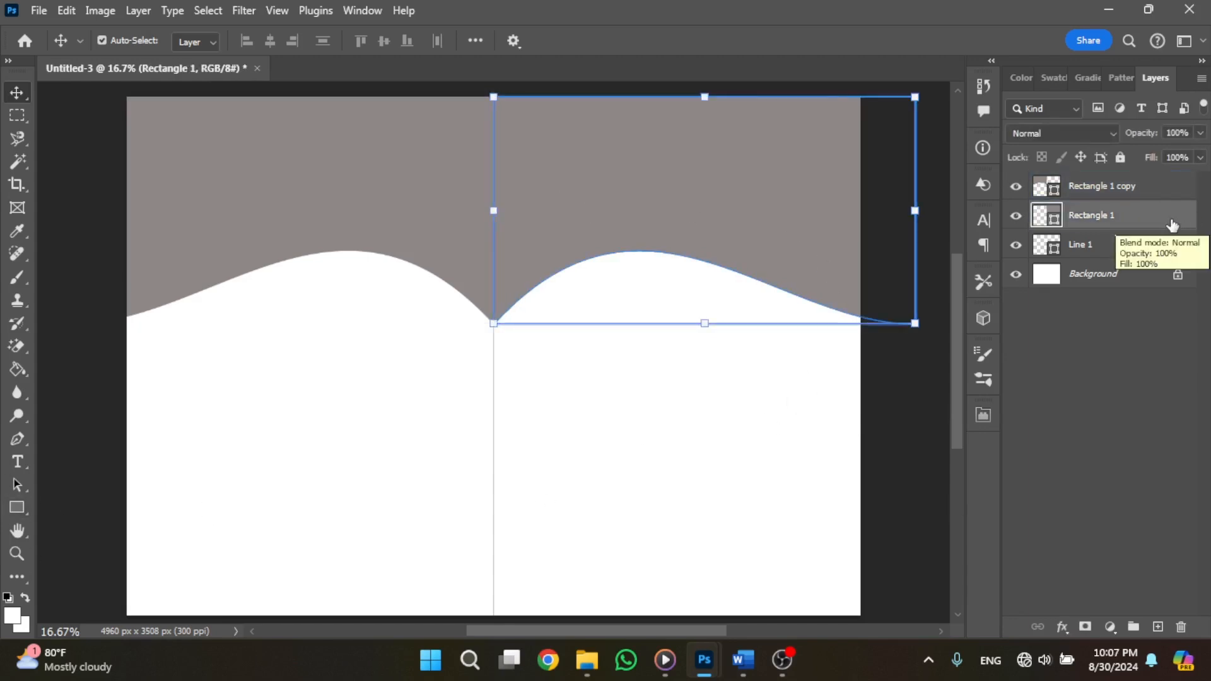
# Bring the brain image on Layer 5 of Untitled-1 over the right-hand curved shape and clip it to Rectangle 1
pyautogui.moveTo(711, 654)
pyautogui.click(681, 571)
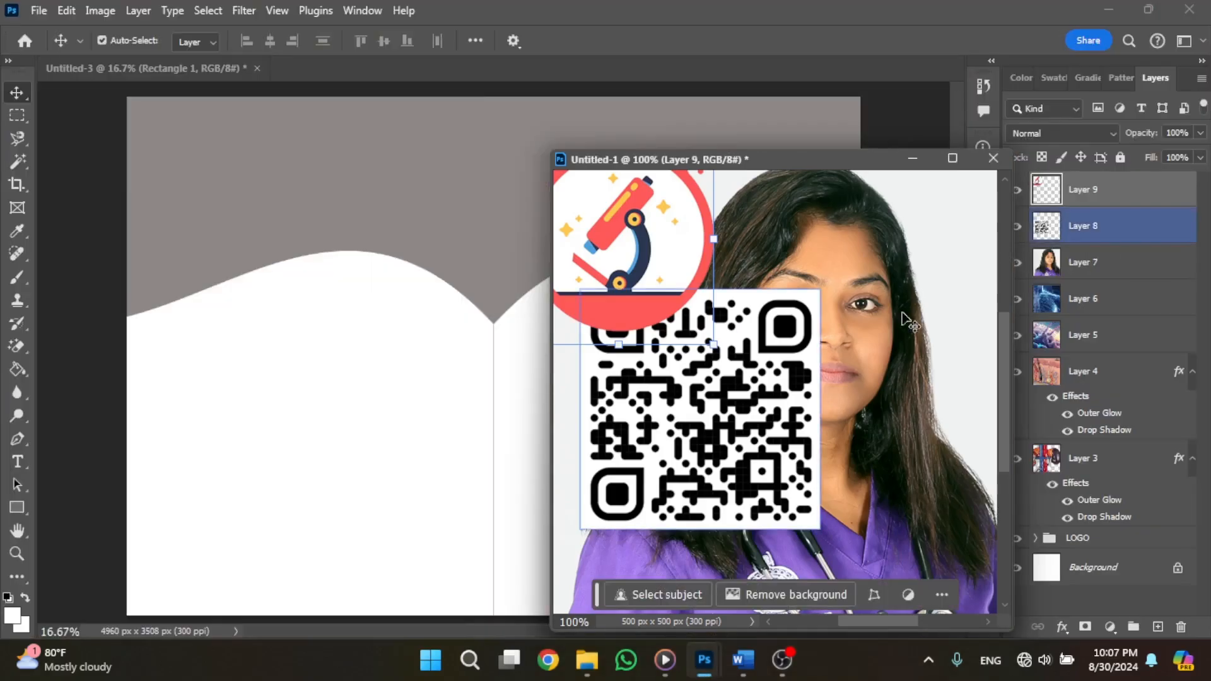
pyautogui.click(977, 314)
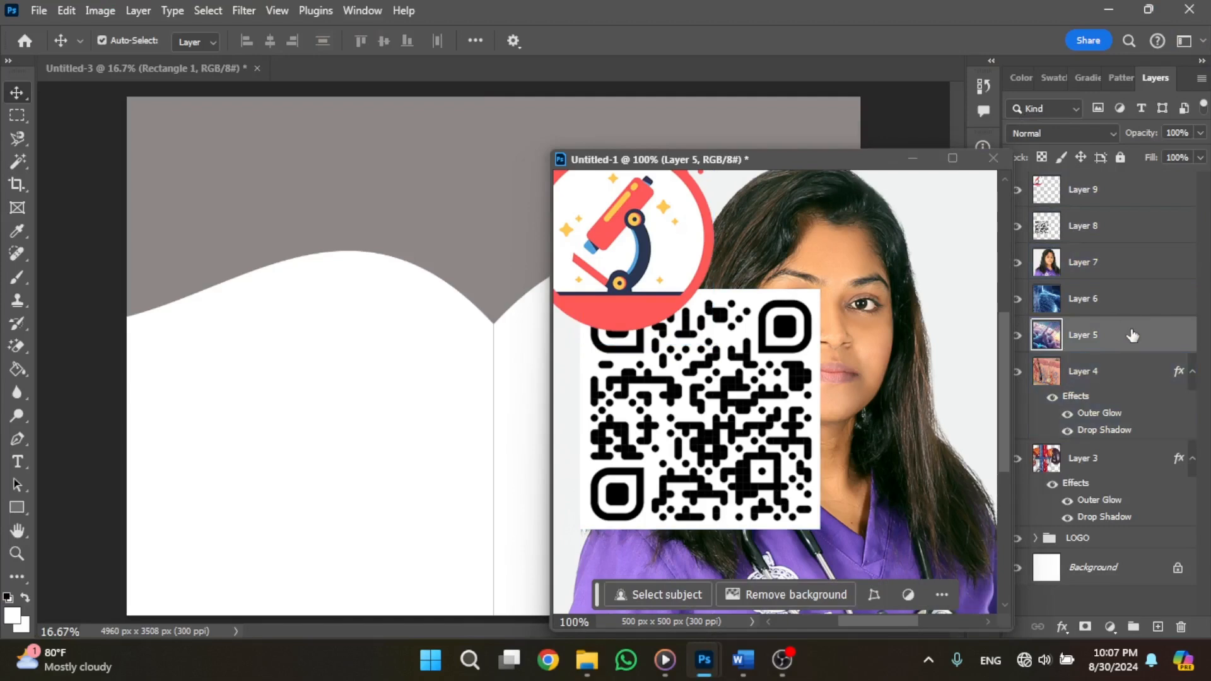
pyautogui.moveTo(1129, 333); pyautogui.dragTo(385, 224)
pyautogui.click(911, 158)
pyautogui.moveTo(538, 308); pyautogui.dragTo(877, 306)
pyautogui.rightClick(1142, 218)
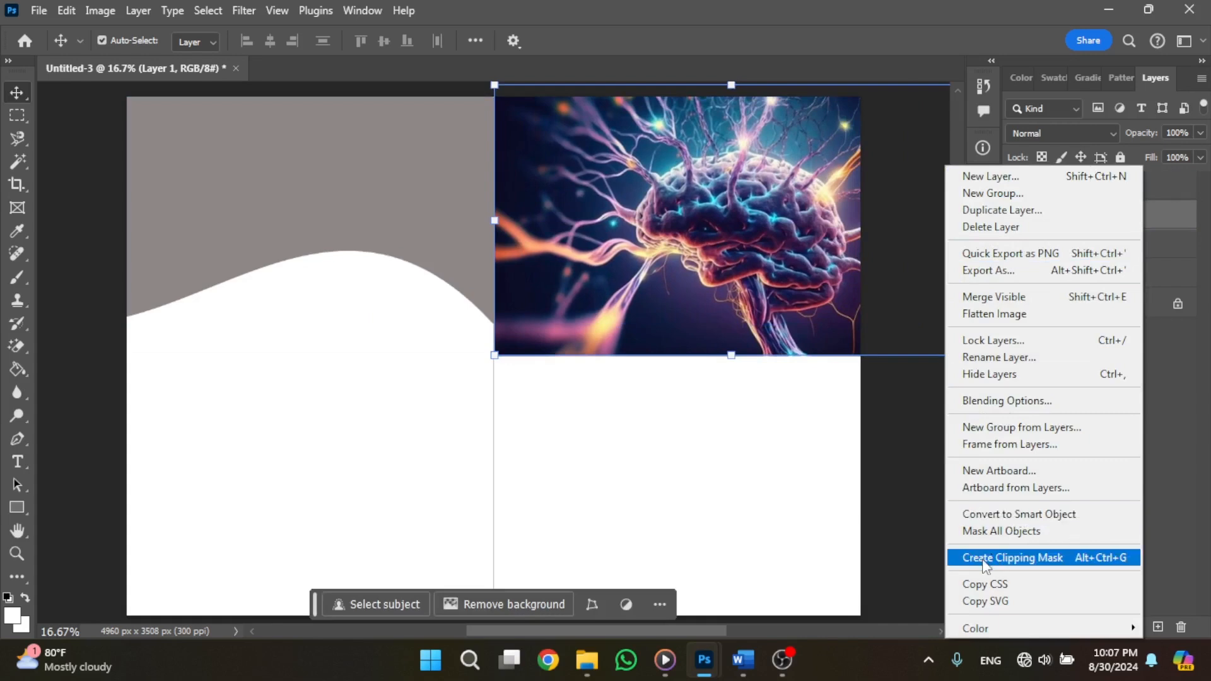
pyautogui.click(1072, 557)
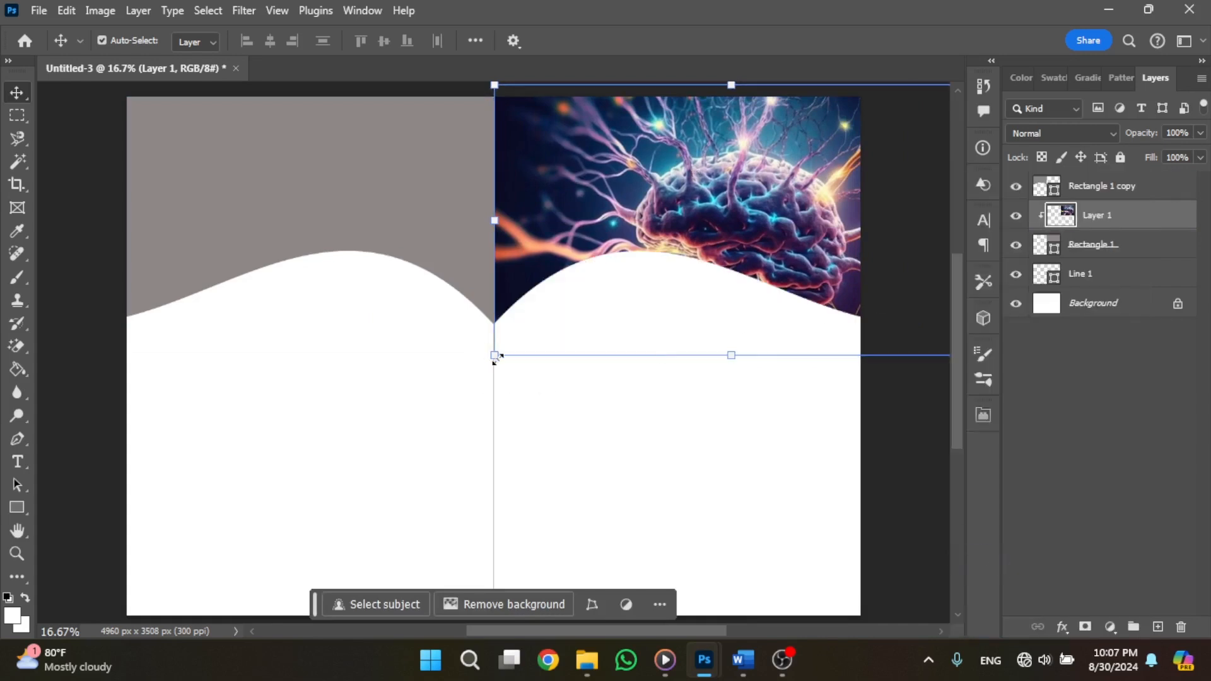
# Scale down and reposition the clipped brain image so that it fills the right-hand curved shape
pyautogui.moveTo(497, 358); pyautogui.dragTo(507, 337)
pyautogui.moveTo(617, 128); pyautogui.dragTo(598, 139)
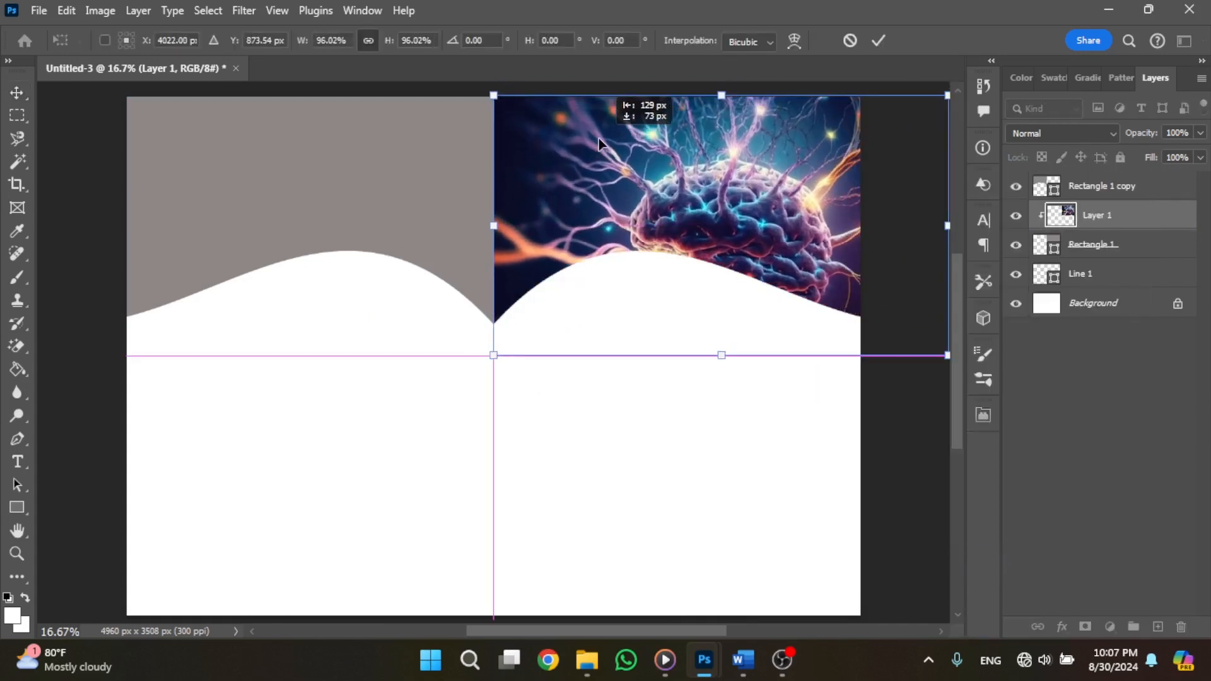
pyautogui.moveTo(498, 351); pyautogui.dragTo(559, 320)
pyautogui.moveTo(631, 203); pyautogui.dragTo(580, 217)
pyautogui.moveTo(685, 314); pyautogui.dragTo(690, 324)
pyautogui.press('Return')
pyautogui.click(865, 341)
# Bring the glowing human body image from the other document over the left curved shape, with Rectangle 1 copy selected beneath it
pyautogui.click(389, 154)
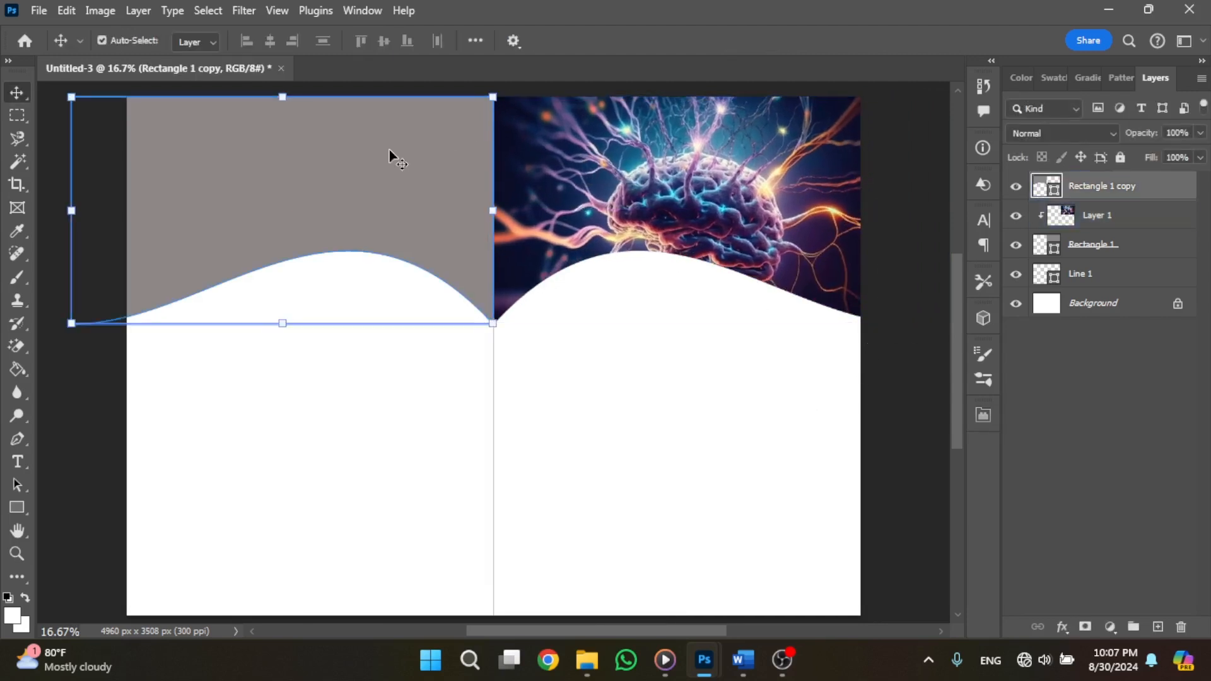
pyautogui.moveTo(704, 660)
pyautogui.click(670, 570)
pyautogui.moveTo(1089, 298); pyautogui.dragTo(318, 253)
pyautogui.click(914, 158)
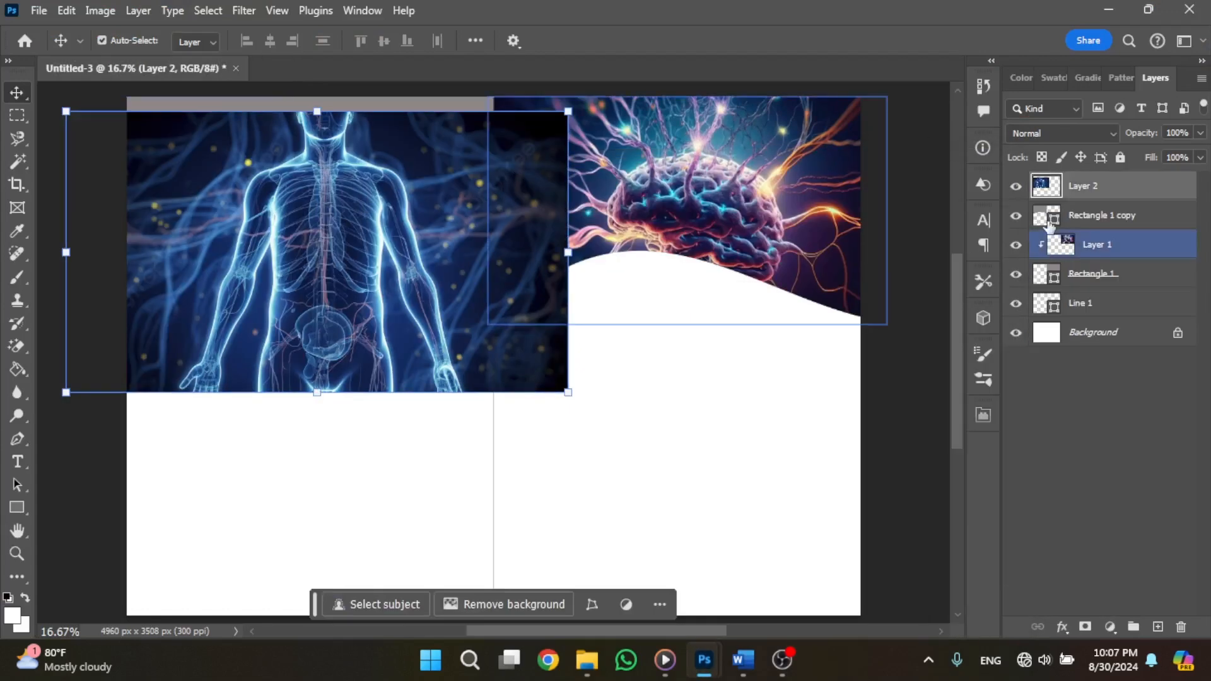
# Clip the body image to Rectangle 1 copy and reposition it to fill the left curved shape
pyautogui.rightClick(1112, 186)
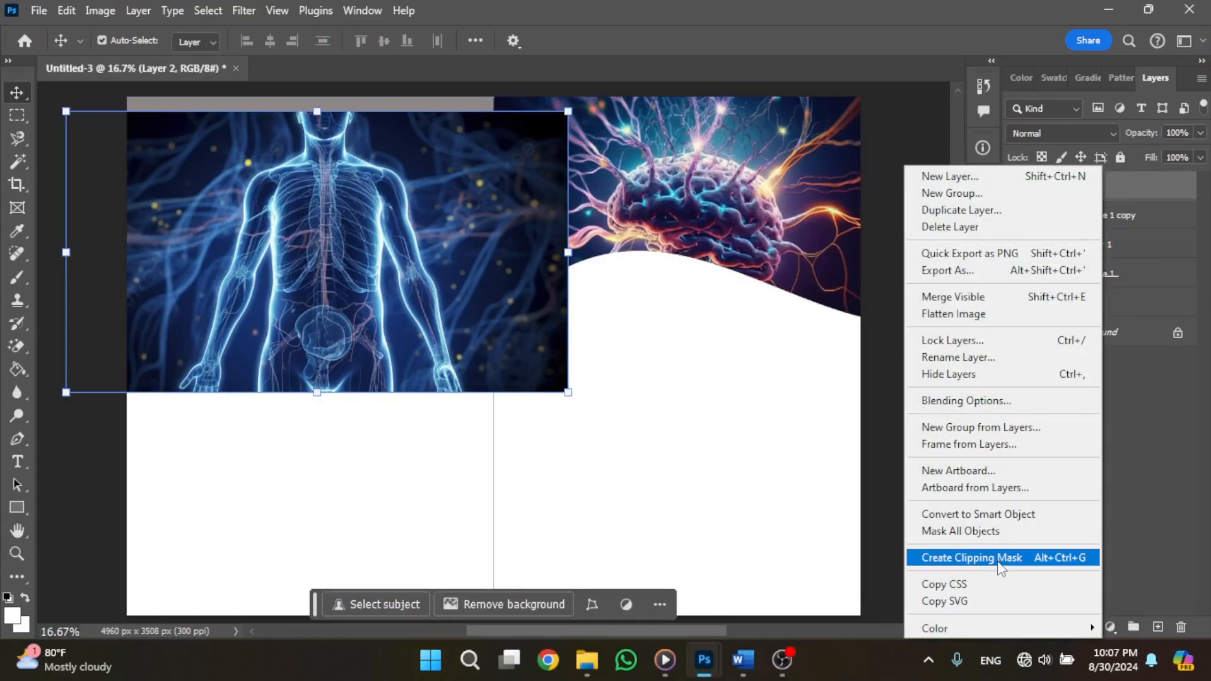
pyautogui.click(963, 557)
pyautogui.moveTo(319, 163)
pyautogui.mouseDown()
pyautogui.moveTo(218, 134)
pyautogui.moveTo(339, 144)
pyautogui.moveTo(323, 148)
pyautogui.mouseUp()
pyautogui.click(883, 438)
# Draw a rectangle of about 5158 by 736 px across the full width of the page's lower edge
pyautogui.scroll(-2, 902, 438)
pyautogui.scroll(1, 902, 438)
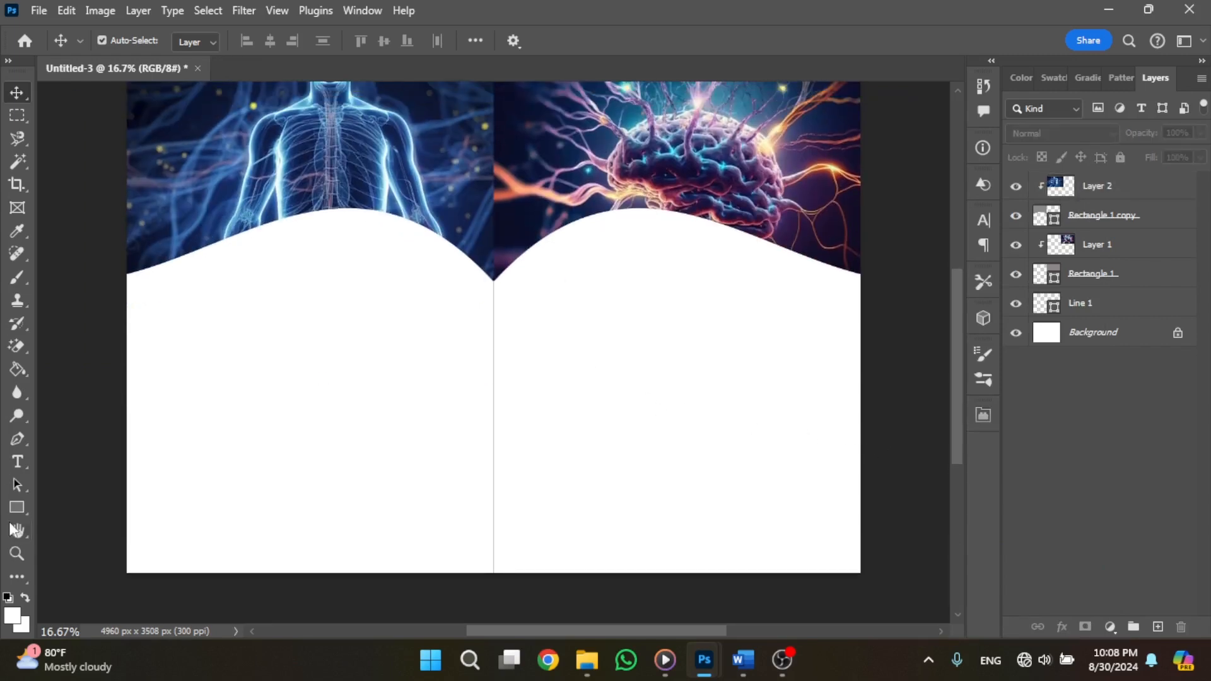
pyautogui.click(17, 508)
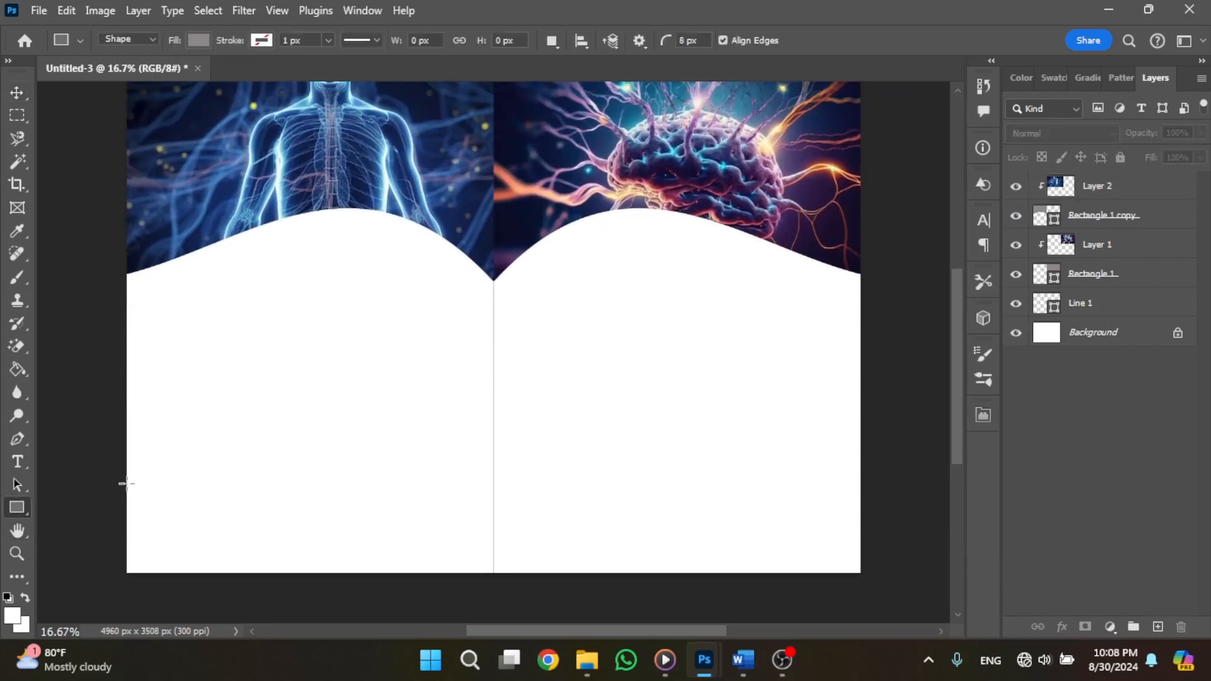
pyautogui.moveTo(126, 484); pyautogui.dragTo(889, 592)
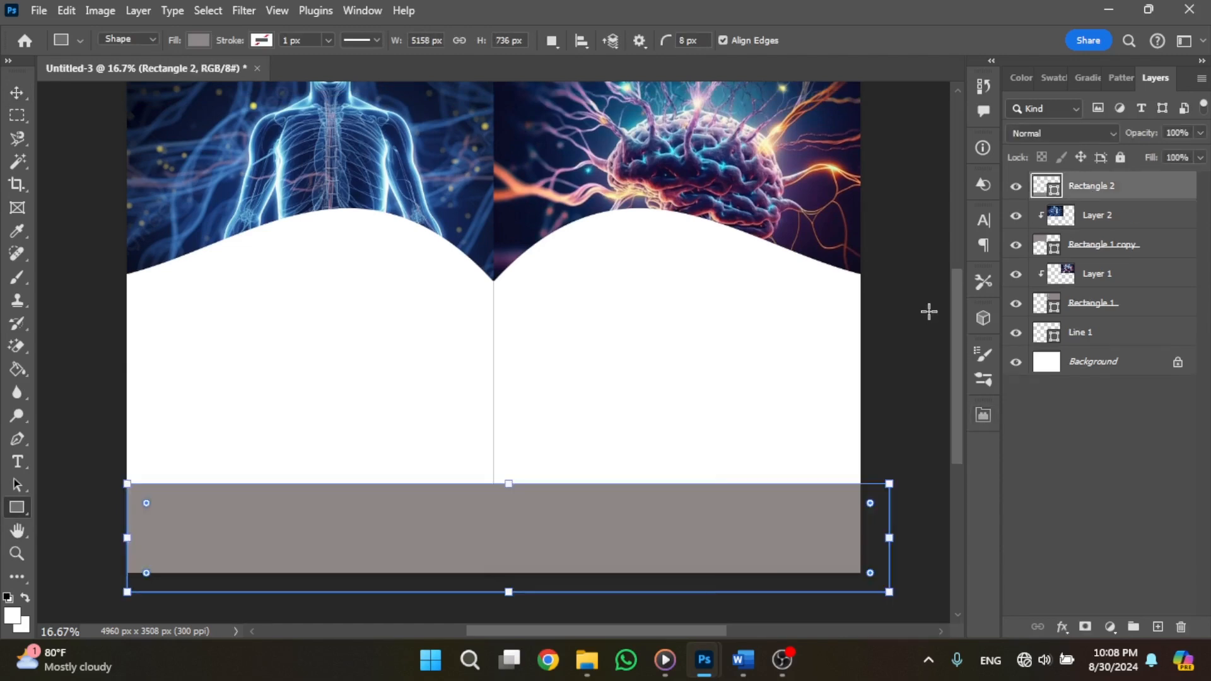
# Fill the rectangle at the page's lower edge with a solid dark red
pyautogui.click(983, 419)
pyautogui.click(782, 498)
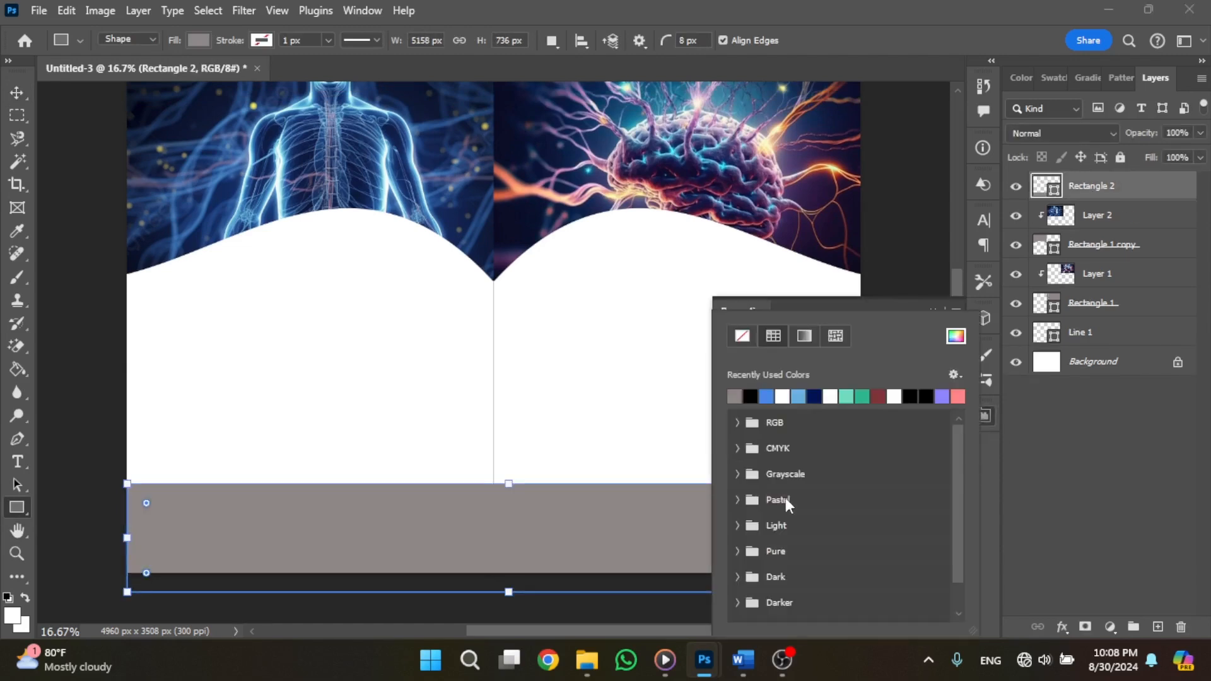
pyautogui.click(955, 335)
pyautogui.moveTo(860, 400); pyautogui.dragTo(948, 387)
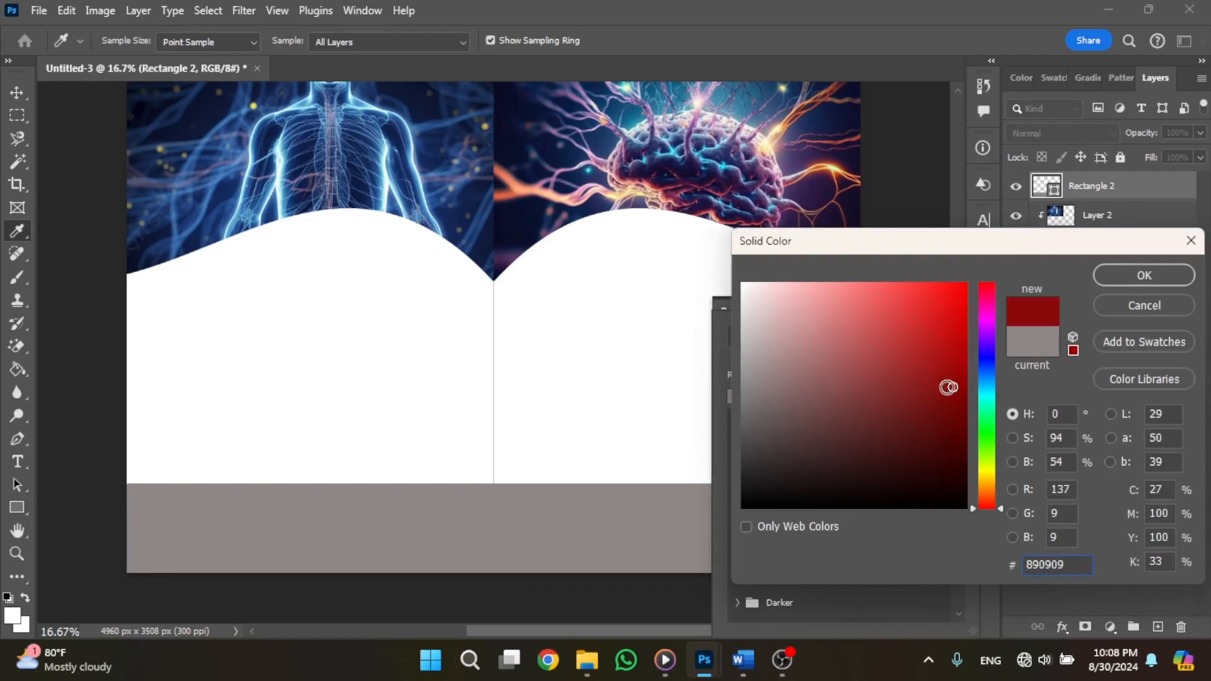
pyautogui.click(1103, 284)
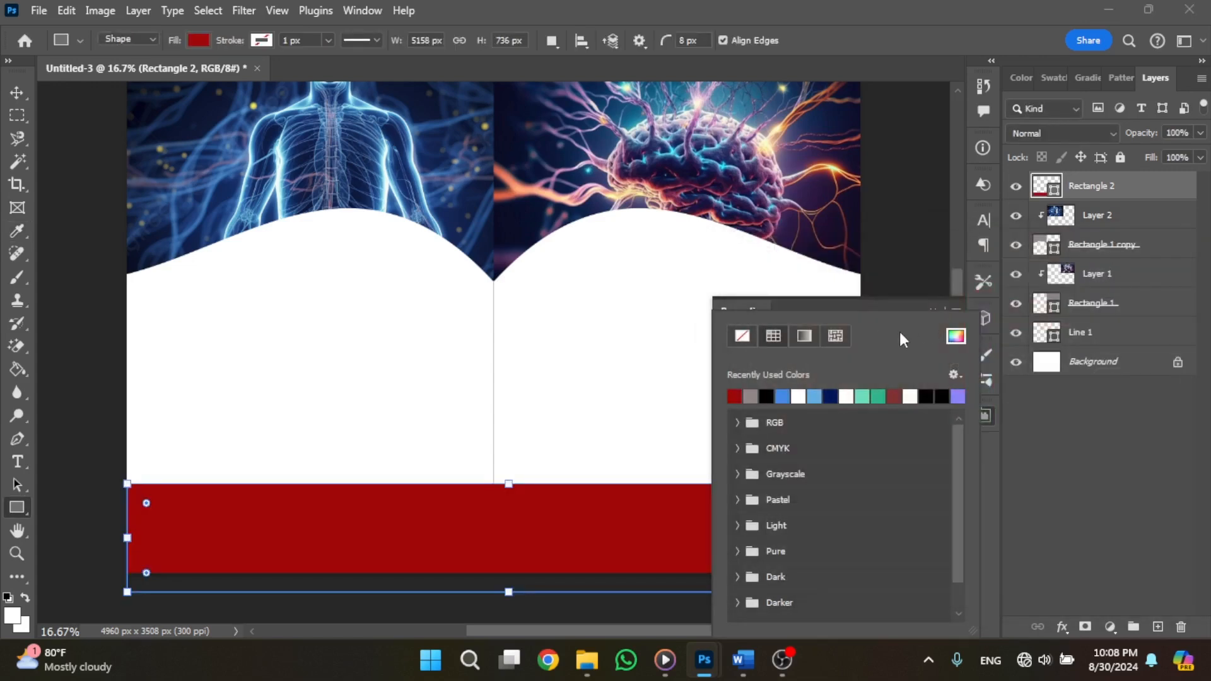
pyautogui.click(933, 308)
pyautogui.click(934, 309)
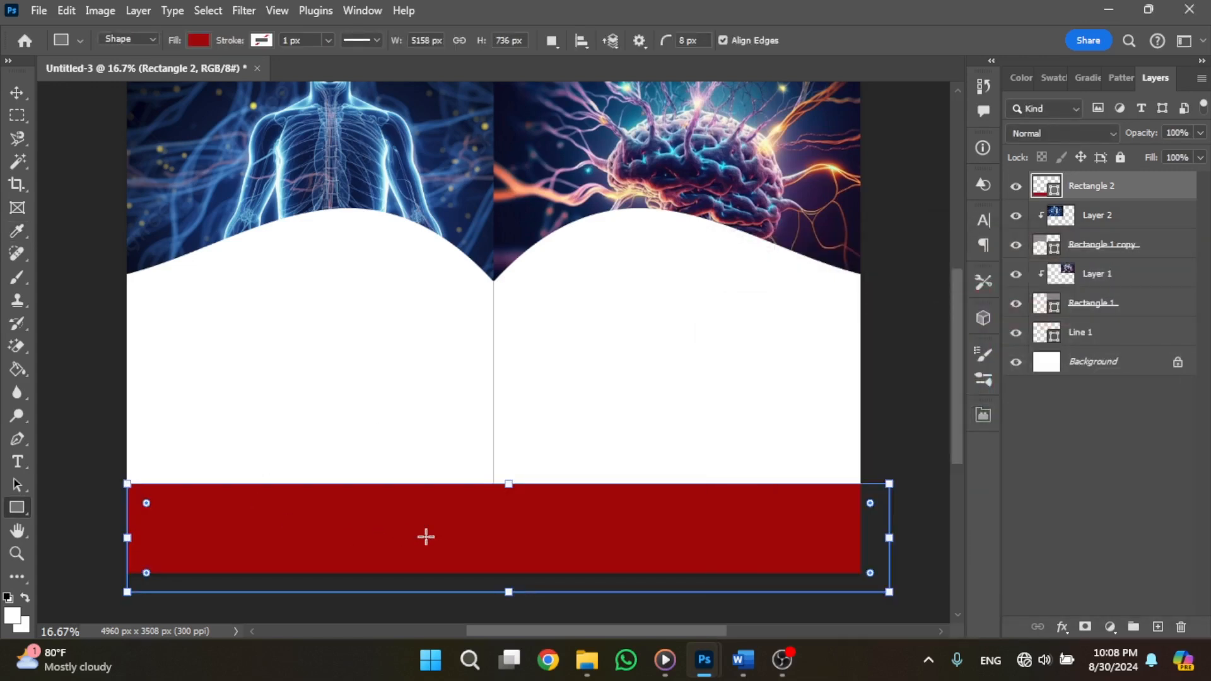
# Move the red band up flush with the page's lower edge, then duplicate it and place the copy lower, over the band's bottom strip
pyautogui.click(17, 93)
pyautogui.moveTo(491, 553)
pyautogui.mouseDown()
pyautogui.moveTo(493, 534)
pyautogui.moveTo(481, 532)
pyautogui.mouseUp()
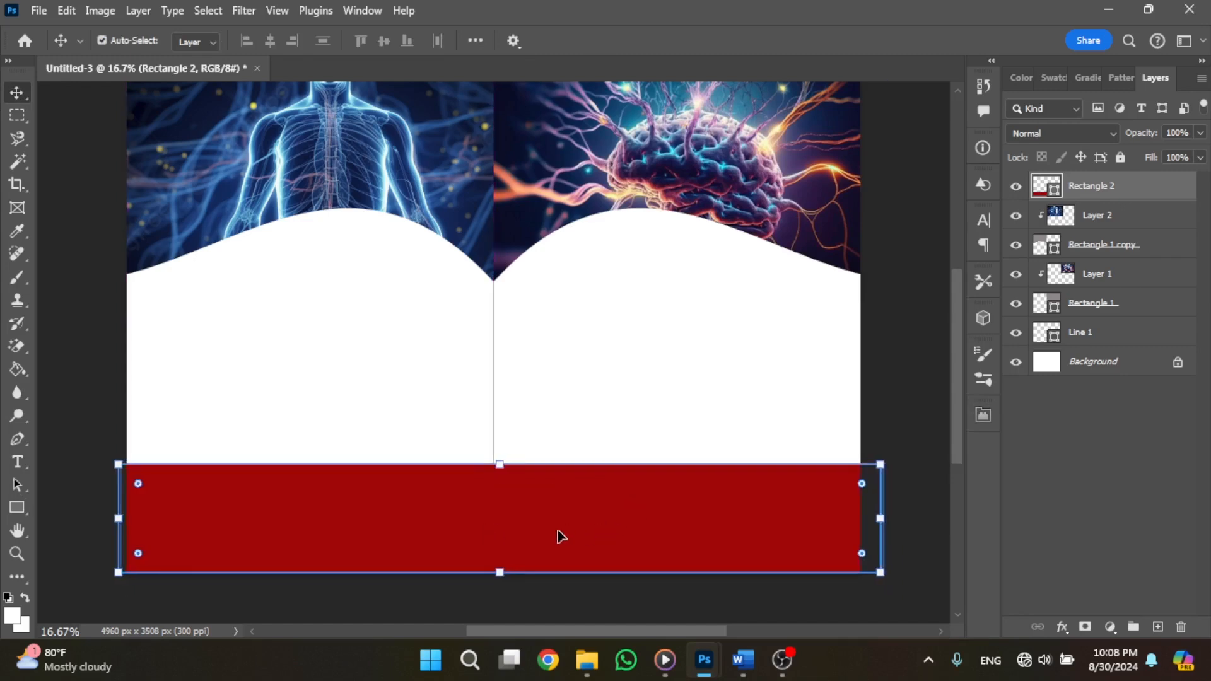
pyautogui.moveTo(1097, 185); pyautogui.dragTo(1157, 626)
pyautogui.moveTo(659, 505); pyautogui.dragTo(637, 593)
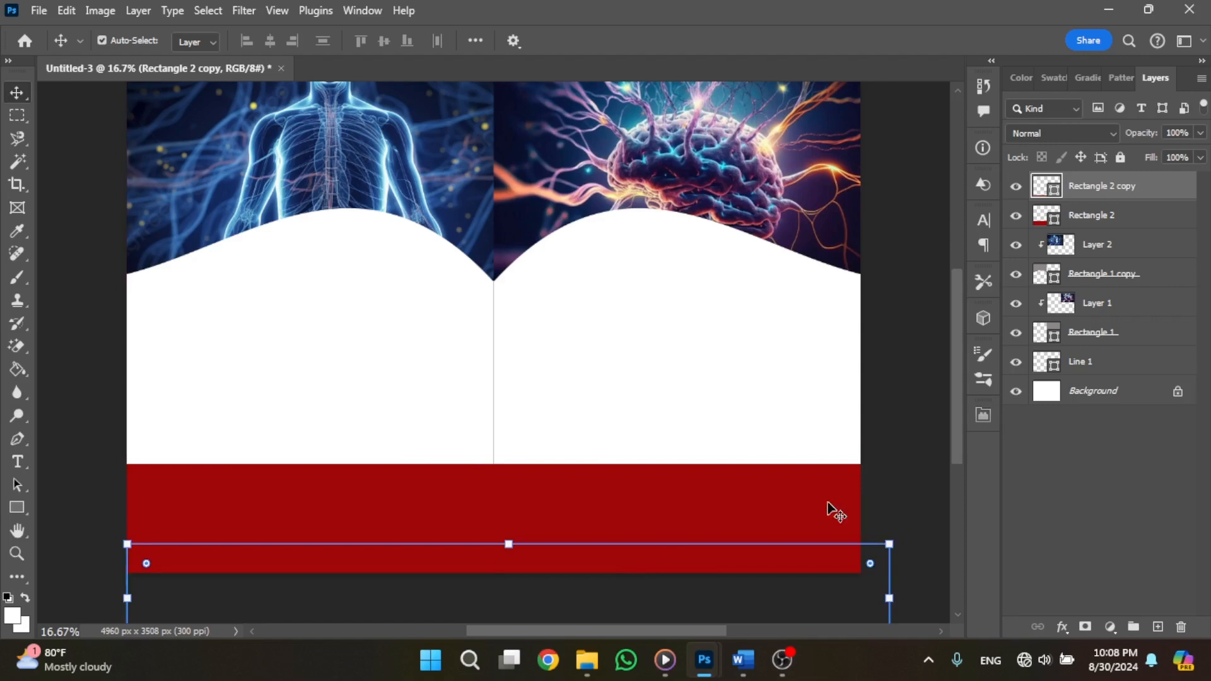
# Recolor the duplicated band a darker red and shift it left so it extends past both page sides
pyautogui.click(983, 415)
pyautogui.click(791, 494)
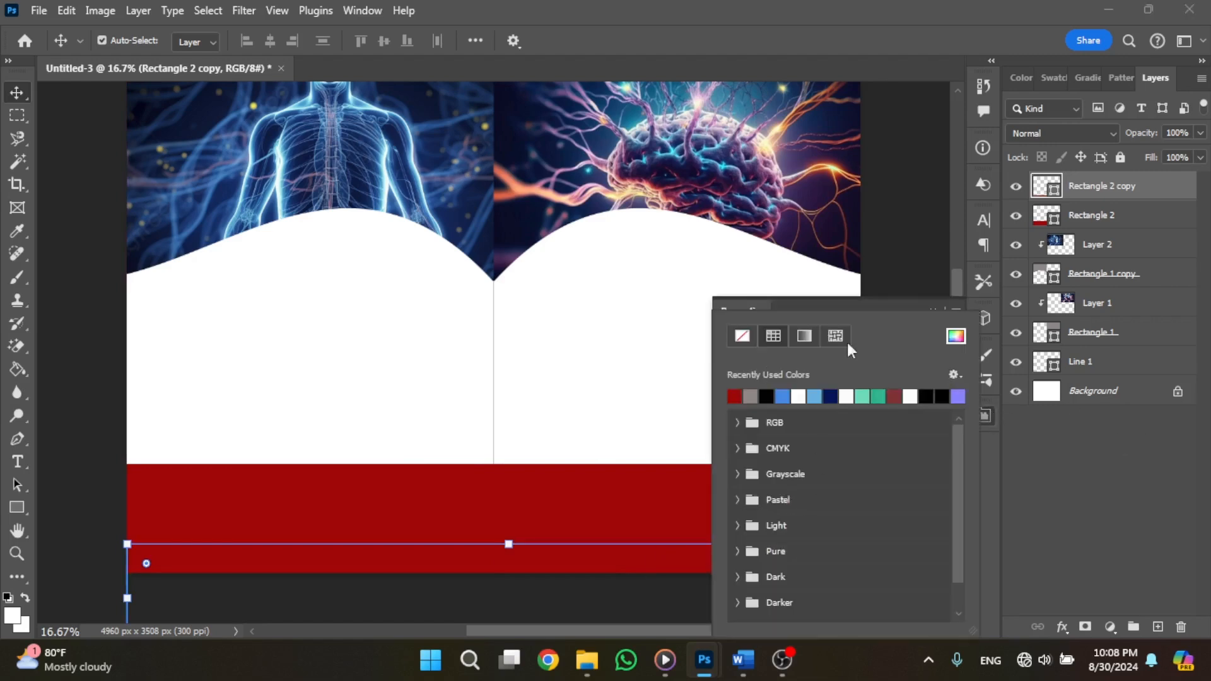
pyautogui.click(956, 336)
pyautogui.click(1125, 279)
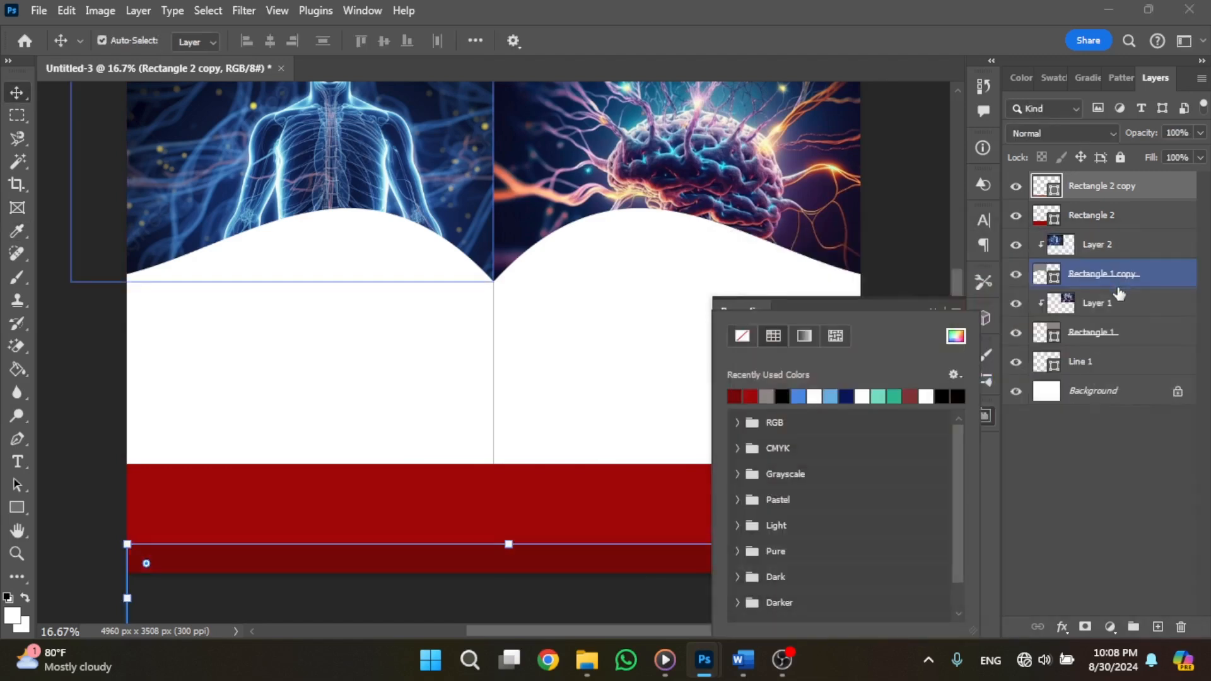
pyautogui.click(938, 303)
pyautogui.moveTo(664, 555); pyautogui.dragTo(649, 556)
pyautogui.click(946, 468)
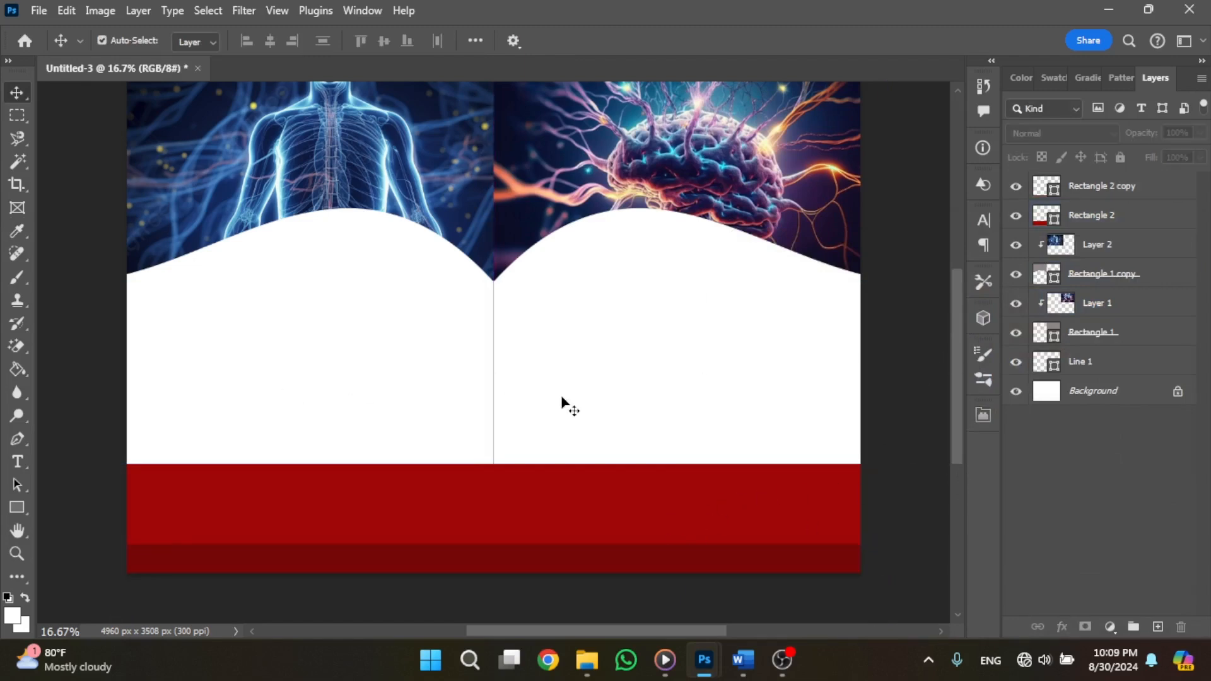
pyautogui.scroll(2, 596, 414)
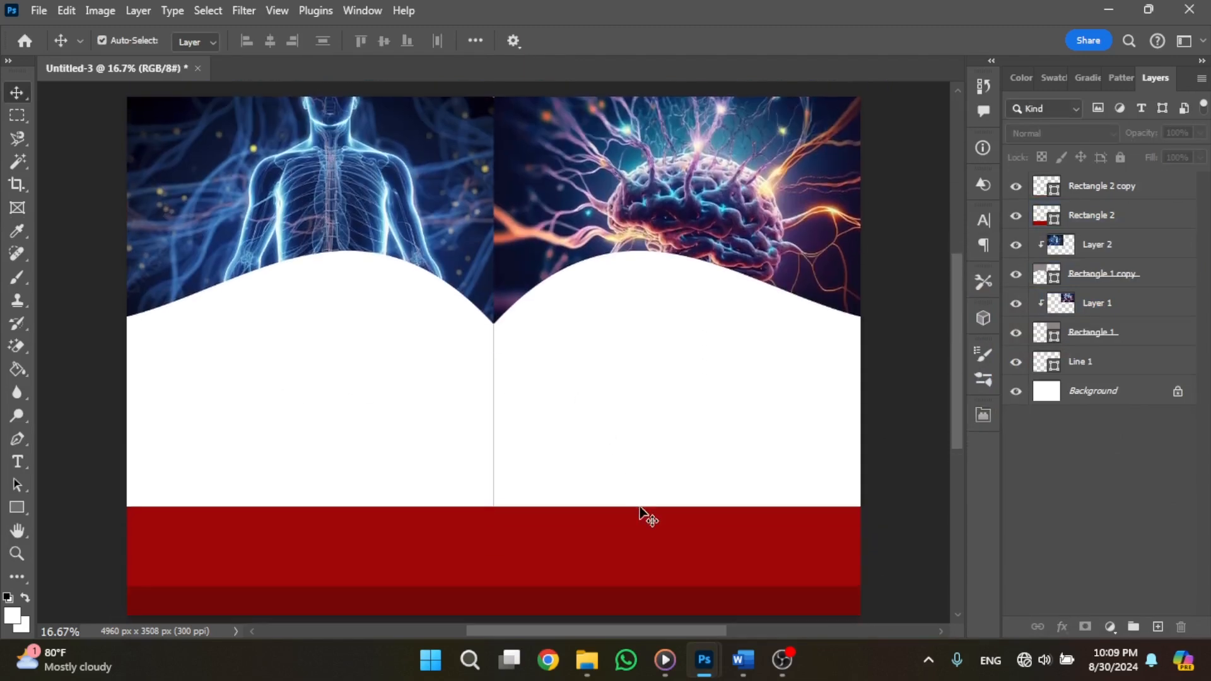
pyautogui.scroll(2, 639, 507)
pyautogui.scroll(-4, 900, 444)
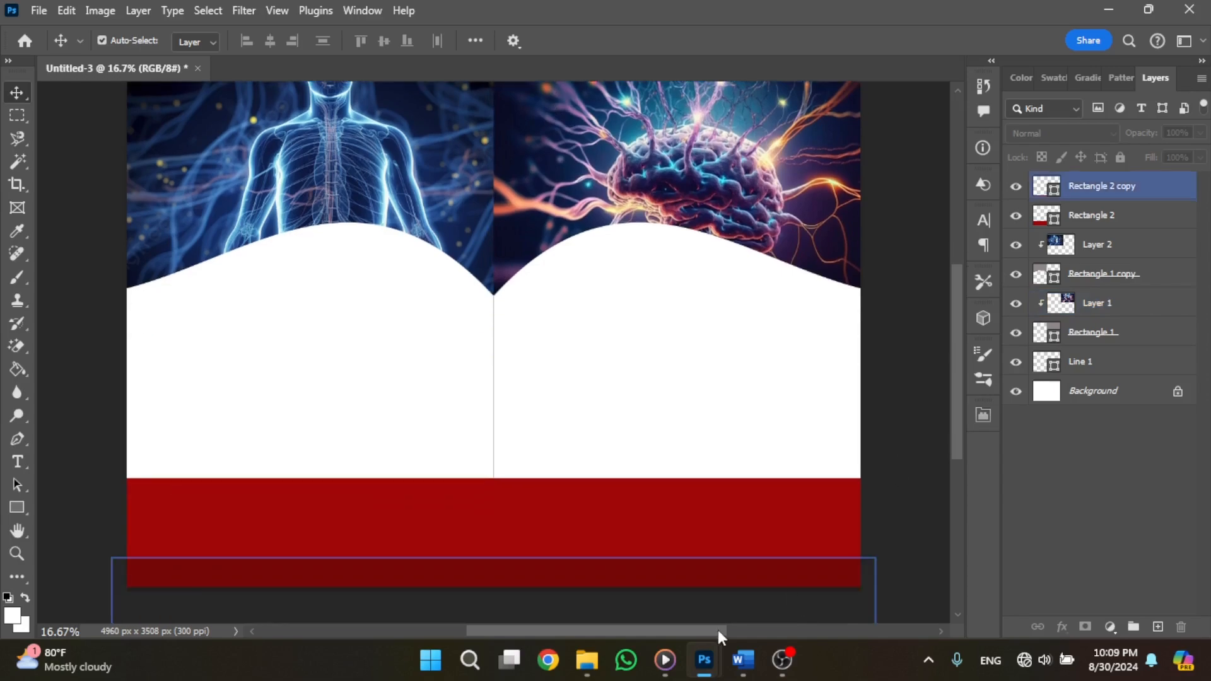
pyautogui.click(654, 573)
pyautogui.click(884, 462)
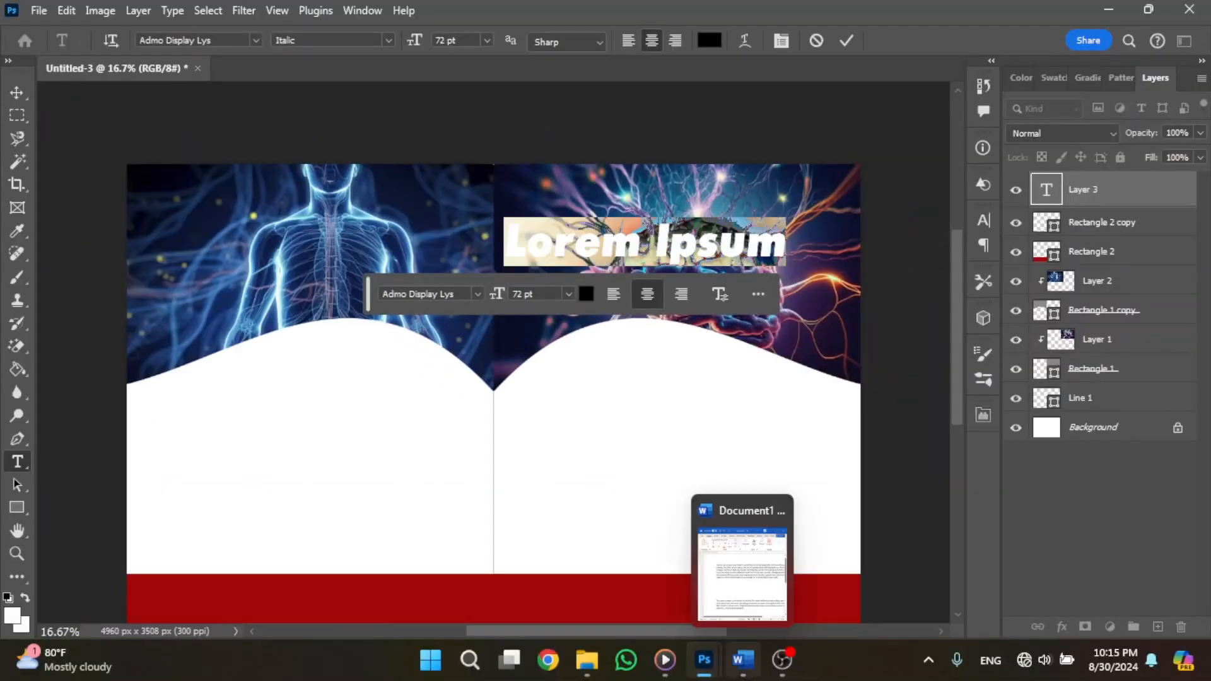
# Copy the Sinhala heading "විද්‍යාව" from the Word document and paste it over the Lorem Ipsum placeholder in the Photoshop text layer
pyautogui.click(743, 660)
pyautogui.scroll(-8, 730, 452)
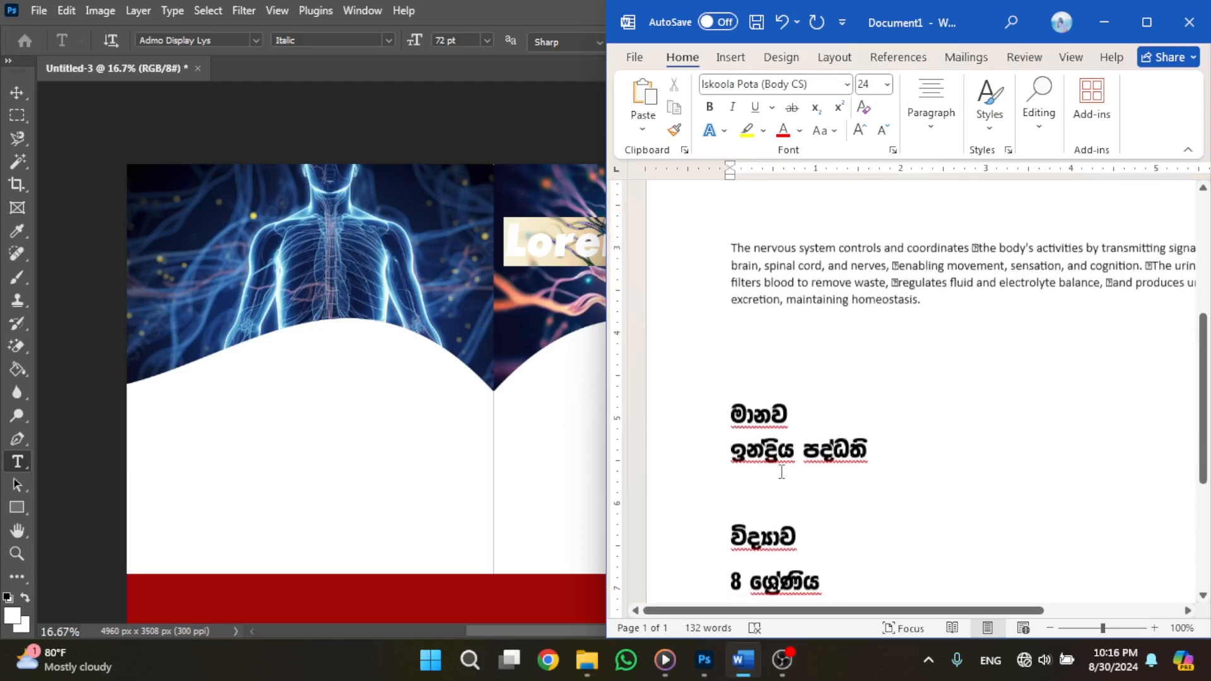
pyautogui.moveTo(837, 453); pyautogui.dragTo(731, 450)
pyautogui.rightClick(734, 457)
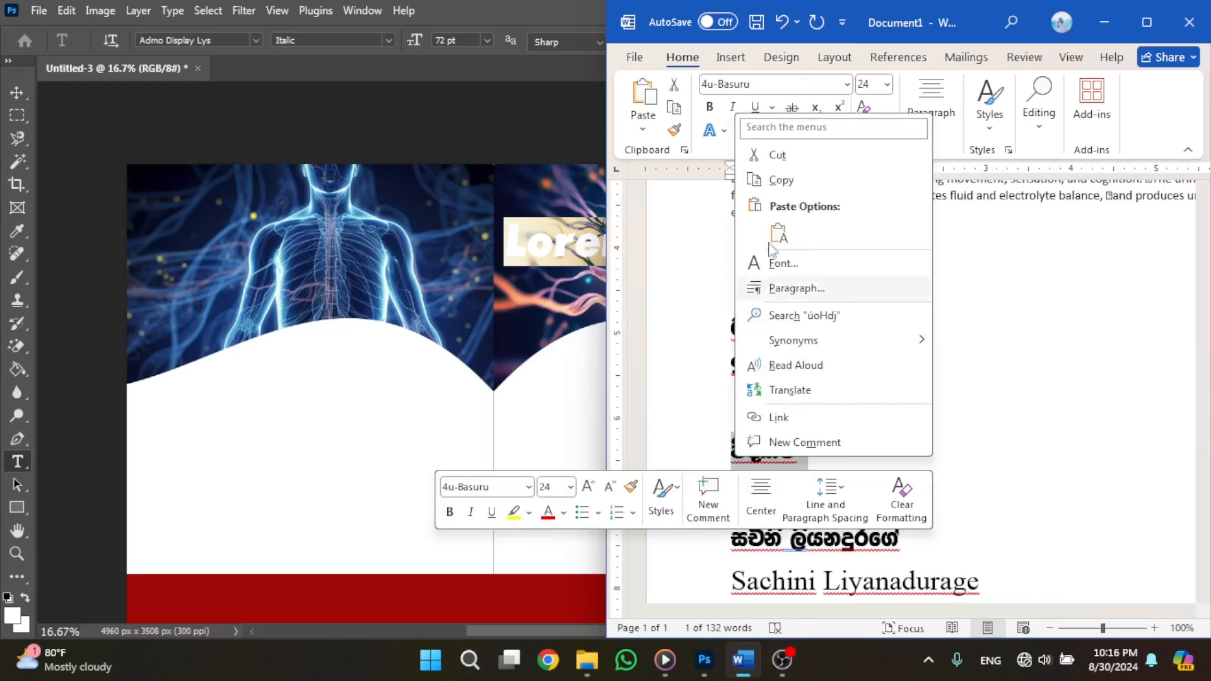
pyautogui.click(782, 175)
pyautogui.click(513, 276)
pyautogui.hotkey('ctrl', 'v')
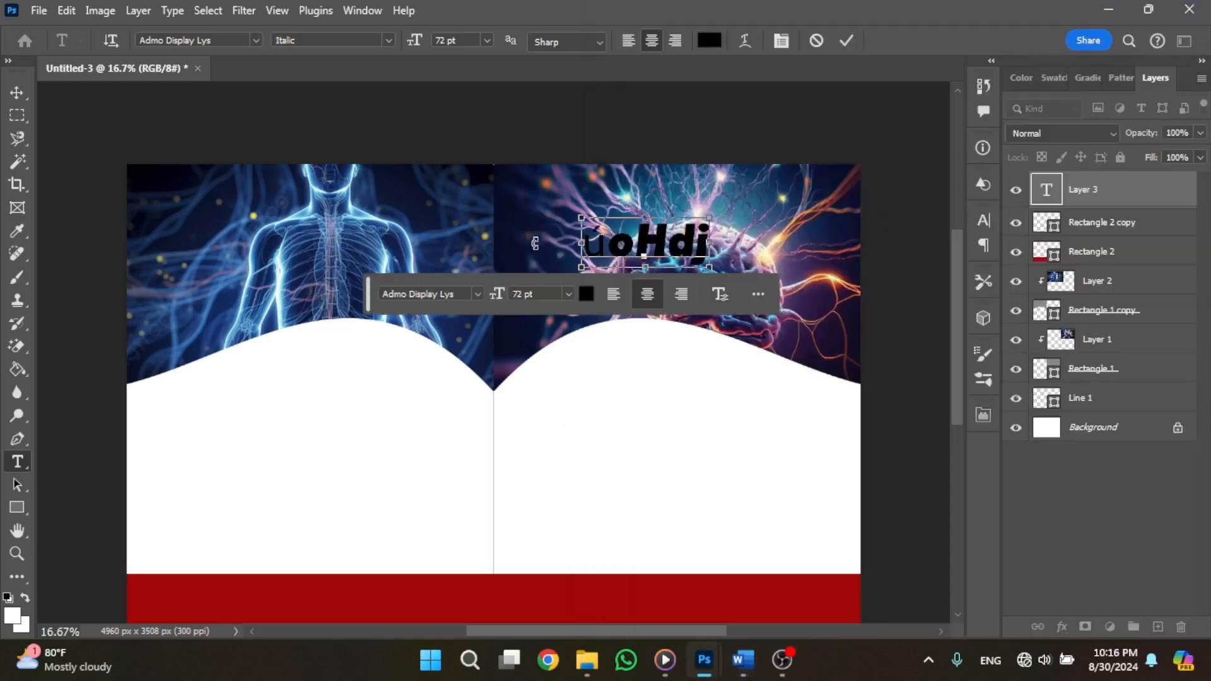
# Set the heading's font to 4u-Asiri and move the text to the left part of the brain image
pyautogui.click(255, 40)
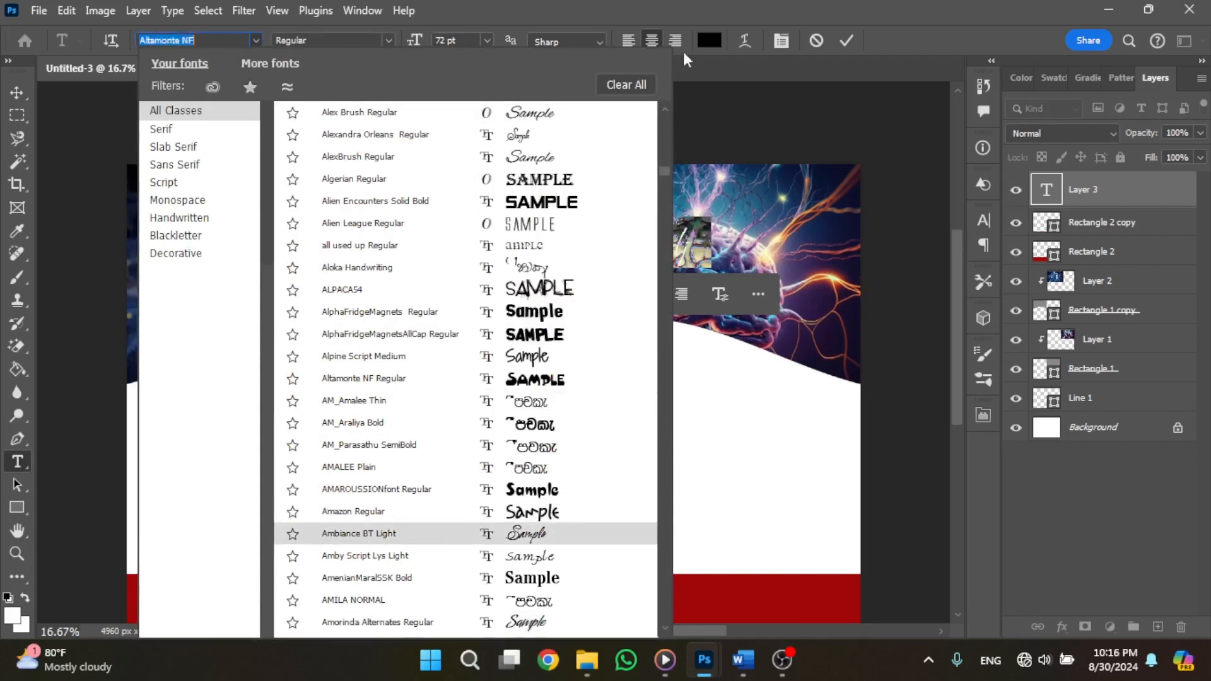
pyautogui.moveTo(663, 169); pyautogui.dragTo(663, 85)
pyautogui.click(544, 210)
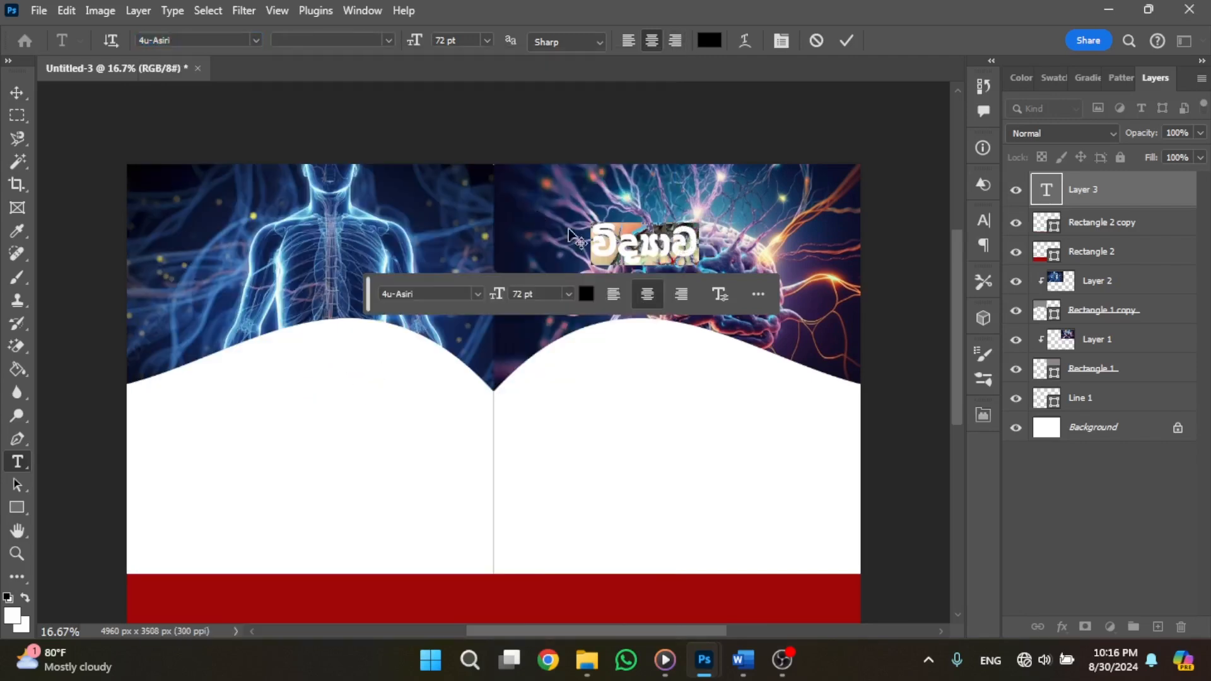
pyautogui.moveTo(641, 272); pyautogui.dragTo(577, 273)
pyautogui.click(577, 365)
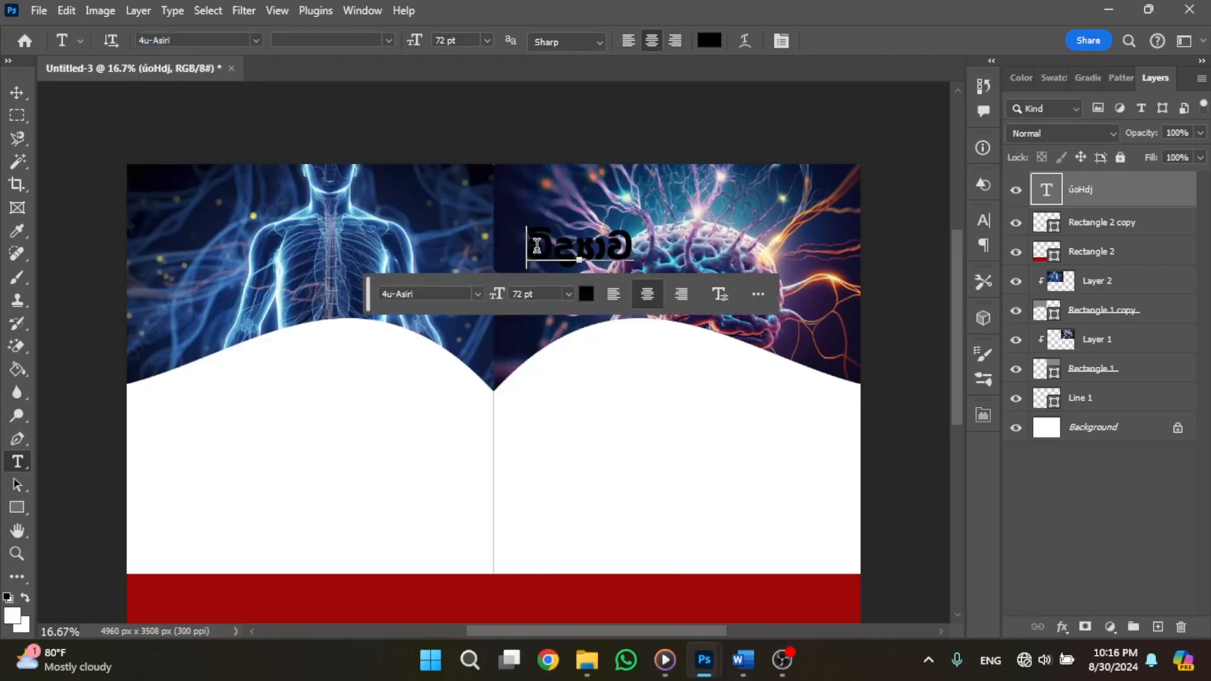
# Add a Color Overlay effect to the heading text layer with the cyan color 2bd6e5
pyautogui.doubleClick(1166, 191)
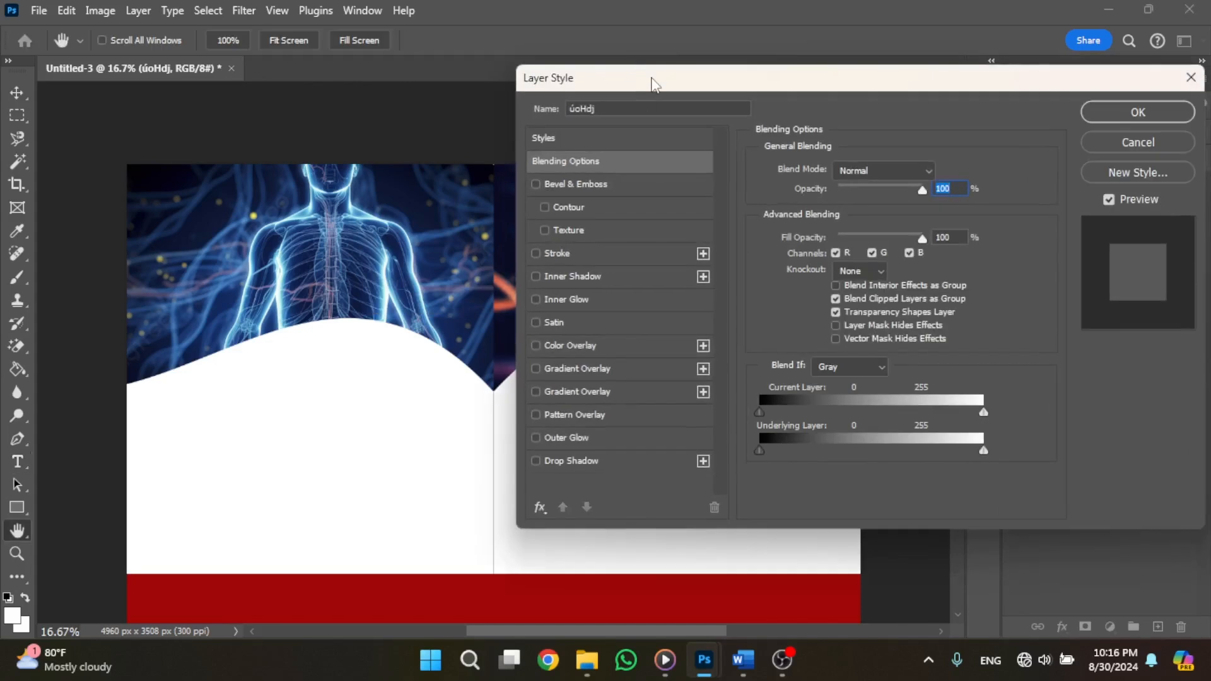
pyautogui.moveTo(652, 82); pyautogui.dragTo(805, 63)
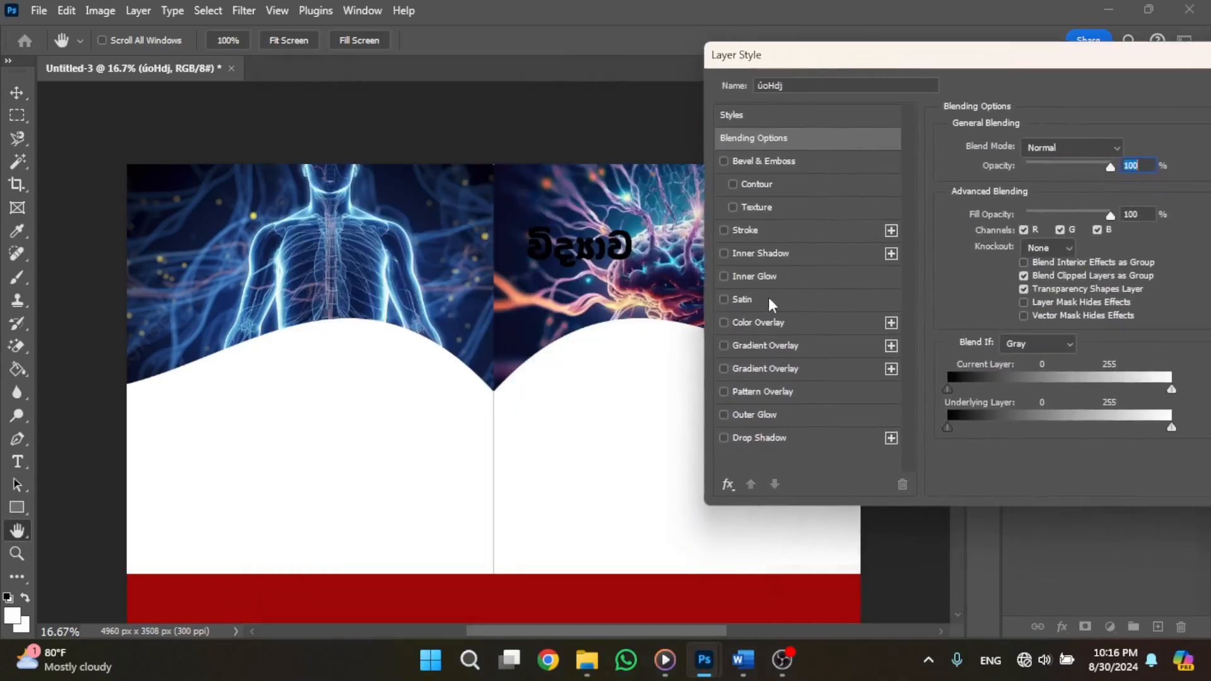
pyautogui.click(728, 323)
pyautogui.click(1128, 149)
pyautogui.click(987, 394)
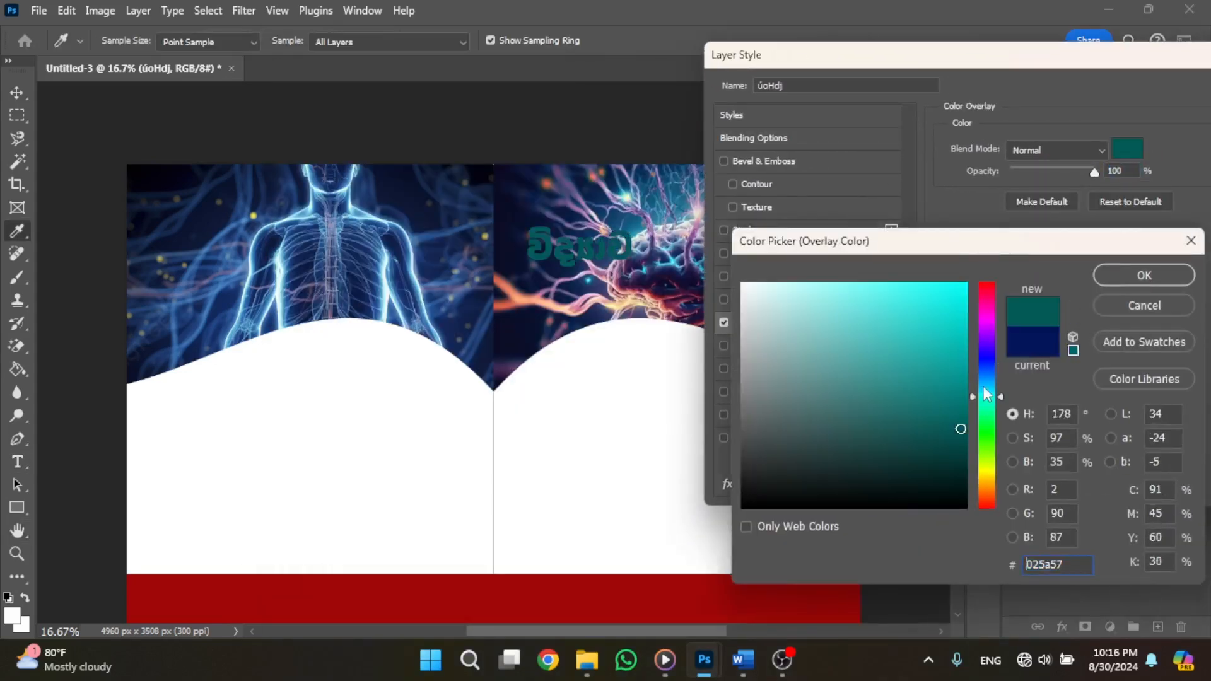
pyautogui.click(985, 382)
pyautogui.click(956, 377)
pyautogui.click(943, 354)
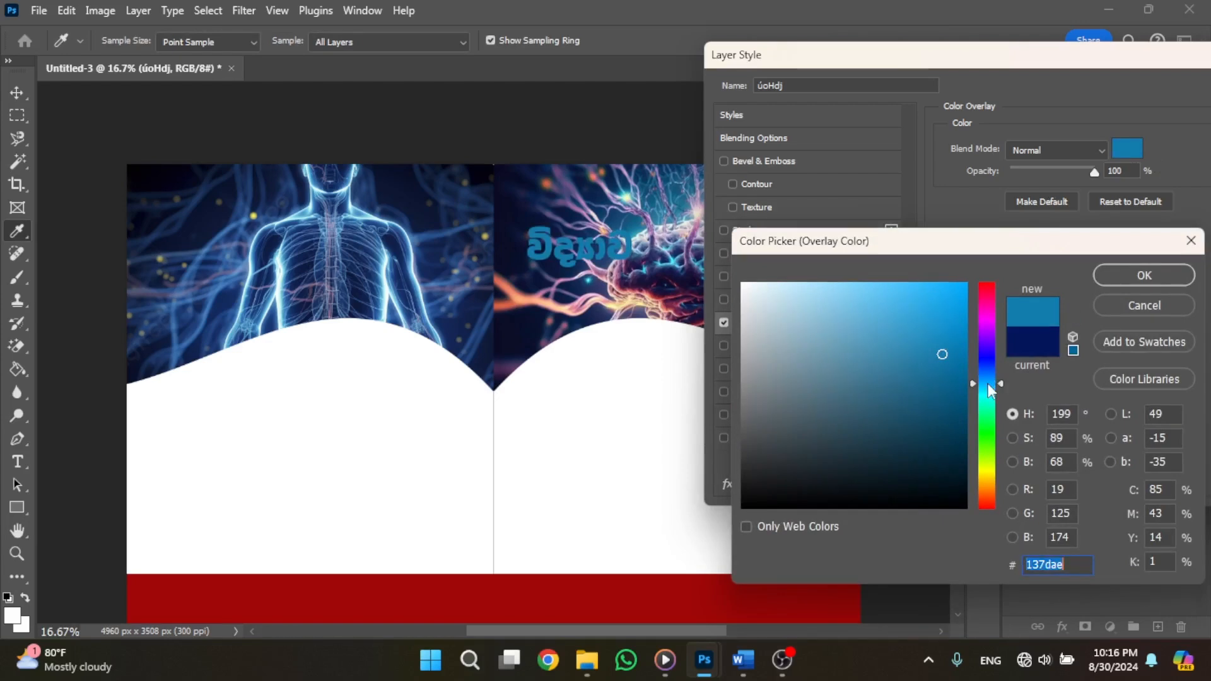
pyautogui.click(987, 392)
pyautogui.click(935, 319)
pyautogui.click(927, 306)
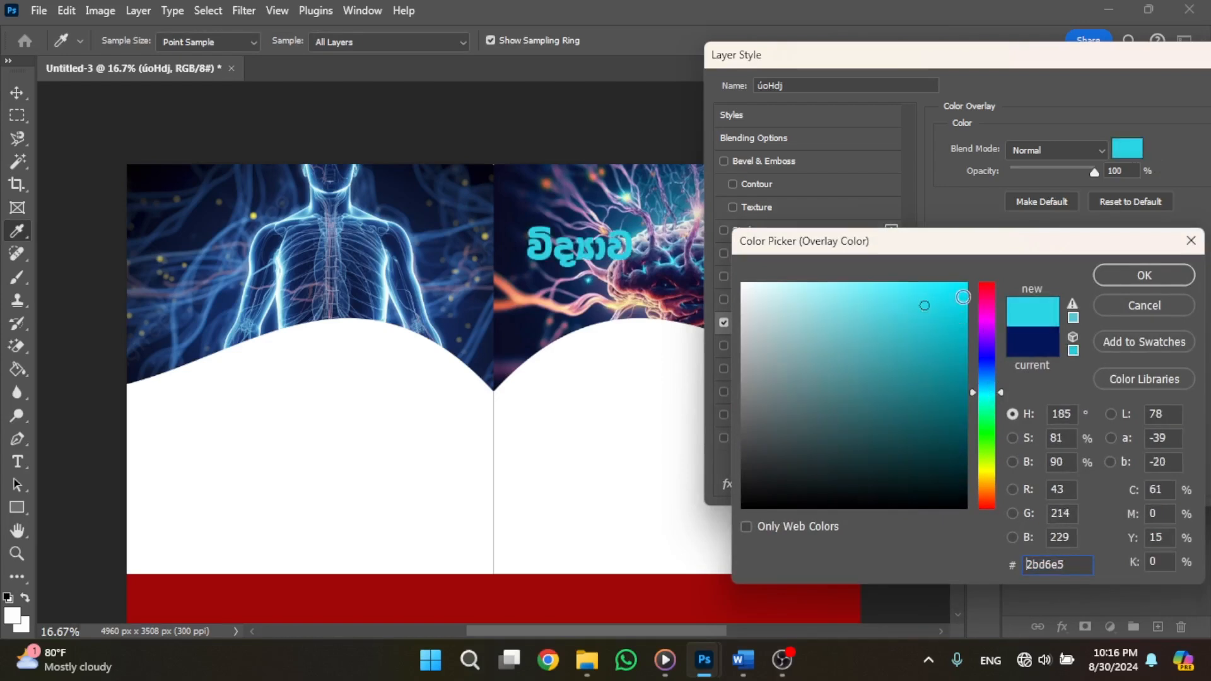
pyautogui.click(1144, 276)
# Change the heading's overlay color to a deeper turquoise
pyautogui.click(1128, 150)
pyautogui.click(932, 364)
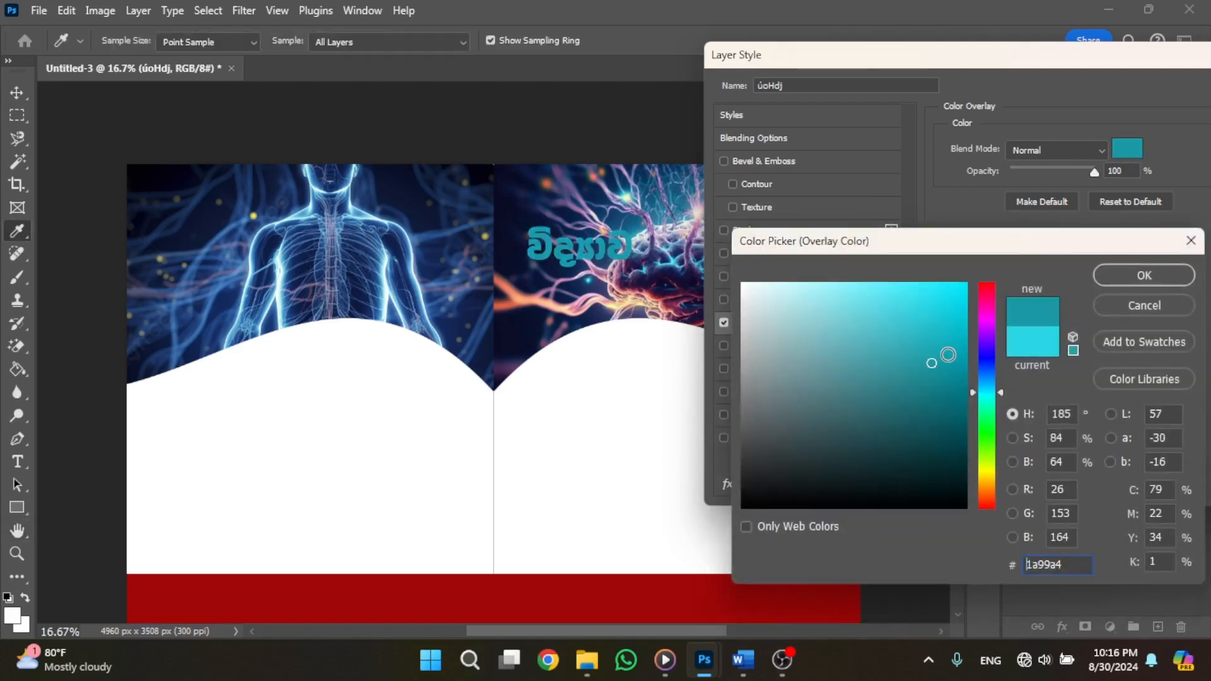
pyautogui.click(1129, 275)
# Add an Outer Glow effect to the heading and set the glow color to white, ffffff
pyautogui.click(754, 414)
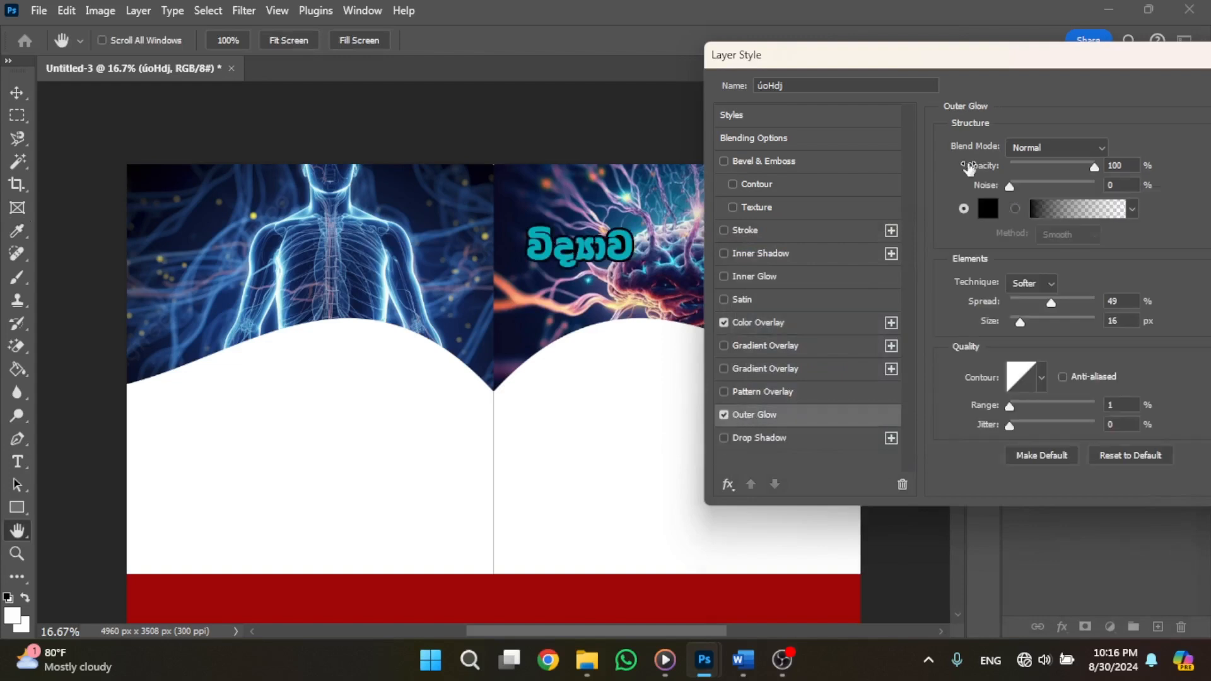
pyautogui.click(988, 208)
pyautogui.write('ffffff')
pyautogui.click(1144, 275)
# Change the heading's Color Overlay to a dark teal
pyautogui.click(760, 322)
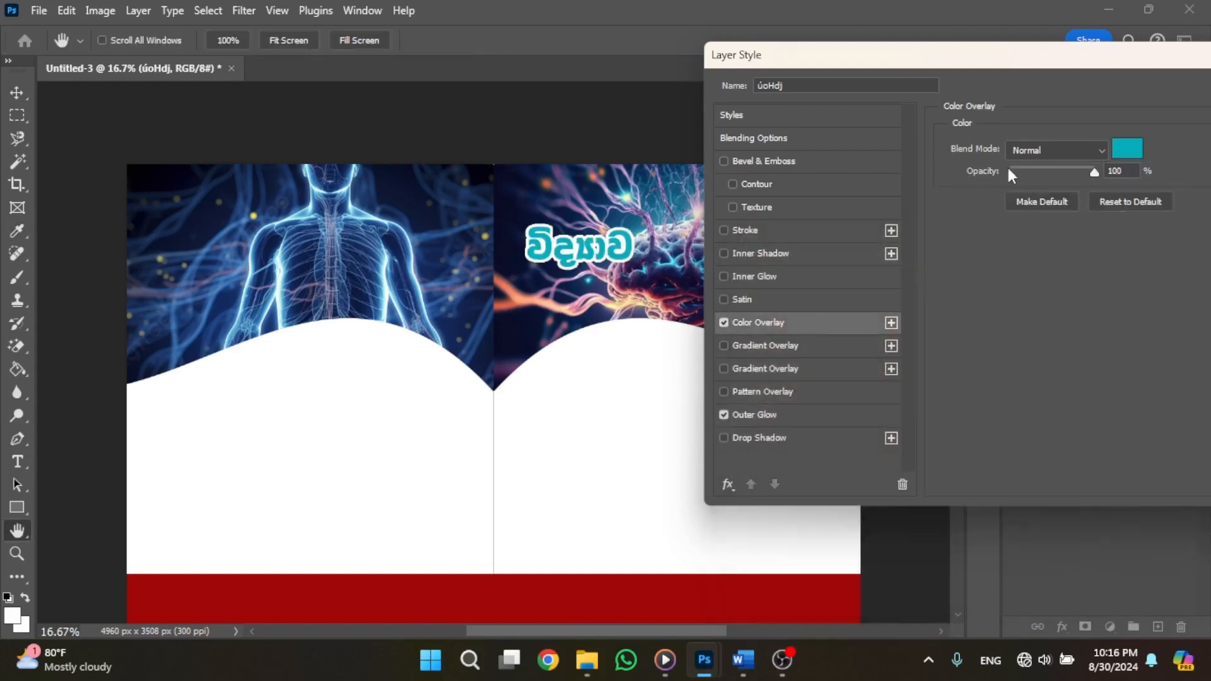
pyautogui.click(1128, 151)
pyautogui.click(944, 374)
pyautogui.click(937, 395)
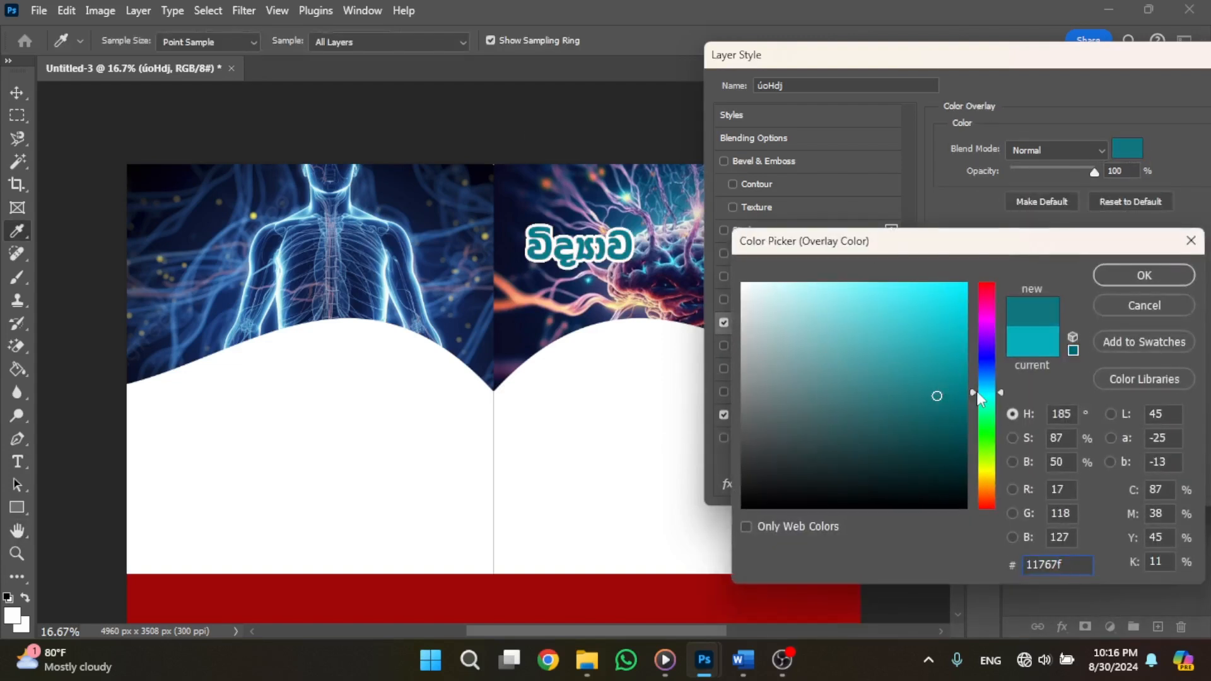
pyautogui.click(944, 397)
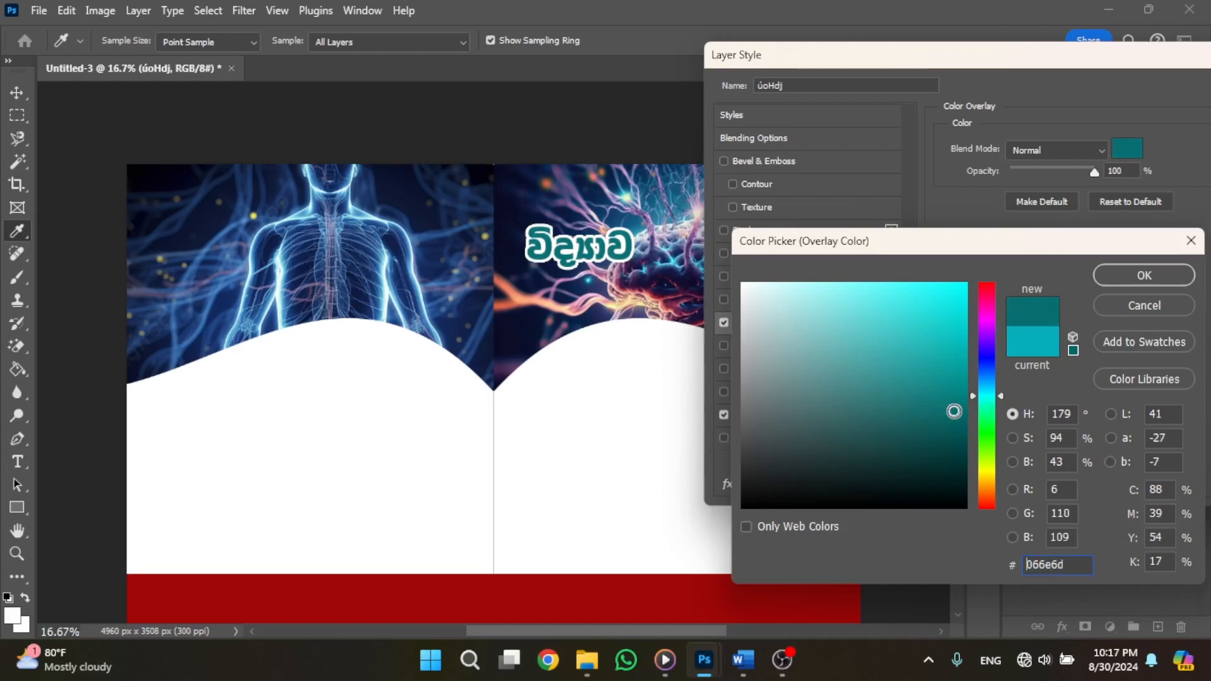
pyautogui.click(956, 397)
pyautogui.click(1106, 278)
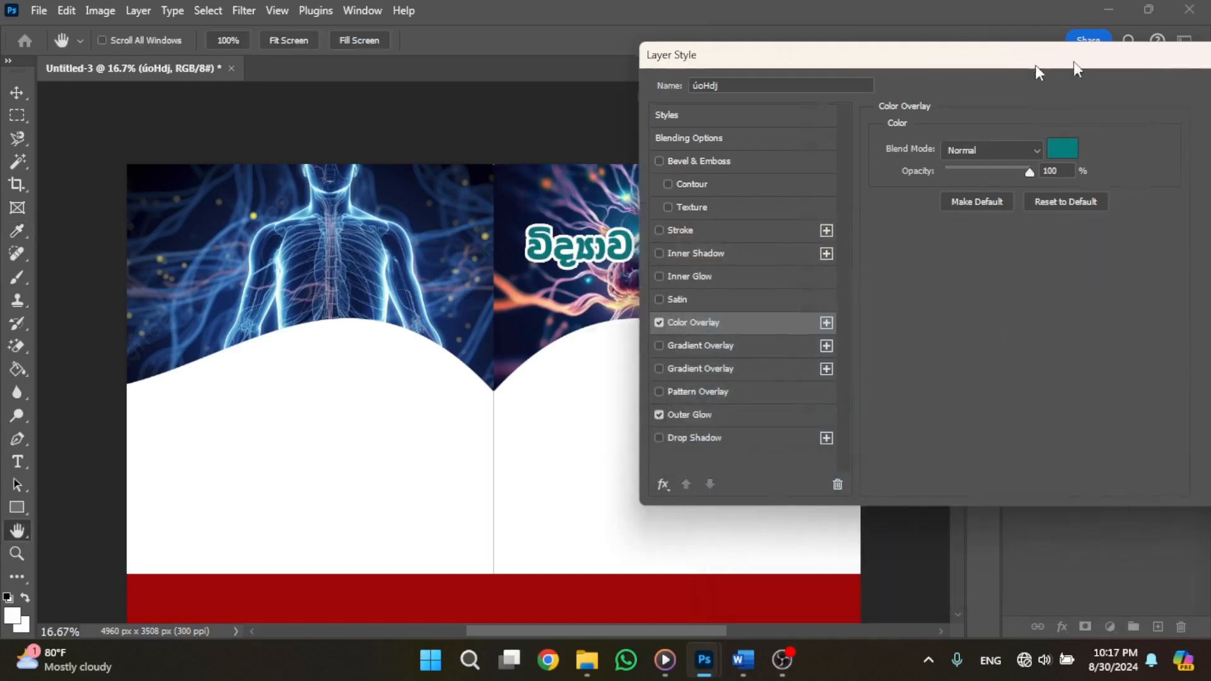
# Set the heading's Outer Glow to a spread of 45% and a size of 9 px, and apply the layer style
pyautogui.moveTo(1034, 66); pyautogui.dragTo(1003, 79)
pyautogui.click(343, 429)
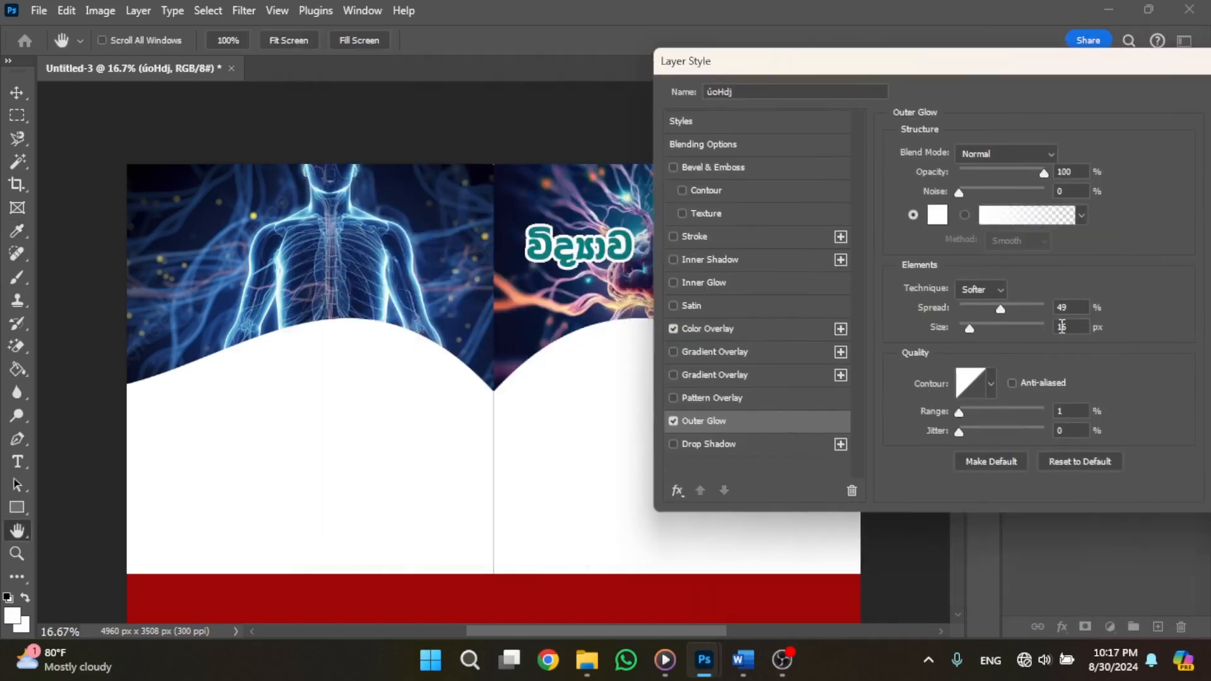
pyautogui.scroll(-8, 1064, 311)
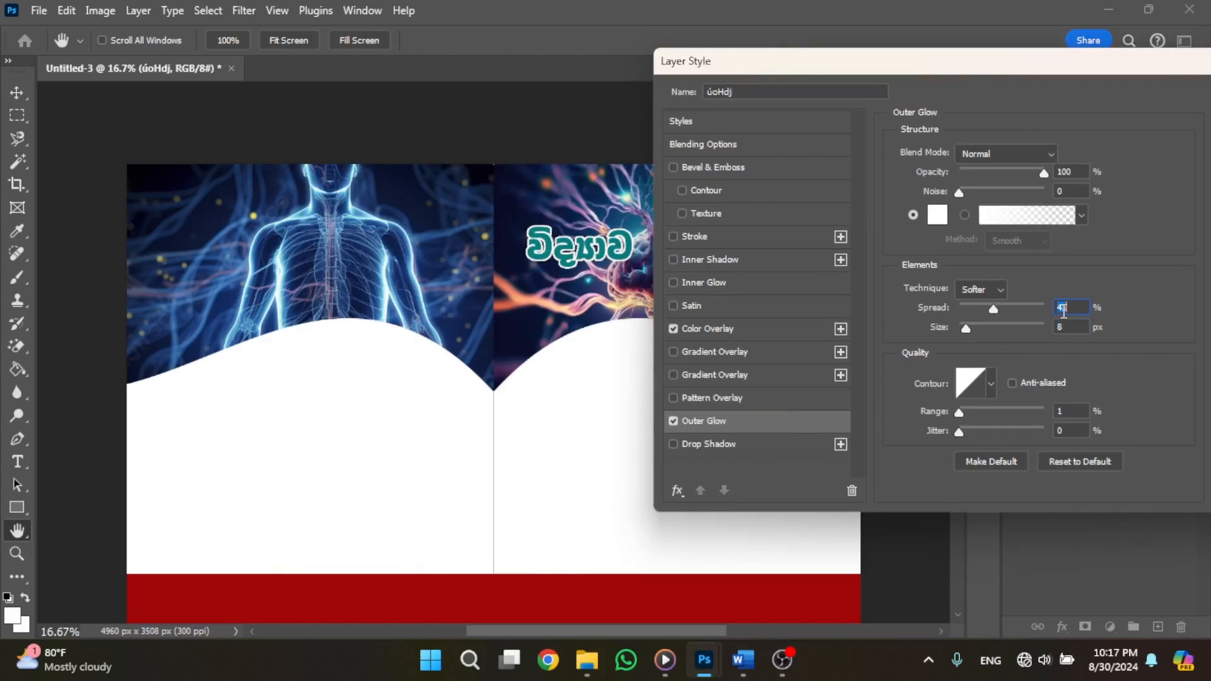
pyautogui.scroll(5, 1063, 310)
pyautogui.click(1069, 328)
pyautogui.scroll(1, 1069, 328)
pyautogui.moveTo(1055, 63); pyautogui.dragTo(540, 86)
pyautogui.click(771, 123)
# Scale the teal විද්‍යාව heading up to about 116% and shift it slightly upward on the brain image
pyautogui.click(17, 92)
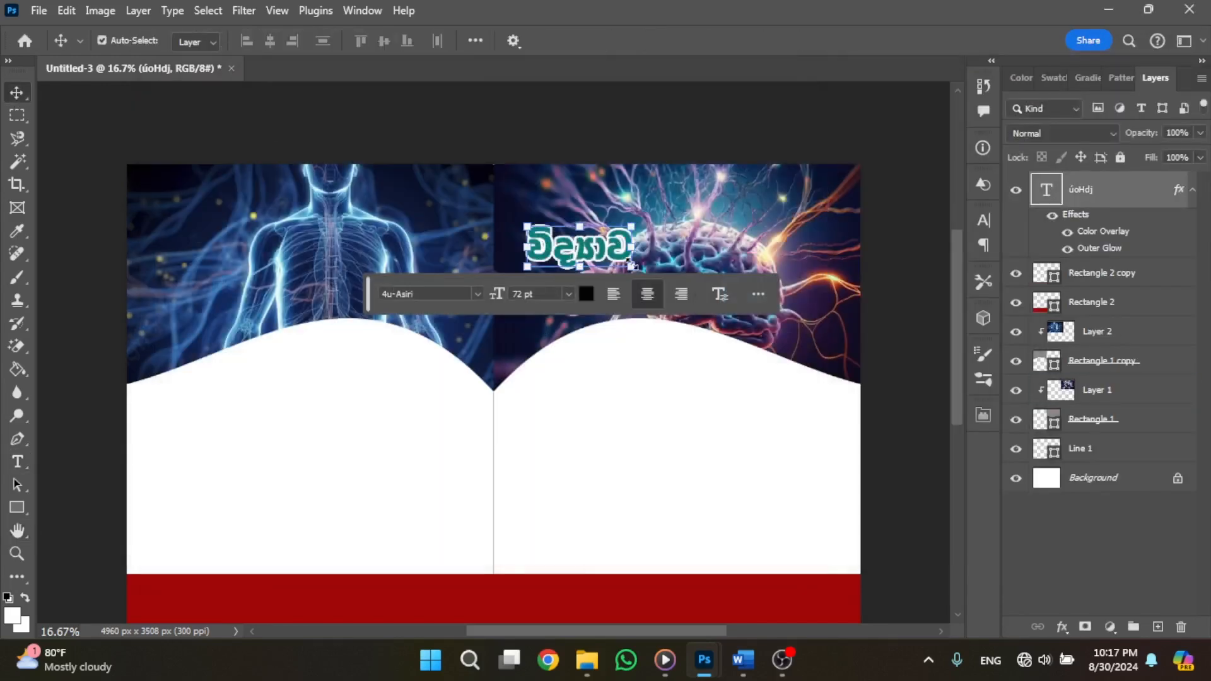
pyautogui.moveTo(631, 264)
pyautogui.mouseDown()
pyautogui.moveTo(668, 278)
pyautogui.moveTo(624, 220)
pyautogui.moveTo(667, 281)
pyautogui.moveTo(632, 243)
pyautogui.mouseUp()
pyautogui.moveTo(617, 239); pyautogui.dragTo(612, 233)
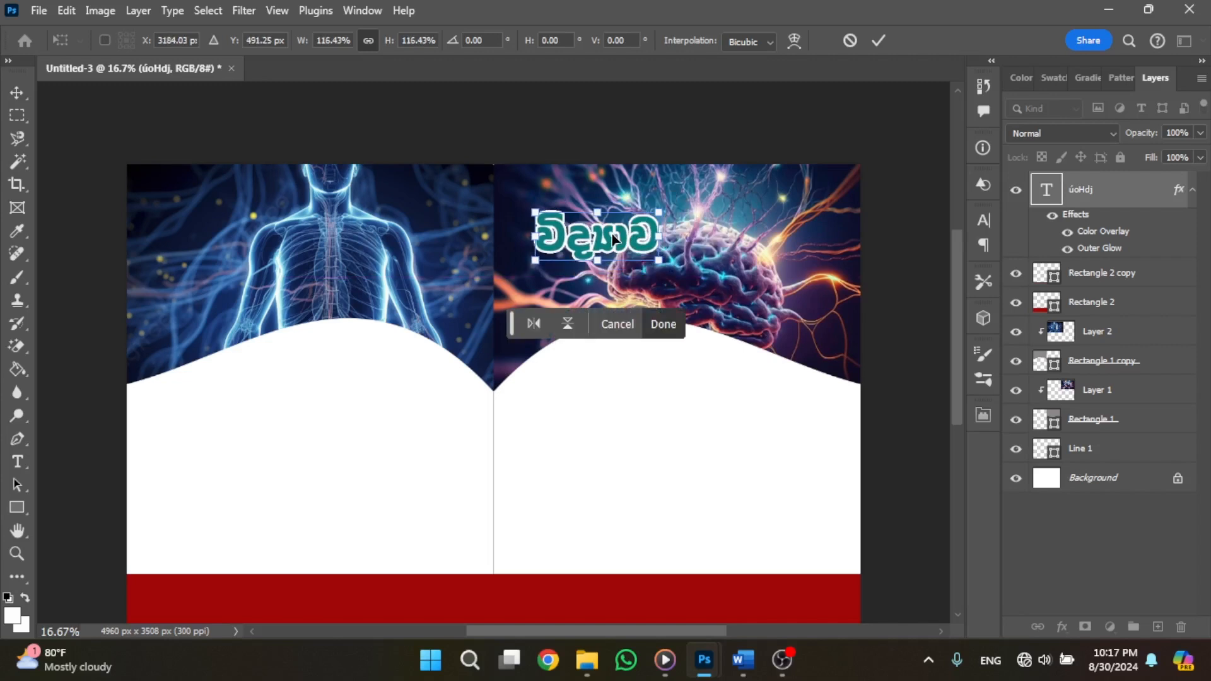
pyautogui.press('Return')
pyautogui.click(656, 454)
pyautogui.scroll(-1, 598, 396)
# Switch to the Word document and copy the line "8 ශ්‍රේණිය"
pyautogui.click(741, 660)
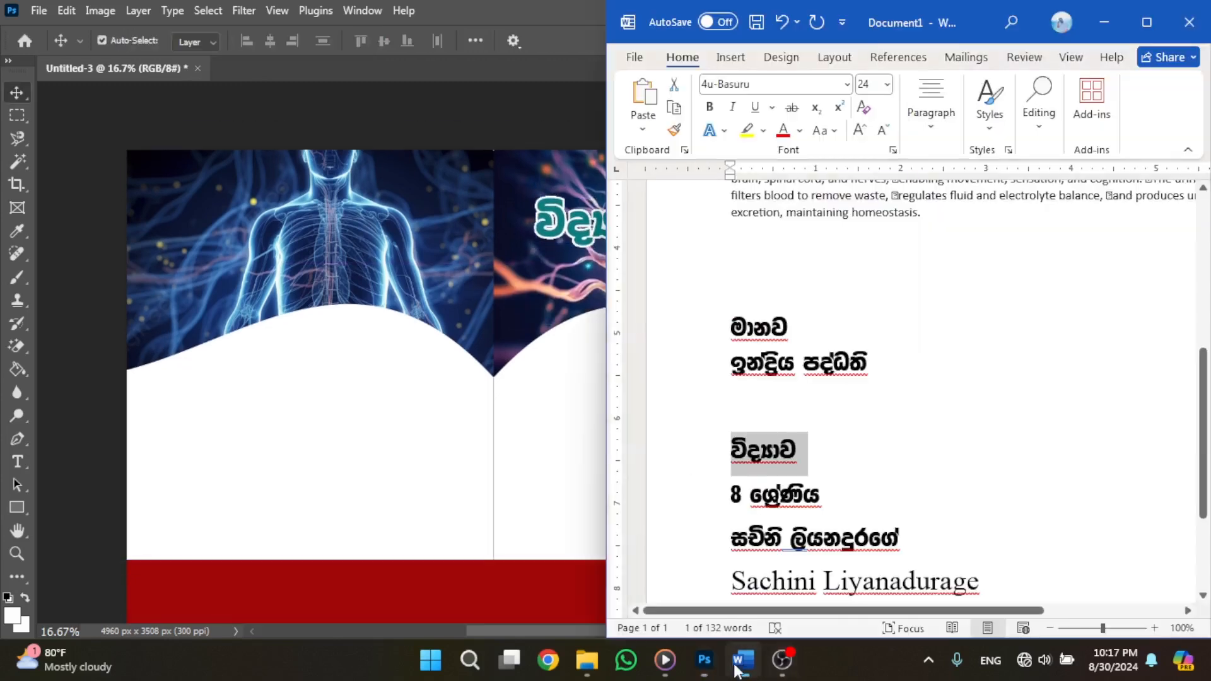
pyautogui.moveTo(733, 490); pyautogui.dragTo(875, 490)
pyautogui.hotkey('ctrl', 'c')
# Return to Photoshop, paste the copied "8 ශ්‍රේණිය" as a new text layer, and place it just above the heading
pyautogui.click(582, 494)
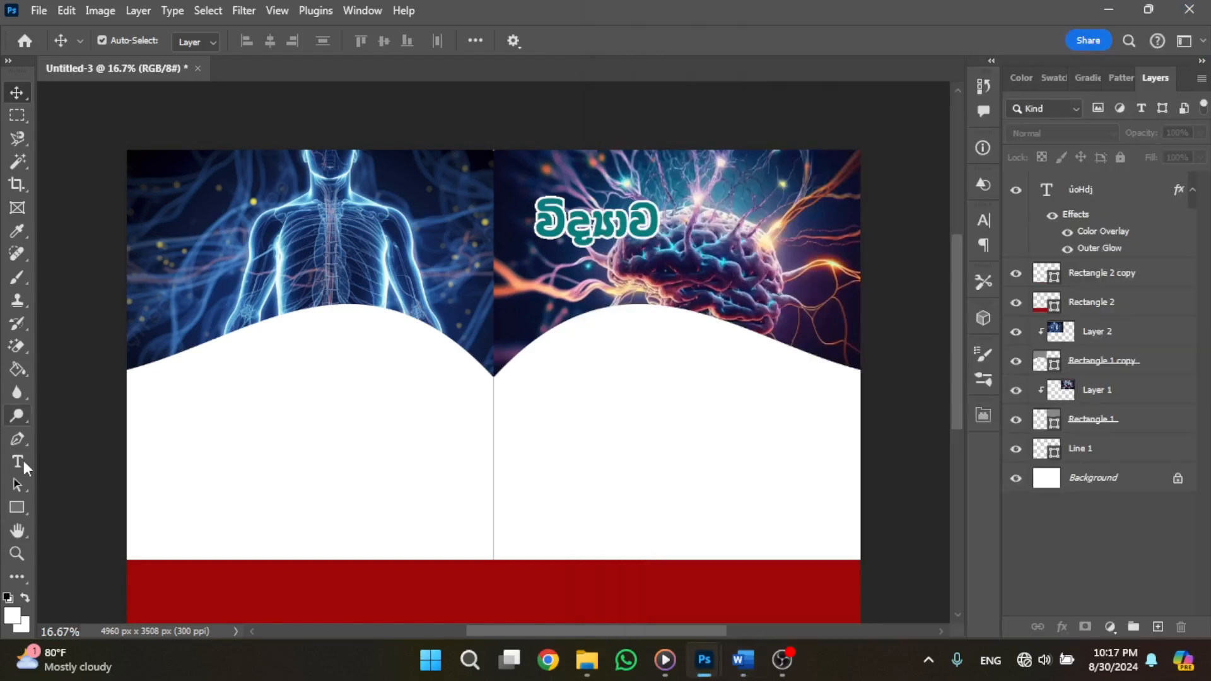
pyautogui.click(24, 445)
pyautogui.click(25, 462)
pyautogui.click(618, 200)
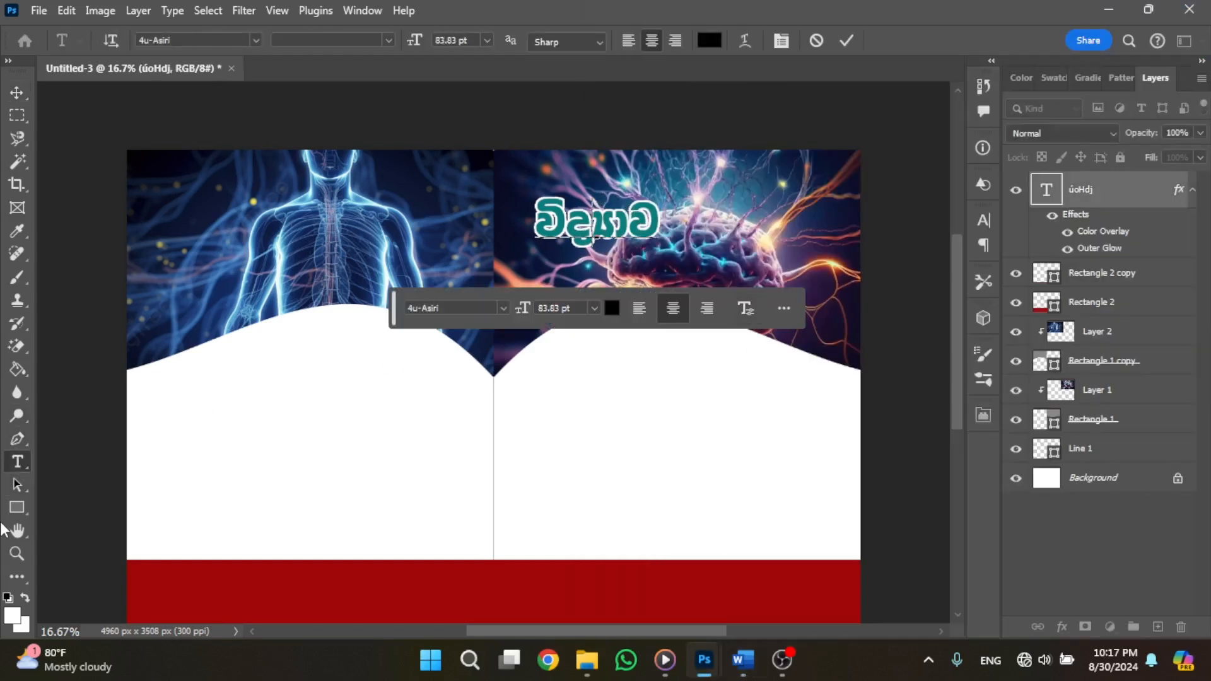
pyautogui.click(17, 484)
pyautogui.click(17, 462)
pyautogui.click(799, 252)
pyautogui.hotkey('ctrl', 'v')
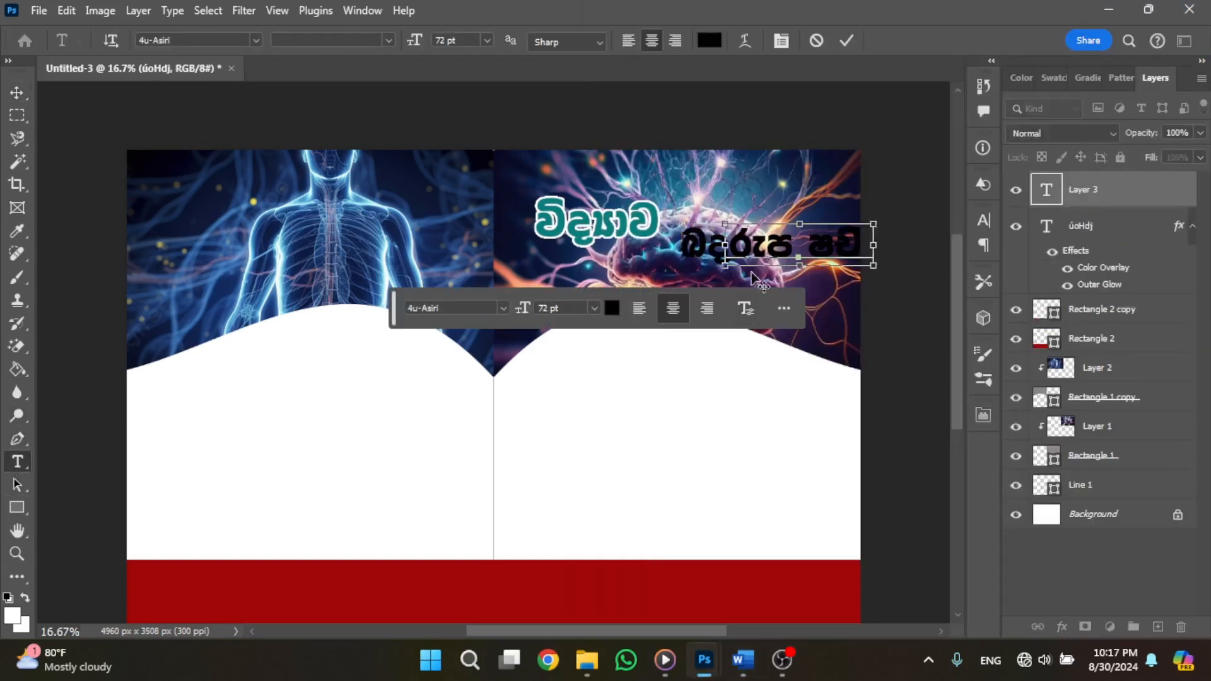
pyautogui.moveTo(829, 284); pyautogui.dragTo(668, 229)
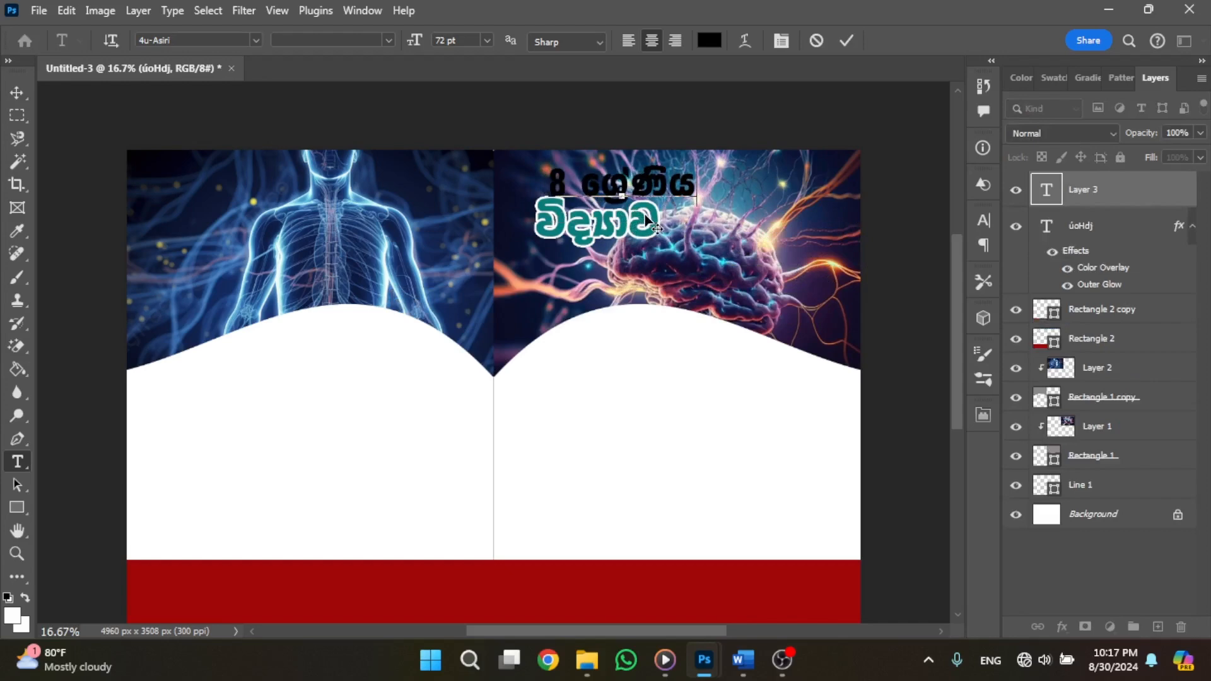
# Set the font of the "8 ශ්‍රේණිය" text to 4u-Amantha and commit the text
pyautogui.tripleClick(595, 189)
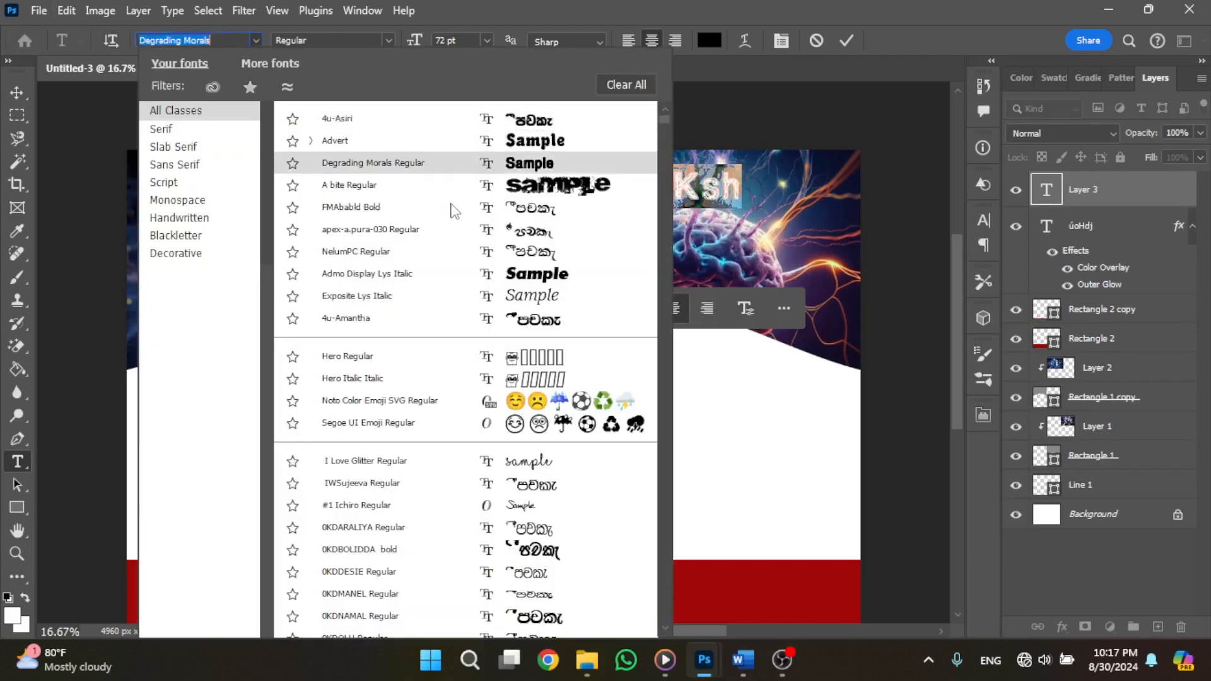
pyautogui.click(478, 318)
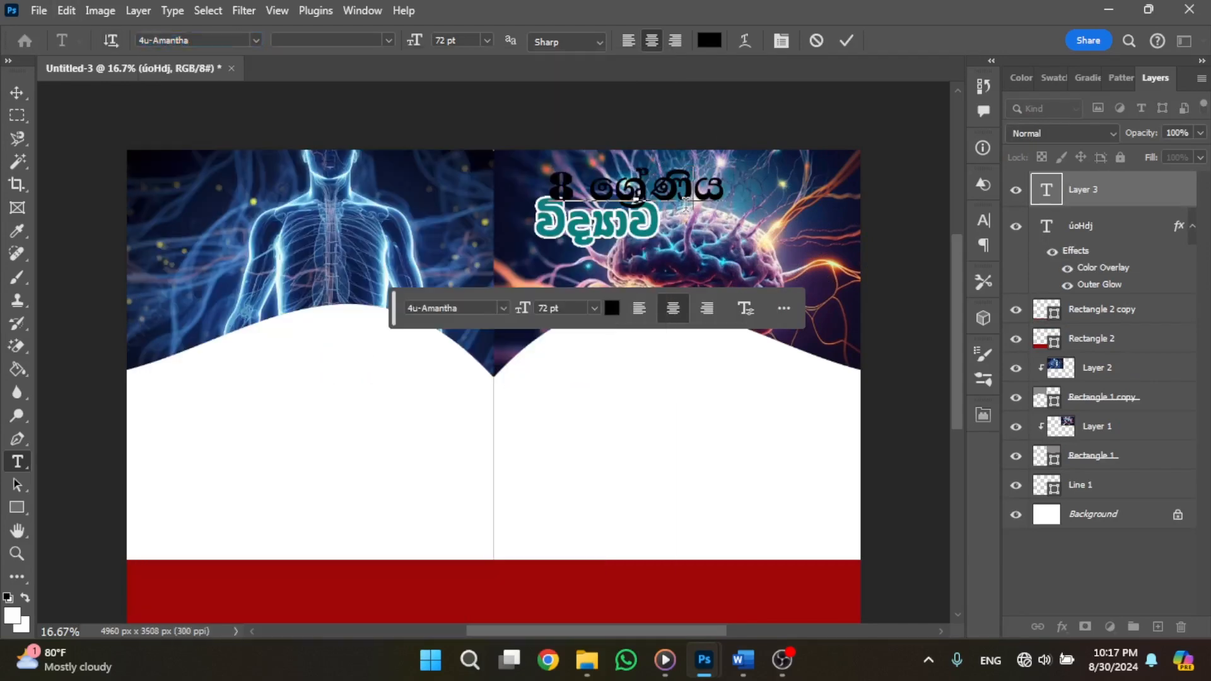
pyautogui.hotkey('ctrl', 'Return')
# Scale the "8 ශ්‍රේණිය" text down to about 48.66 pt and move its layer beneath the heading layer
pyautogui.press('v')
pyautogui.moveTo(725, 207); pyautogui.dragTo(647, 200)
pyautogui.moveTo(1094, 193); pyautogui.dragTo(1092, 296)
pyautogui.click(662, 201)
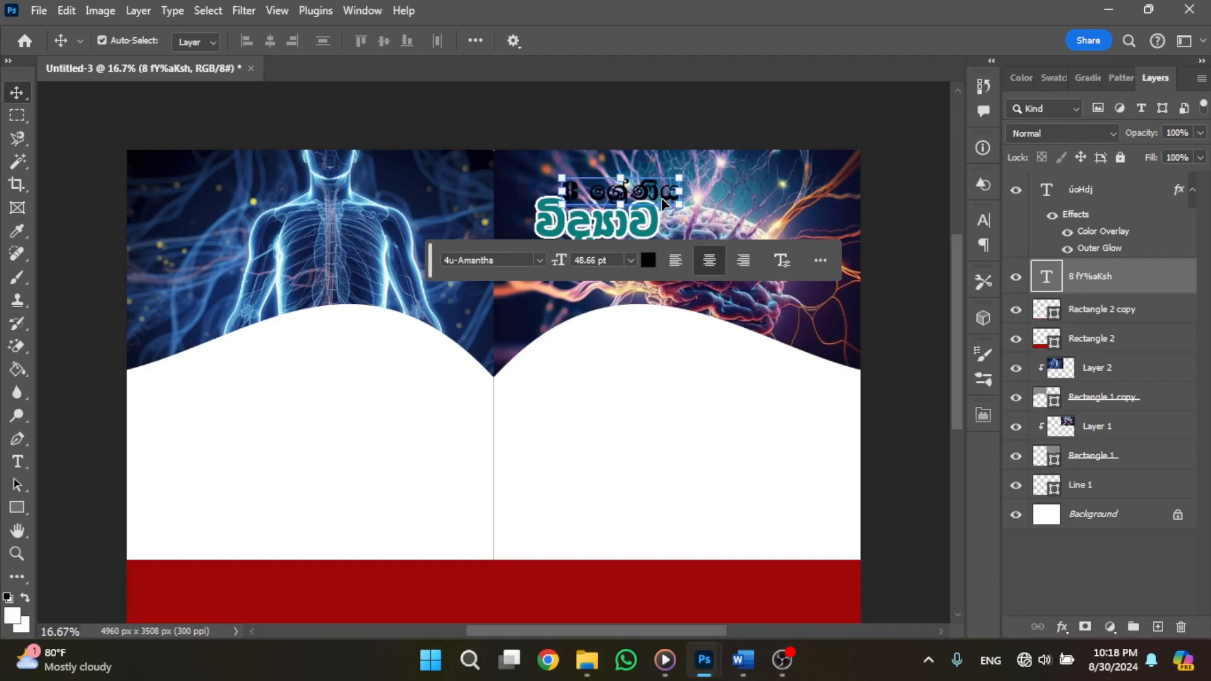
# Add a white Outer Glow effect to the "8 ශ්‍රේණිය" text layer
pyautogui.rightClick(1100, 281)
pyautogui.moveTo(1108, 442)
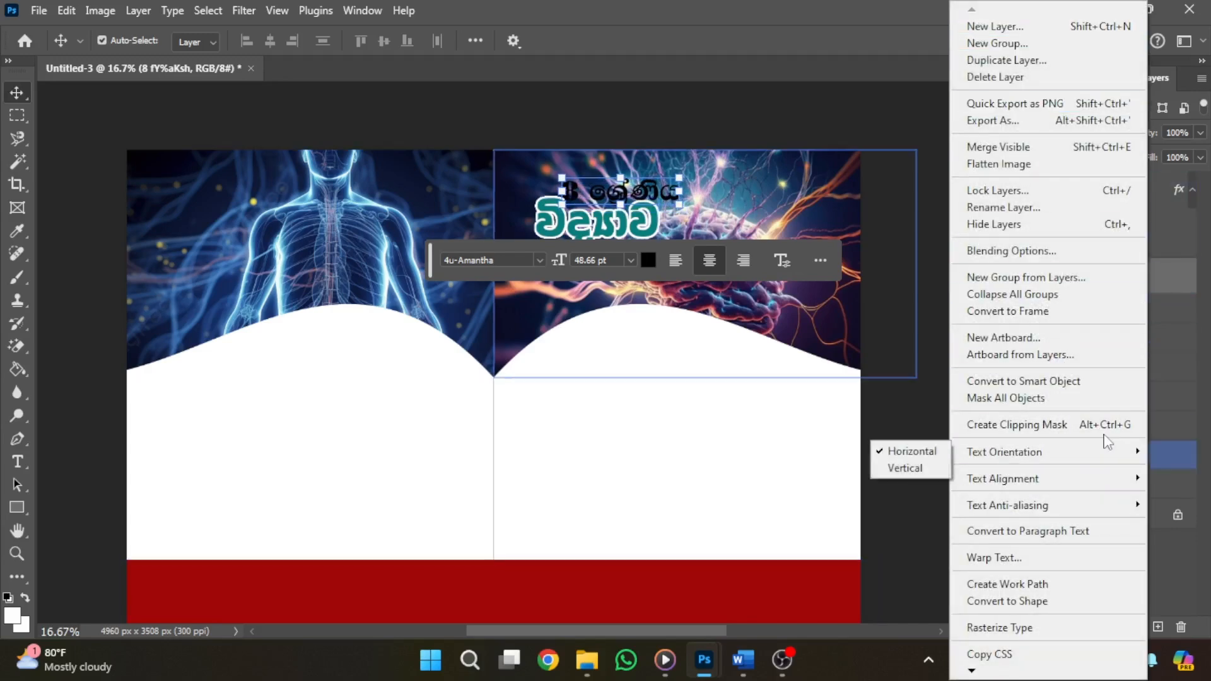
pyautogui.click(1011, 250)
pyautogui.click(199, 444)
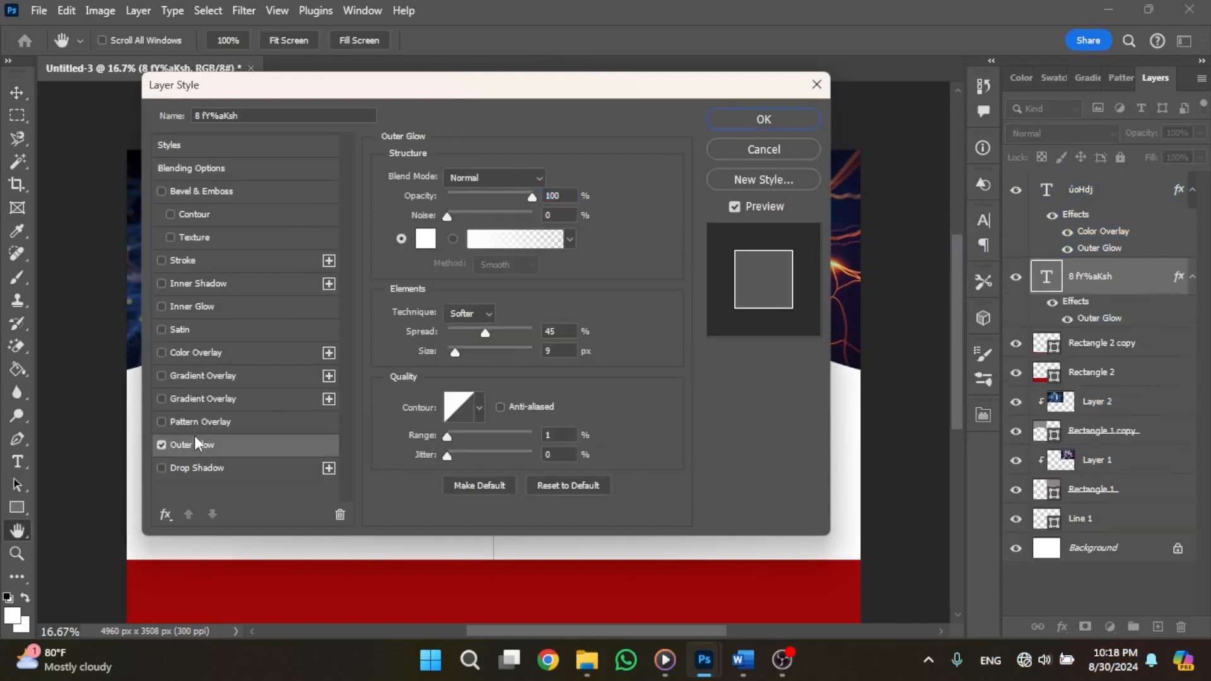
pyautogui.click(763, 119)
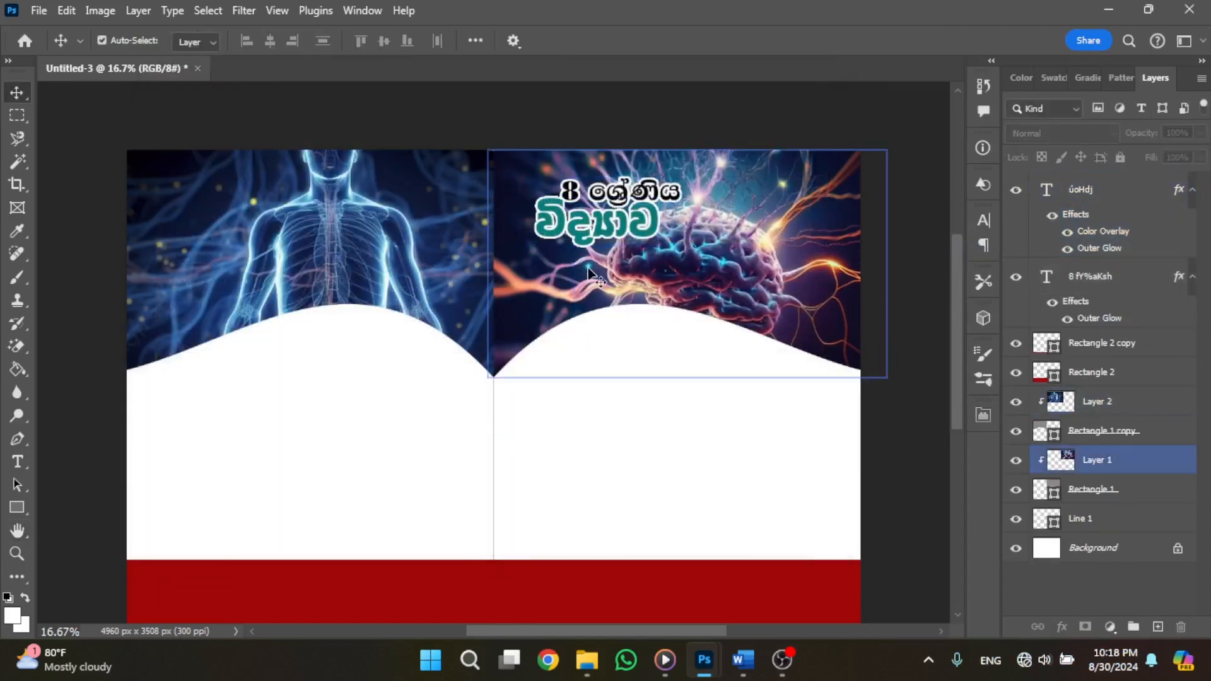
# Create a text layer below the heading and fill it with the word "Science" copied from the Word document
pyautogui.click(18, 462)
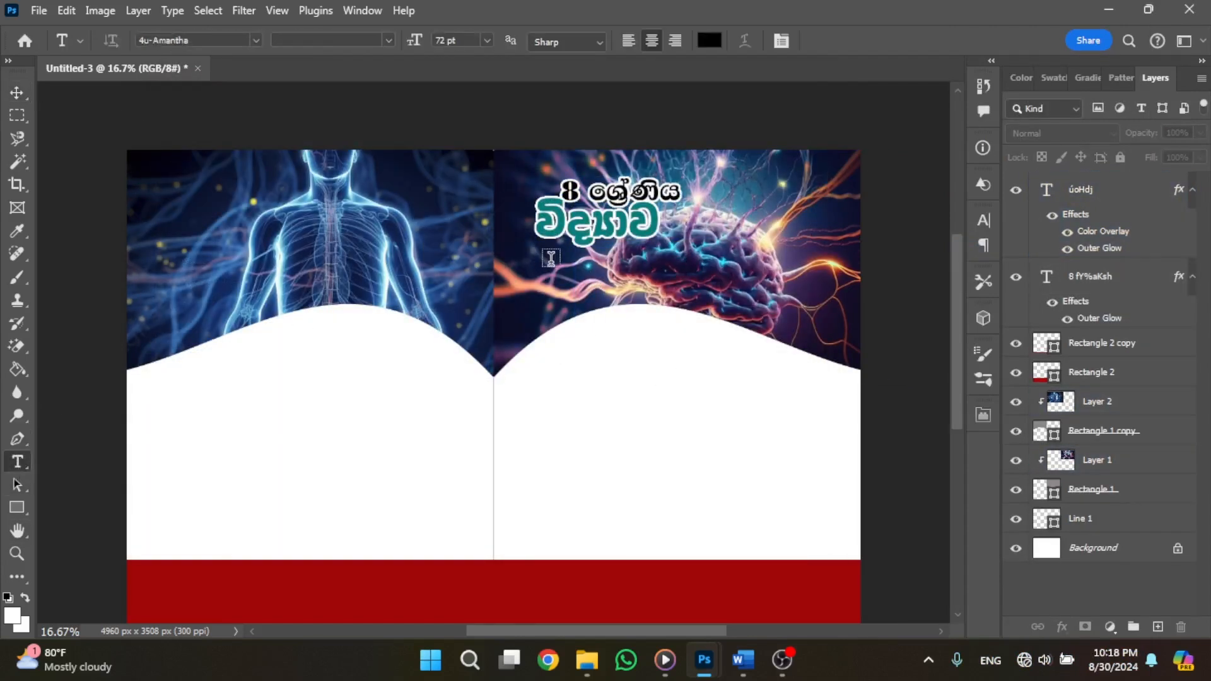
pyautogui.click(577, 257)
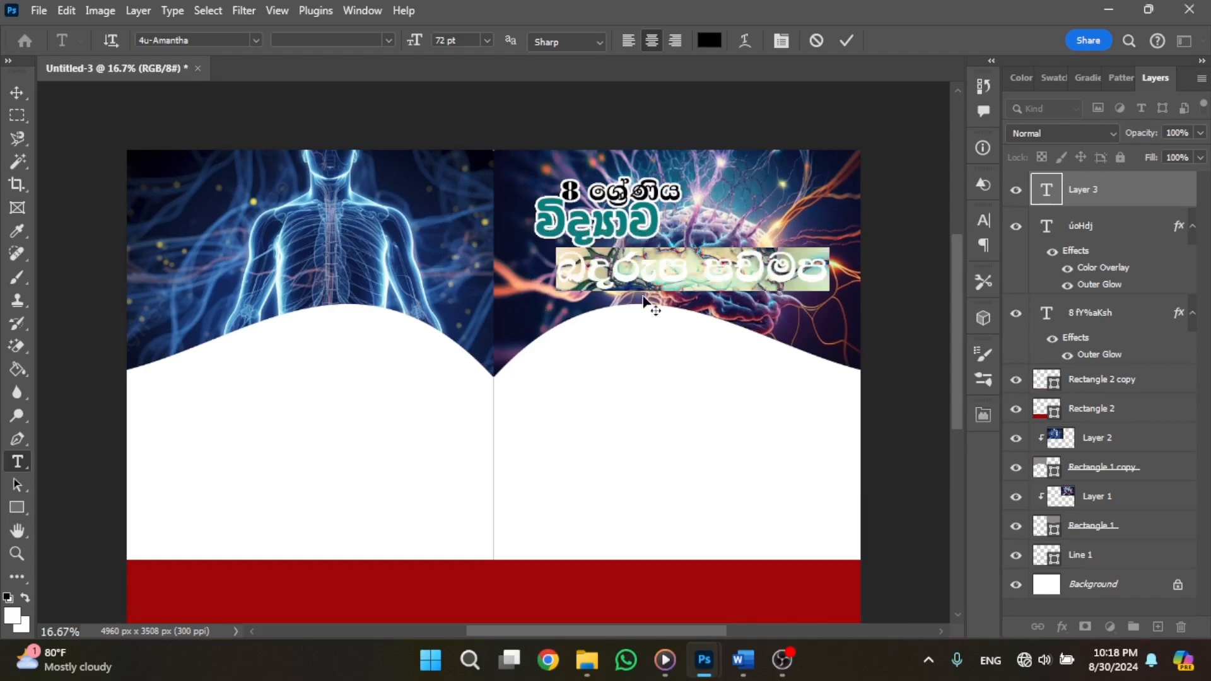
pyautogui.hotkey('alt', 'Tab')
pyautogui.scroll(-2, 766, 533)
pyautogui.click(729, 503)
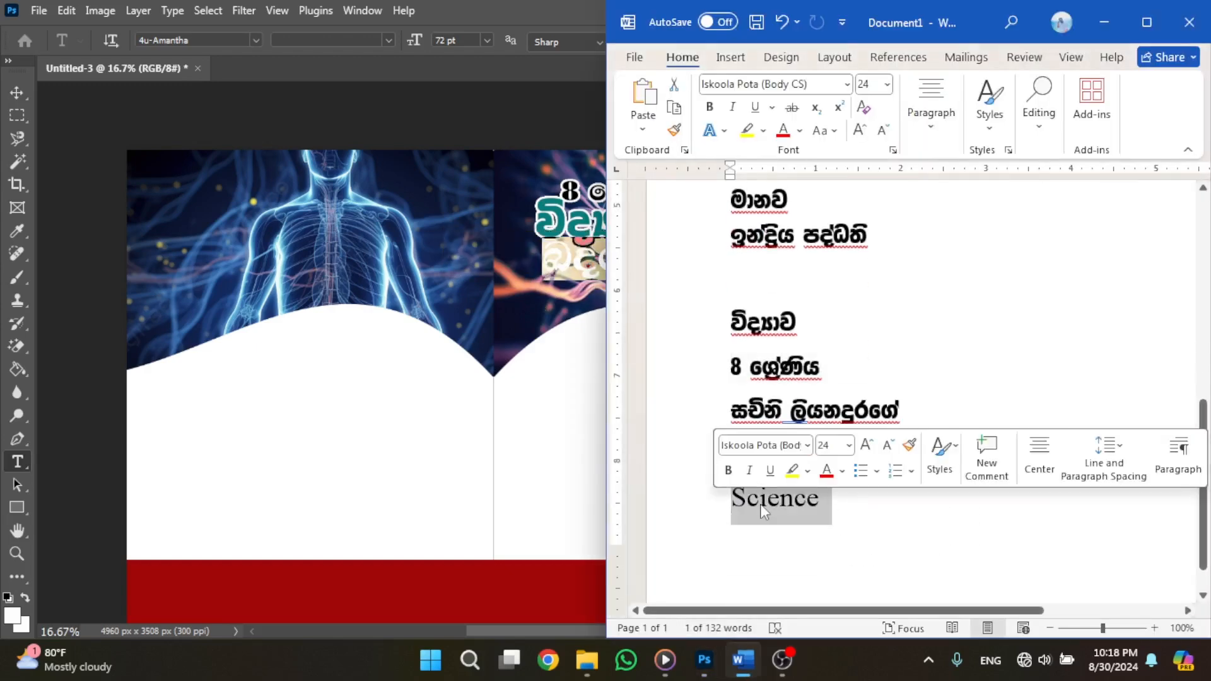
pyautogui.hotkey('ctrl', 'c')
pyautogui.rightClick(759, 505)
pyautogui.click(803, 227)
pyautogui.hotkey('alt', 'Tab')
pyautogui.hotkey('ctrl', 'v')
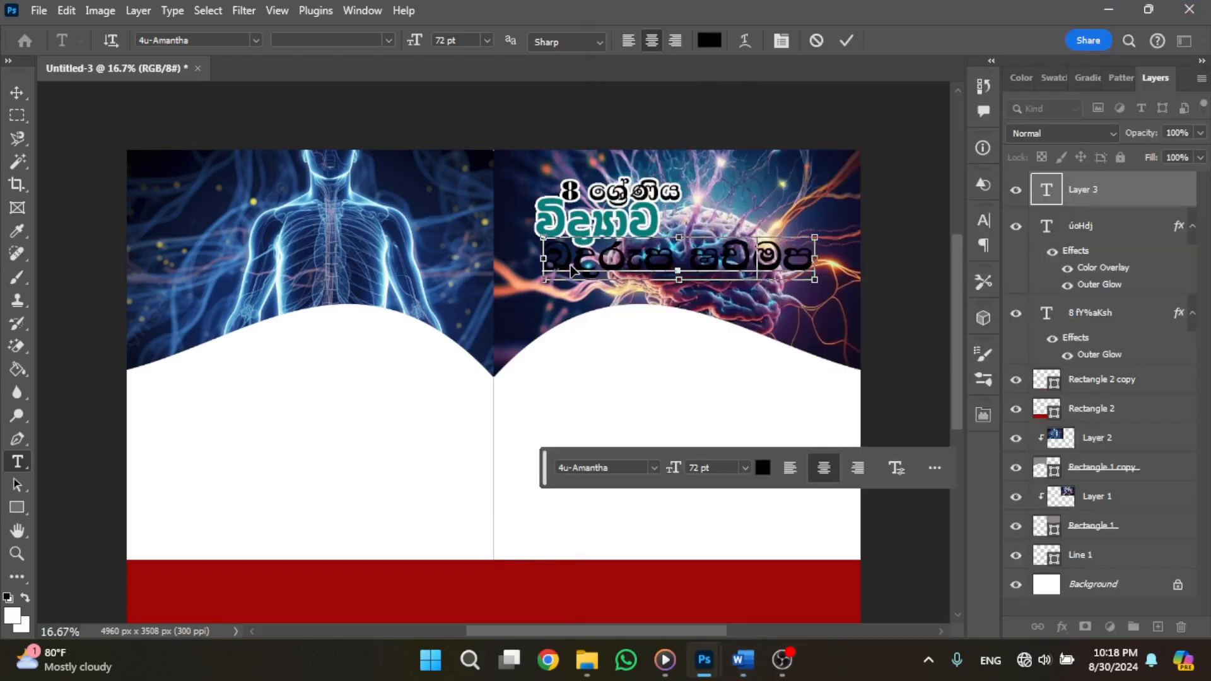
# Try Acanty Light on the "Science" text, and change its font to Berkla Retrospective Black Lys
pyautogui.click(254, 42)
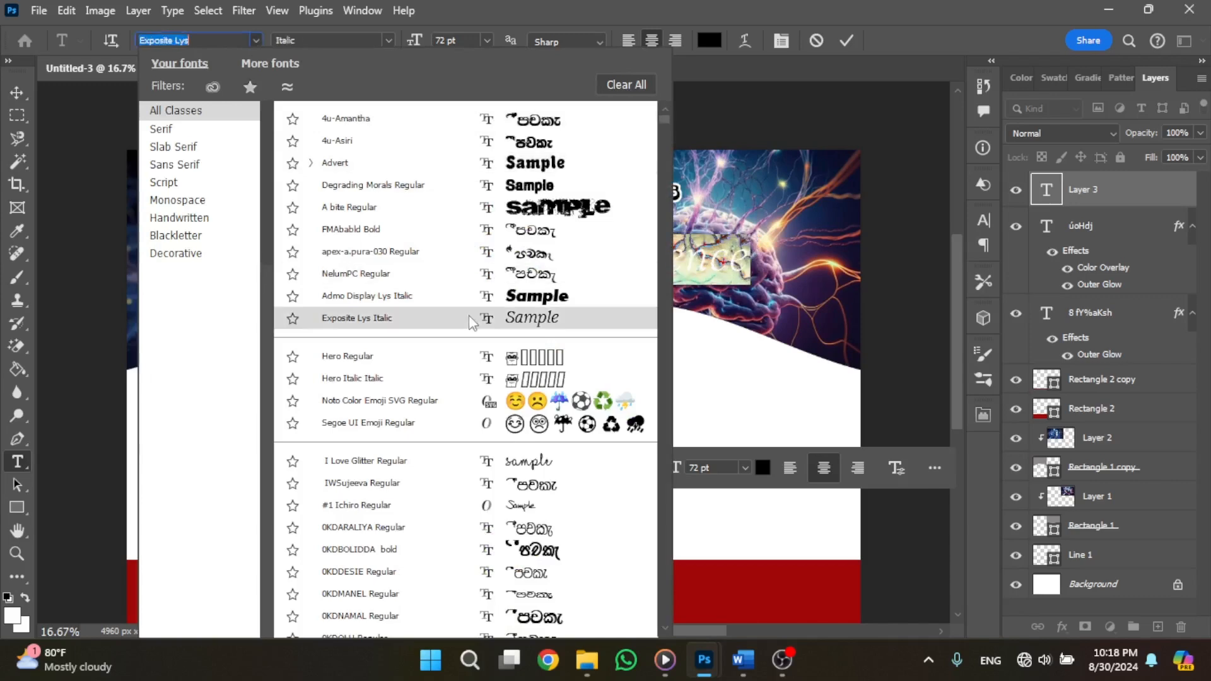
pyautogui.scroll(-7, 483, 382)
pyautogui.scroll(7, 482, 382)
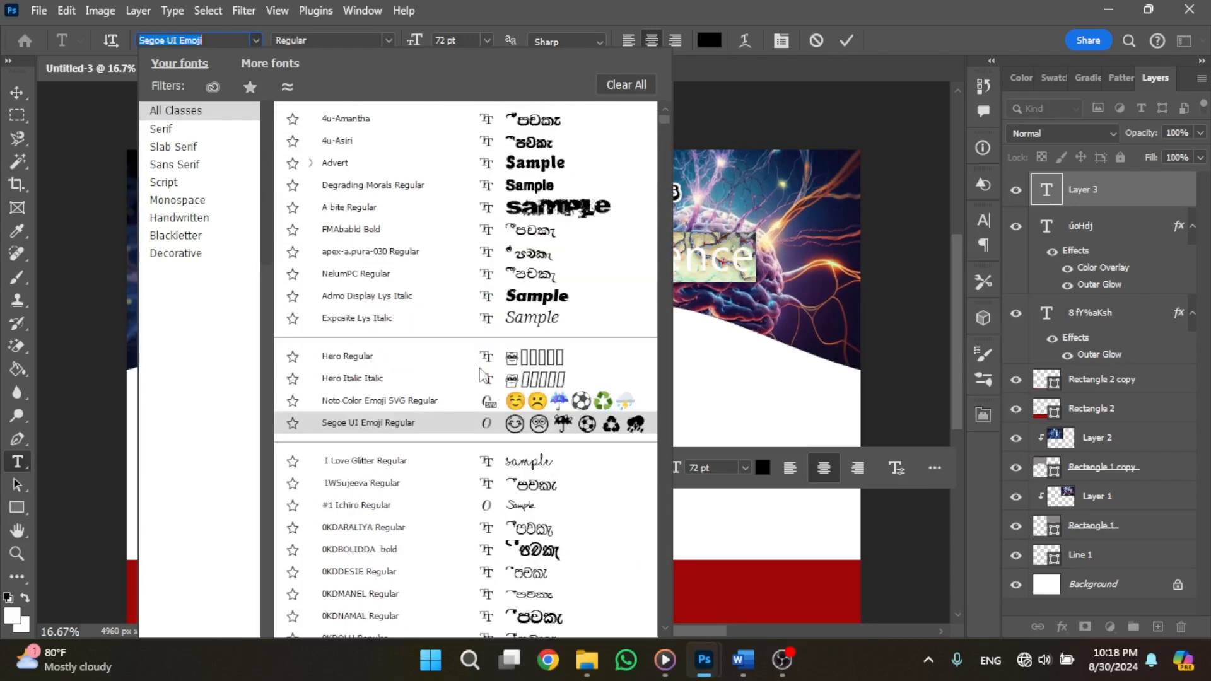
pyautogui.scroll(-3, 588, 328)
pyautogui.scroll(-8, 586, 328)
pyautogui.click(664, 626)
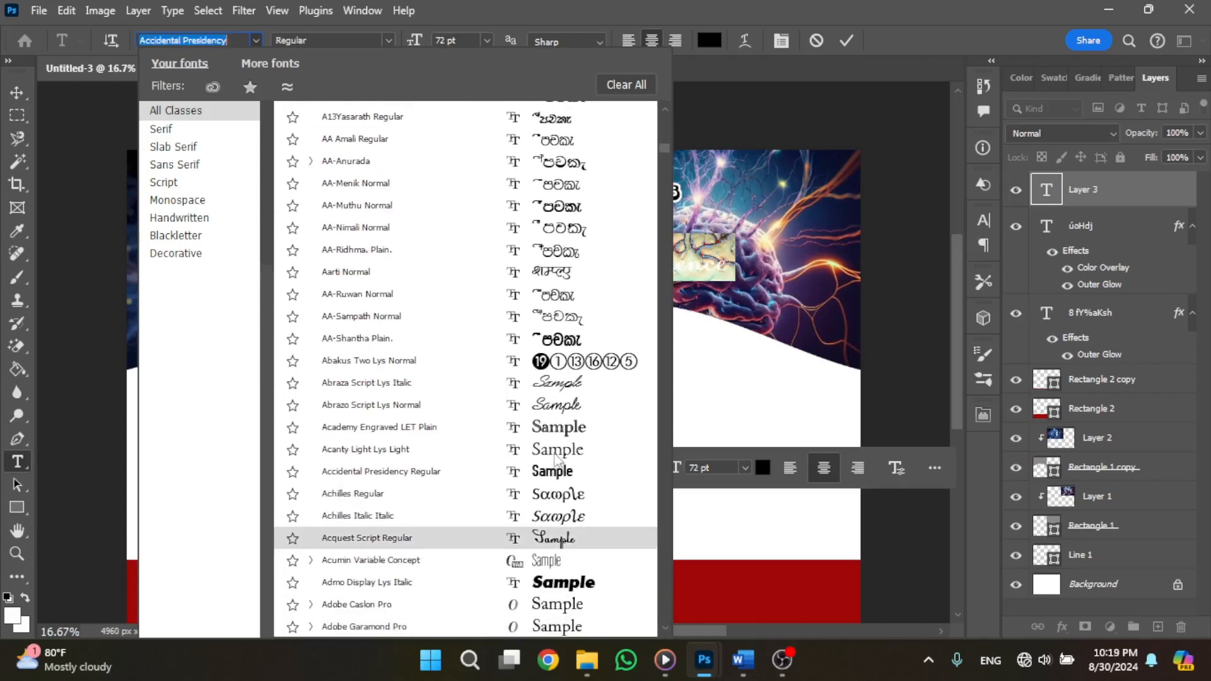
pyautogui.click(600, 451)
pyautogui.click(256, 40)
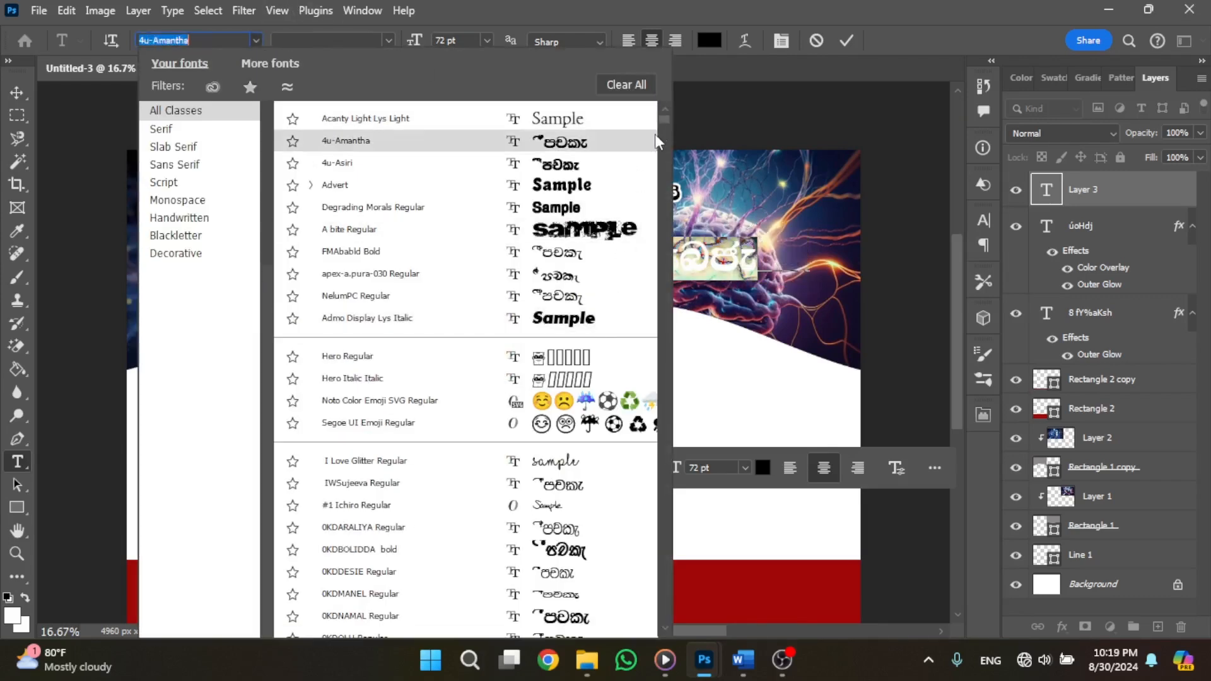
pyautogui.moveTo(661, 120); pyautogui.dragTo(663, 238)
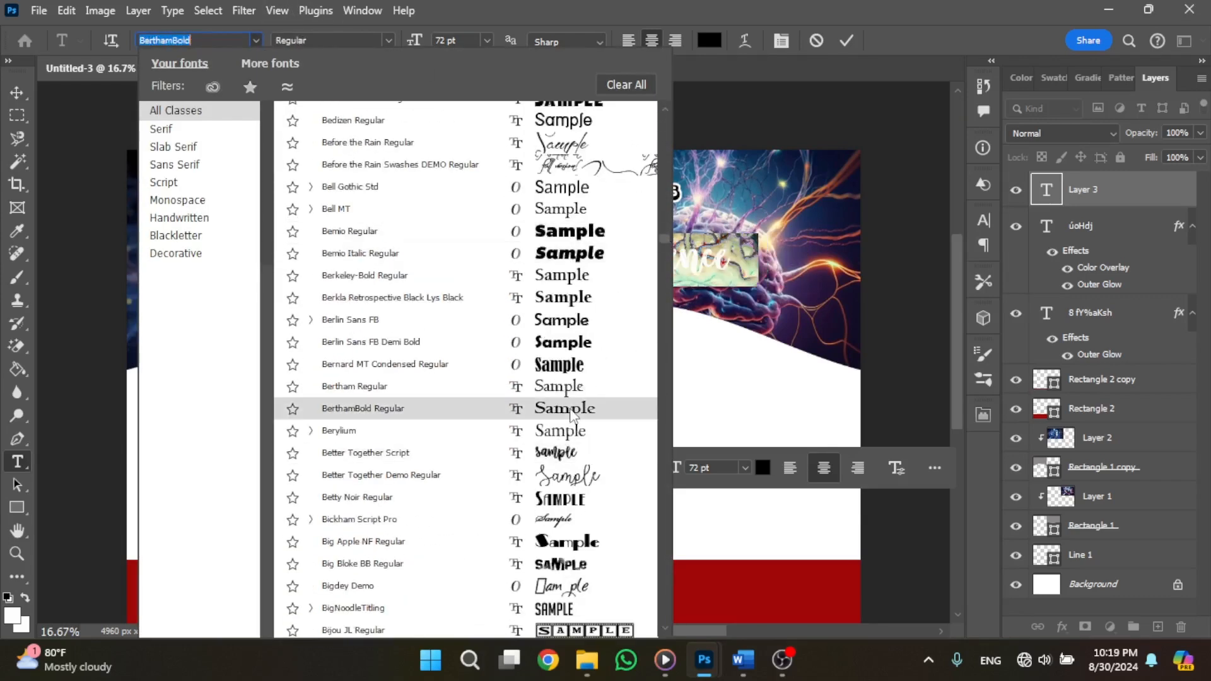
pyautogui.click(606, 297)
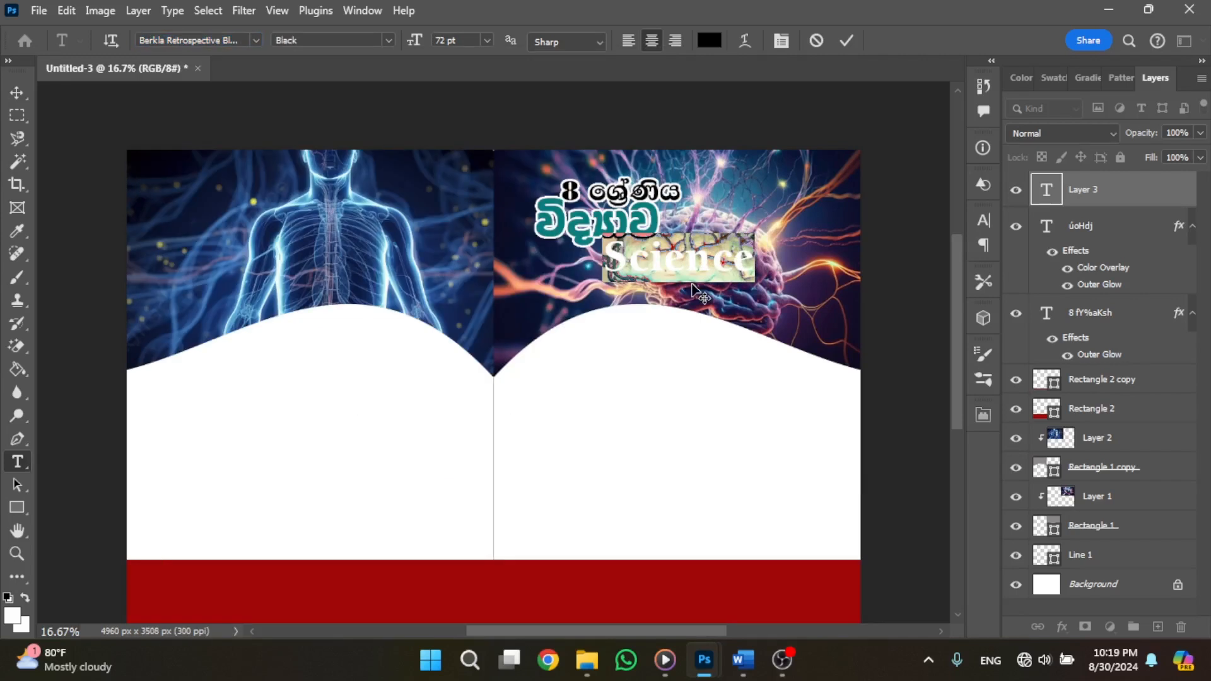
# Scale "Science" to about 80%, place it just under the heading, and move its layer below the "8 ශ්‍රේණිය" layer
pyautogui.click(17, 93)
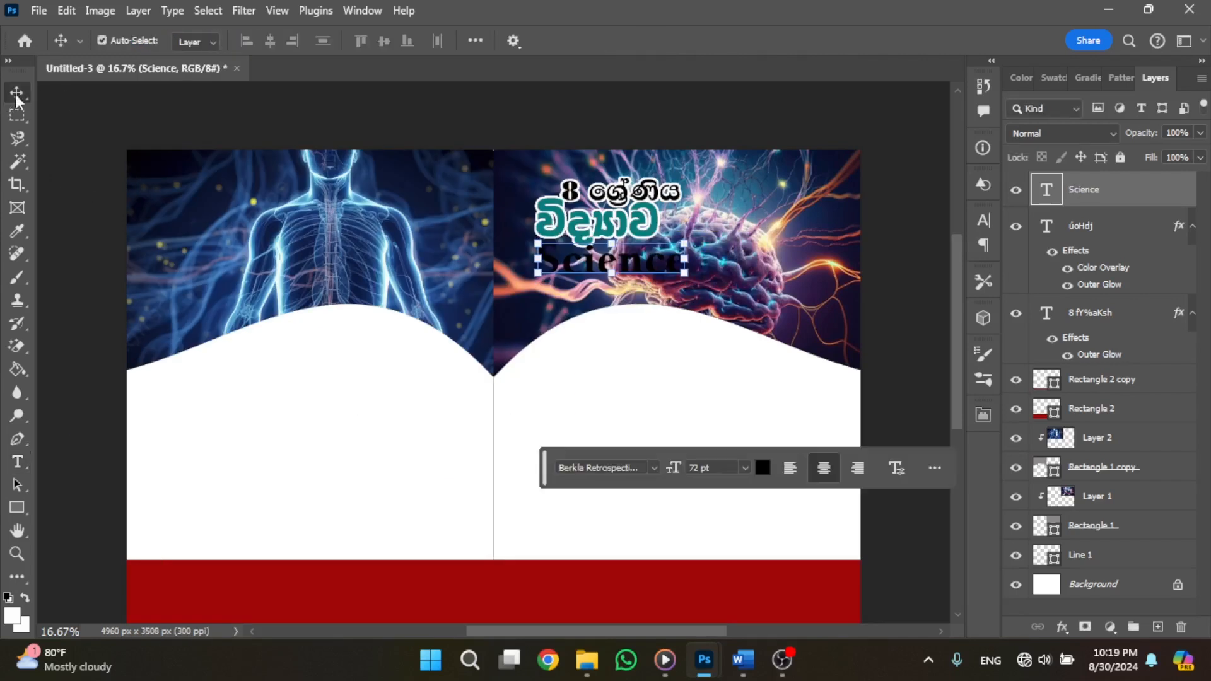
pyautogui.hotkey('ctrl', 't')
pyautogui.moveTo(679, 269); pyautogui.dragTo(650, 256)
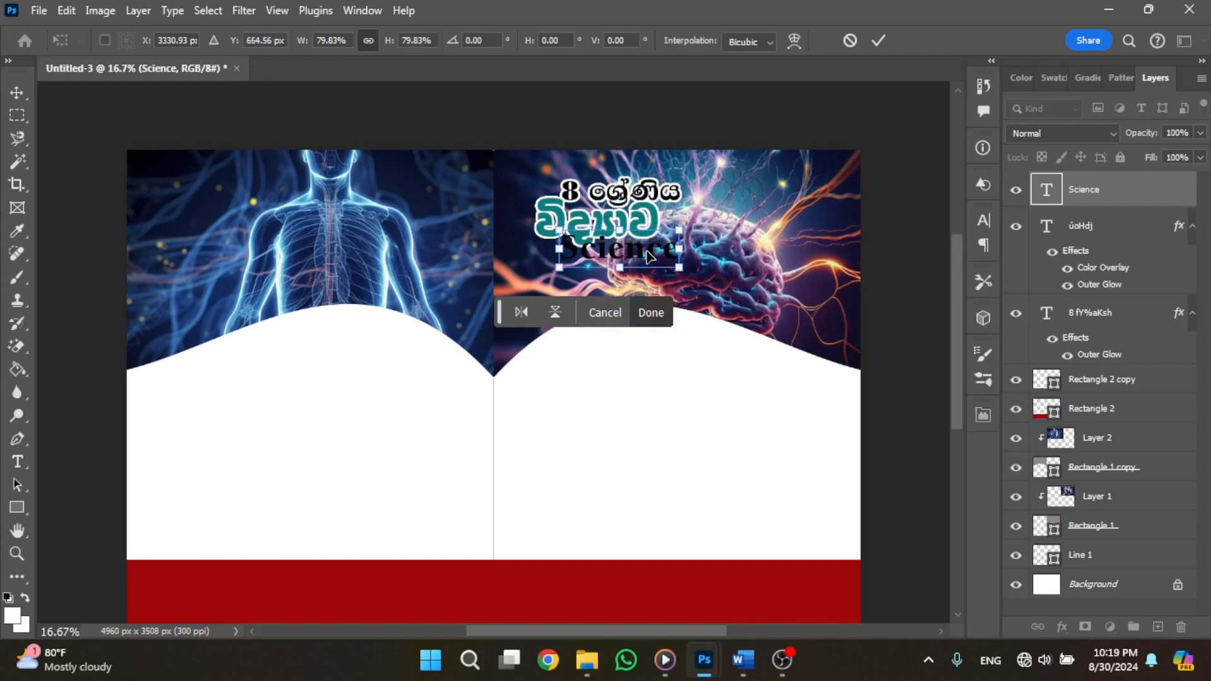
pyautogui.moveTo(1091, 192); pyautogui.dragTo(1143, 361)
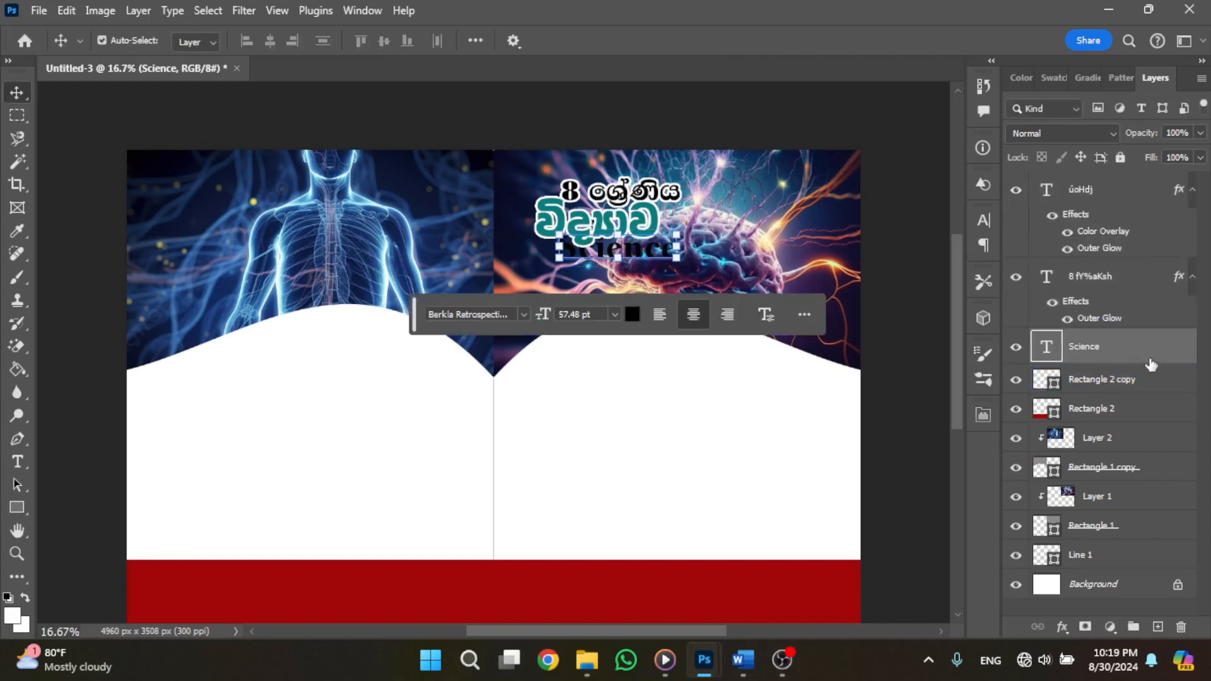
# Try the Degrading Morals font on the "Science" text and switch it back to Berkla Retrospective Black Lys
pyautogui.doubleClick(649, 250)
pyautogui.click(255, 40)
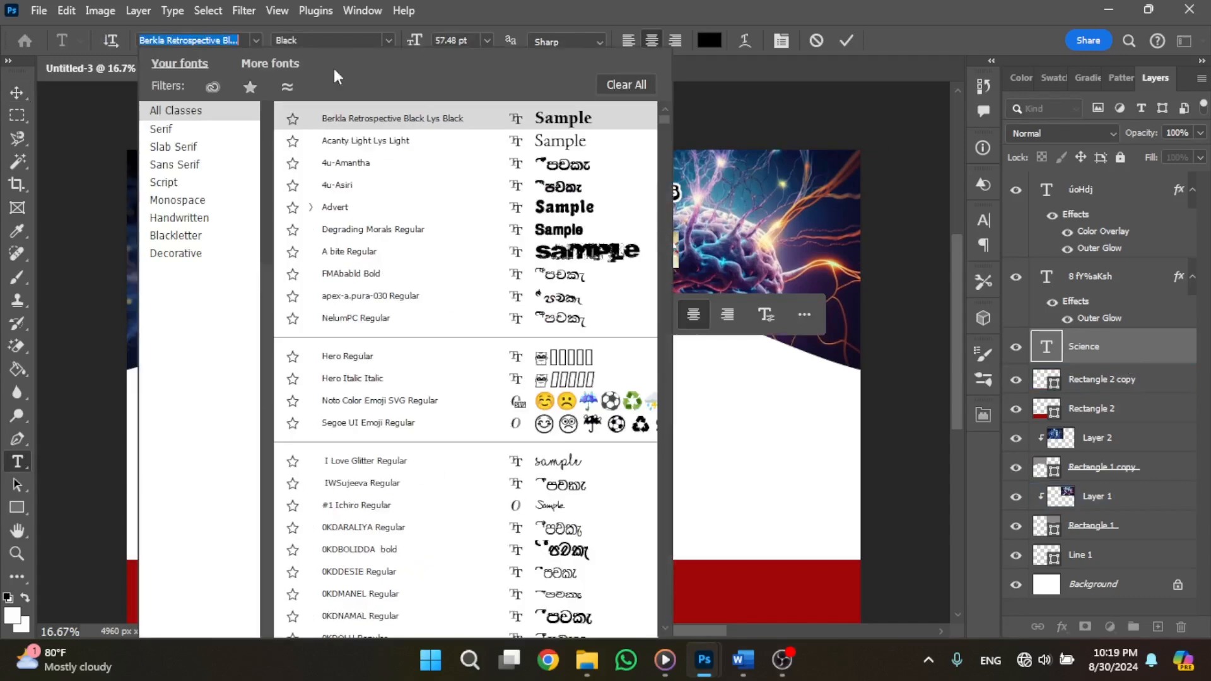
pyautogui.click(353, 233)
pyautogui.click(256, 40)
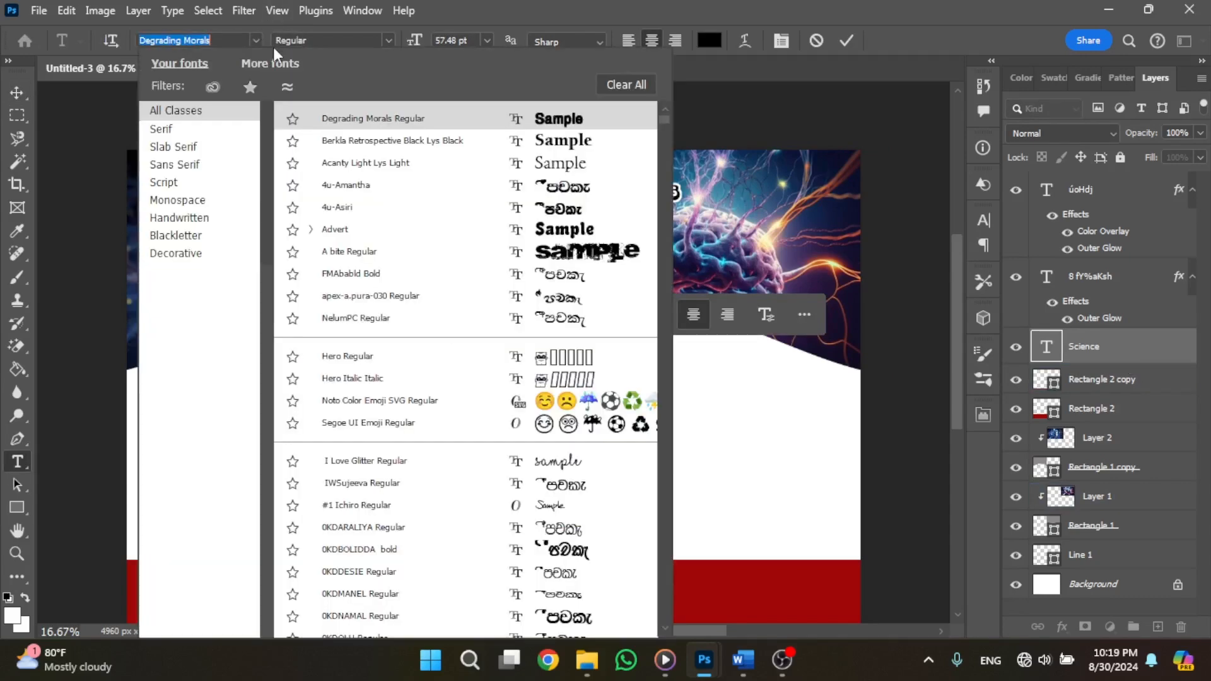
pyautogui.scroll(-15, 467, 378)
pyautogui.scroll(15, 535, 456)
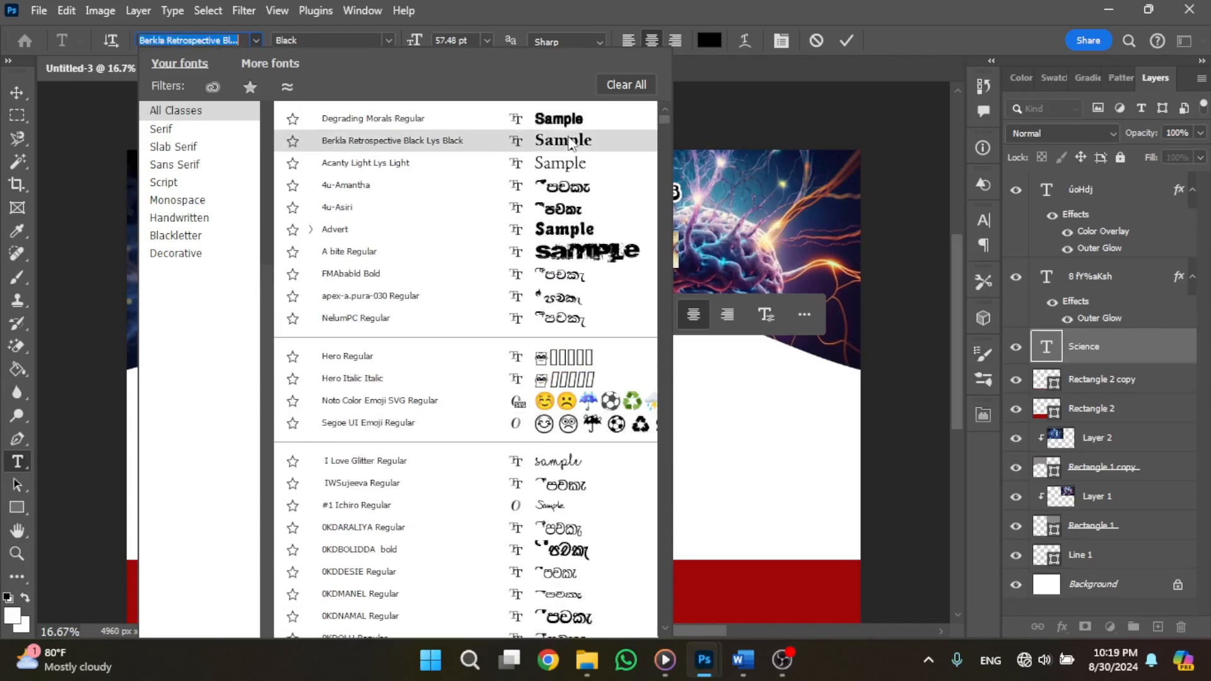
pyautogui.click(569, 143)
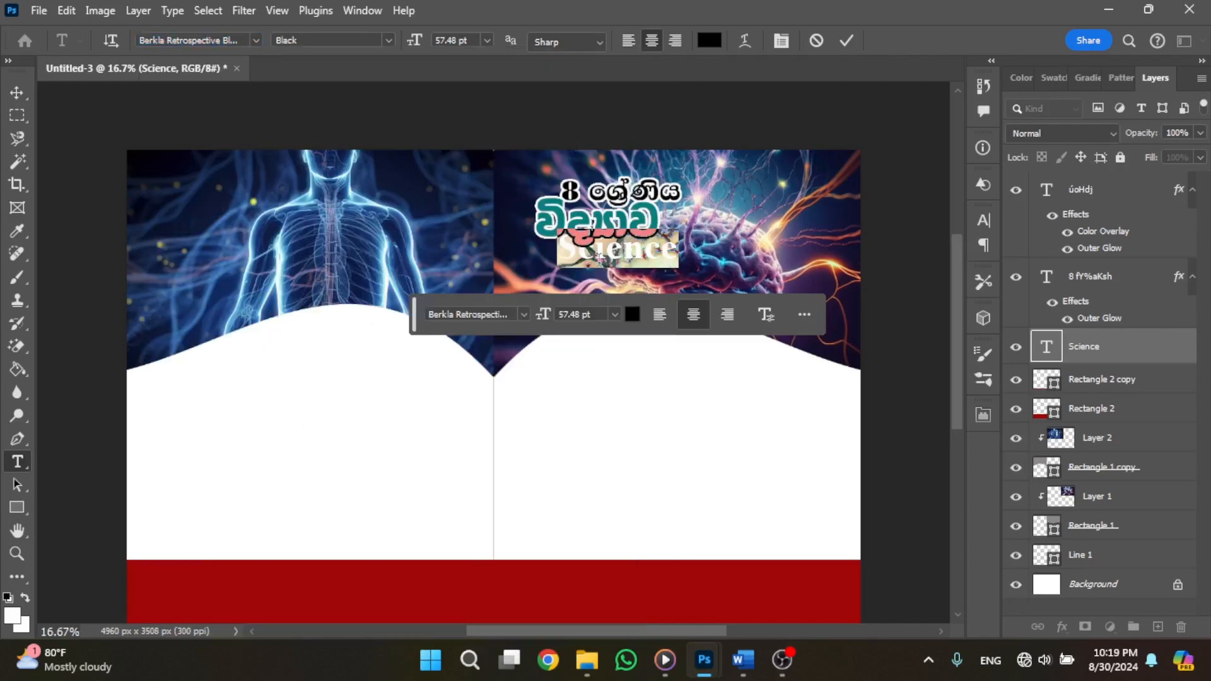
# Set the font of the "Science" text to Admo Display Lys Italic
pyautogui.click(248, 40)
pyautogui.scroll(-12, 584, 460)
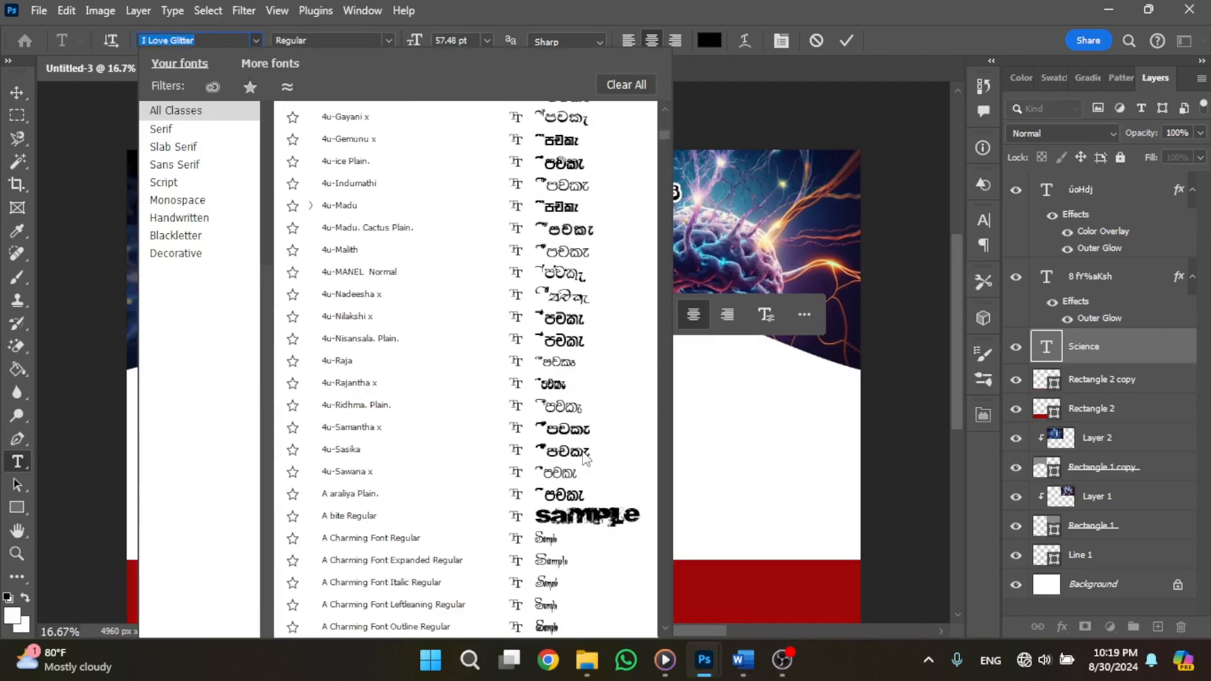
pyautogui.scroll(-10, 584, 461)
pyautogui.click(583, 434)
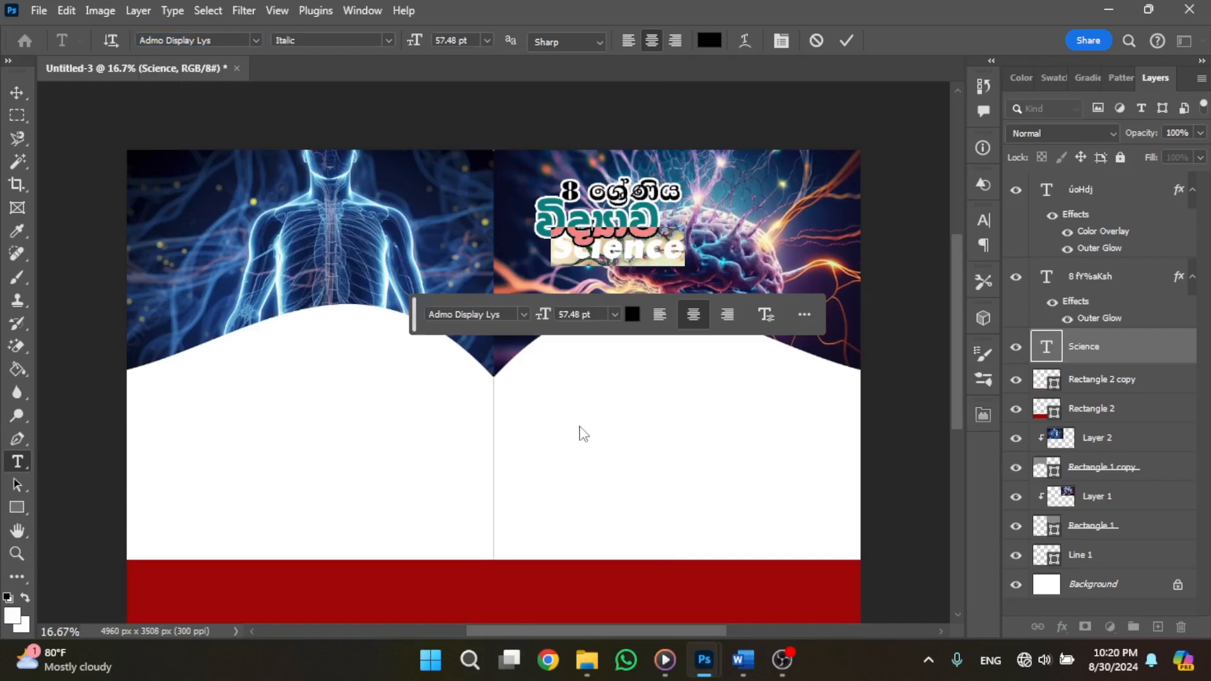
# Give the "Science" text layer a white outer glow and a dark teal colour overlay, 014c4b
pyautogui.doubleClick(1155, 349)
pyautogui.moveTo(400, 84); pyautogui.dragTo(869, 69)
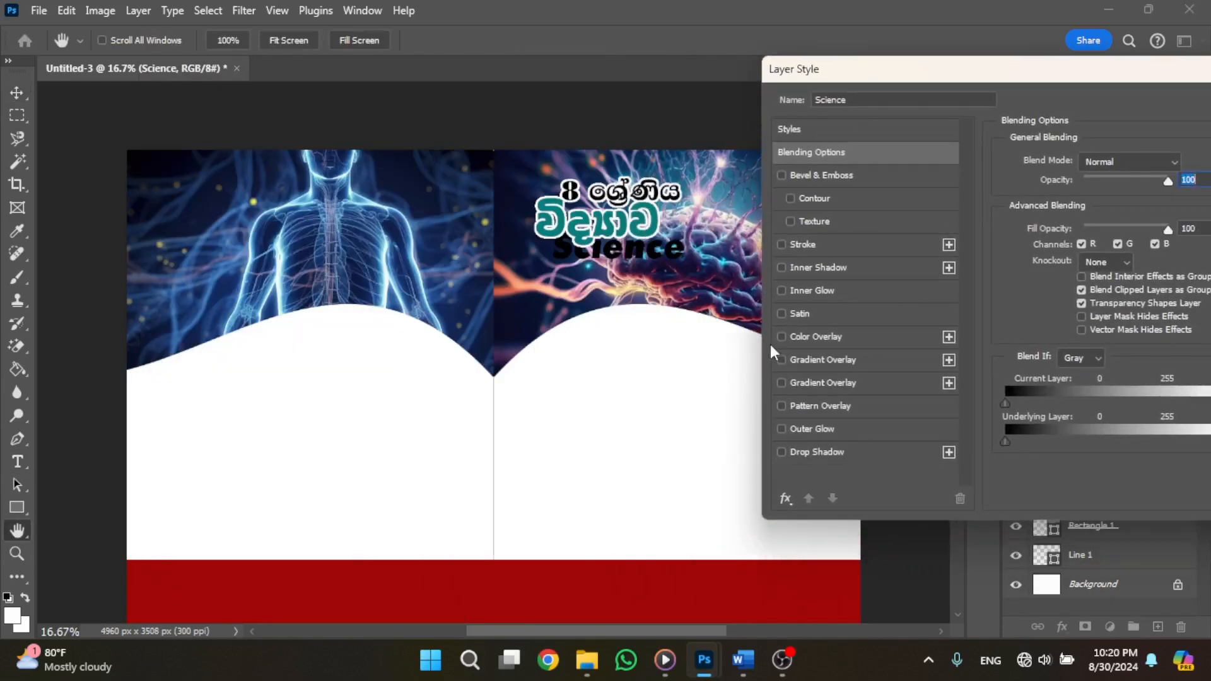
pyautogui.click(814, 336)
pyautogui.click(803, 429)
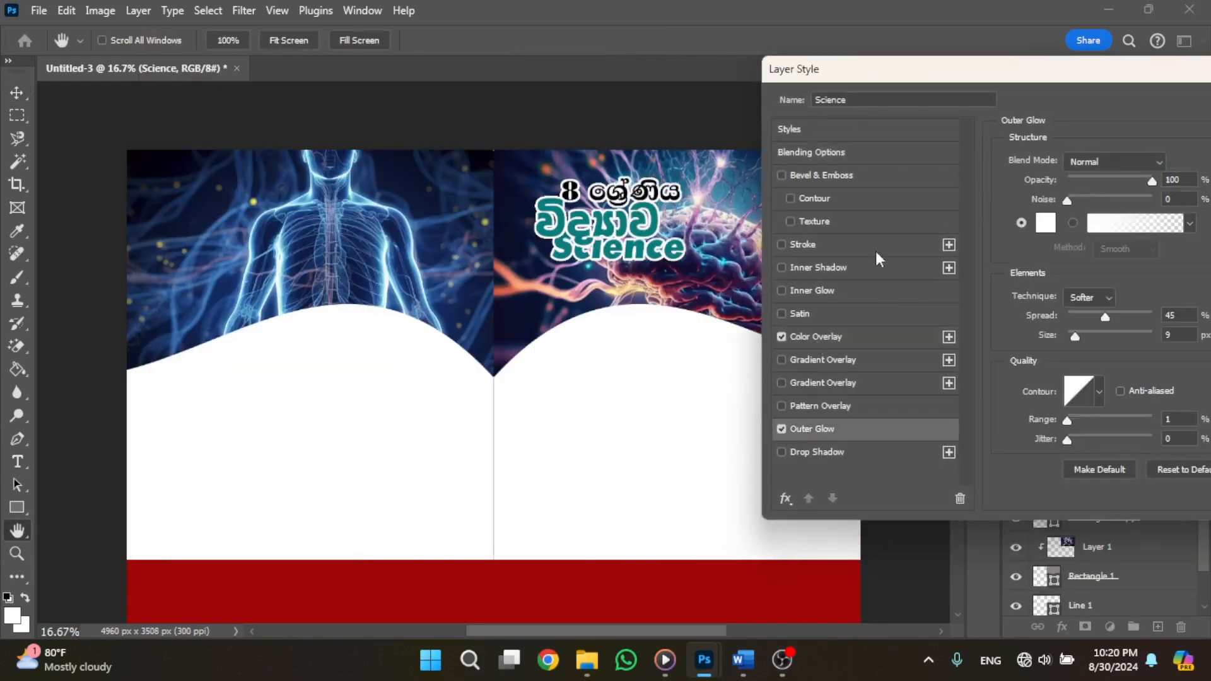
pyautogui.click(815, 336)
pyautogui.click(1184, 162)
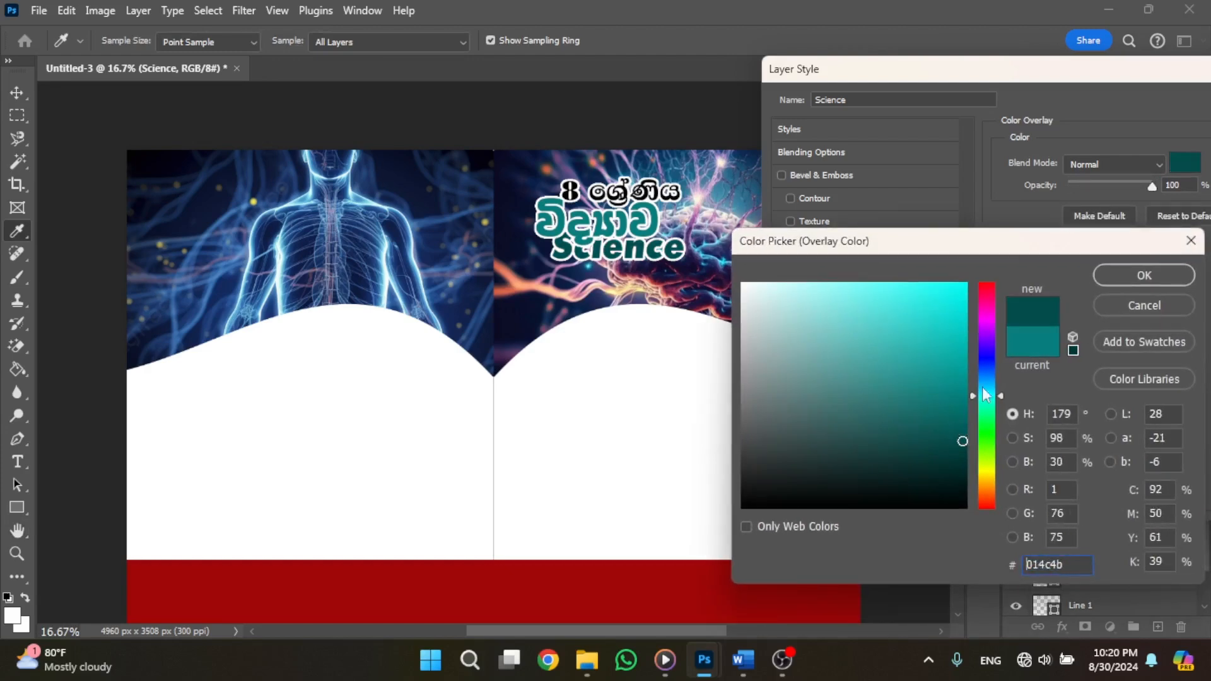
pyautogui.click(1159, 283)
pyautogui.moveTo(1094, 73); pyautogui.dragTo(851, 69)
pyautogui.click(1138, 92)
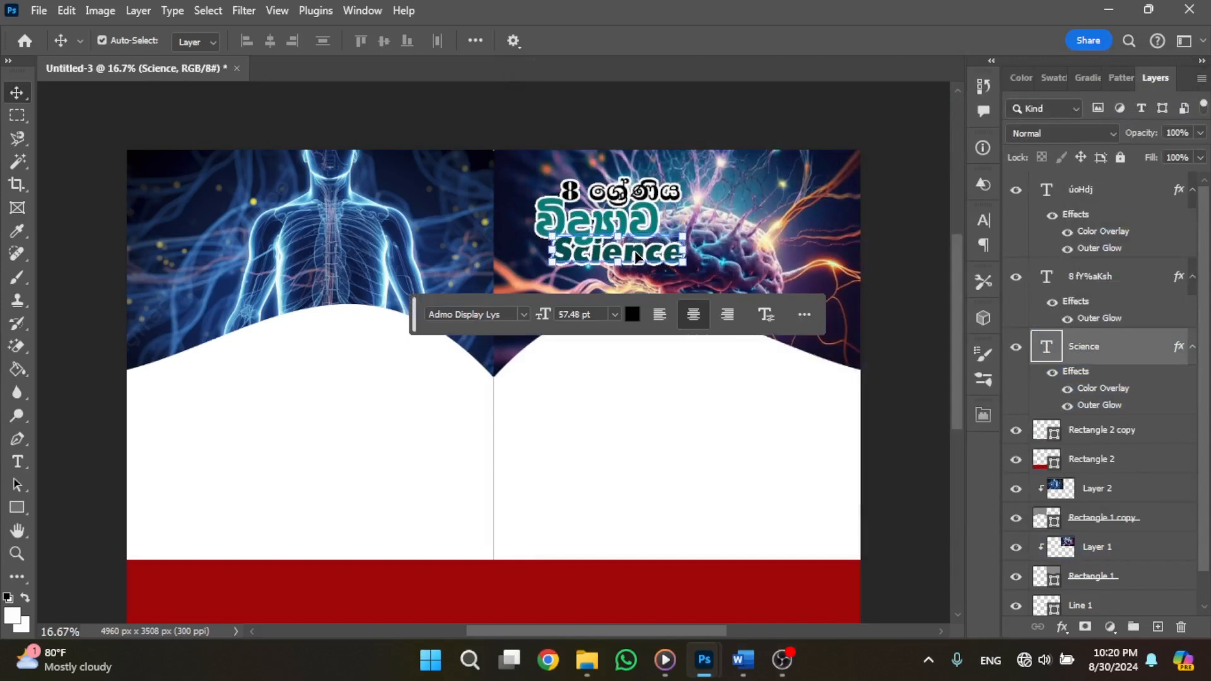
# Scale the "Science" text to about 96% and shift it slightly down below the Sinhala heading
pyautogui.moveTo(683, 263); pyautogui.dragTo(678, 260)
pyautogui.moveTo(630, 264); pyautogui.dragTo(632, 273)
pyautogui.click(630, 420)
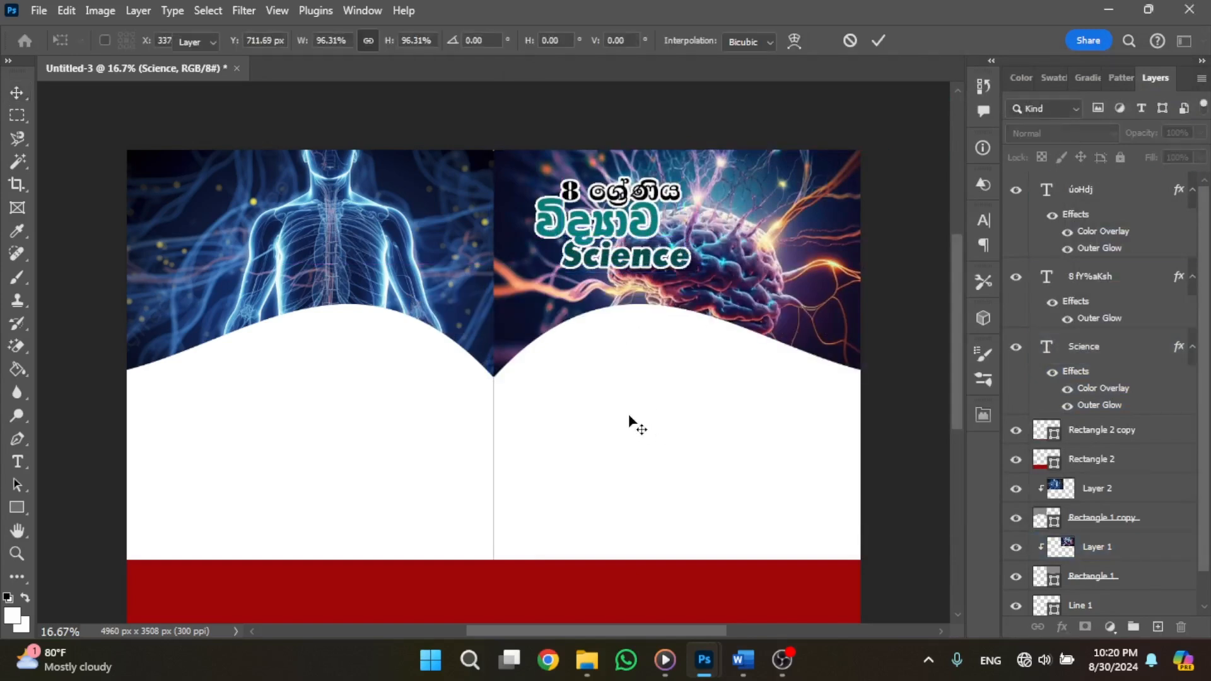
# Draw a circle about 618 px across over the red band's upper edge on the first panel and fill it with white
pyautogui.scroll(2, 569, 383)
pyautogui.scroll(-9, 563, 381)
pyautogui.scroll(2, 563, 381)
pyautogui.rightClick(17, 507)
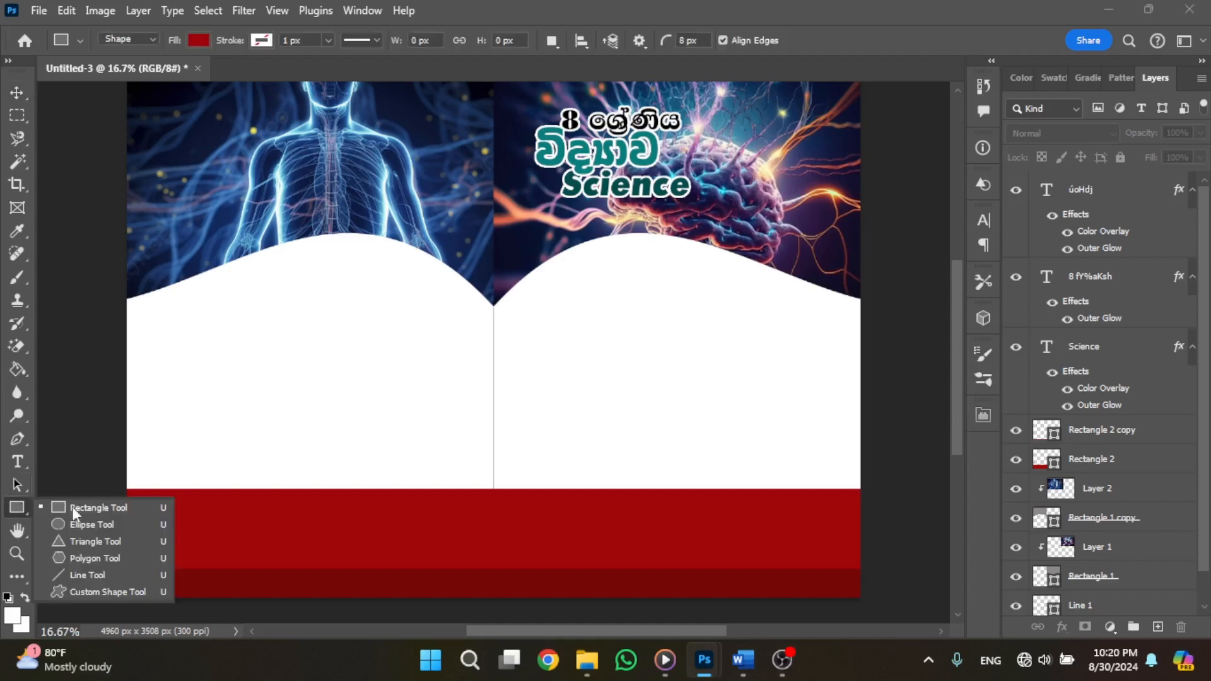
pyautogui.click(70, 524)
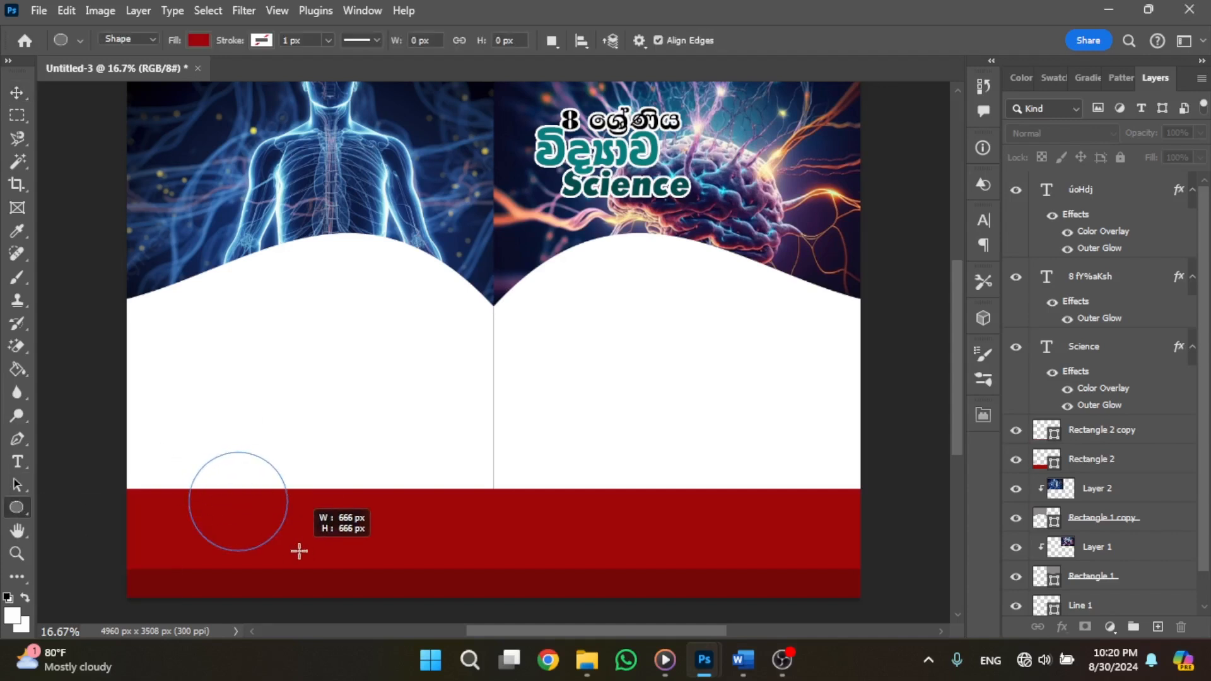
pyautogui.moveTo(291, 543); pyautogui.dragTo(292, 543)
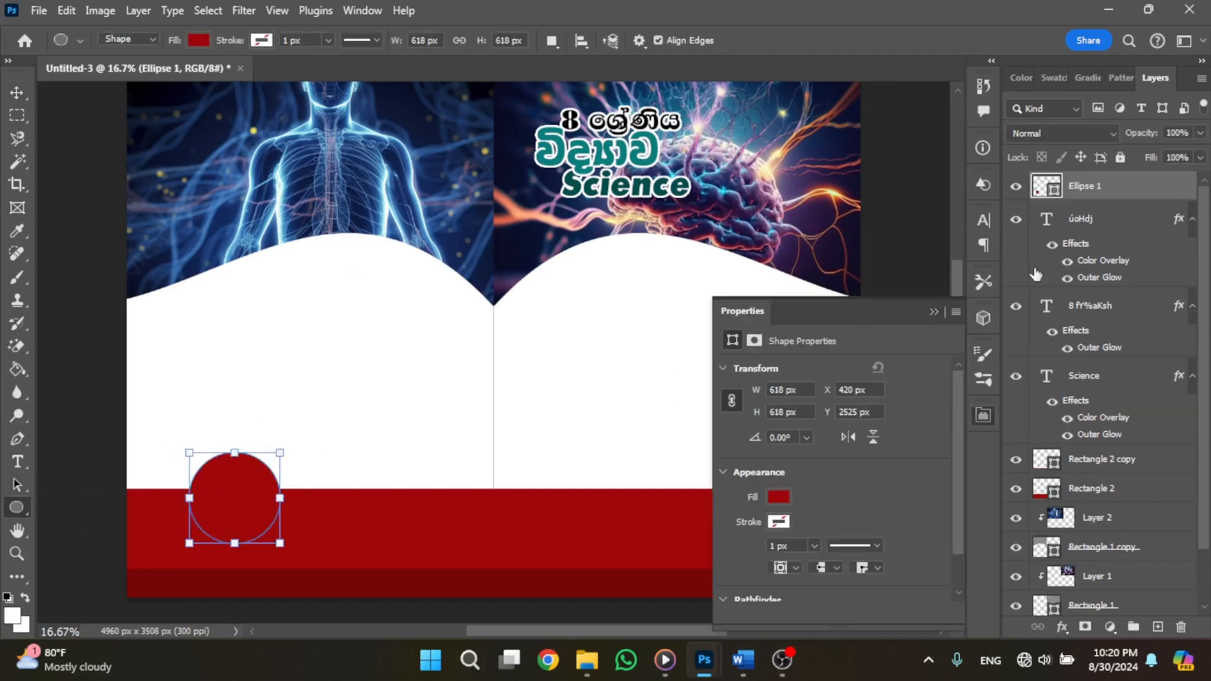
pyautogui.click(778, 521)
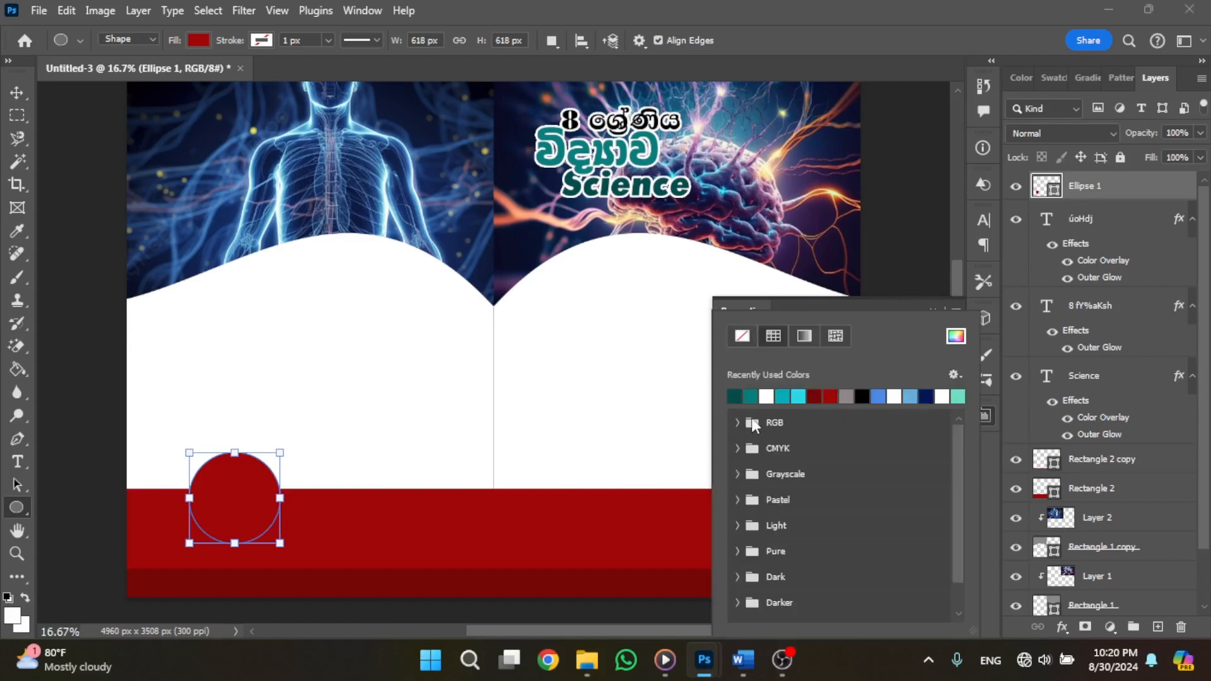
pyautogui.click(766, 396)
pyautogui.click(937, 306)
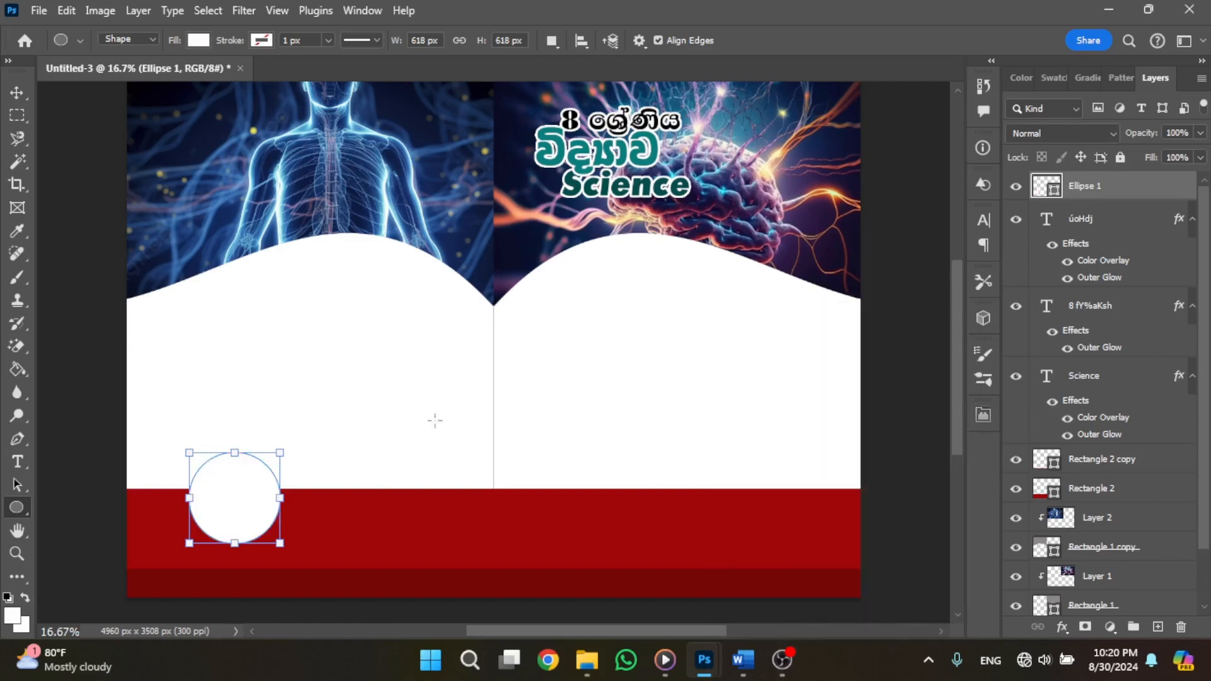
# Move and resize the white circle so that it straddles the upper edge of the red band
pyautogui.click(14, 92)
pyautogui.moveTo(240, 507); pyautogui.dragTo(242, 497)
pyautogui.hotkey('ctrl', 't')
pyautogui.moveTo(282, 534); pyautogui.dragTo(248, 510)
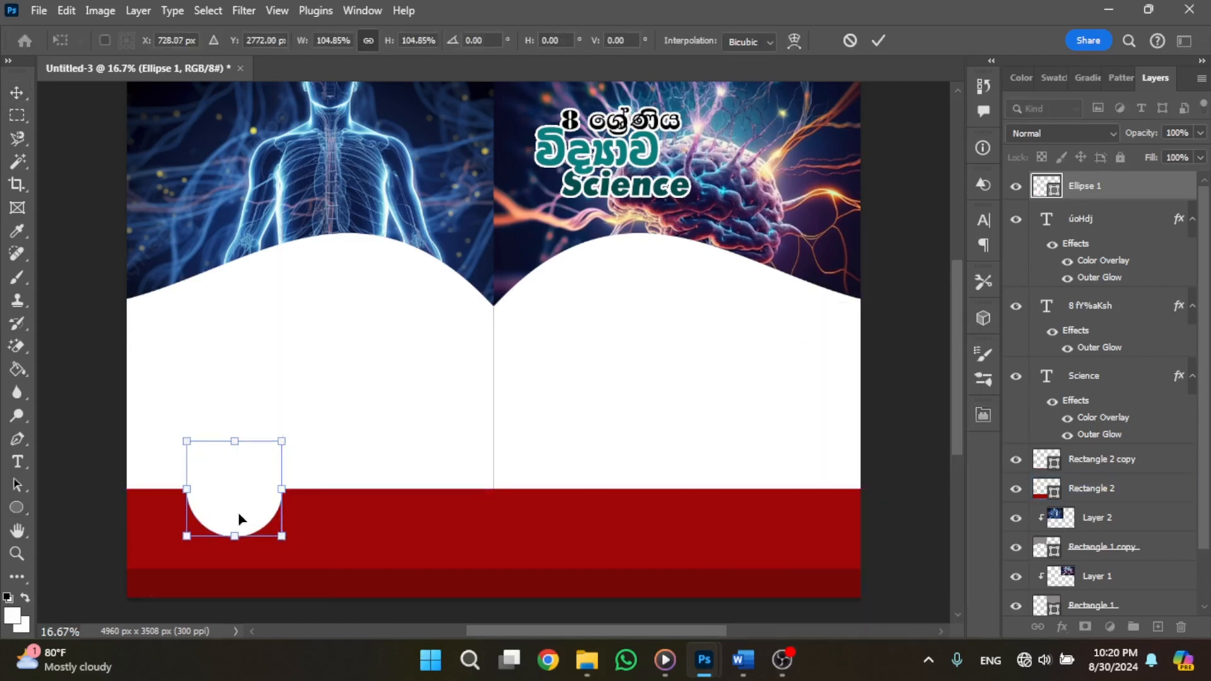
# Bring the woman's portrait photo into the brochure over the circle and clip it to the circle's layer
pyautogui.click(708, 657)
pyautogui.click(912, 571)
pyautogui.moveTo(906, 321); pyautogui.dragTo(262, 440)
pyautogui.rightClick(1099, 185)
pyautogui.click(971, 558)
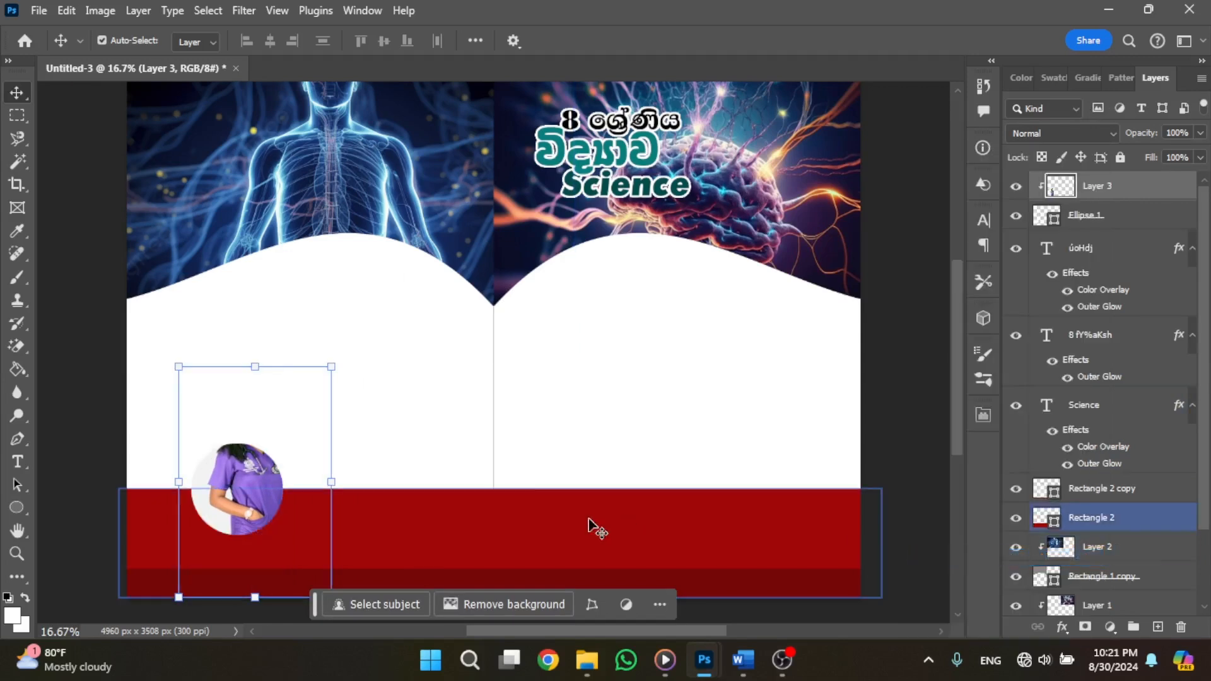
# Reposition the clipped portrait to centre the head and shoulders in the circle, scaling it to about 101%
pyautogui.scroll(-5, 273, 482)
pyautogui.moveTo(247, 313); pyautogui.dragTo(225, 347)
pyautogui.hotkey('ctrl', 't')
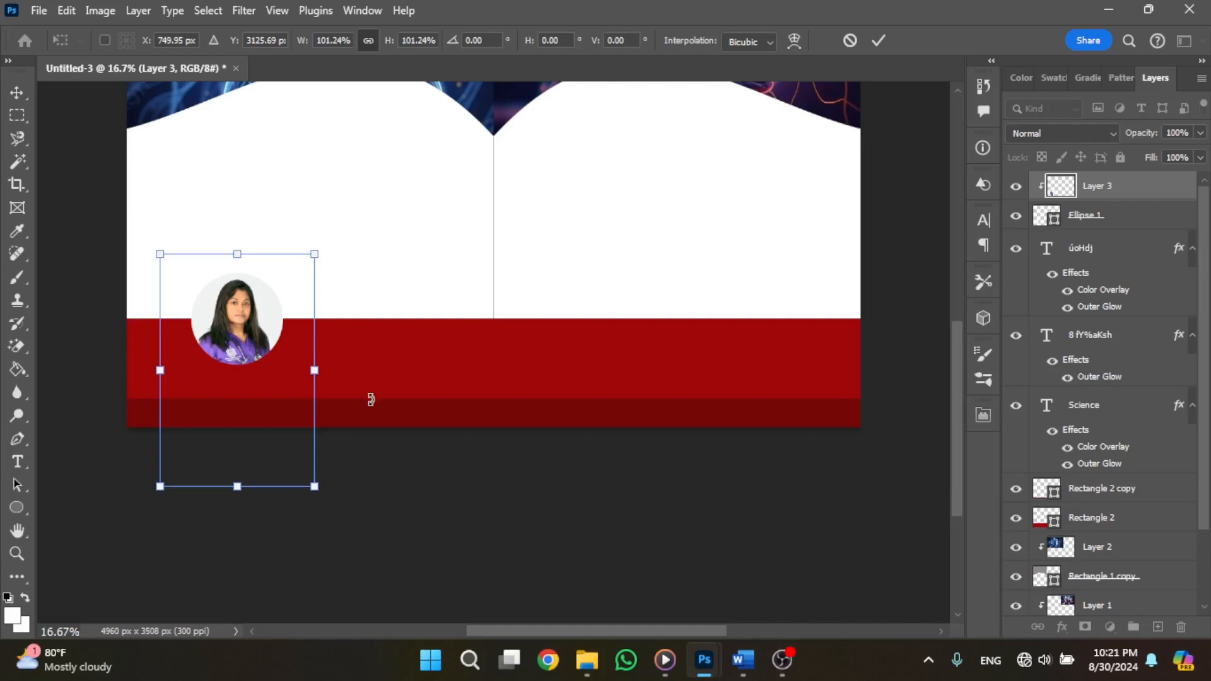
# Add an outer glow in the band's red, 9f0707, to the circle around the portrait
pyautogui.doubleClick(1142, 216)
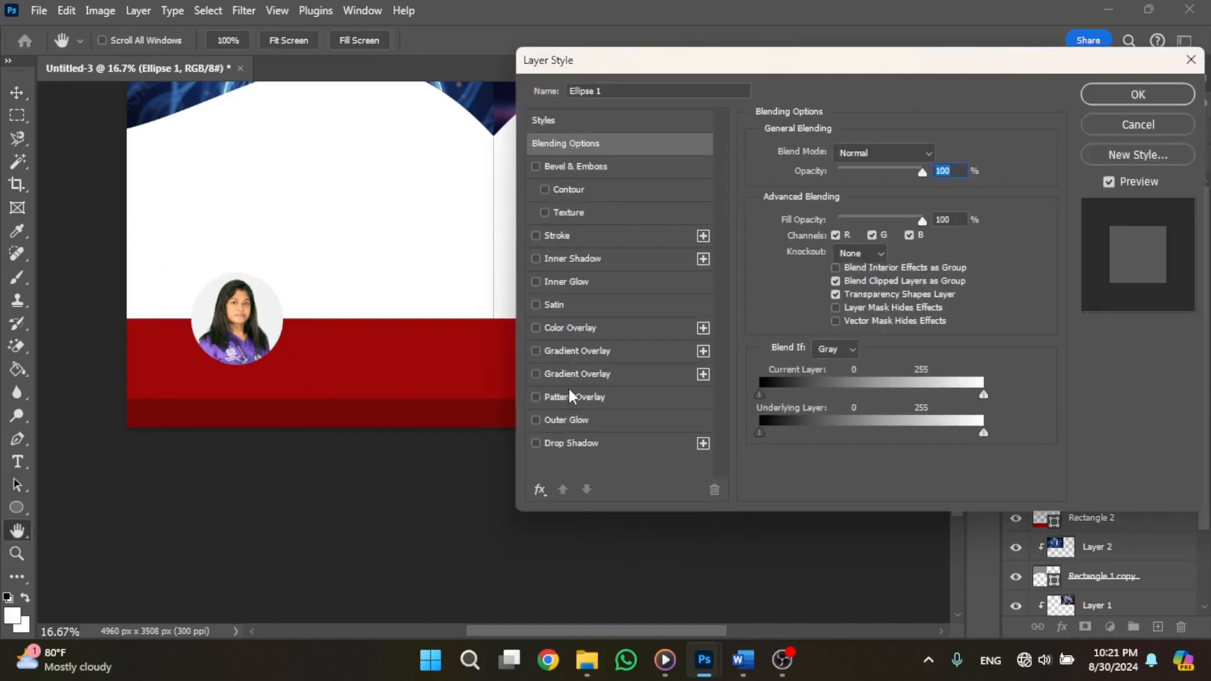
pyautogui.click(566, 419)
pyautogui.click(800, 215)
pyautogui.click(466, 346)
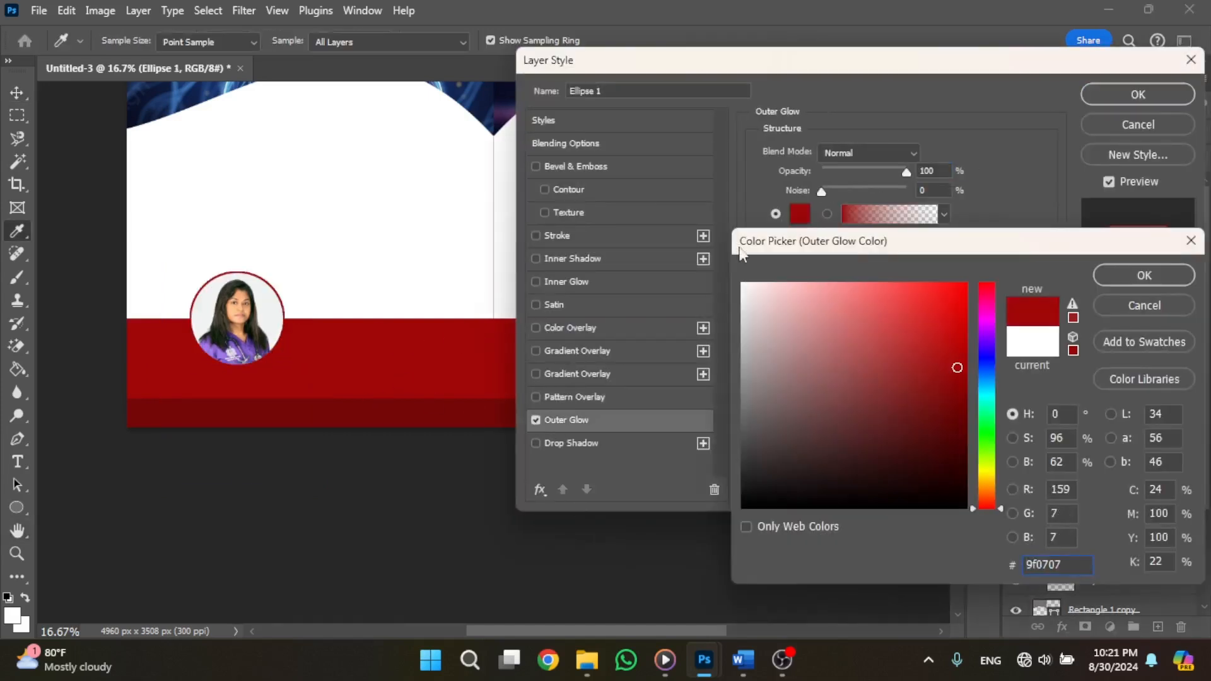
pyautogui.click(1124, 277)
pyautogui.click(1135, 96)
pyautogui.click(268, 325)
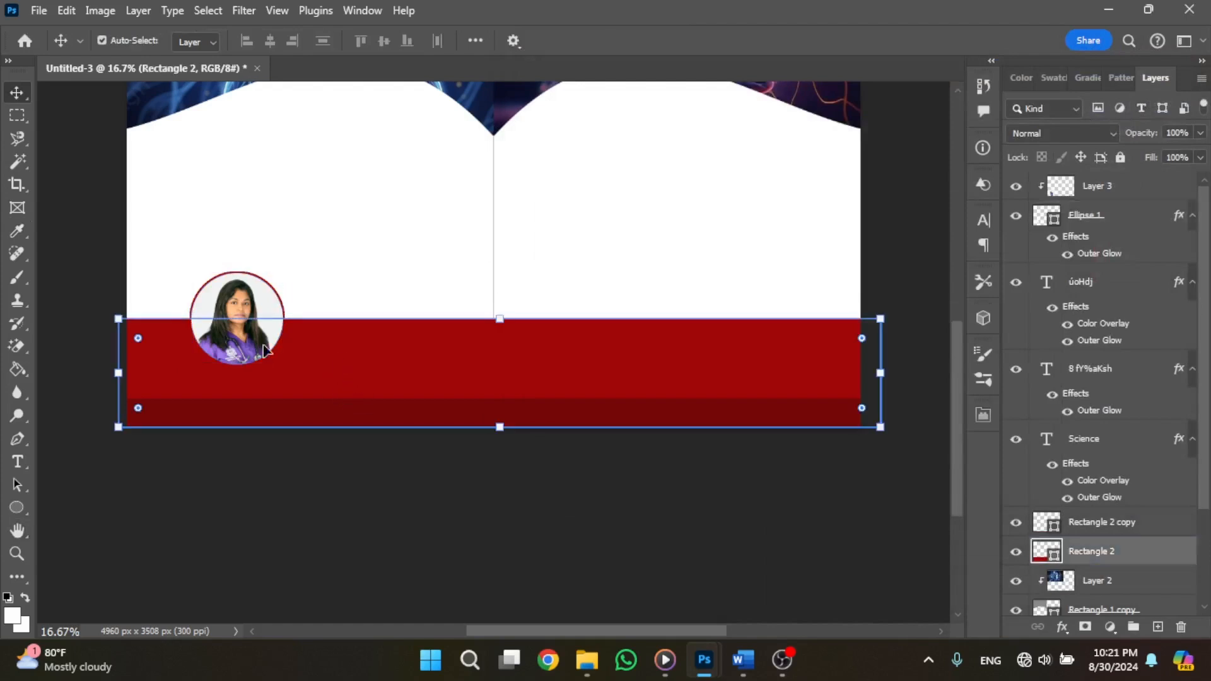
# Thin the circle's red outer glow, setting its spread to 13% and its size to 3 px
pyautogui.doubleClick(1100, 217)
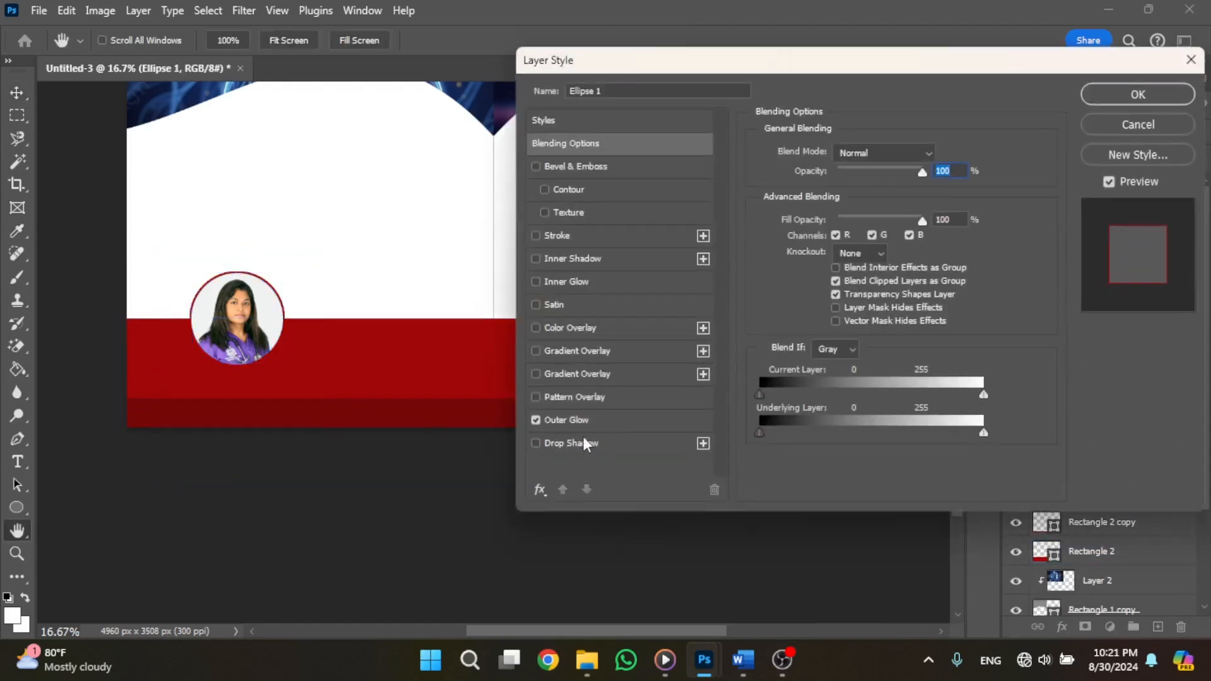
pyautogui.click(568, 419)
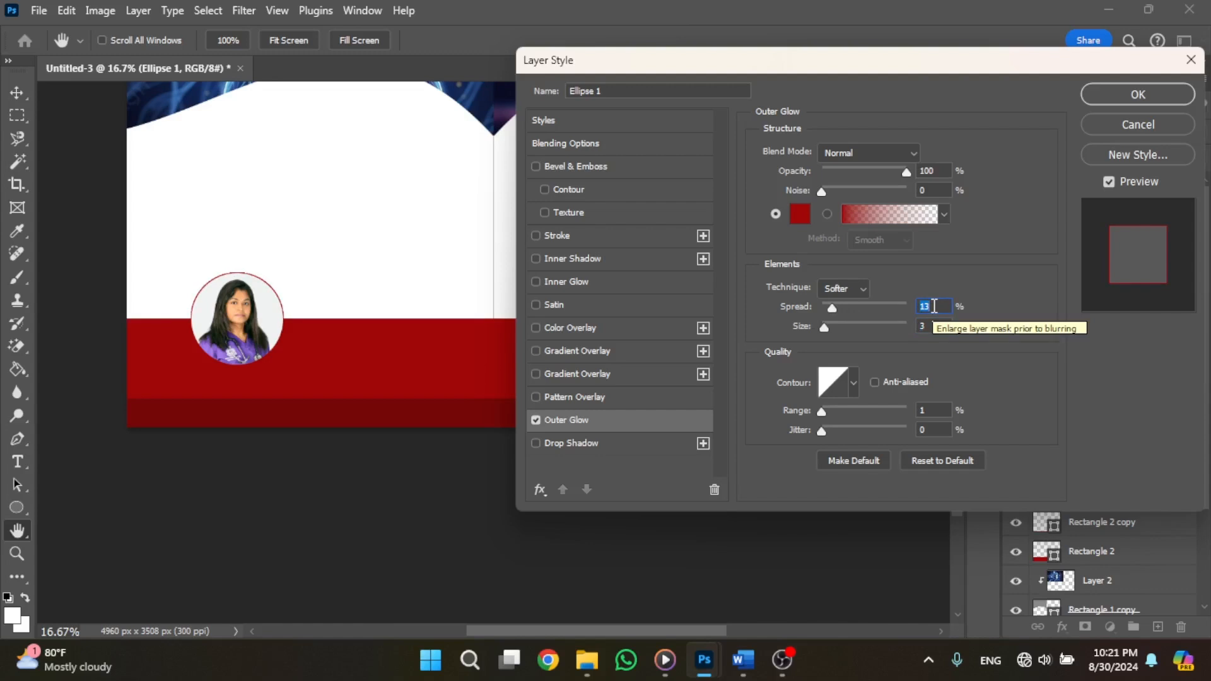
pyautogui.click(1137, 95)
pyautogui.click(527, 333)
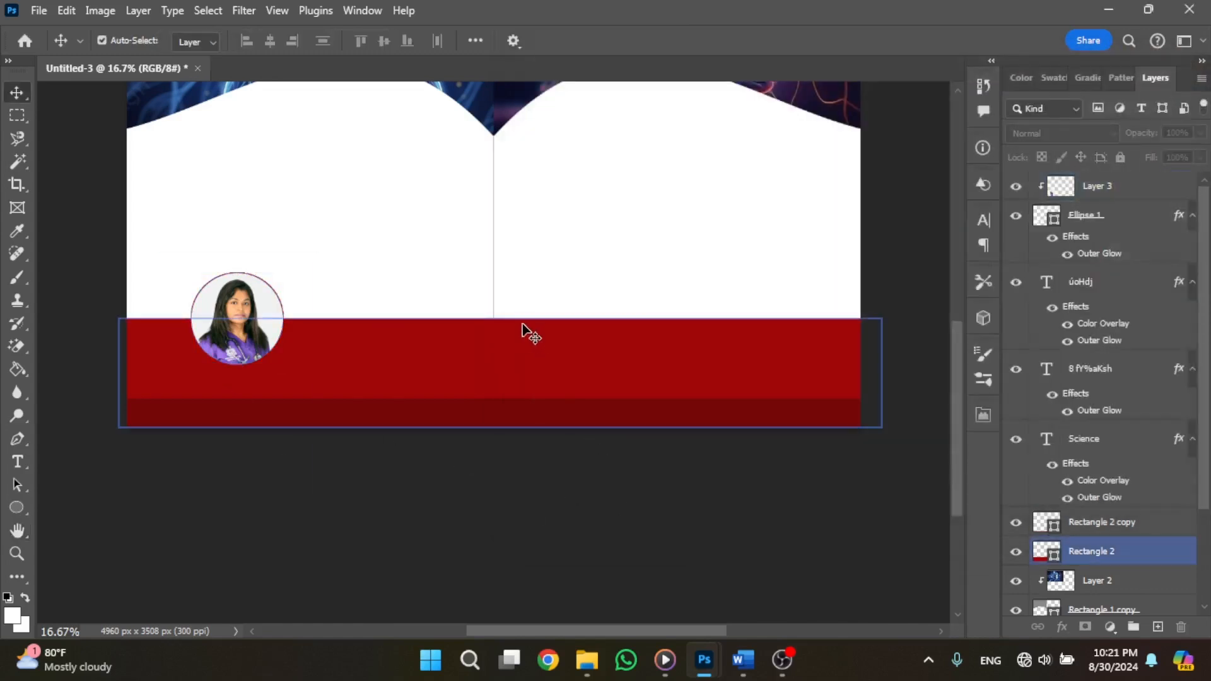
# Switch to the Word document and copy the line with the person's full name in English
pyautogui.click(587, 555)
pyautogui.moveTo(705, 662)
pyautogui.moveTo(743, 662)
pyautogui.click(744, 590)
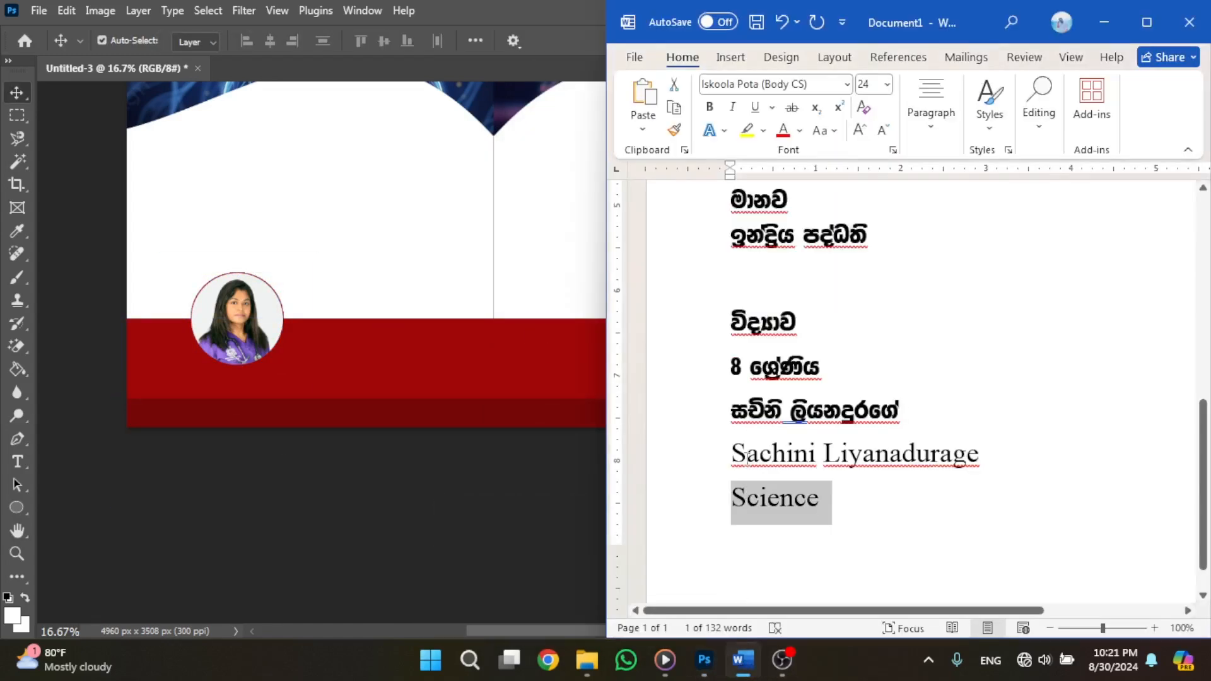
pyautogui.moveTo(733, 455); pyautogui.dragTo(1035, 454)
pyautogui.rightClick(917, 453)
pyautogui.click(962, 180)
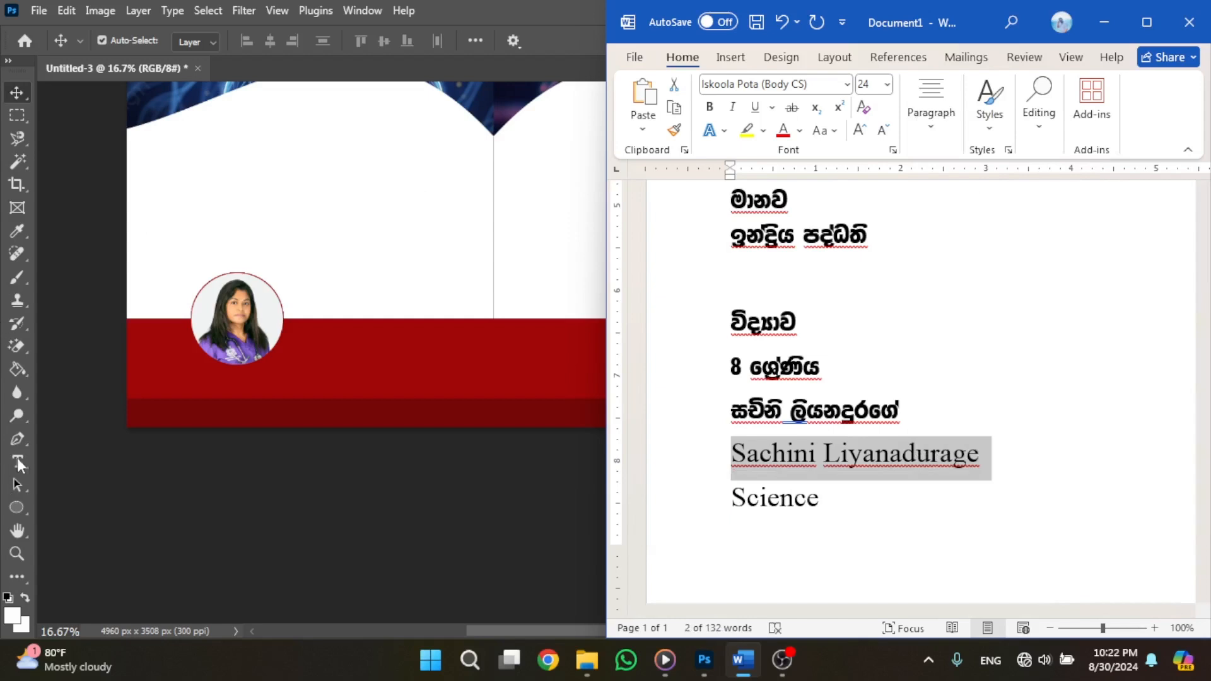
# Back in Photoshop, paste the copied name as new text on the dark red strip and set it to 24 pt
pyautogui.click(17, 462)
pyautogui.click(562, 417)
pyautogui.hotkey('ctrl', 'v')
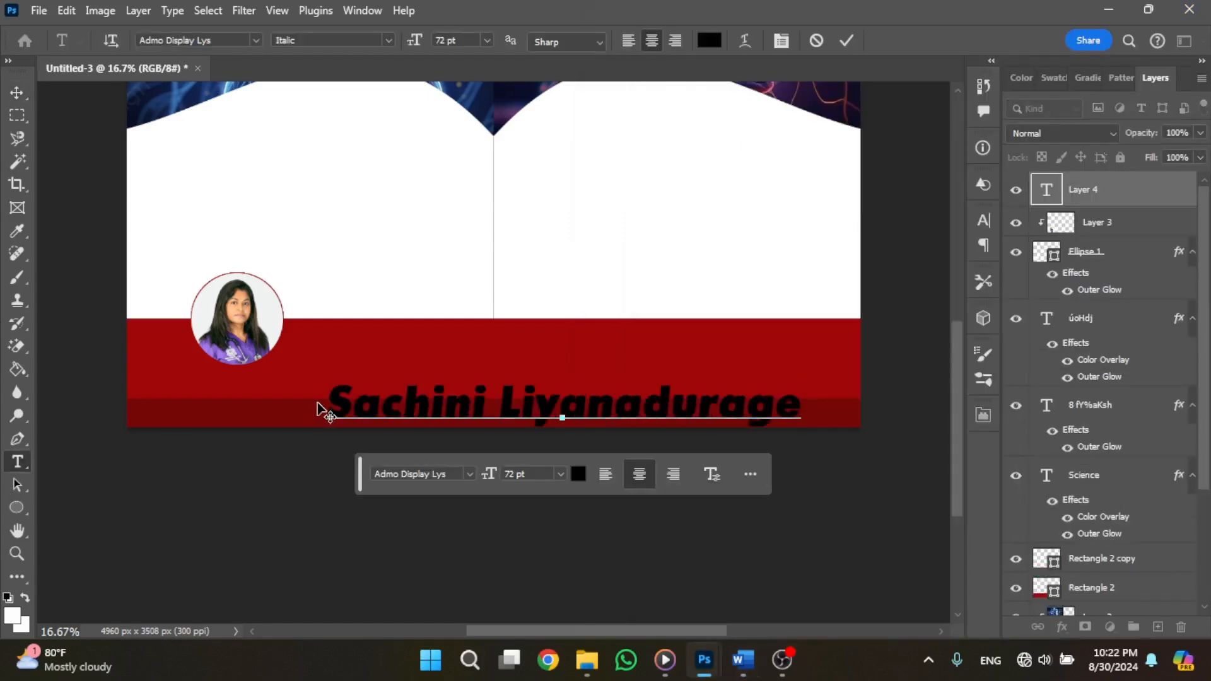
pyautogui.hotkey('ctrl', 'a')
pyautogui.click(448, 43)
pyautogui.scroll(-20, 449, 44)
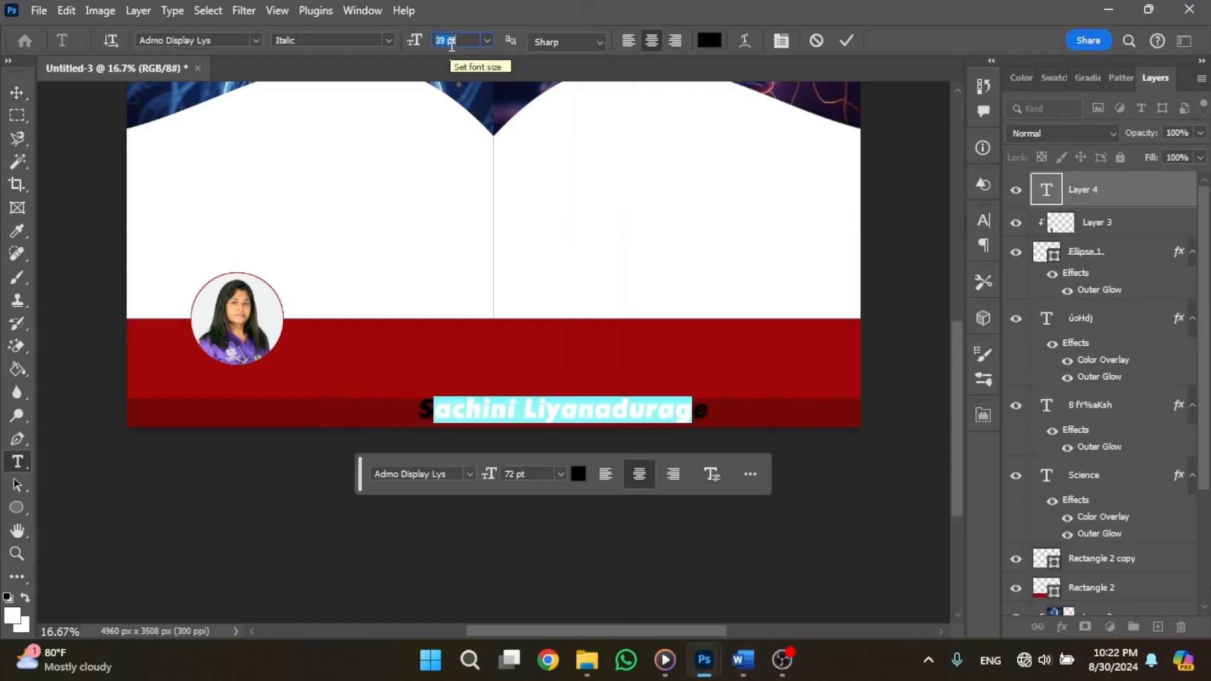
# Try the Iskoola Pota Regular font on the pasted name text
pyautogui.click(255, 38)
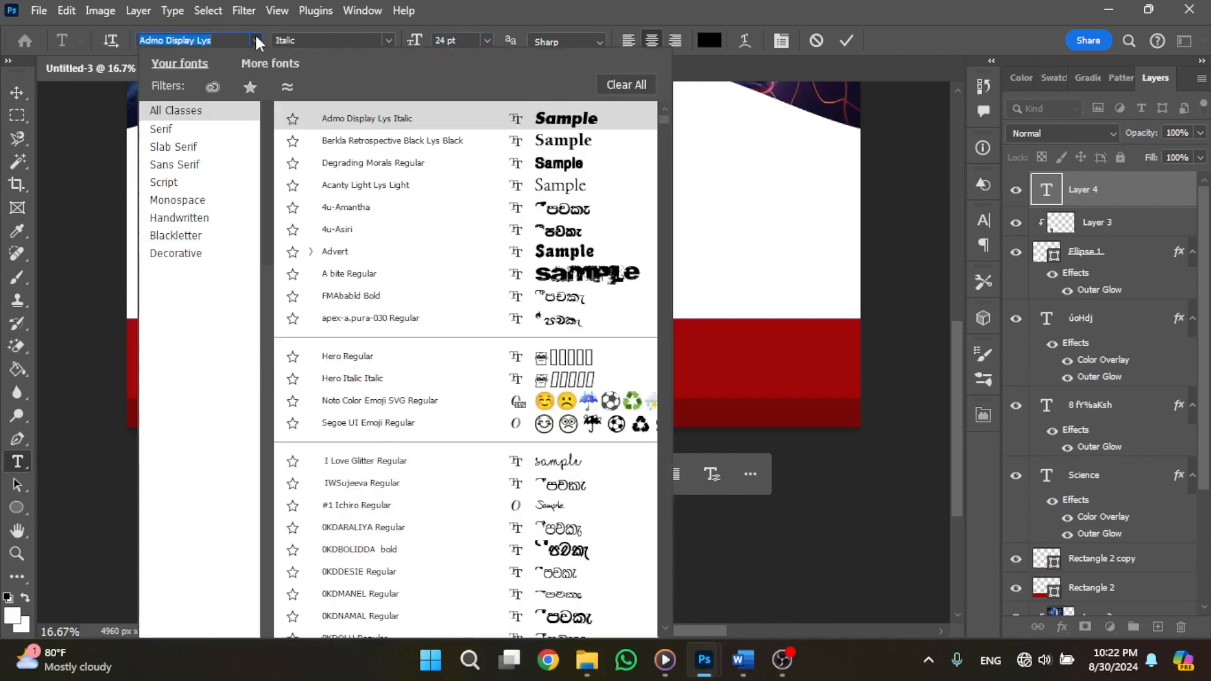
pyautogui.write('isko')
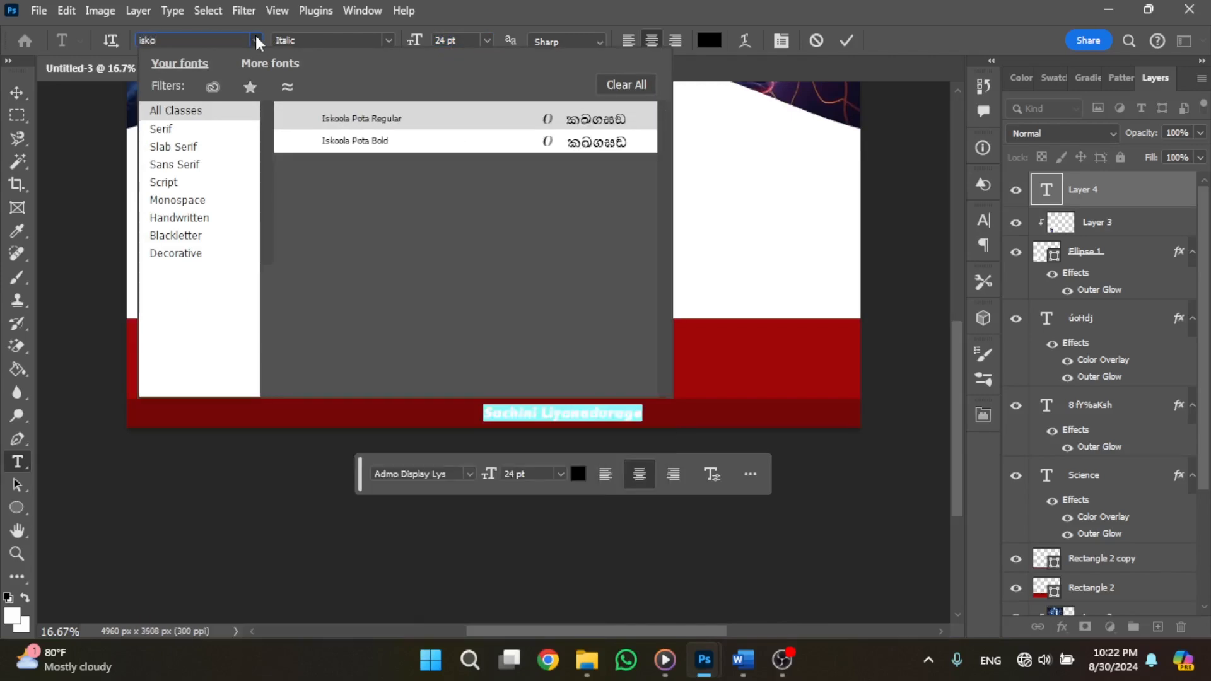
pyautogui.press('Return')
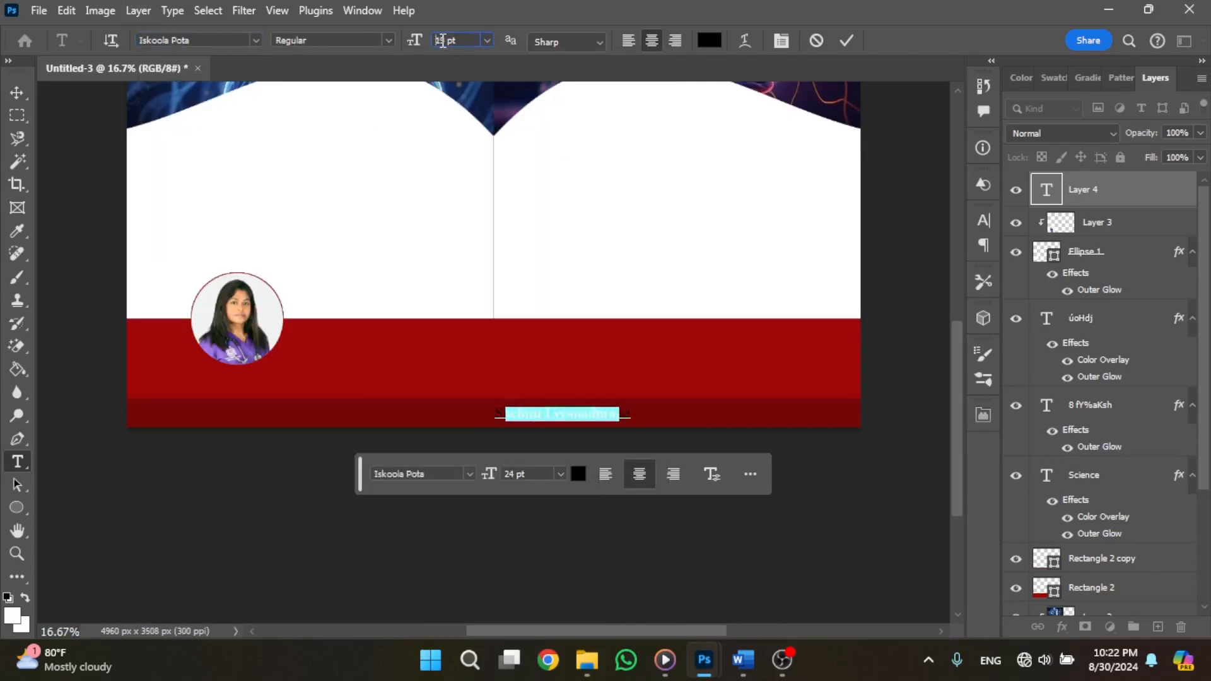
# Set the name text to the Carbon Block Regular font at 18 pt
pyautogui.click(257, 40)
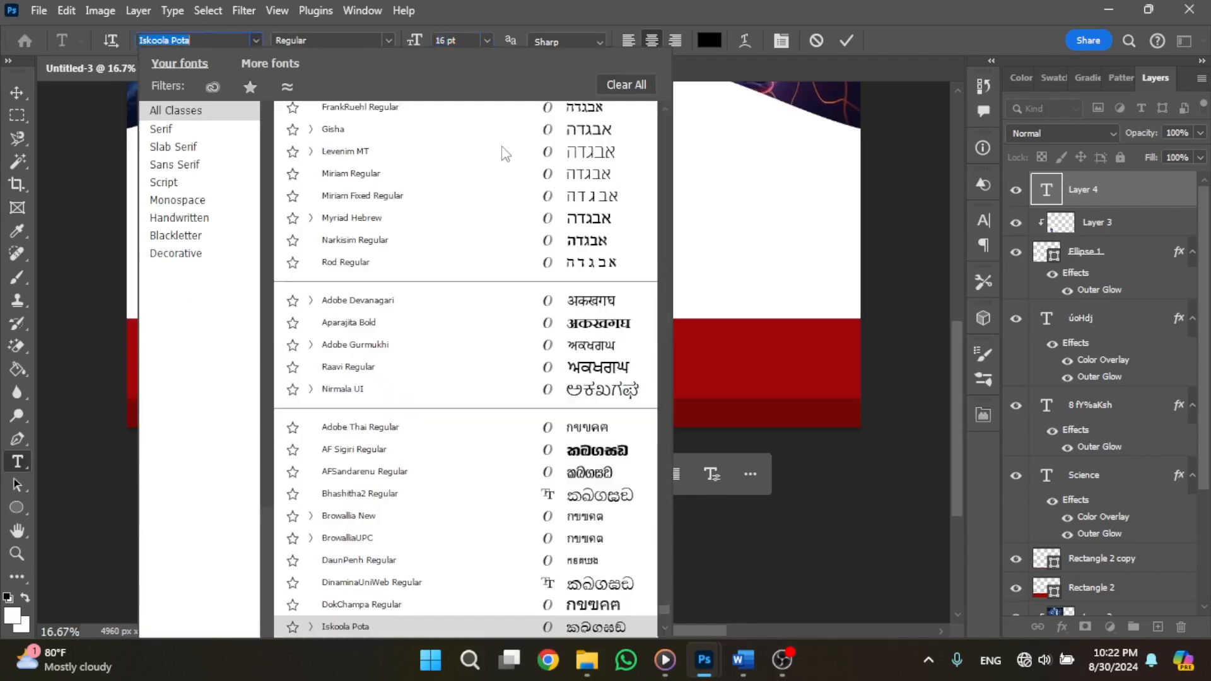
pyautogui.scroll(3, 536, 175)
pyautogui.moveTo(664, 606); pyautogui.dragTo(659, 280)
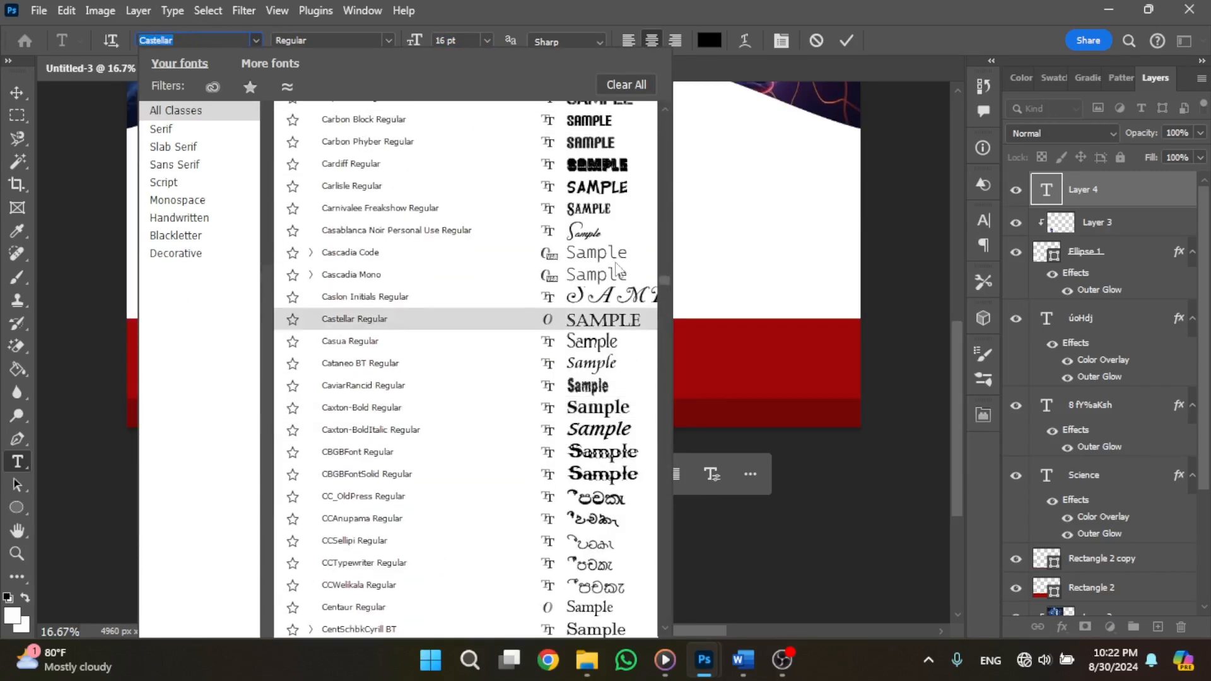
pyautogui.scroll(3, 550, 309)
pyautogui.click(585, 268)
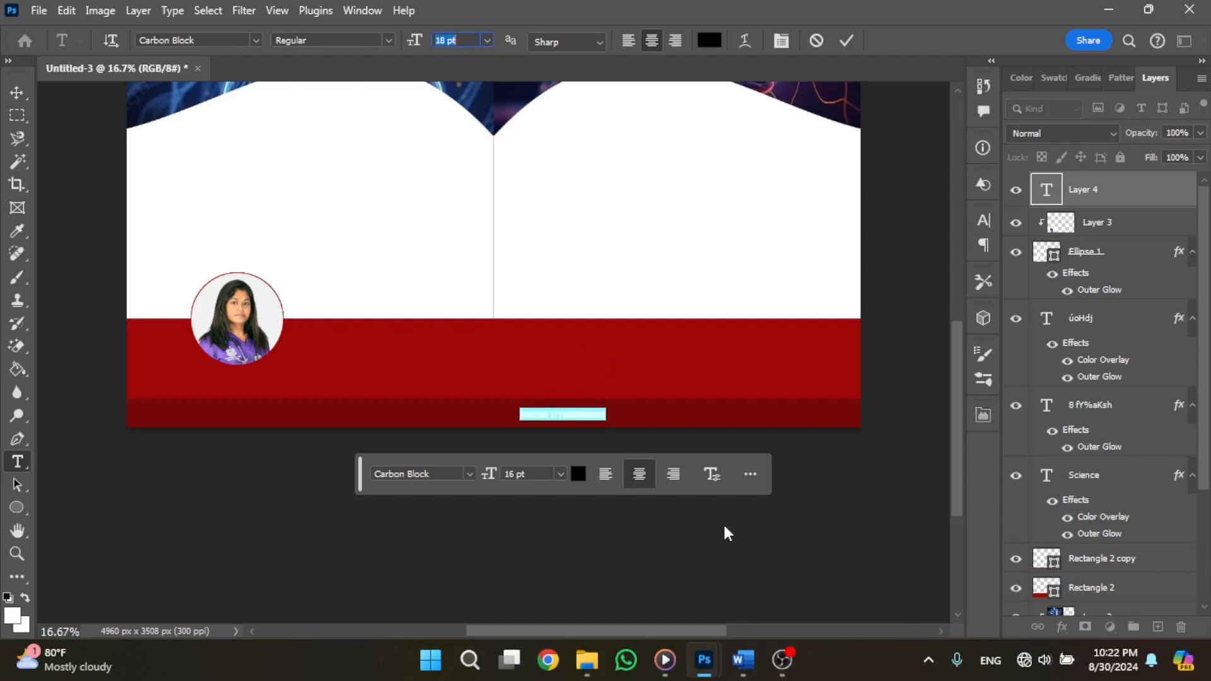
pyautogui.click(17, 93)
# Change the colour of the name text on the dark red strip to white, ffffff
pyautogui.hotkey('ctrl', '+')
pyautogui.hotkey('ctrl', '+')
pyautogui.moveTo(555, 504); pyautogui.dragTo(639, 333)
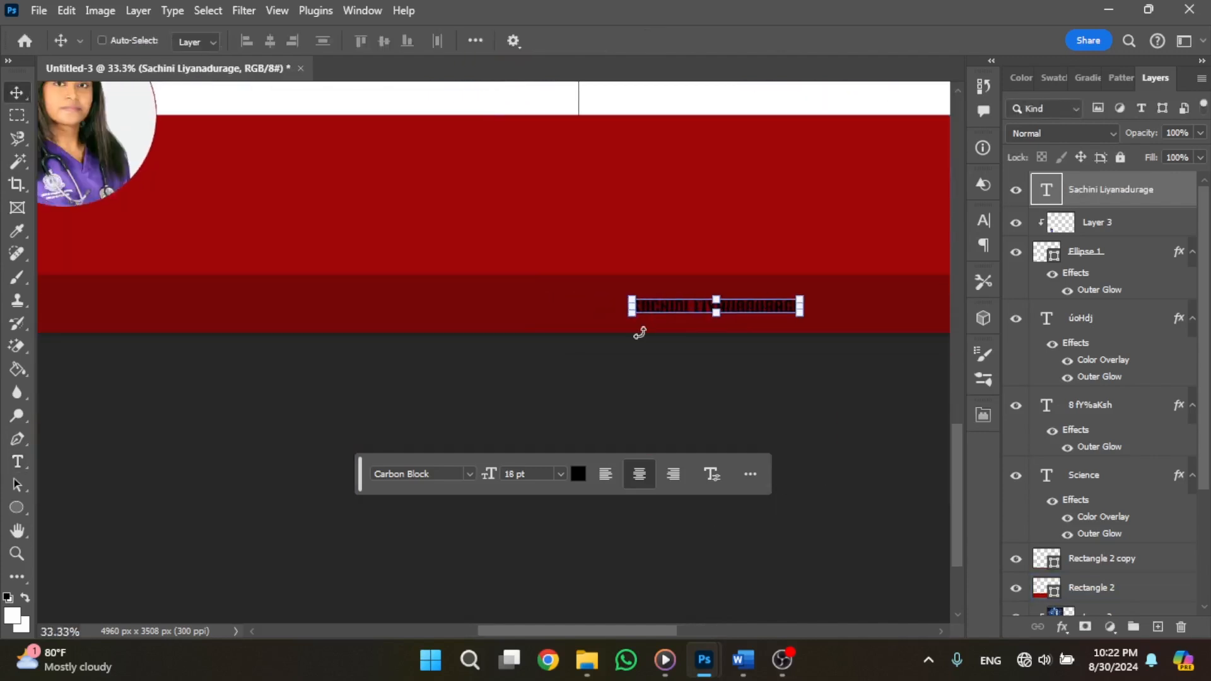
pyautogui.press('ctrl')
pyautogui.click(984, 220)
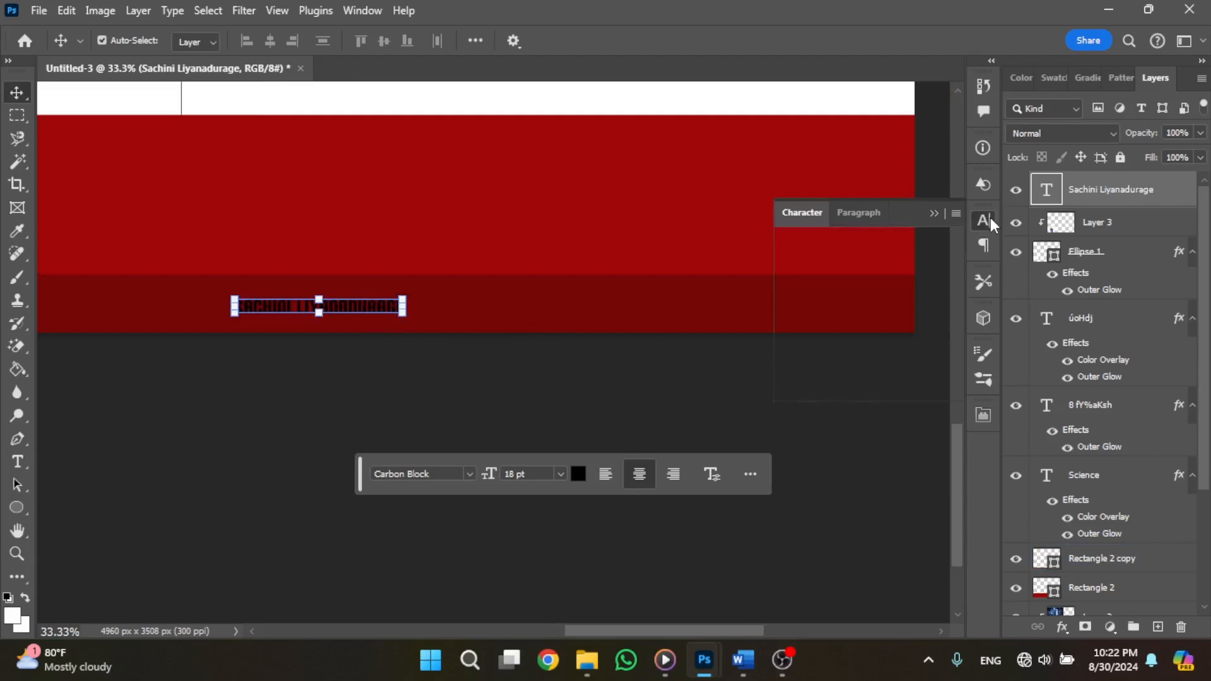
pyautogui.doubleClick(321, 304)
pyautogui.click(936, 321)
pyautogui.write('ffffff')
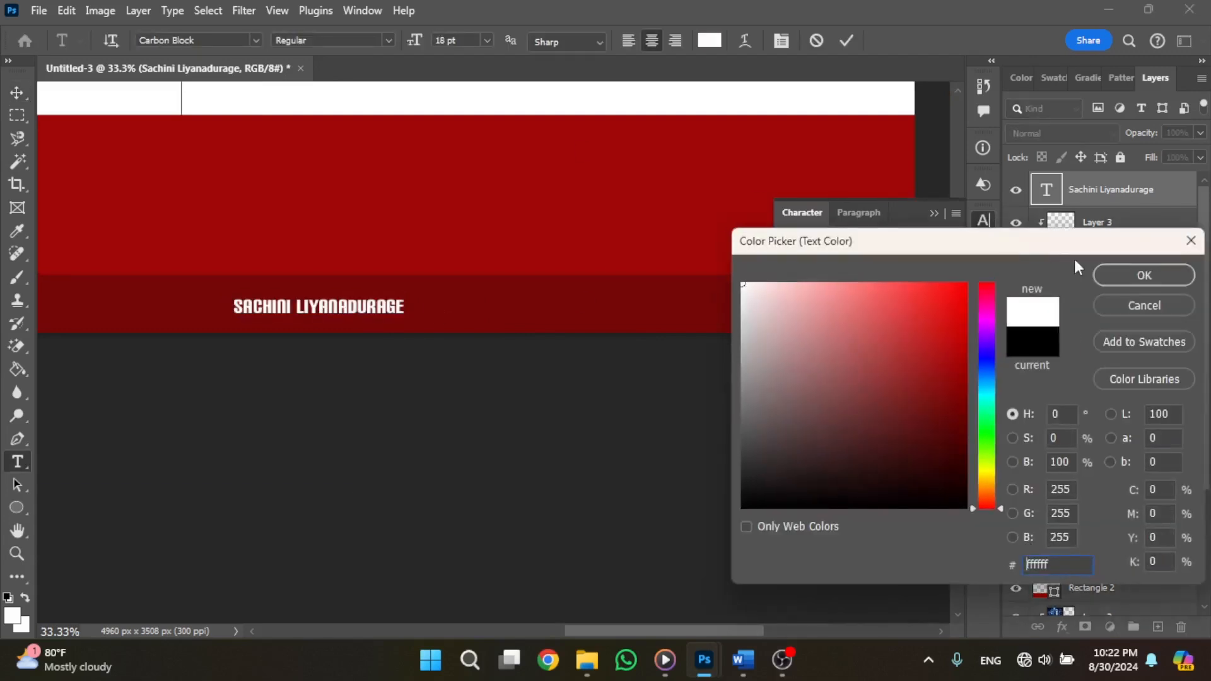
pyautogui.click(1129, 275)
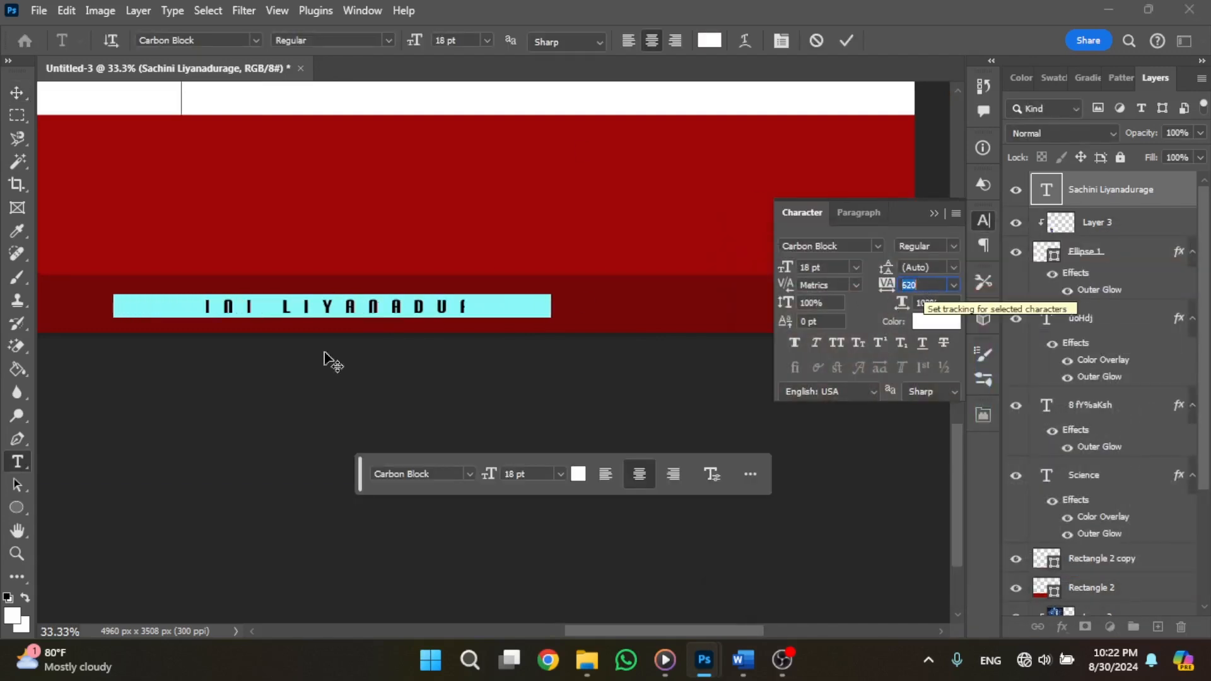
# Set the tracking of the name text on the dark red strip to 1200
pyautogui.moveTo(382, 344); pyautogui.dragTo(568, 343)
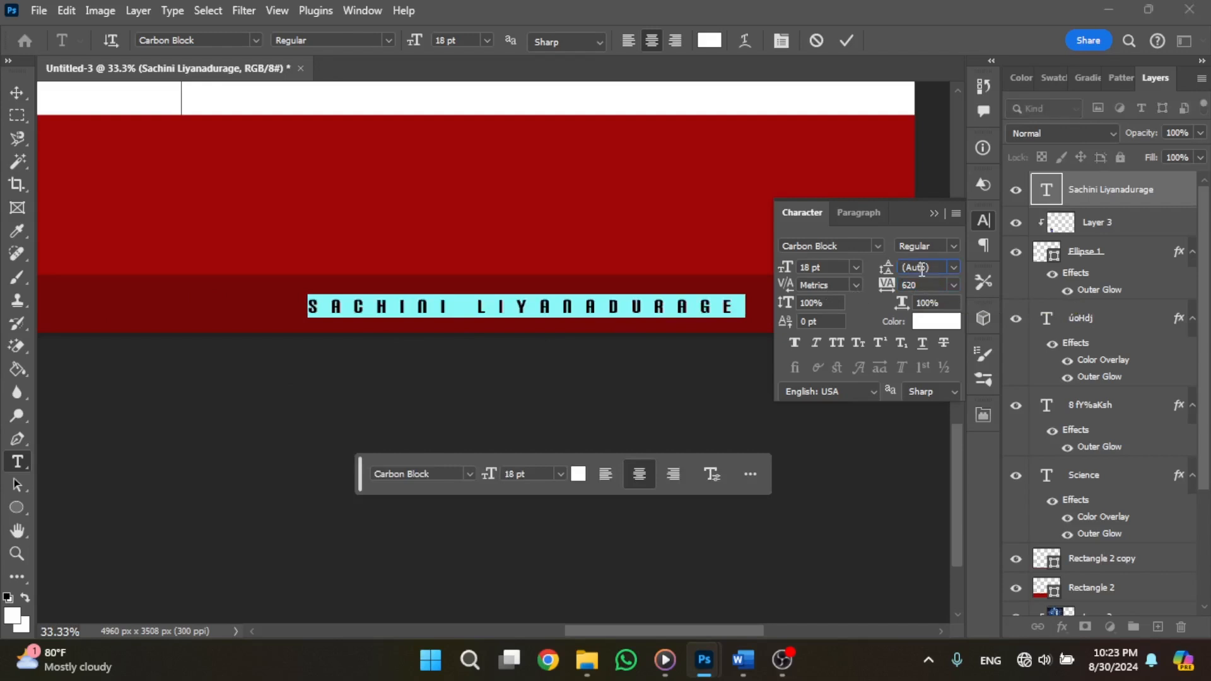
pyautogui.press('Up')
pyautogui.press('Up')
pyautogui.press('Up')
pyautogui.press('Up')
pyautogui.press('Up')
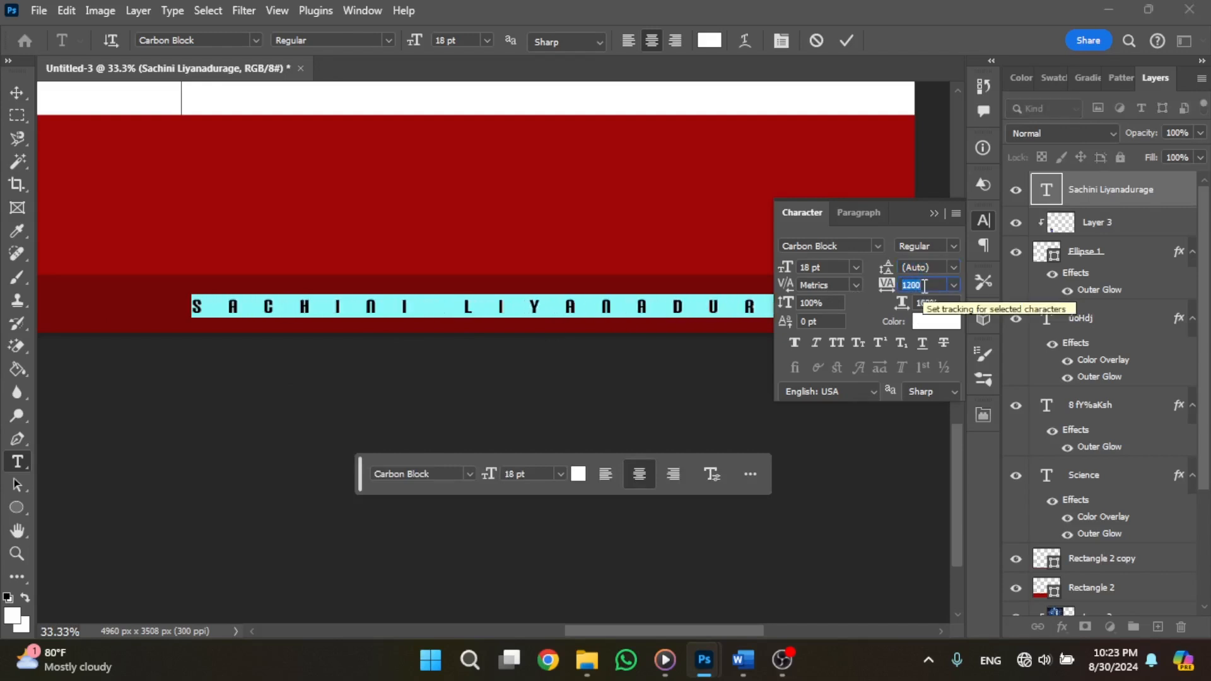
# Position the widely spaced name within the right panel's dark red strip and commit the text
pyautogui.click(933, 213)
pyautogui.moveTo(714, 324); pyautogui.dragTo(736, 325)
pyautogui.hotkey('ctrl', 'Return')
pyautogui.press('v')
pyautogui.click(435, 388)
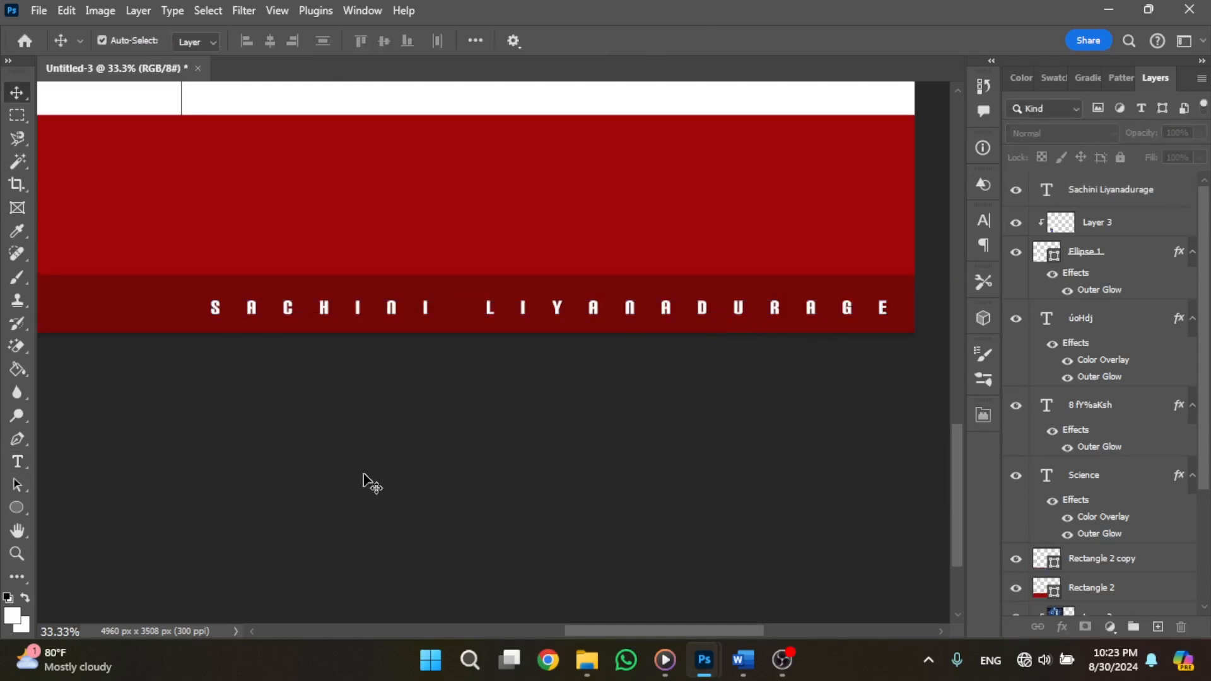
# Review the whole two-panel layout, including the header images, headings, portrait and name line
pyautogui.hotkey('ctrl', '-')
pyautogui.hotkey('ctrl', '-')
pyautogui.scroll(5, 566, 522)
pyautogui.hscroll(-6, 357, 467)
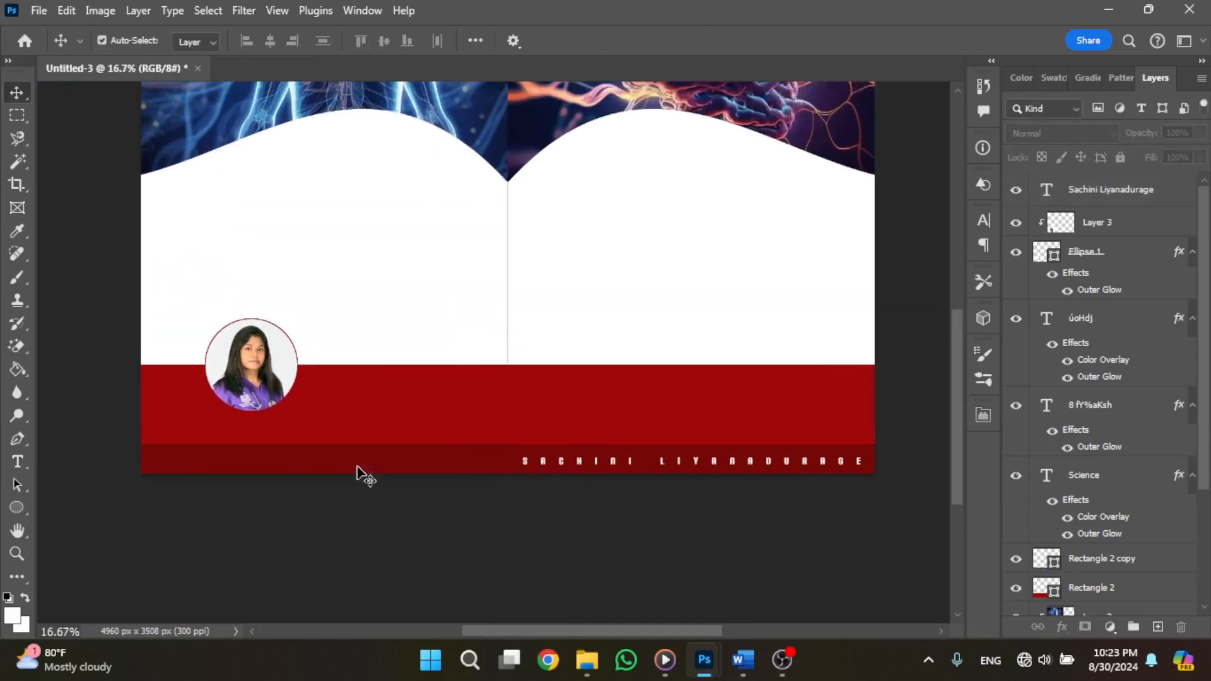
pyautogui.scroll(5, 357, 468)
pyautogui.scroll(-1, 357, 467)
pyautogui.hscroll(2, 358, 467)
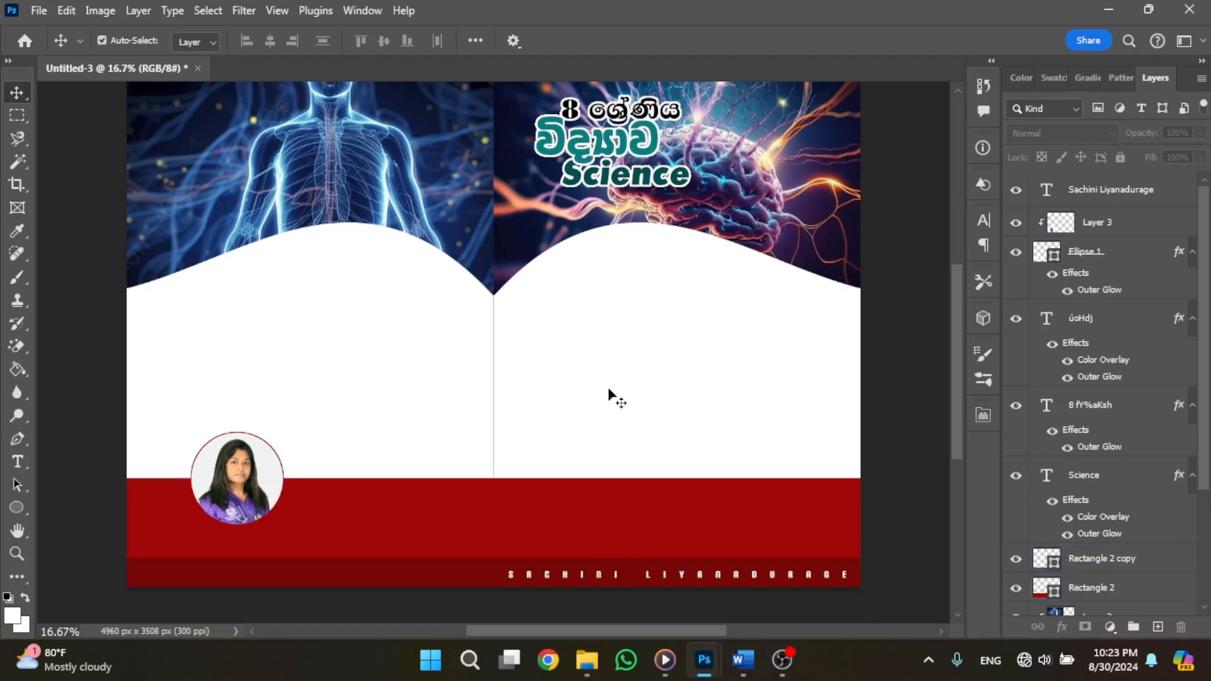
pyautogui.click(352, 238)
pyautogui.scroll(1, 352, 238)
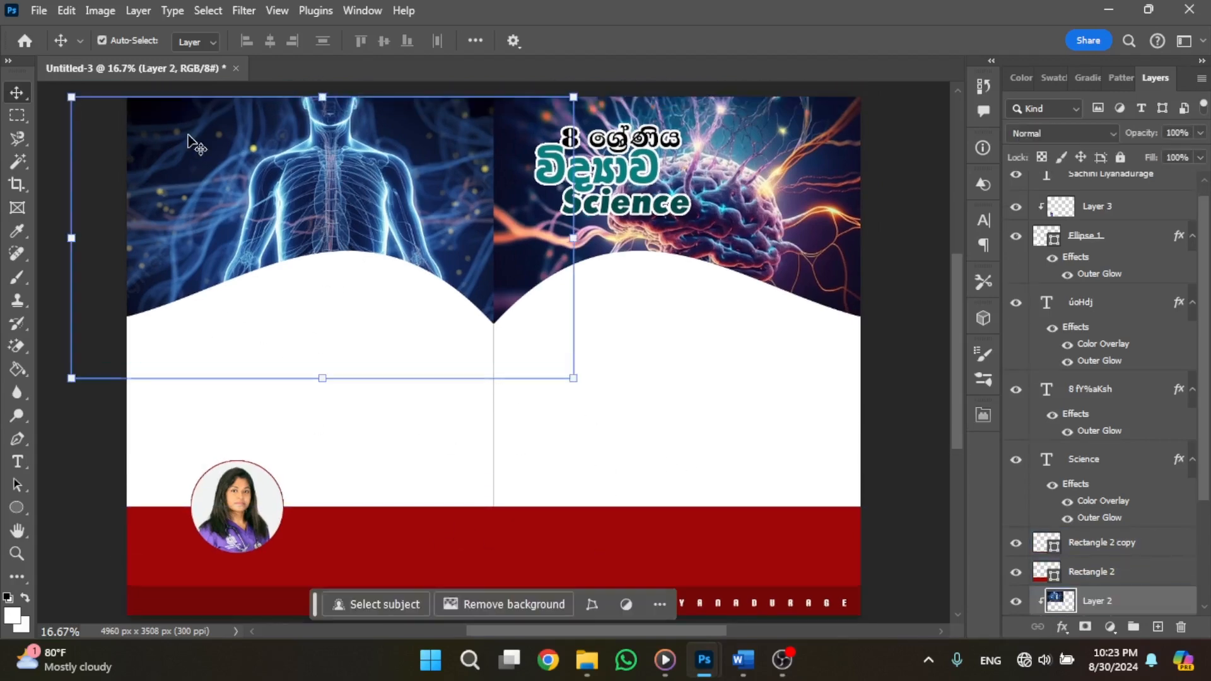
# Copy the LOGO group from the Untitled-1 document onto the human-body header image in the brochure
pyautogui.moveTo(704, 660)
pyautogui.click(803, 573)
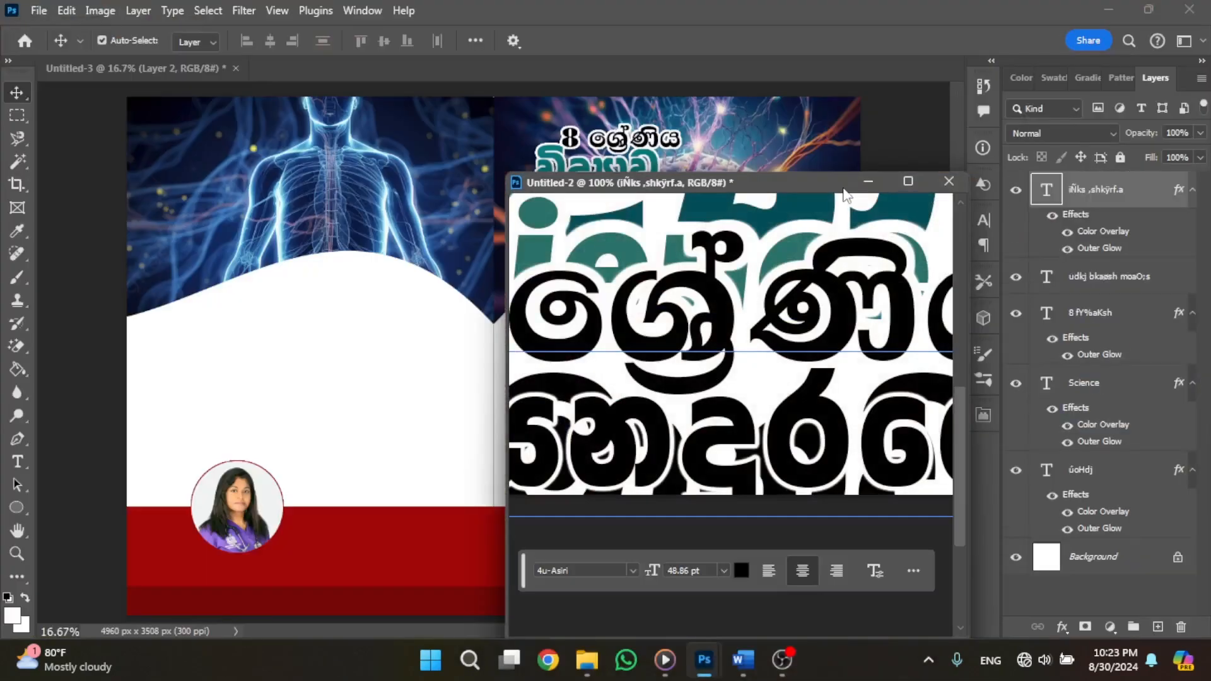
pyautogui.click(891, 591)
pyautogui.moveTo(772, 163); pyautogui.dragTo(713, 71)
pyautogui.click(766, 123)
pyautogui.click(1102, 261)
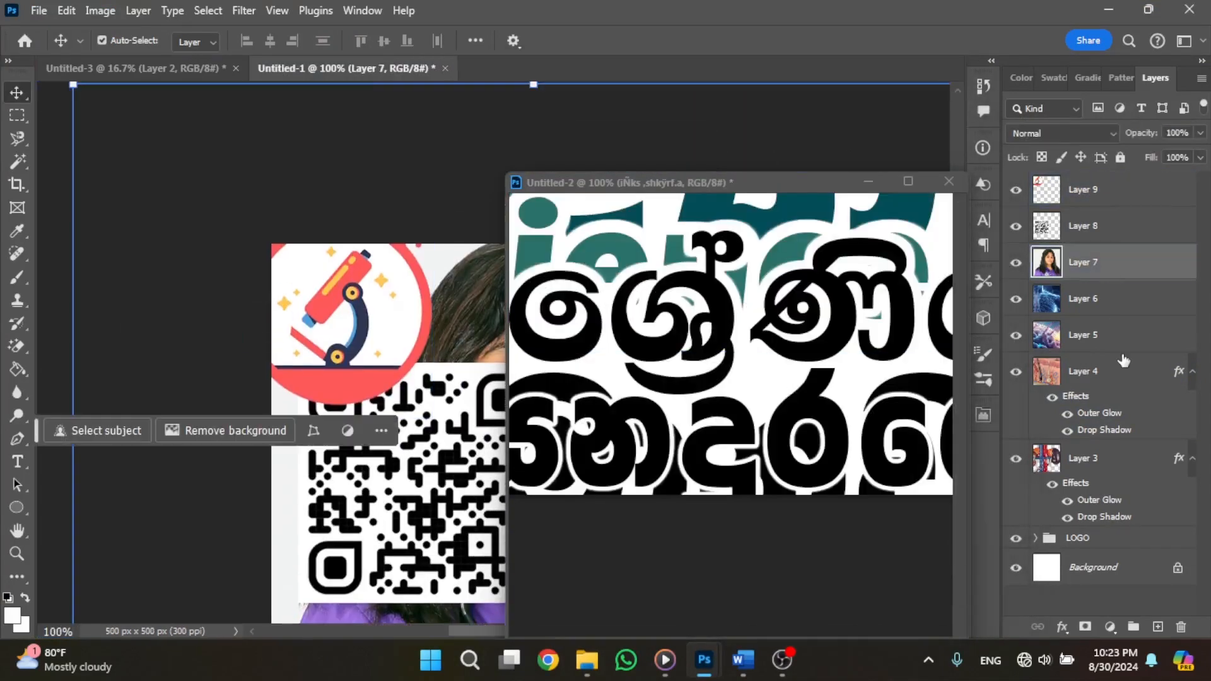
pyautogui.click(1100, 539)
pyautogui.moveTo(322, 69); pyautogui.dragTo(697, 262)
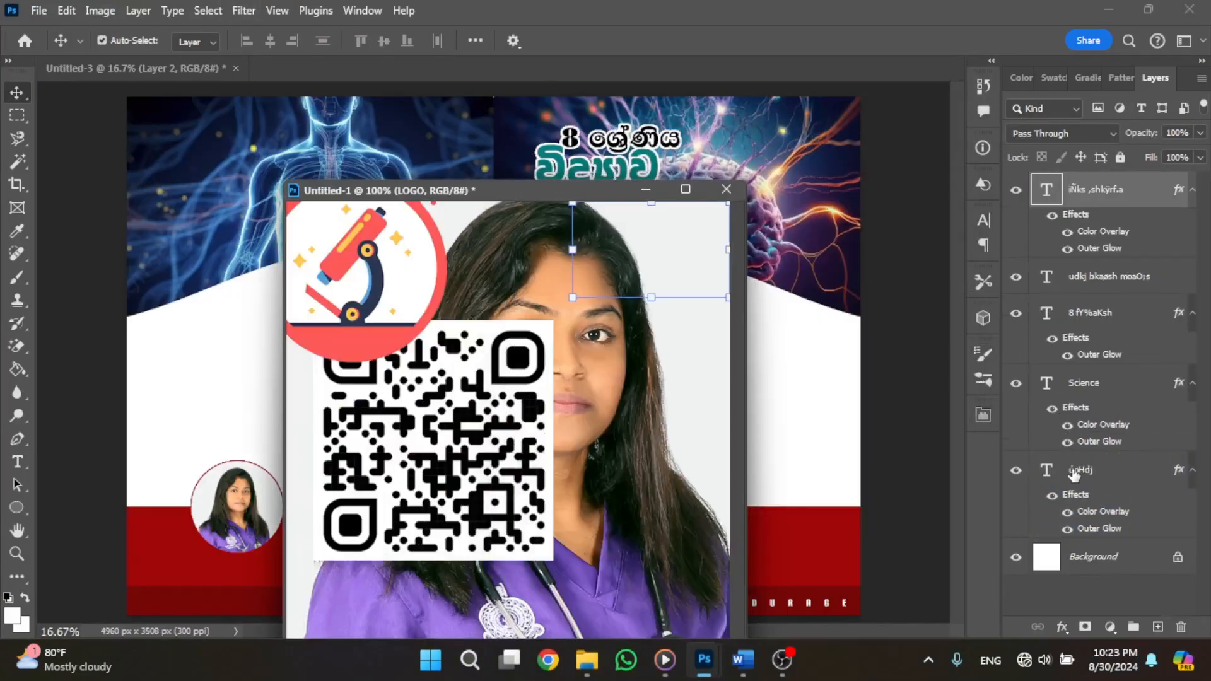
pyautogui.moveTo(1084, 538); pyautogui.dragTo(263, 142)
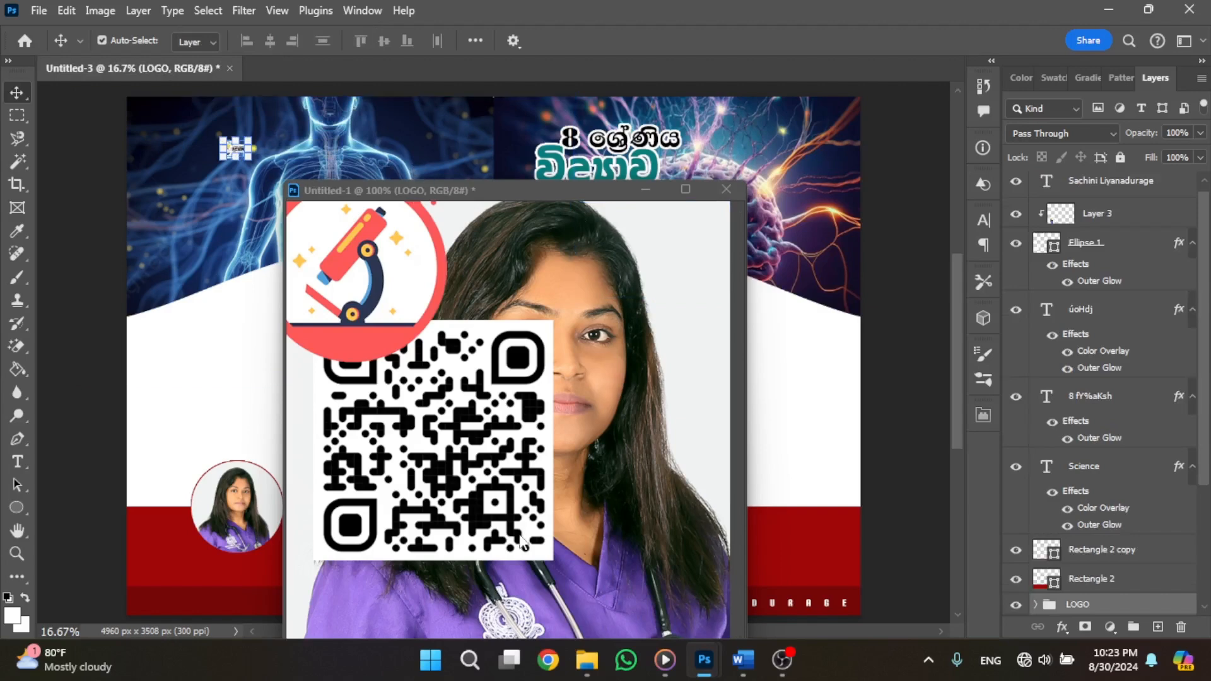
# Copy the QR code from Untitled-1 into the brochure, bring it above the other layers and place it on the red bands near the fold
pyautogui.moveTo(522, 544); pyautogui.dragTo(403, 574)
pyautogui.moveTo(1135, 603); pyautogui.dragTo(1106, 179)
pyautogui.moveTo(402, 577); pyautogui.dragTo(470, 601)
pyautogui.click(532, 586)
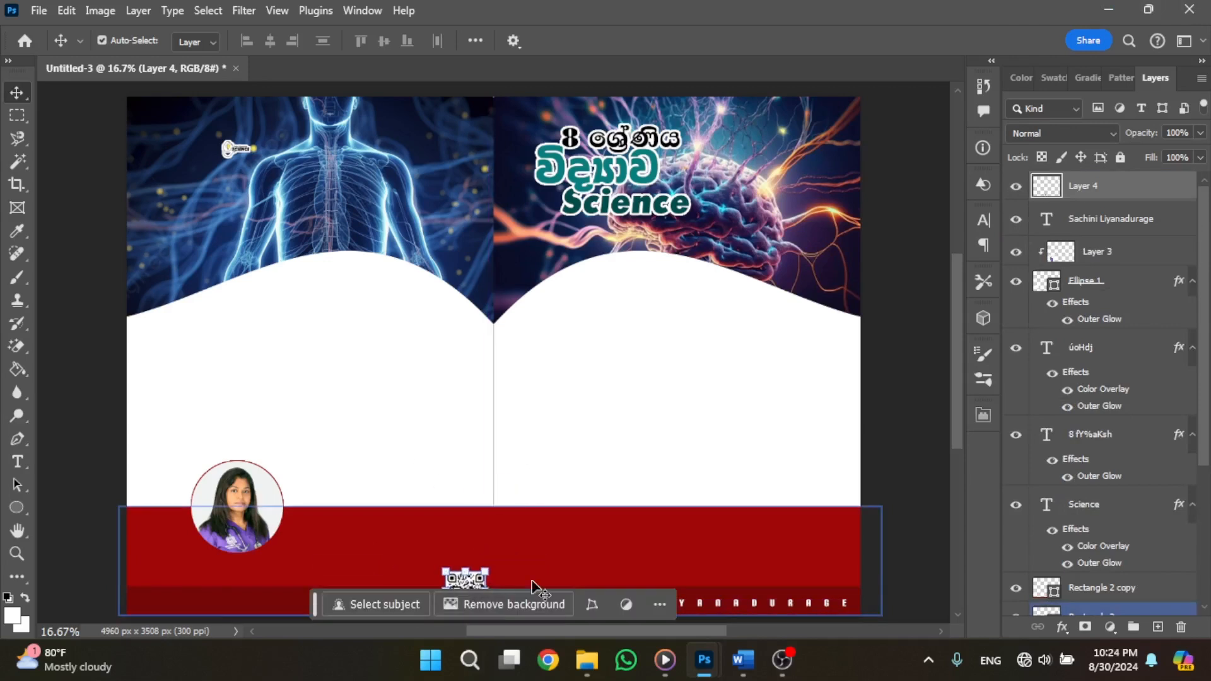
pyautogui.scroll(-3, 500, 411)
pyautogui.click(368, 400)
# Enlarge the LOGO group and place it in the upper-left corner of the human-body header image
pyautogui.scroll(4, 368, 372)
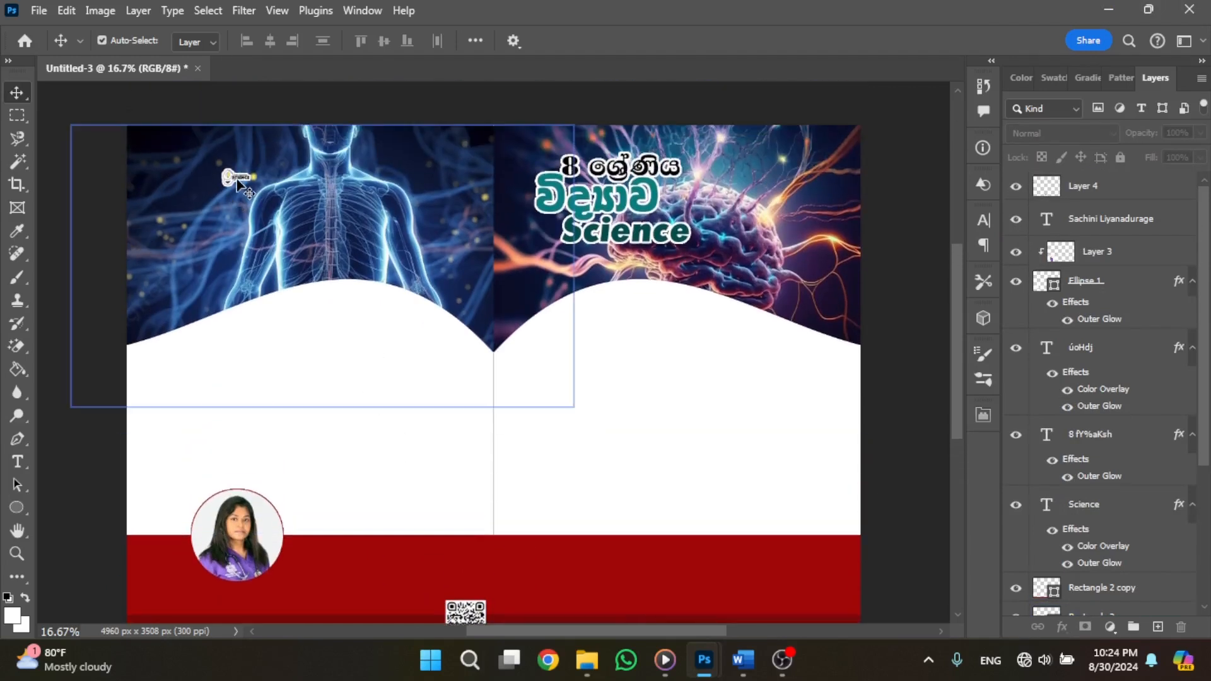
pyautogui.click(237, 180)
pyautogui.click(1067, 478)
pyautogui.click(1077, 451)
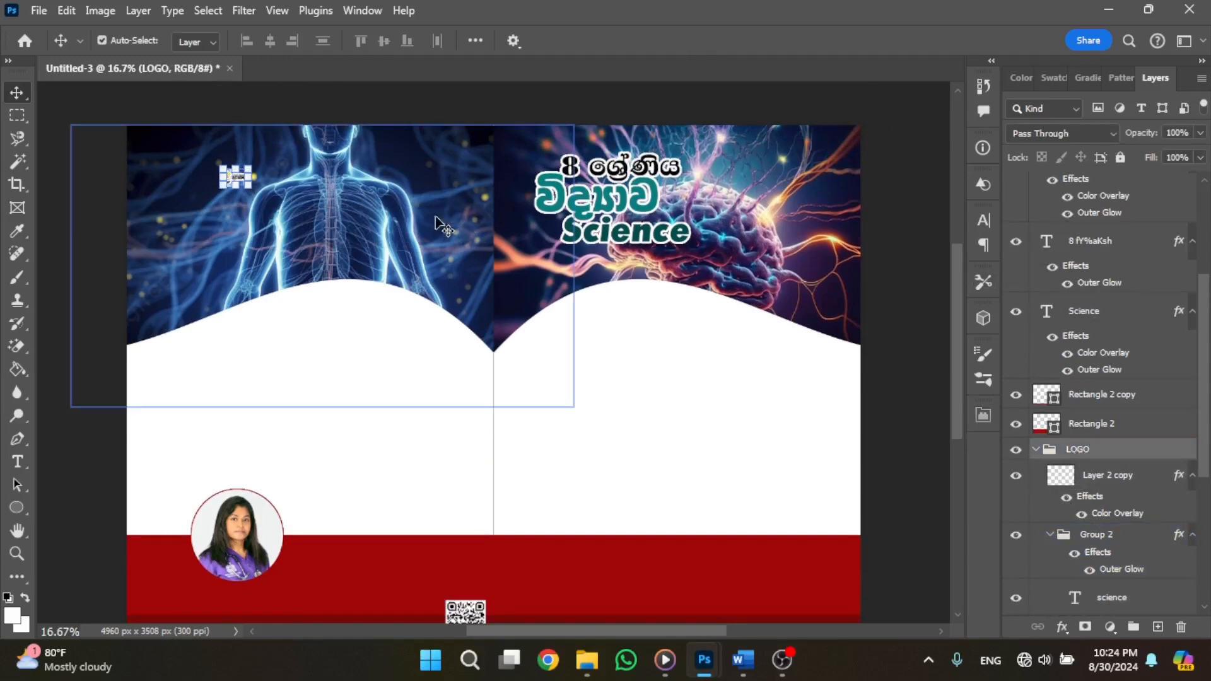
pyautogui.hotkey('ctrl', 't')
pyautogui.moveTo(253, 186); pyautogui.dragTo(171, 151)
pyautogui.press('Return')
pyautogui.hotkey('ctrl', 't')
pyautogui.press('Return')
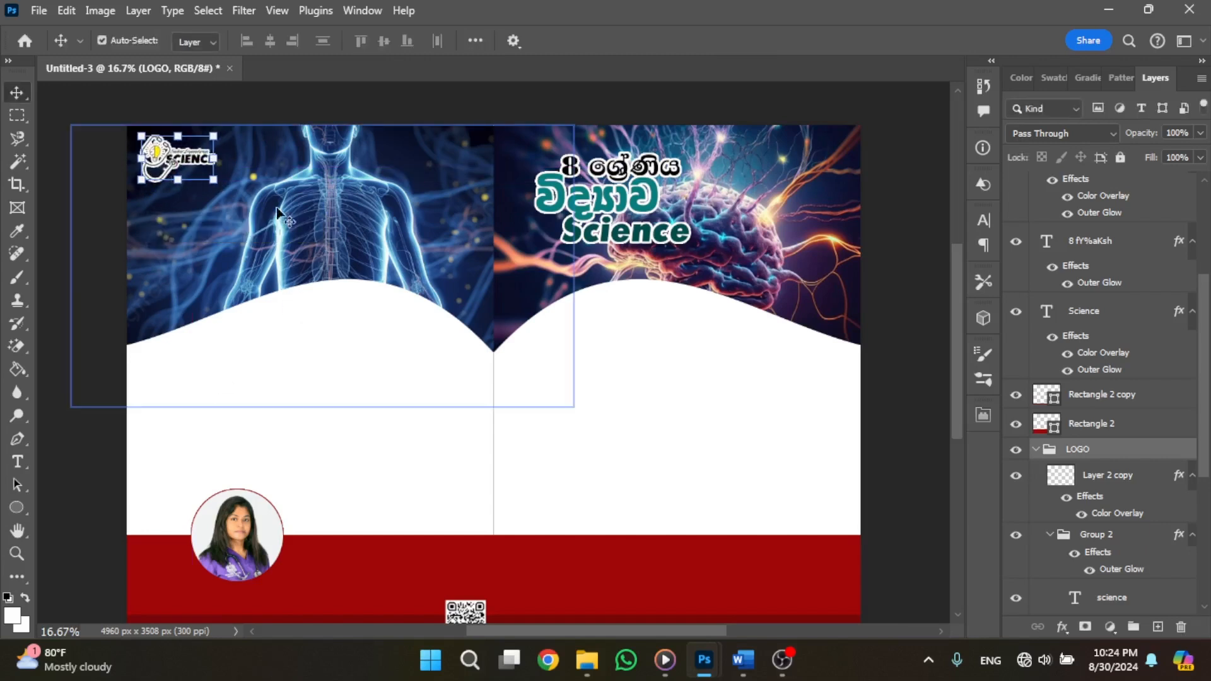
pyautogui.click(340, 444)
# Start a new text line in the left panel's white area below the header image
pyautogui.scroll(4, 340, 444)
pyautogui.scroll(-5, 341, 444)
pyautogui.click(13, 462)
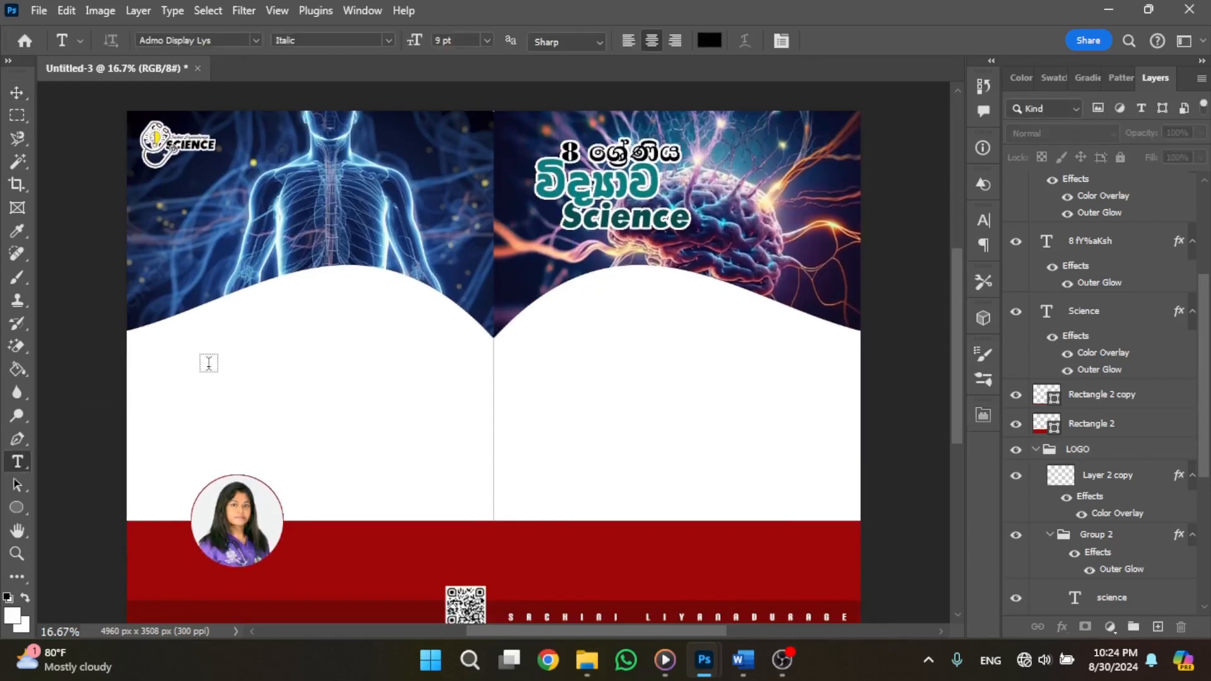
pyautogui.click(195, 363)
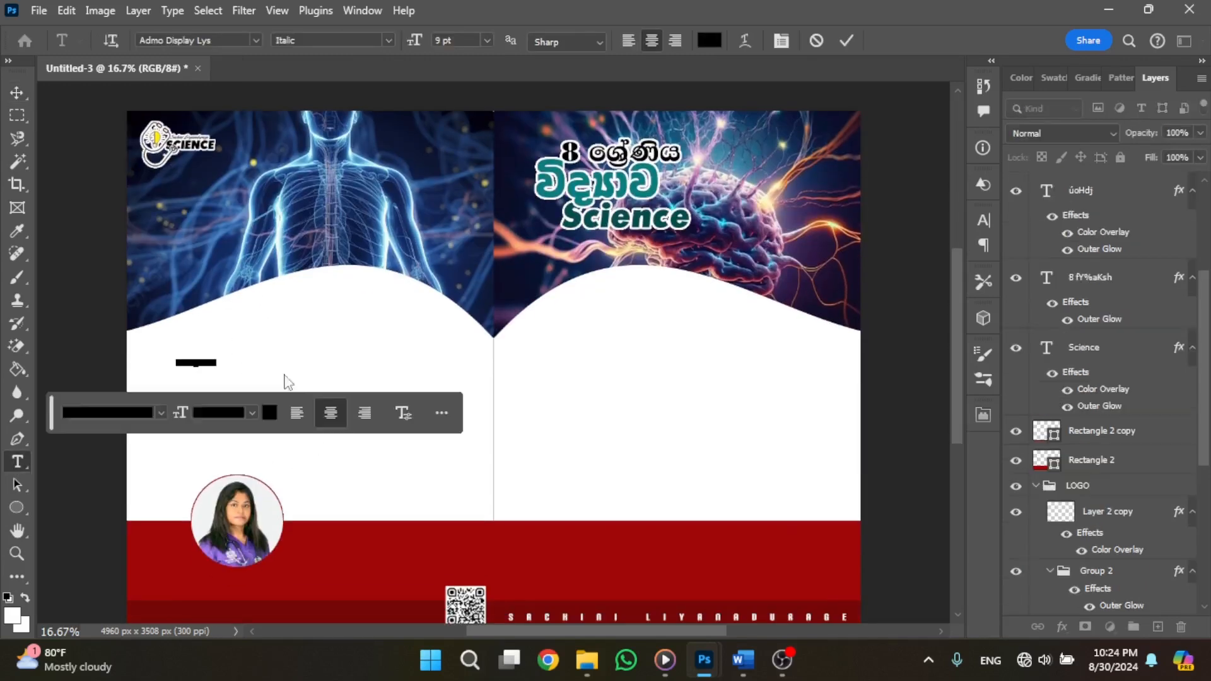
# Switch to the Word document and copy the first paragraph about the nervous system, urology and biology
pyautogui.click(743, 660)
pyautogui.scroll(5, 914, 378)
pyautogui.moveTo(731, 289); pyautogui.dragTo(1047, 376)
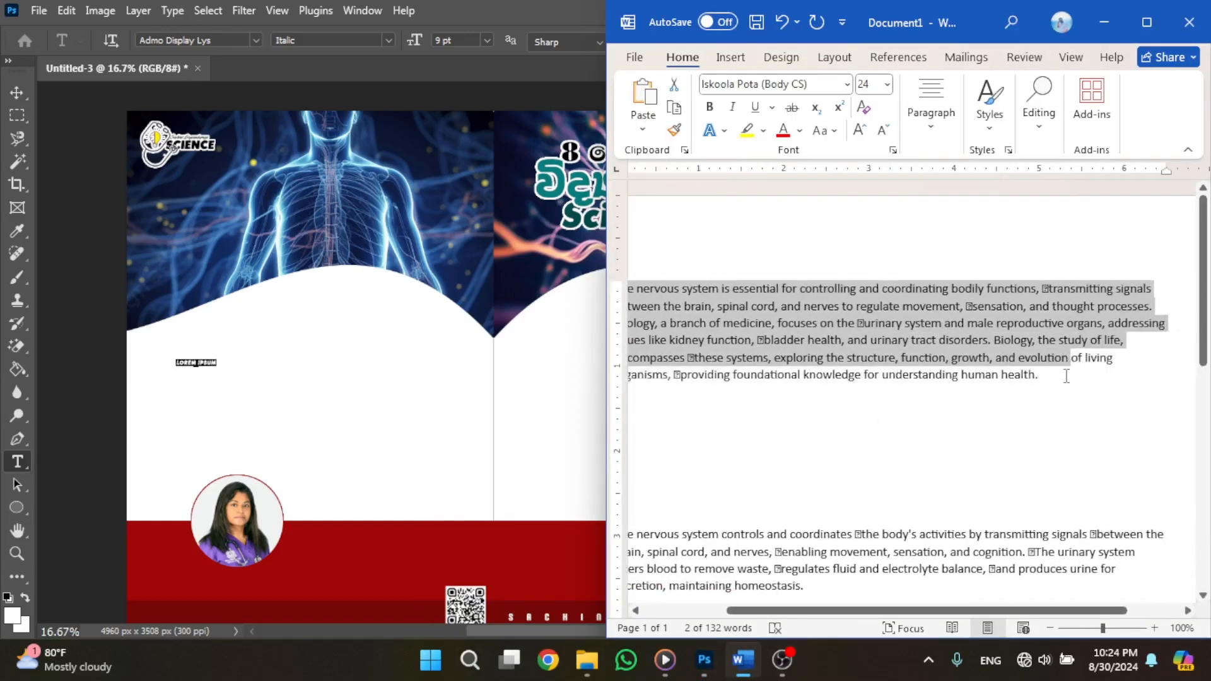
pyautogui.rightClick(684, 318)
pyautogui.click(729, 357)
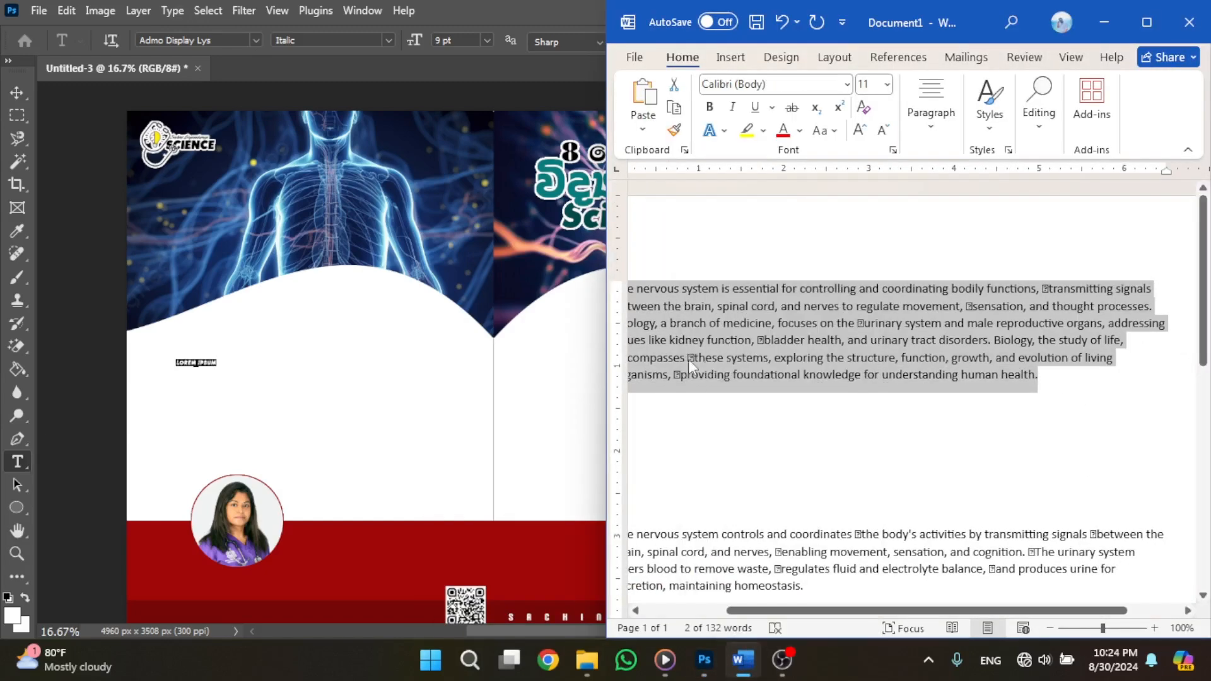
# Return to Photoshop and paste the copied paragraph into the new text line
pyautogui.click(204, 376)
pyautogui.rightClick(198, 358)
pyautogui.click(215, 79)
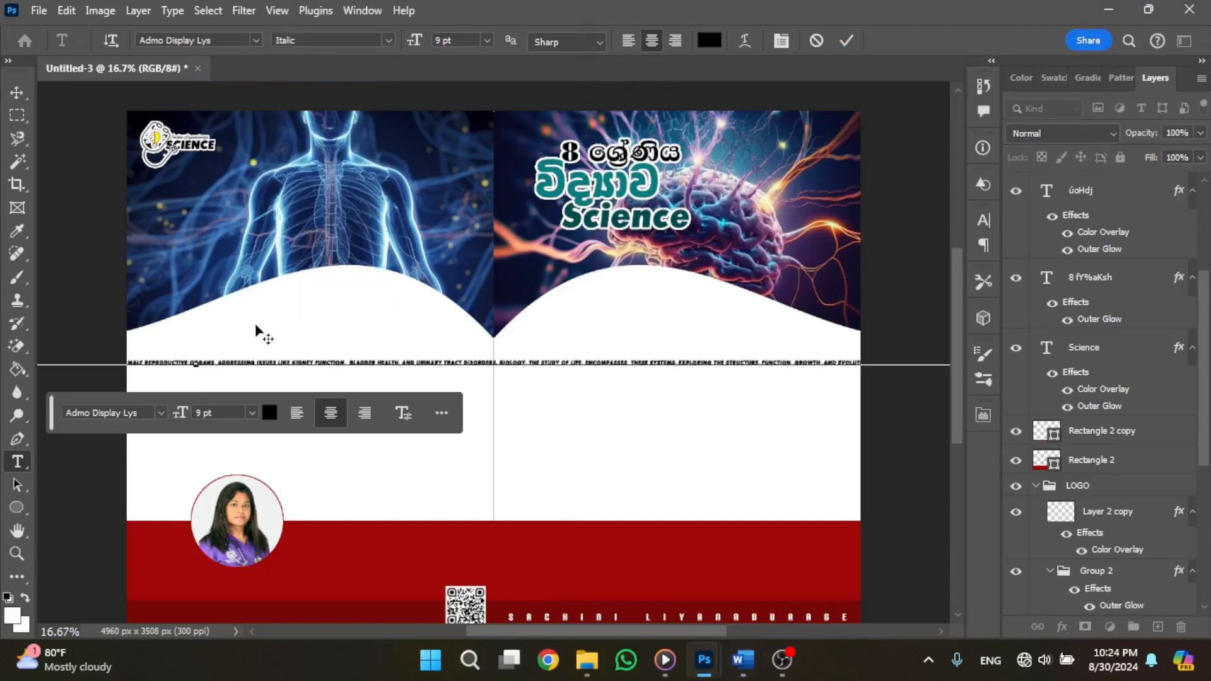
# Set the entire pasted paragraph to the Calibri Light font
pyautogui.moveTo(208, 372); pyautogui.dragTo(755, 378)
pyautogui.hotkey('ctrl', 'a')
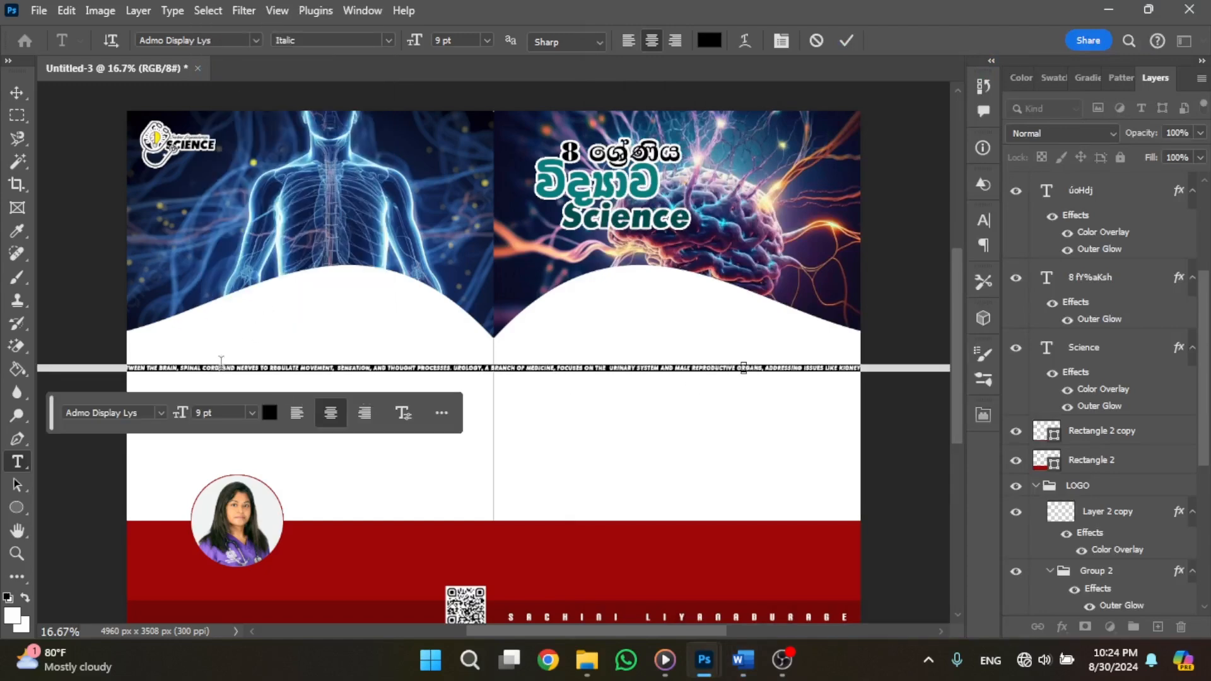
pyautogui.click(227, 38)
pyautogui.write('cal')
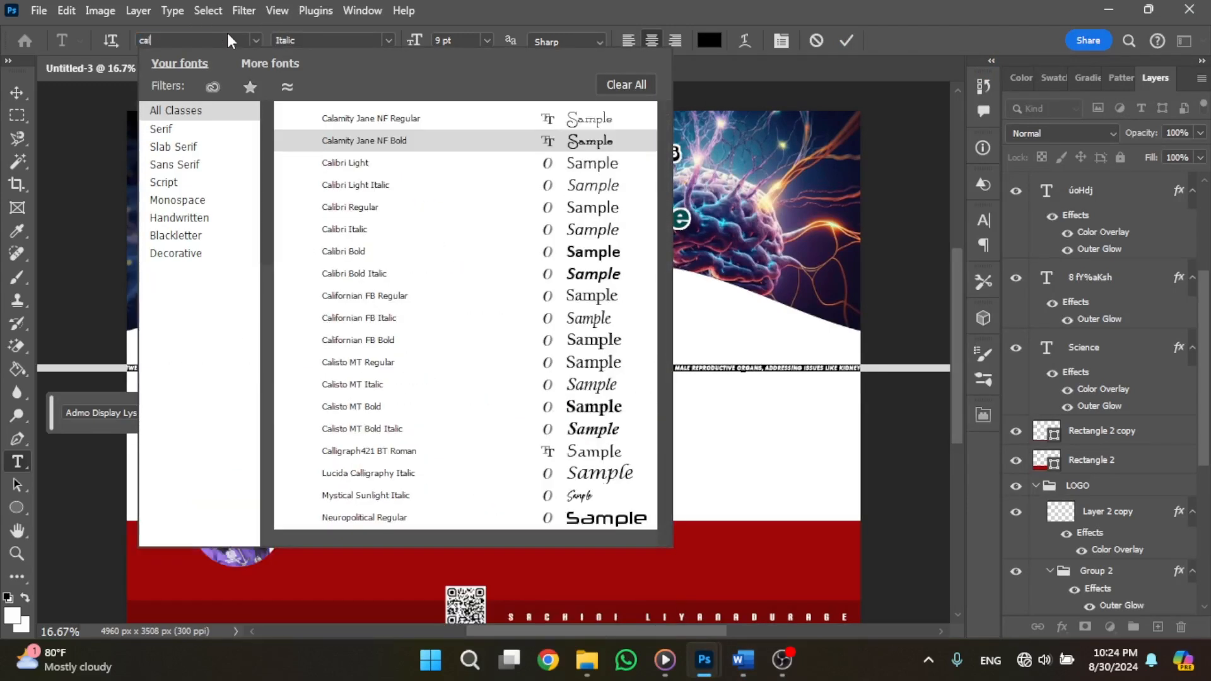
pyautogui.press('Down')
pyautogui.press('Down')
pyautogui.press('Return')
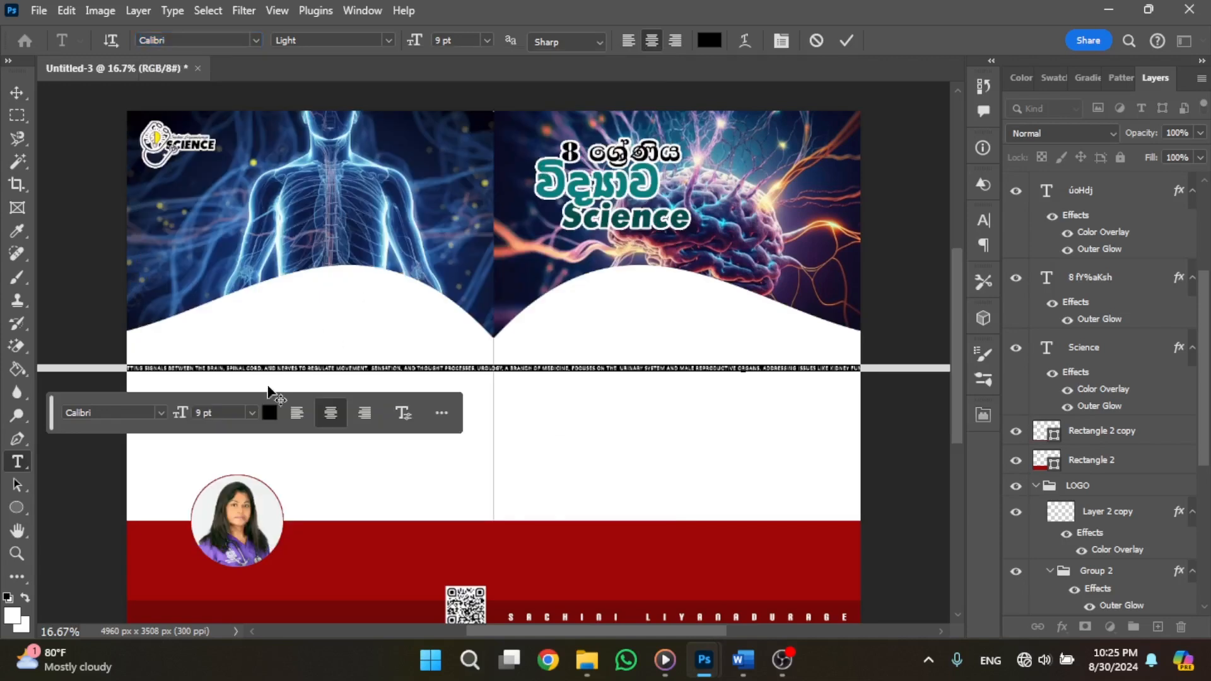
# Try the paragraph text at 13 pt and shift the long line to bring its beginning into view
pyautogui.press('Up')
pyautogui.press('Up')
pyautogui.press('Up')
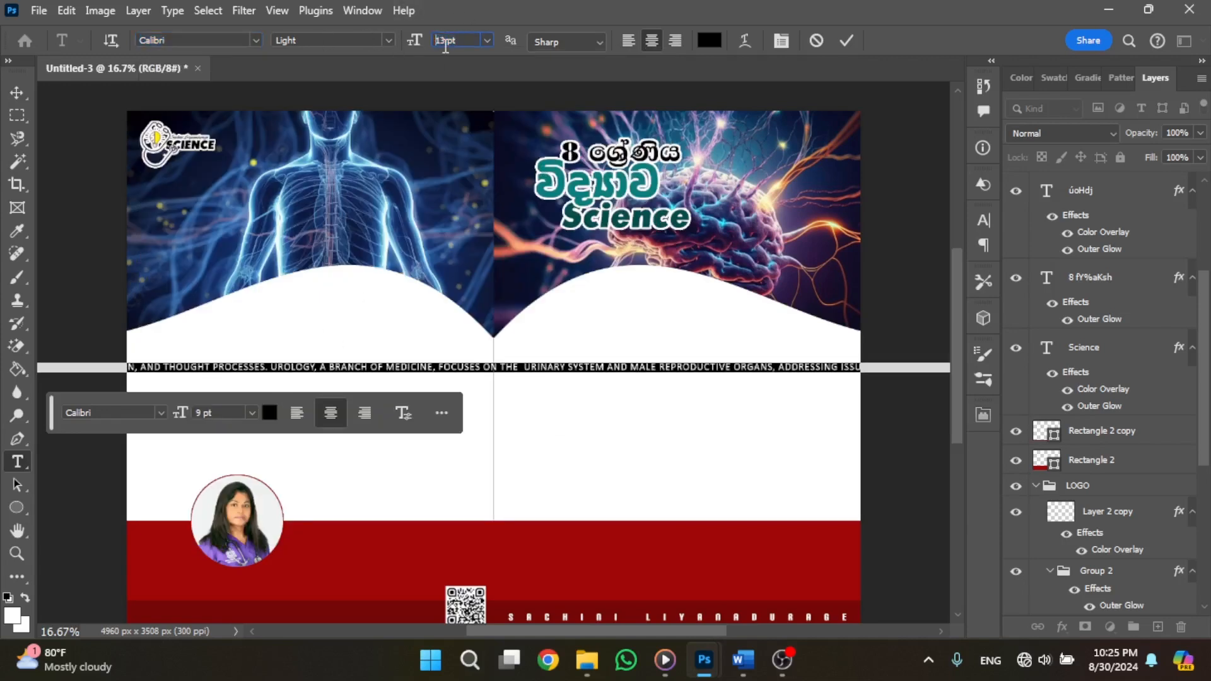
pyautogui.moveTo(460, 379); pyautogui.dragTo(659, 388)
pyautogui.moveTo(503, 383); pyautogui.dragTo(846, 404)
pyautogui.moveTo(510, 423); pyautogui.dragTo(820, 406)
pyautogui.moveTo(356, 386); pyautogui.dragTo(312, 365)
# Set the whole paragraph to 11 pt and break it onto a new line before "transmitting"
pyautogui.hotkey('ctrl', 'a')
pyautogui.click(449, 41)
pyautogui.press('Down')
pyautogui.press('Down')
pyautogui.press('Down')
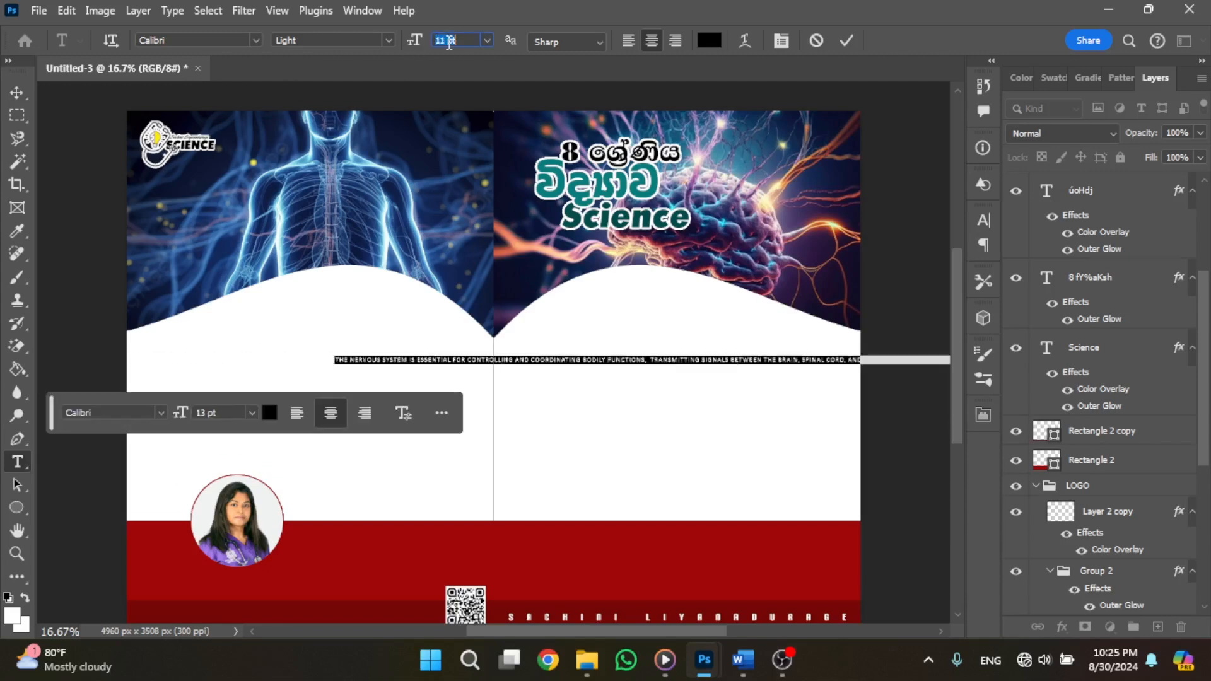
pyautogui.moveTo(541, 384); pyautogui.dragTo(345, 371)
pyautogui.click(445, 349)
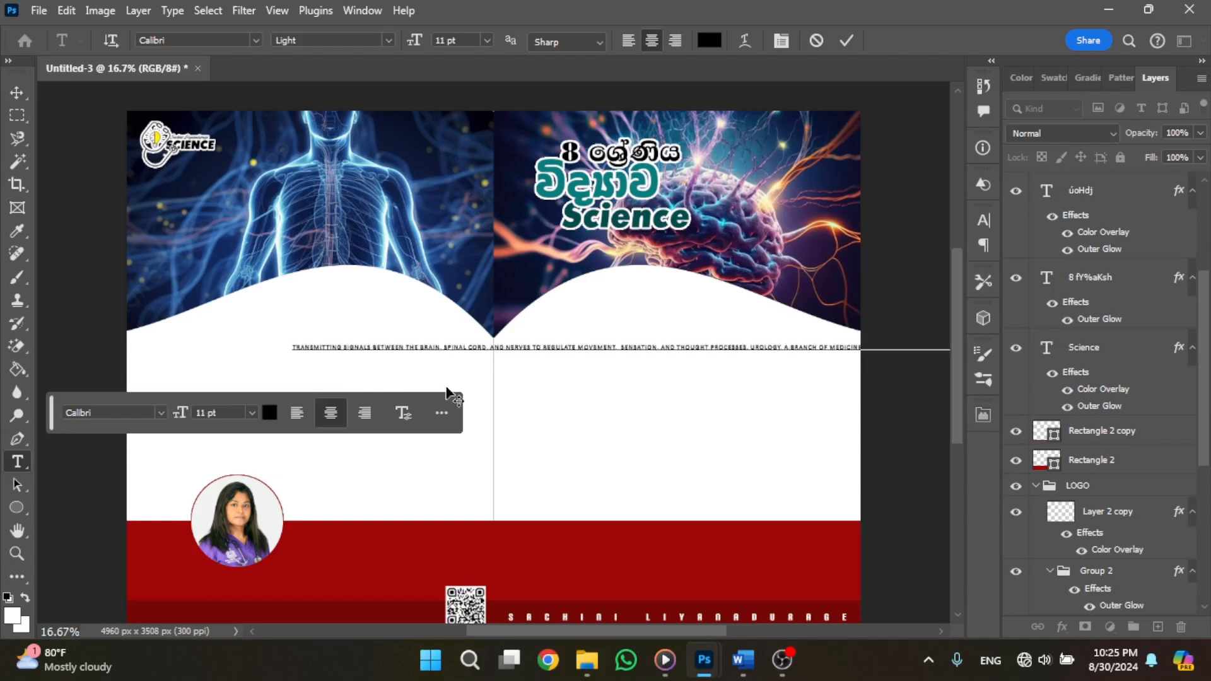
# Left-align the paragraph text
pyautogui.click(633, 40)
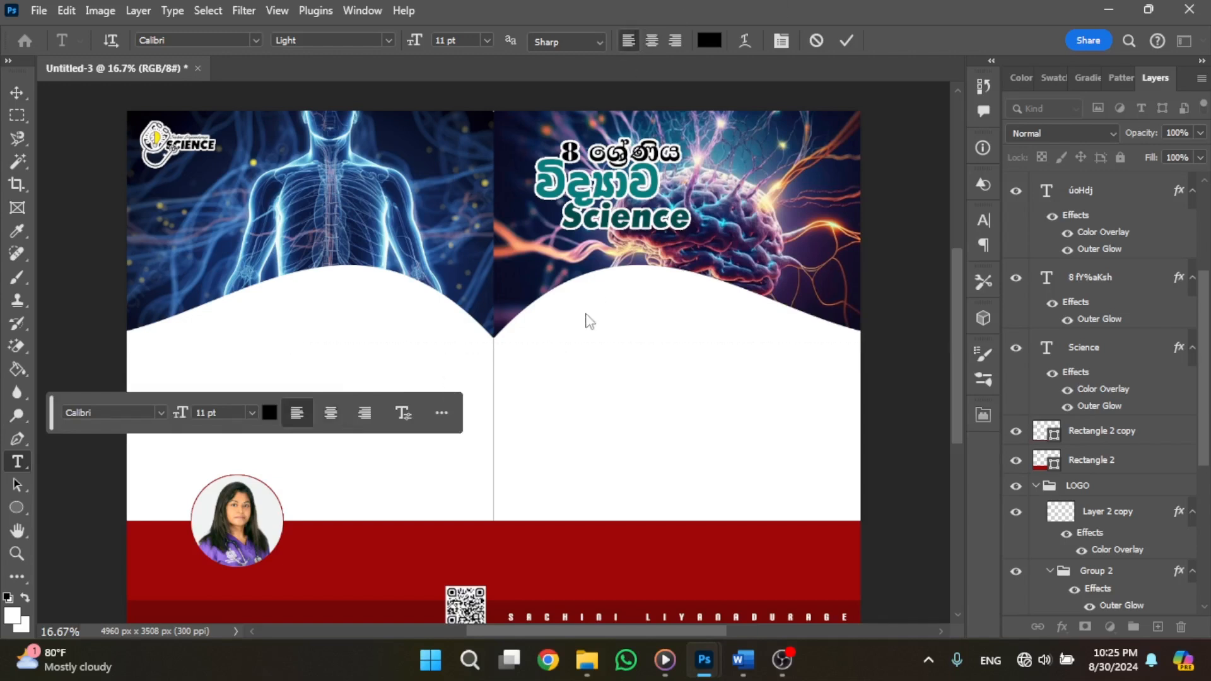
pyautogui.hotkey('ctrl', 'shift', 'c')
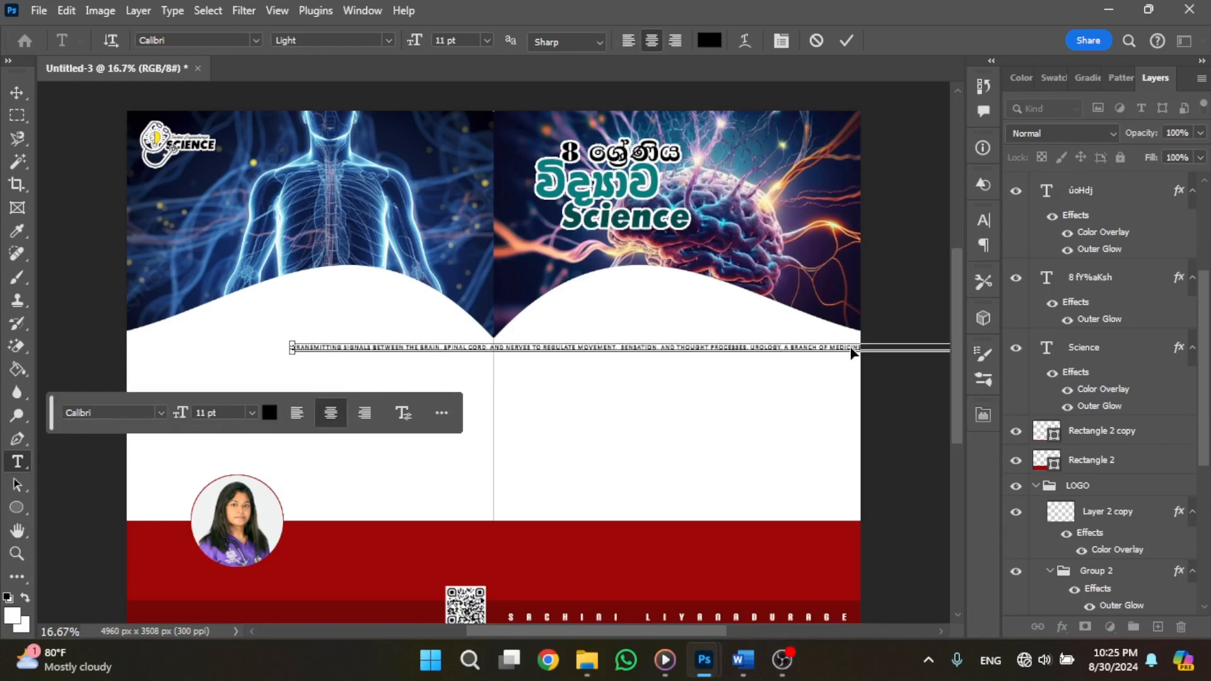
pyautogui.moveTo(726, 365); pyautogui.dragTo(554, 365)
pyautogui.click(631, 41)
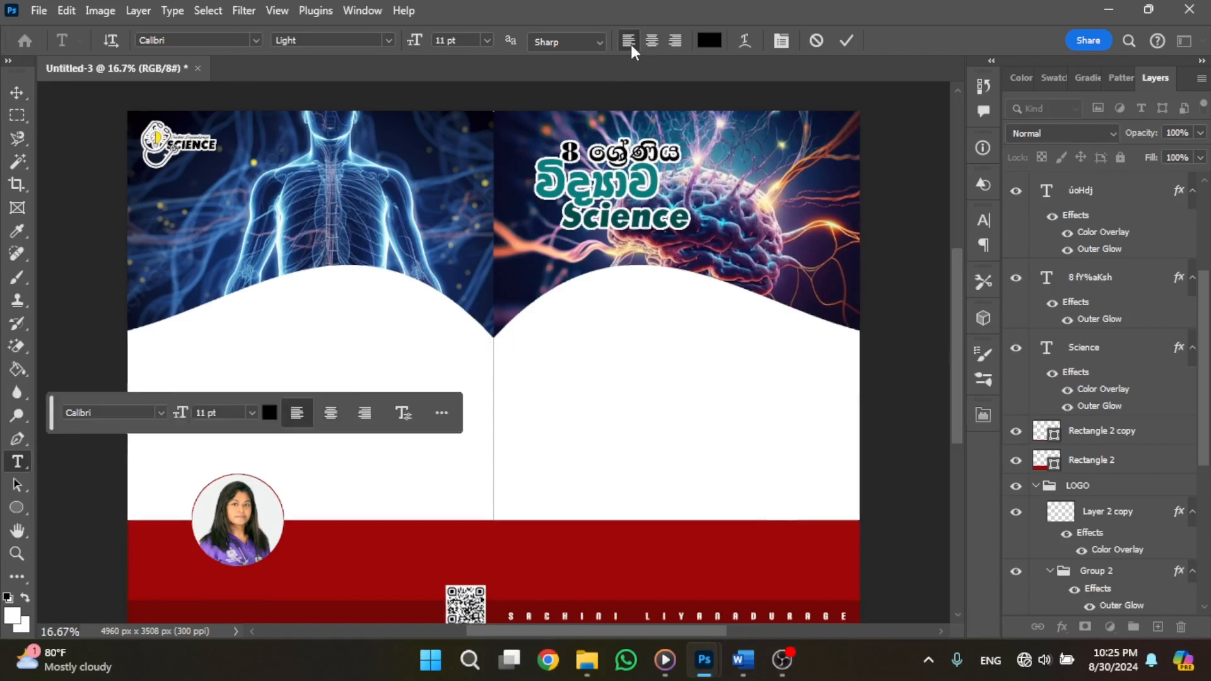
# Move the left-aligned paragraph back onto the brochure so it starts in the left panel's white area
pyautogui.hotkey('ctrl', '-')
pyautogui.hotkey('ctrl', 't')
pyautogui.hotkey('ctrl', 'y')
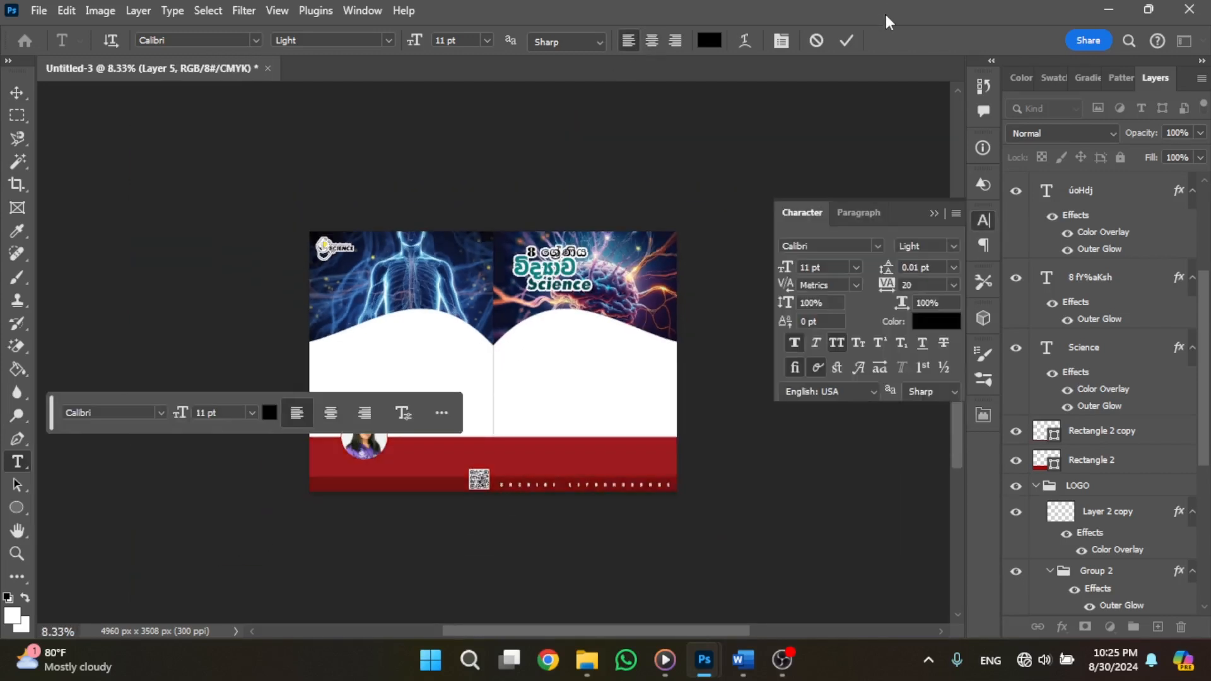
pyautogui.click(935, 214)
pyautogui.click(19, 95)
pyautogui.hotkey('ctrl', 't')
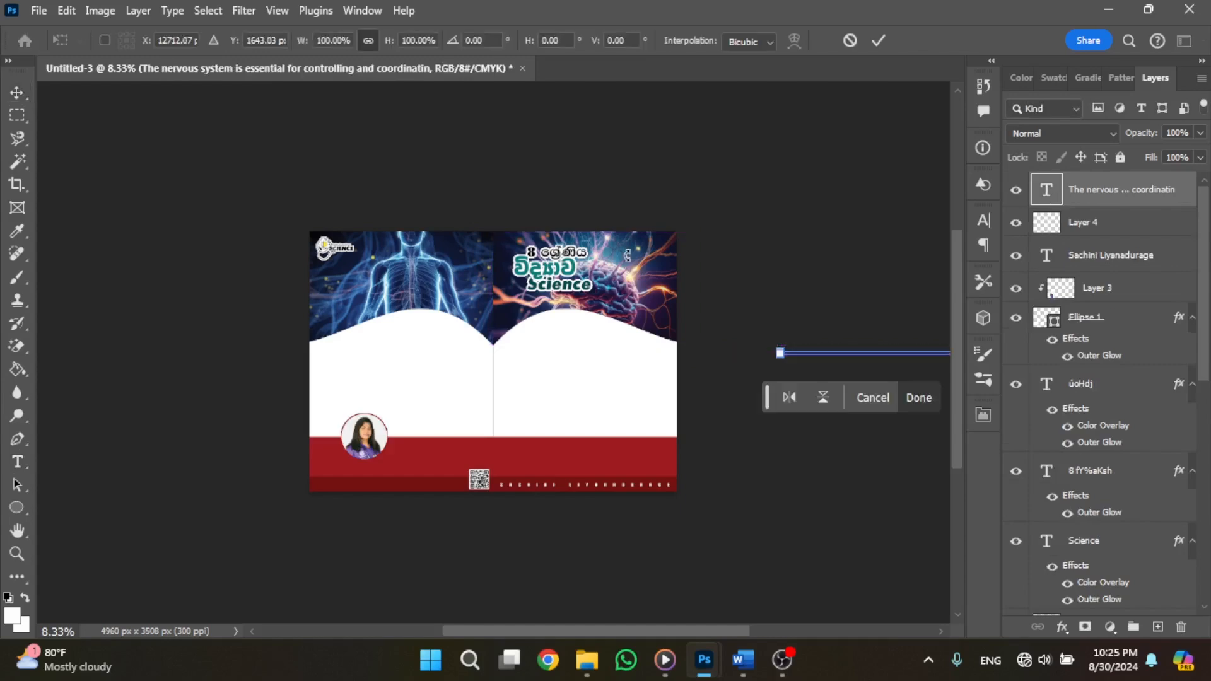
pyautogui.moveTo(825, 351); pyautogui.dragTo(380, 386)
pyautogui.hotkey('ctrl', '+')
pyautogui.hotkey('ctrl', '+')
pyautogui.hotkey('ctrl', '+')
pyautogui.moveTo(252, 419); pyautogui.dragTo(255, 394)
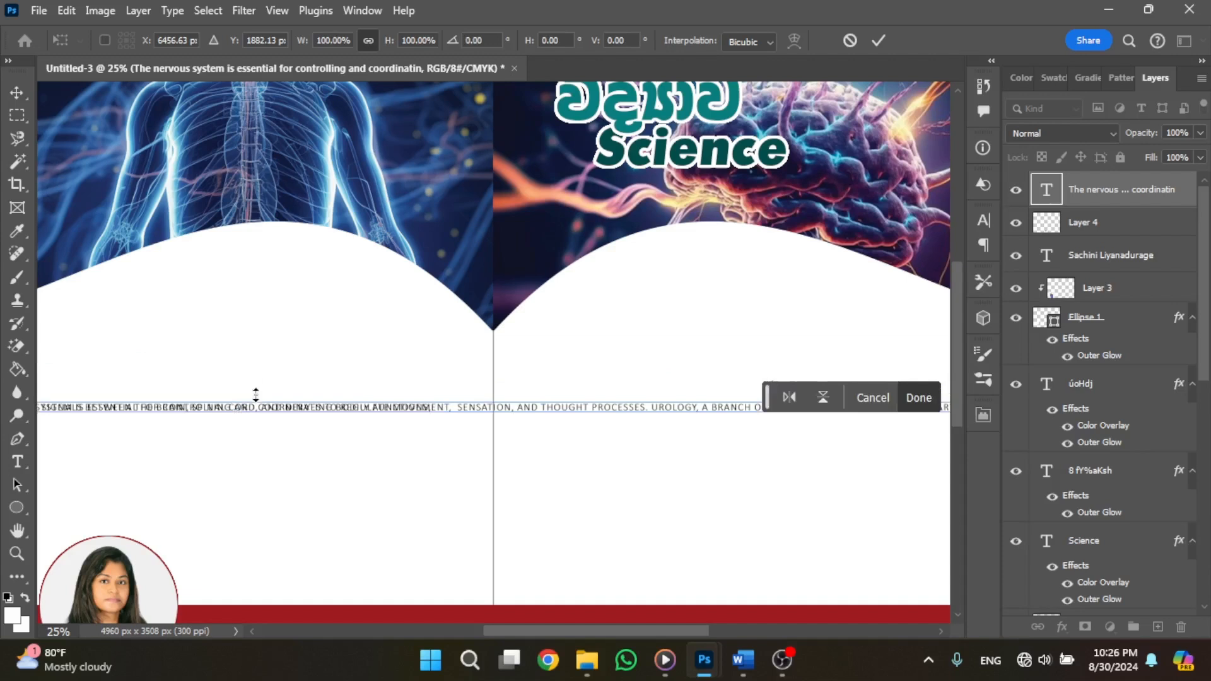
pyautogui.press('Return')
# Set the leading of the whole paragraph to 13 pt
pyautogui.doubleClick(368, 408)
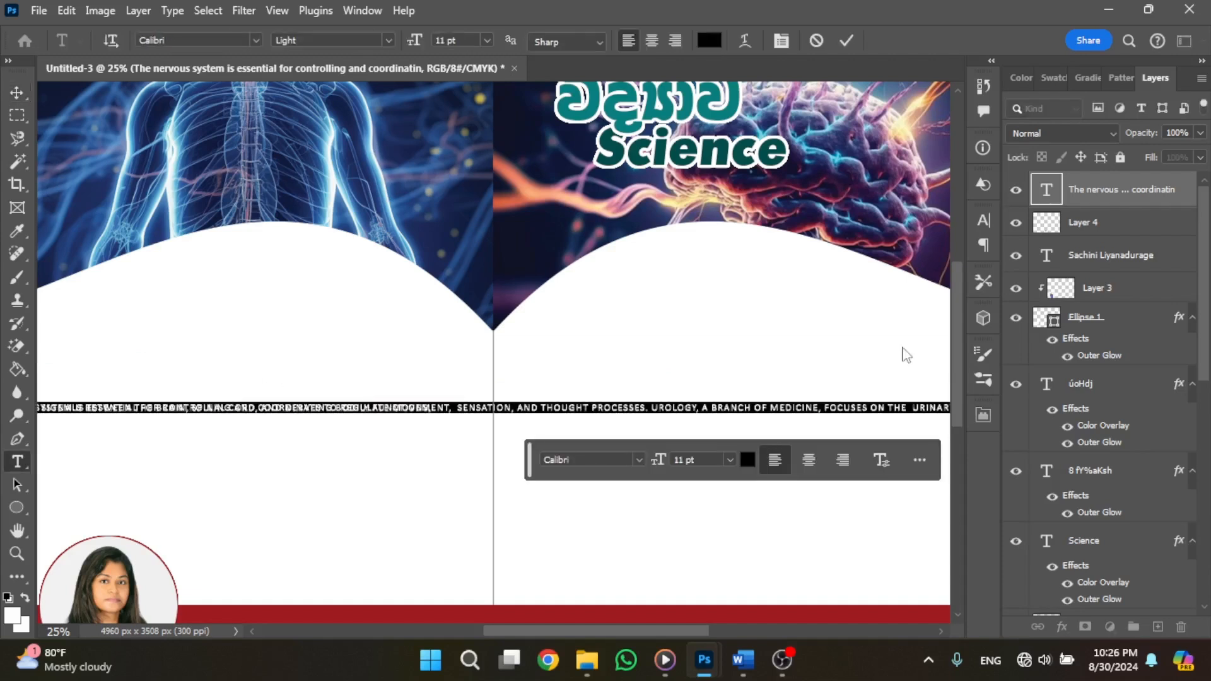
pyautogui.click(983, 221)
pyautogui.write('15')
pyautogui.press('Return')
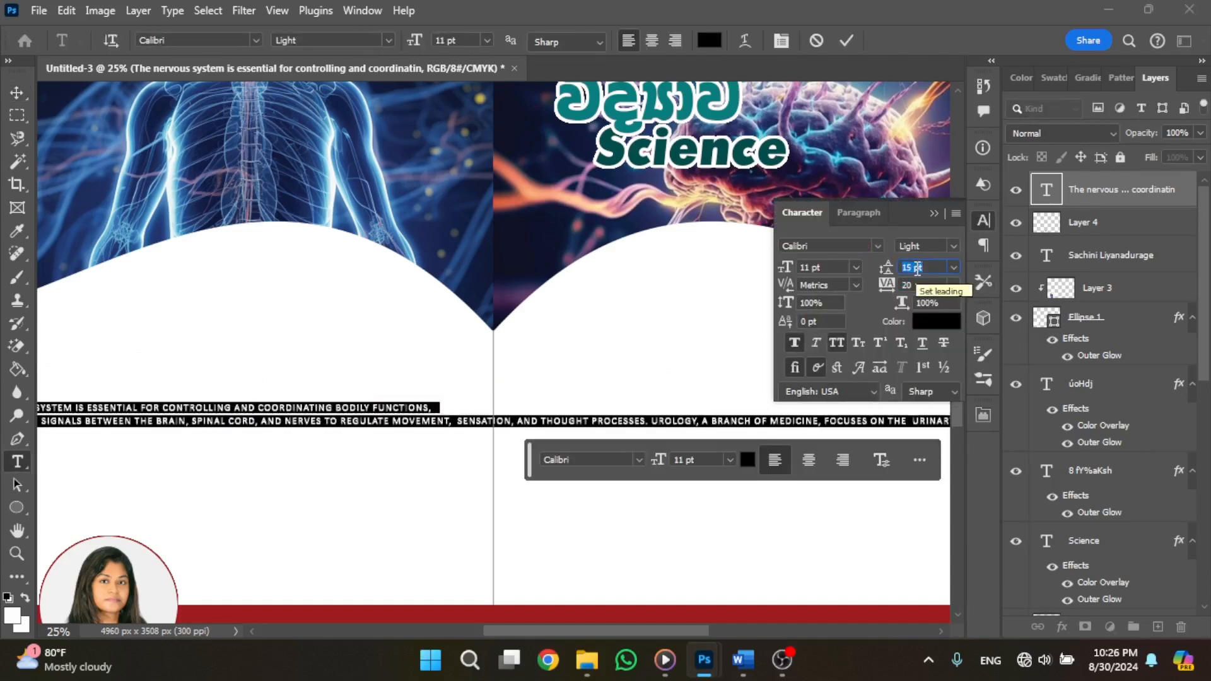
pyautogui.press('Down')
pyautogui.press('Down')
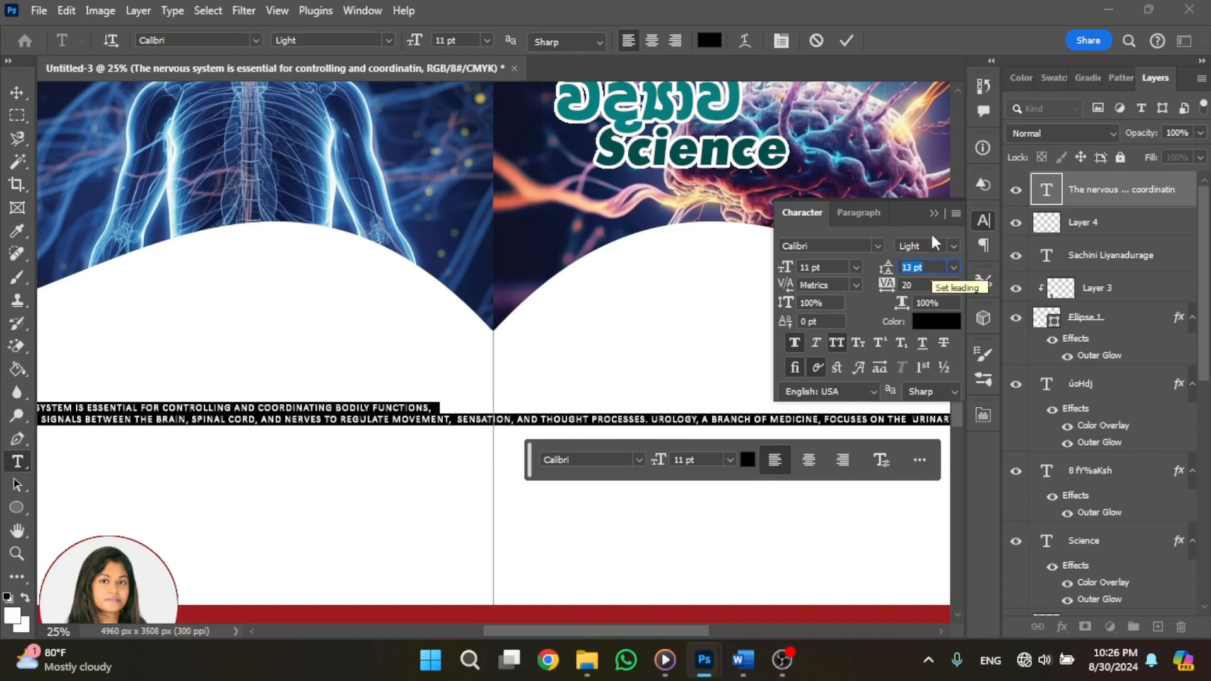
pyautogui.click(934, 213)
# Shift the body paragraph up in the left panel and break lines before "sensation", "system and male" and "and urinary tract"
pyautogui.moveTo(587, 629); pyautogui.dragTo(502, 604)
pyautogui.moveTo(333, 433); pyautogui.dragTo(338, 400)
pyautogui.click(807, 370)
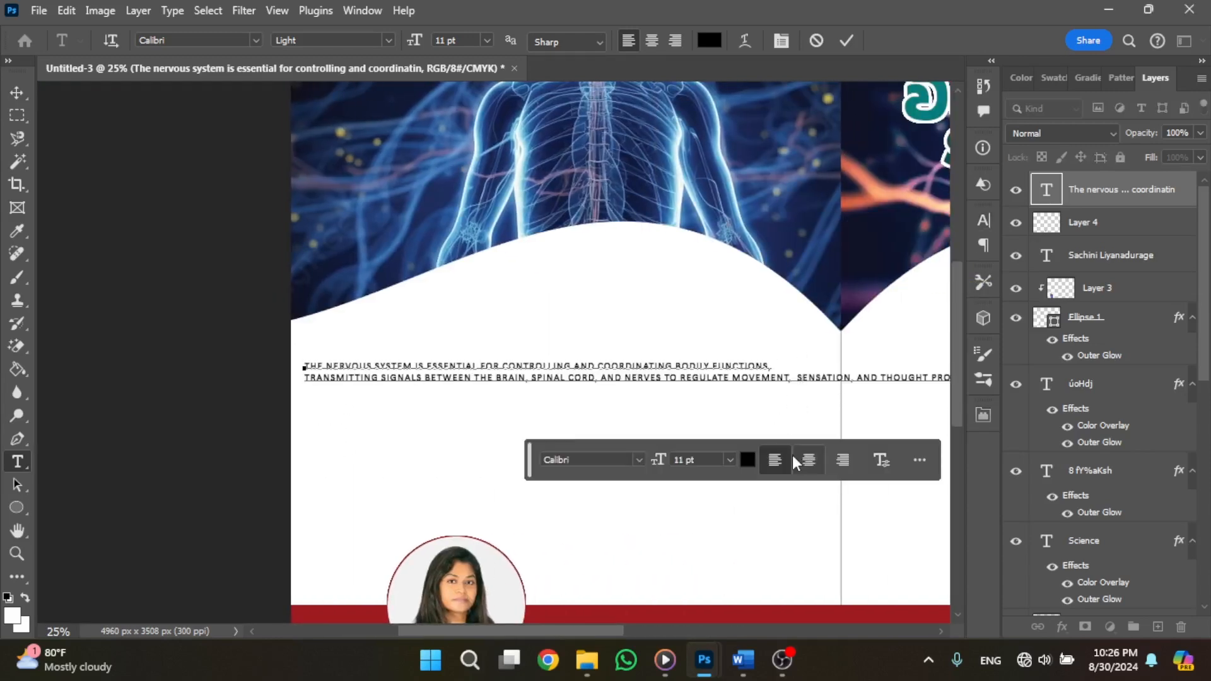
pyautogui.press('Return')
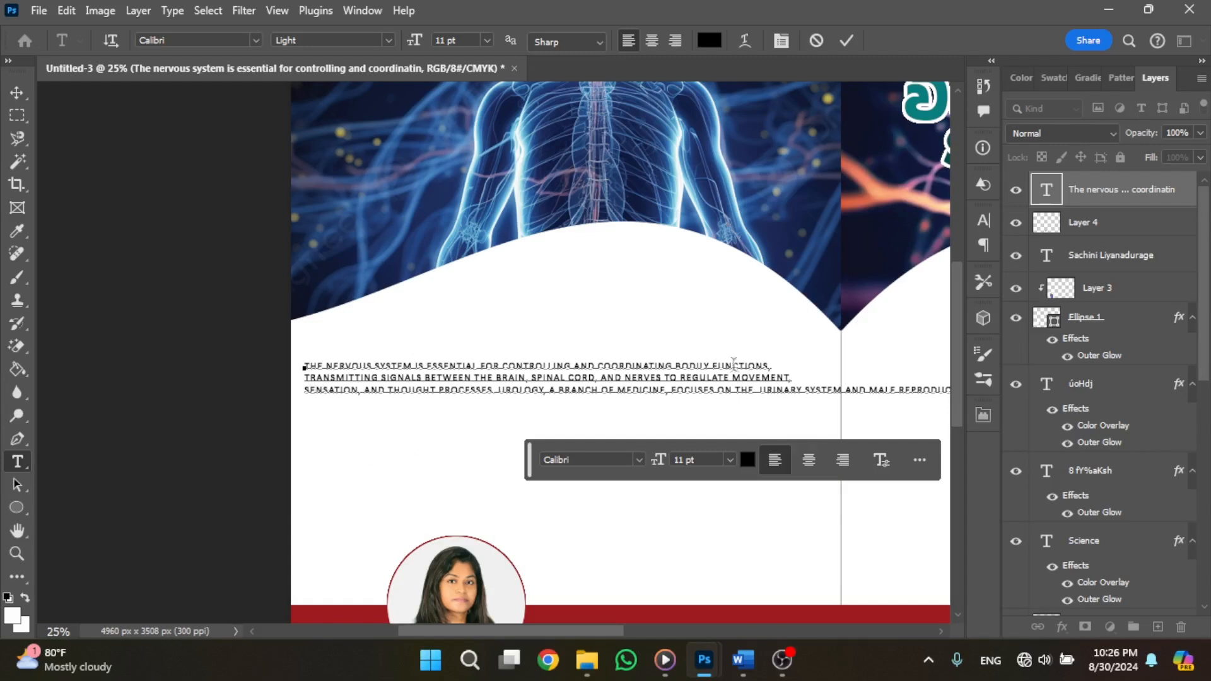
pyautogui.press('Return')
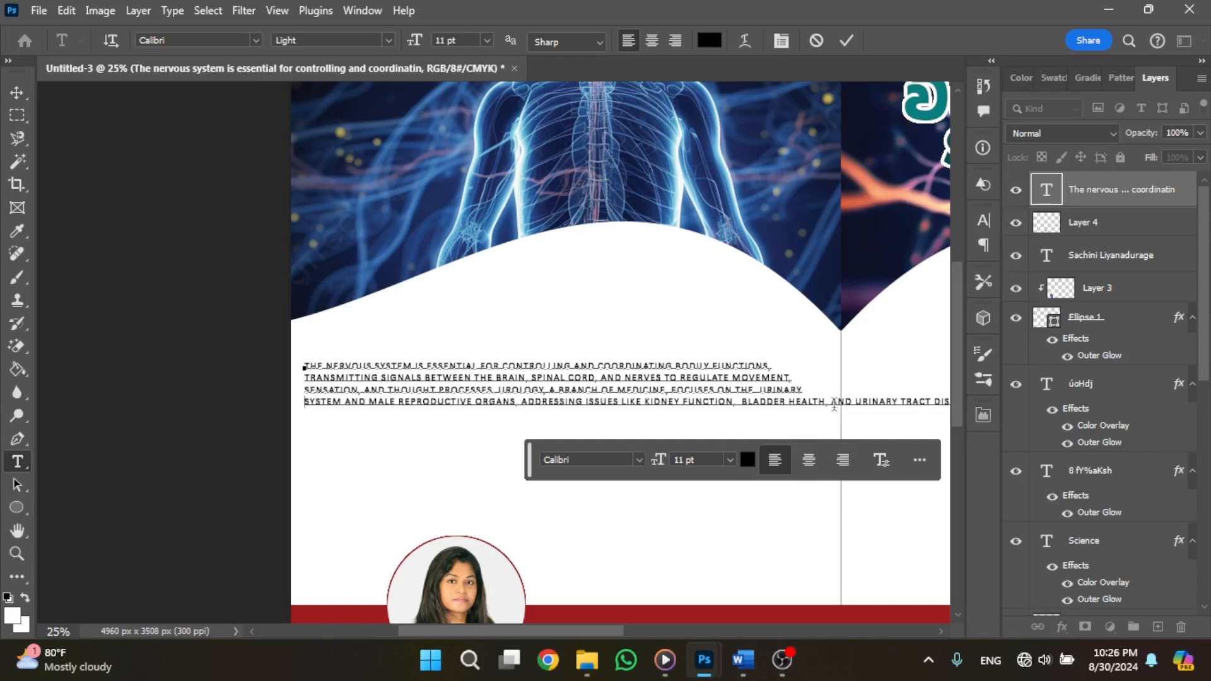
pyautogui.press('Return')
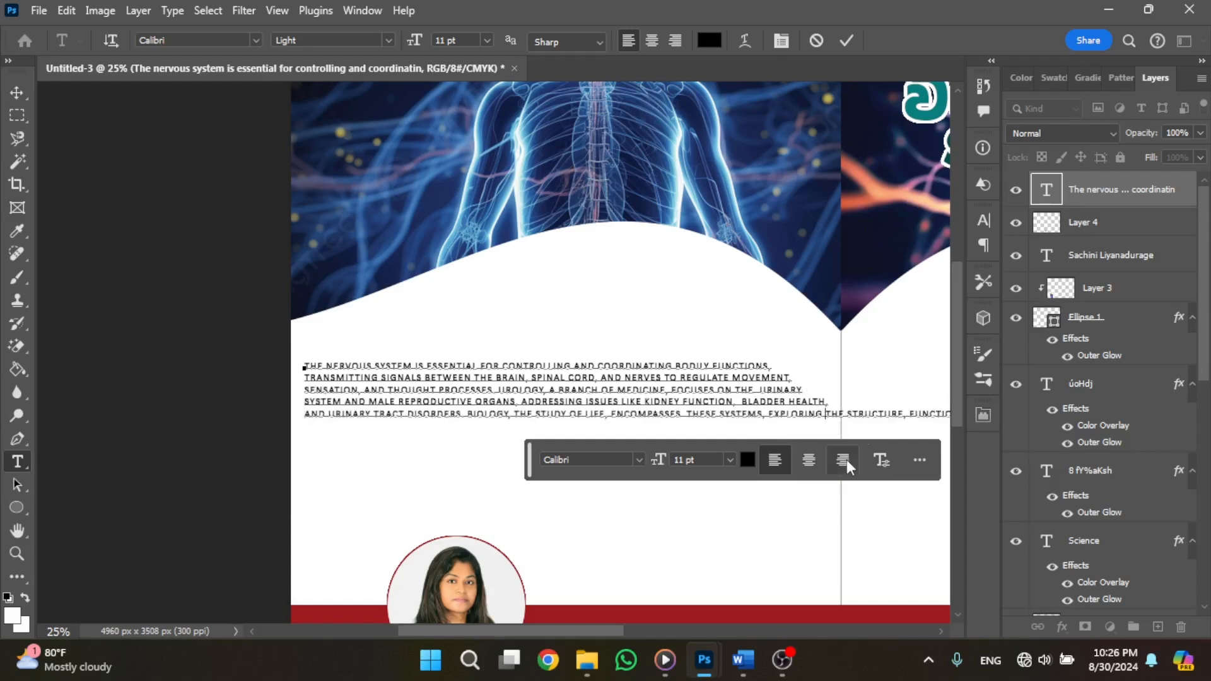
pyautogui.press('Return')
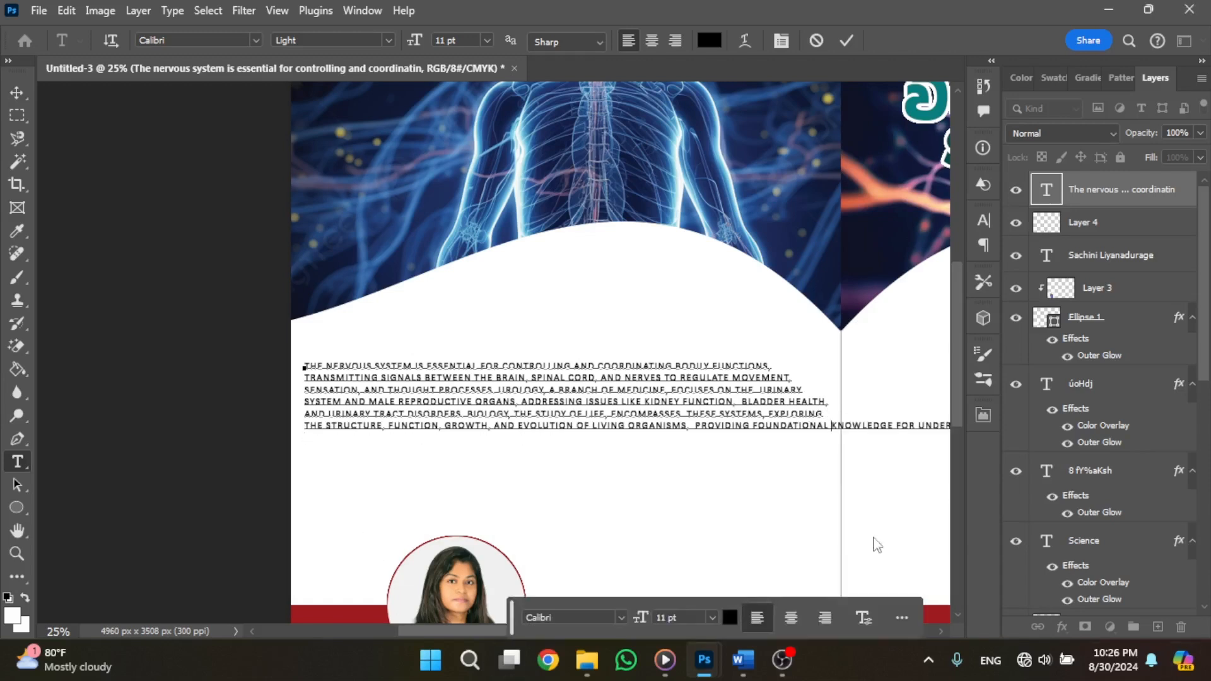
pyautogui.press('Return')
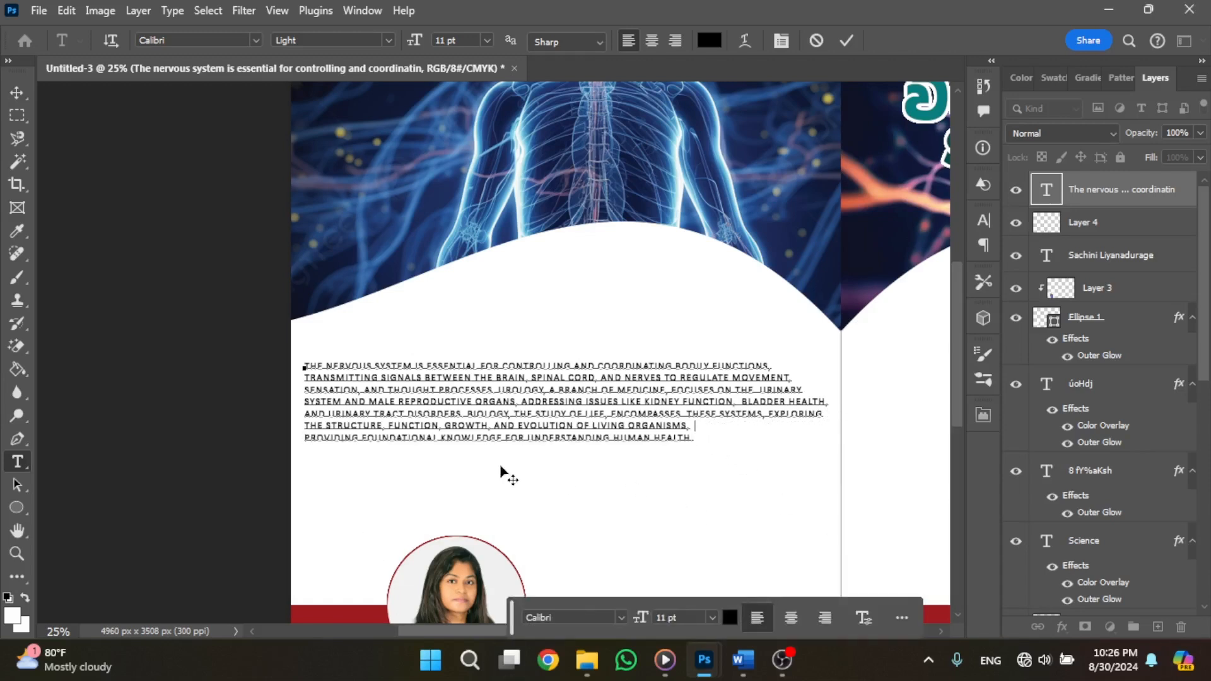
pyautogui.press('BackSpace')
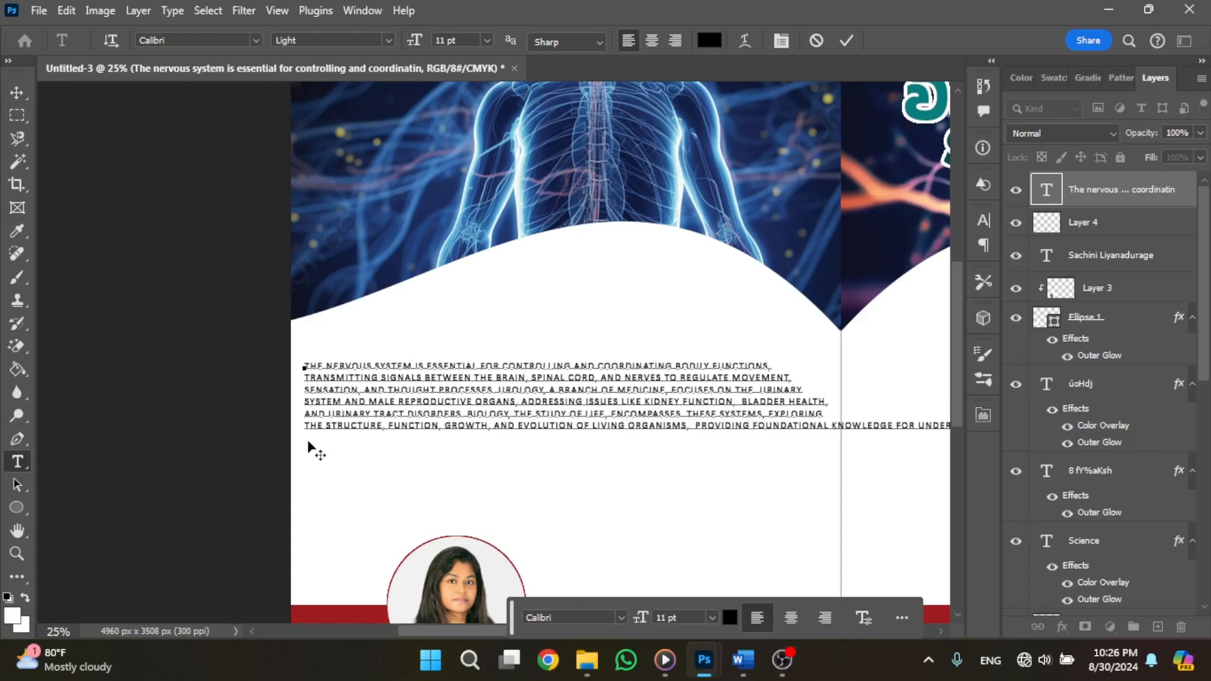
pyautogui.press('BackSpace')
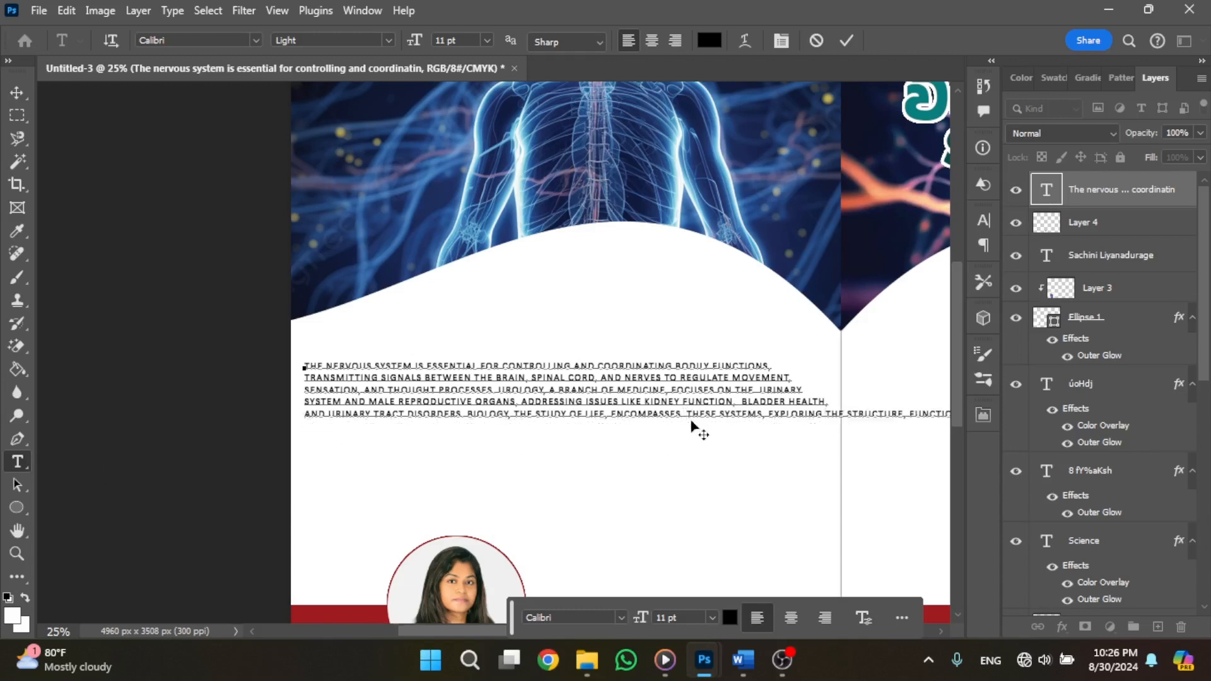
# Break lines before "these systems" and "providing", and scale the whole paragraph down to about 10.21 pt
pyautogui.press('Return')
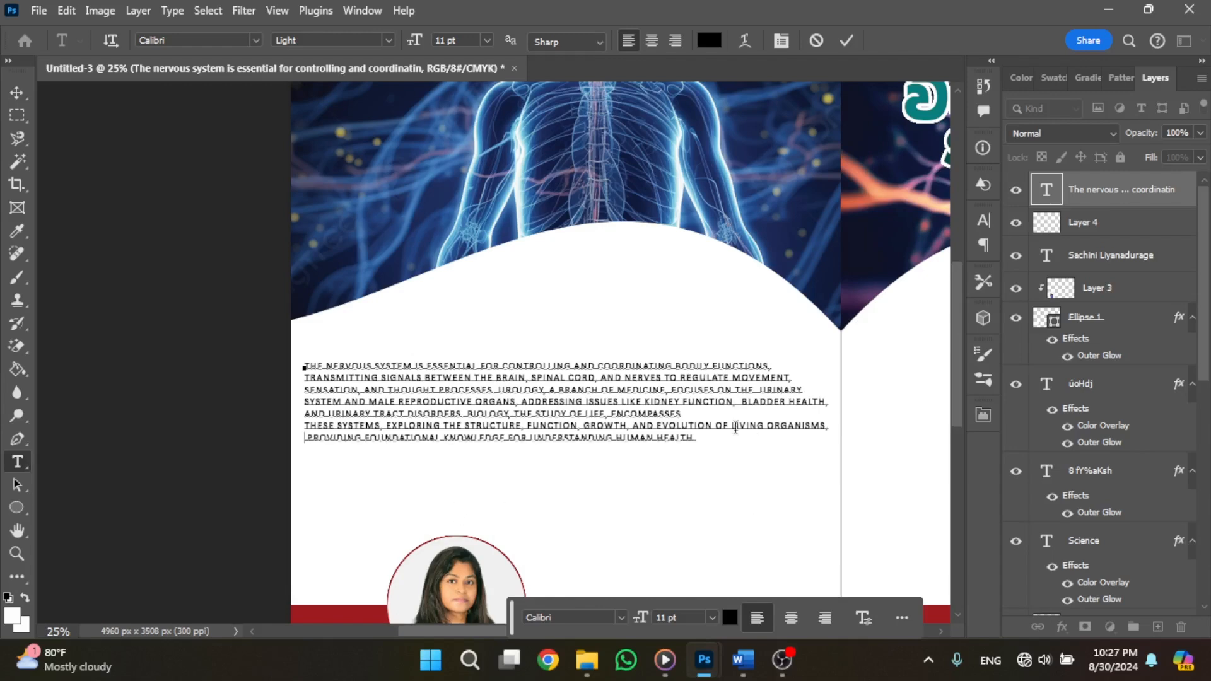
pyautogui.click(17, 93)
pyautogui.moveTo(828, 438); pyautogui.dragTo(792, 421)
pyautogui.moveTo(502, 399); pyautogui.dragTo(509, 387)
pyautogui.press('Return')
# Remove the faux bold and all-caps styling from the entire left-panel paragraph
pyautogui.doubleClick(1046, 189)
pyautogui.click(982, 220)
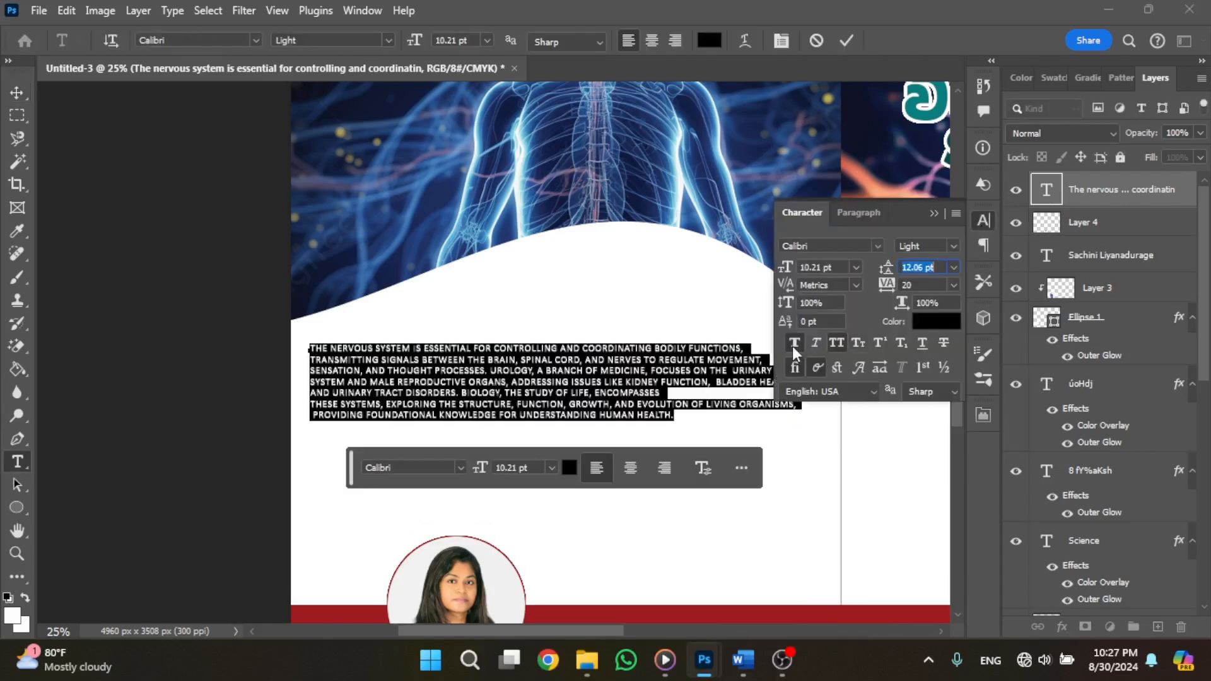
pyautogui.click(796, 343)
pyautogui.click(839, 342)
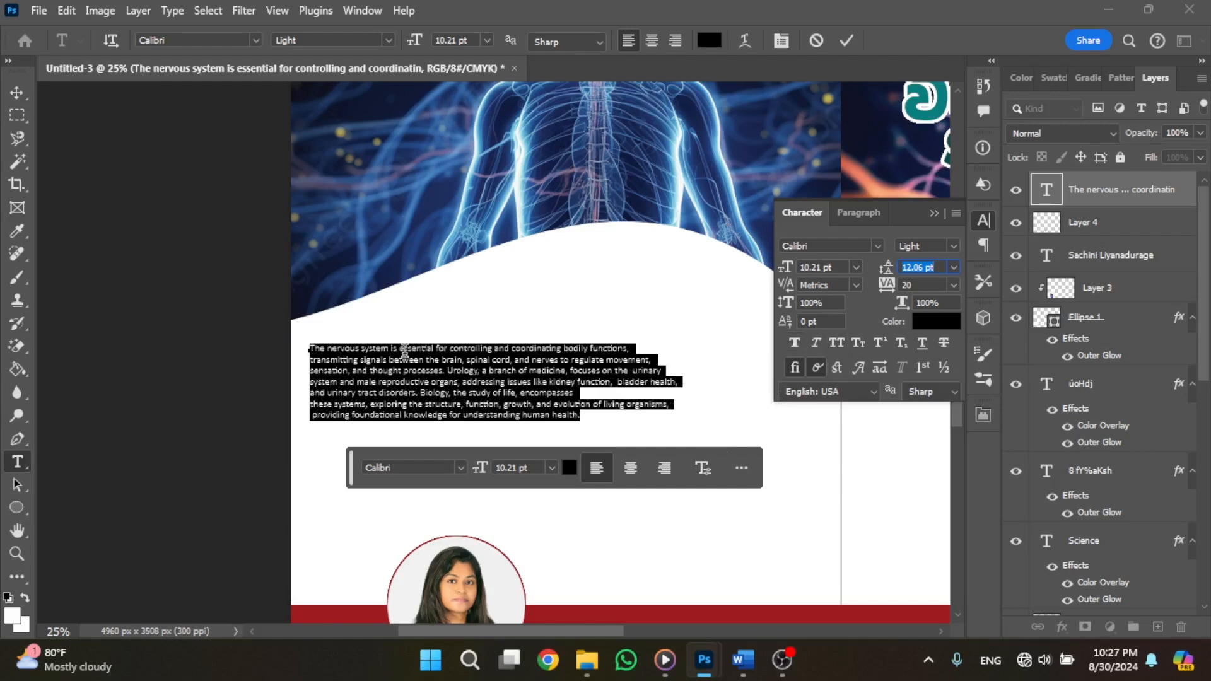
# Scale the left-panel paragraph up to about 110.79% and shift it slightly down
pyautogui.click(17, 93)
pyautogui.hotkey('ctrl', 't')
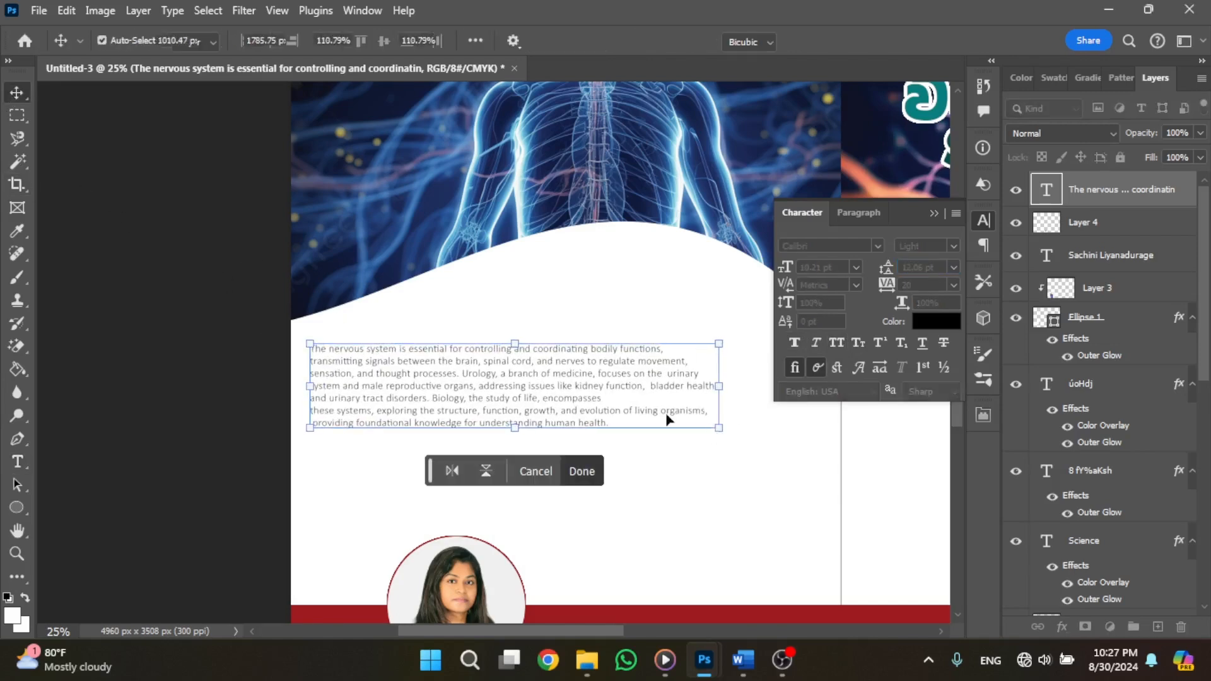
pyautogui.moveTo(665, 413); pyautogui.dragTo(668, 424)
pyautogui.press('Return')
# Copy the skin cross-section image from the Untitled-1 document containing the portrait into the brochure
pyautogui.scroll(-2, 776, 576)
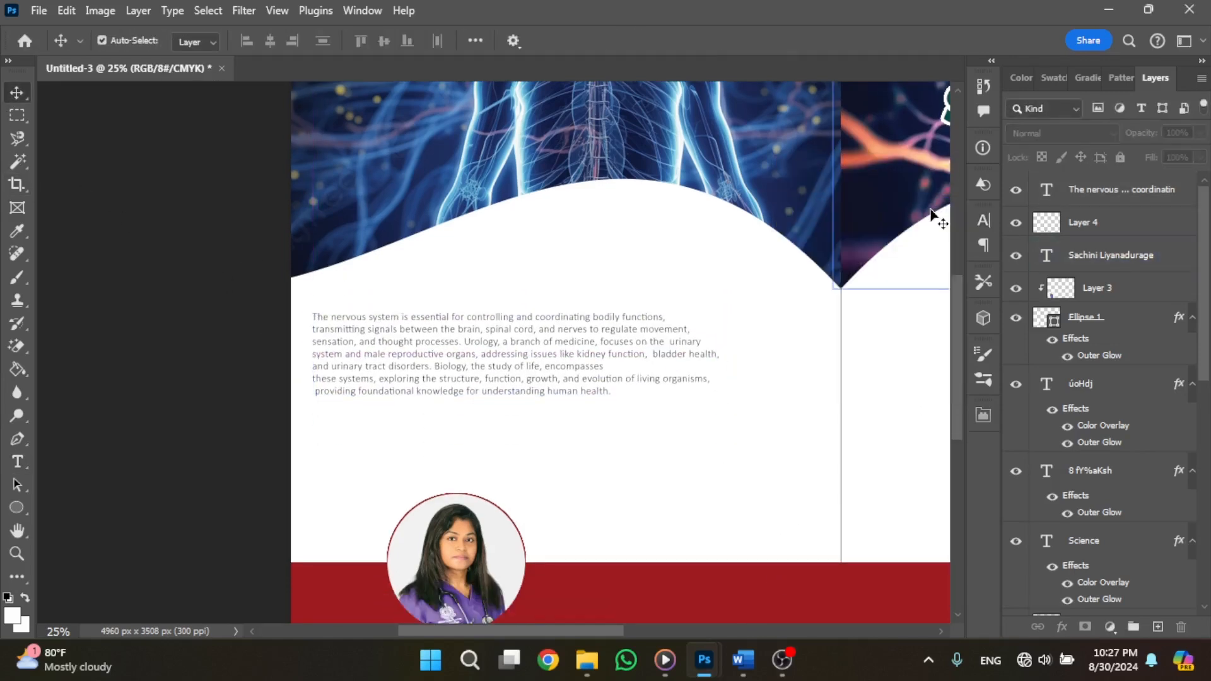
pyautogui.hotkey('ctrl', '-')
pyautogui.hscroll(5, 635, 473)
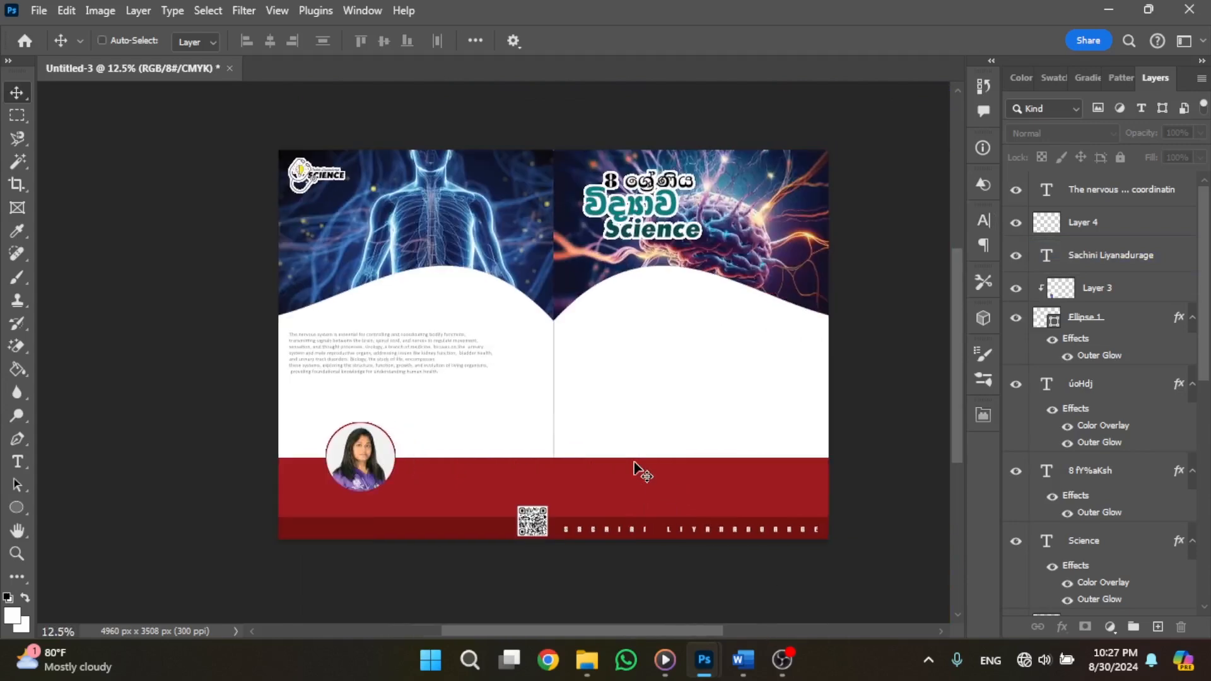
pyautogui.moveTo(704, 659)
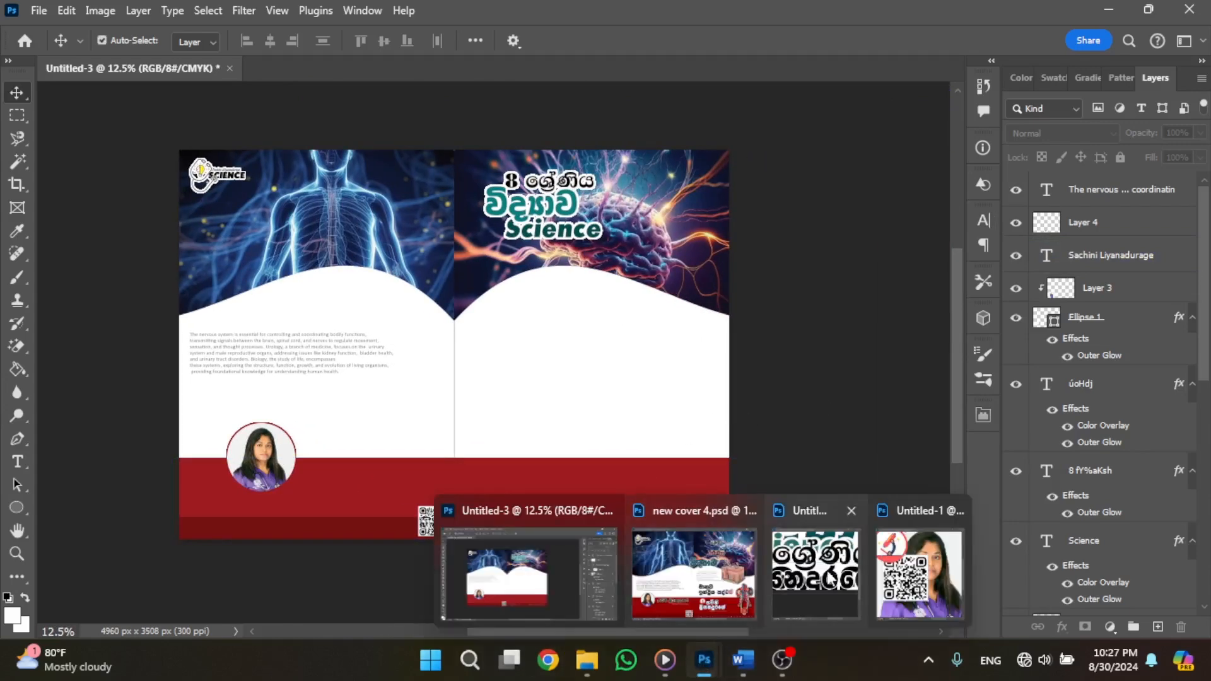
pyautogui.click(920, 570)
pyautogui.moveTo(569, 190); pyautogui.dragTo(550, 126)
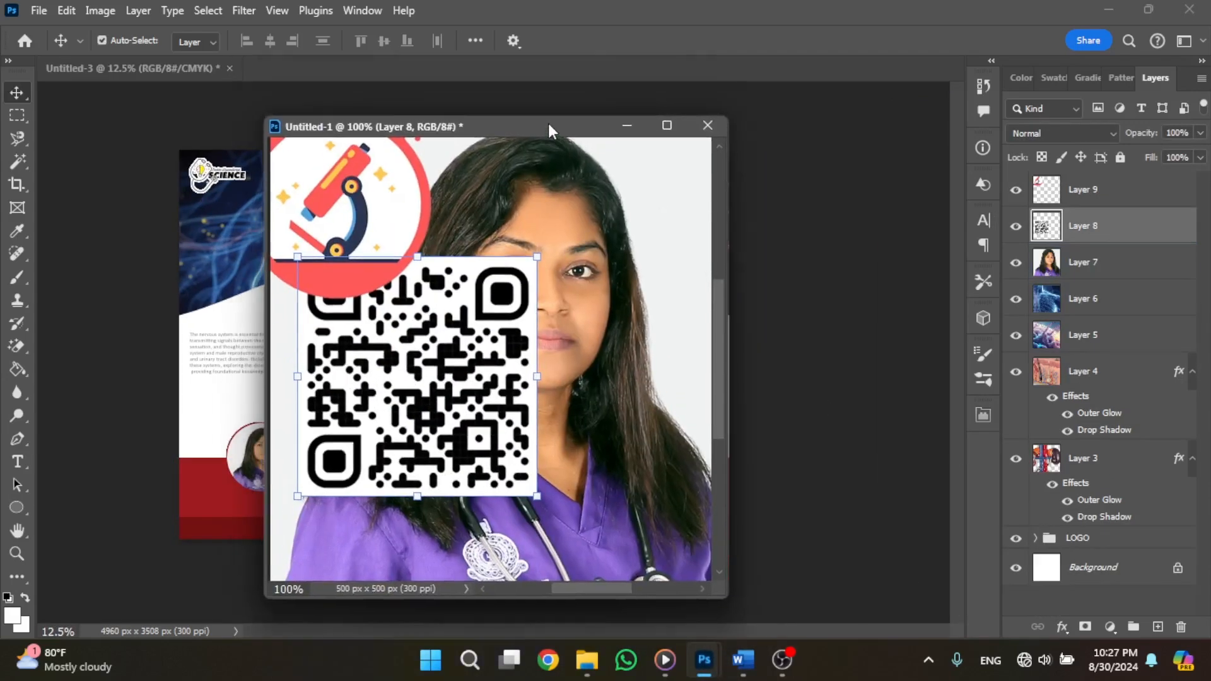
pyautogui.moveTo(1072, 371); pyautogui.dragTo(171, 205)
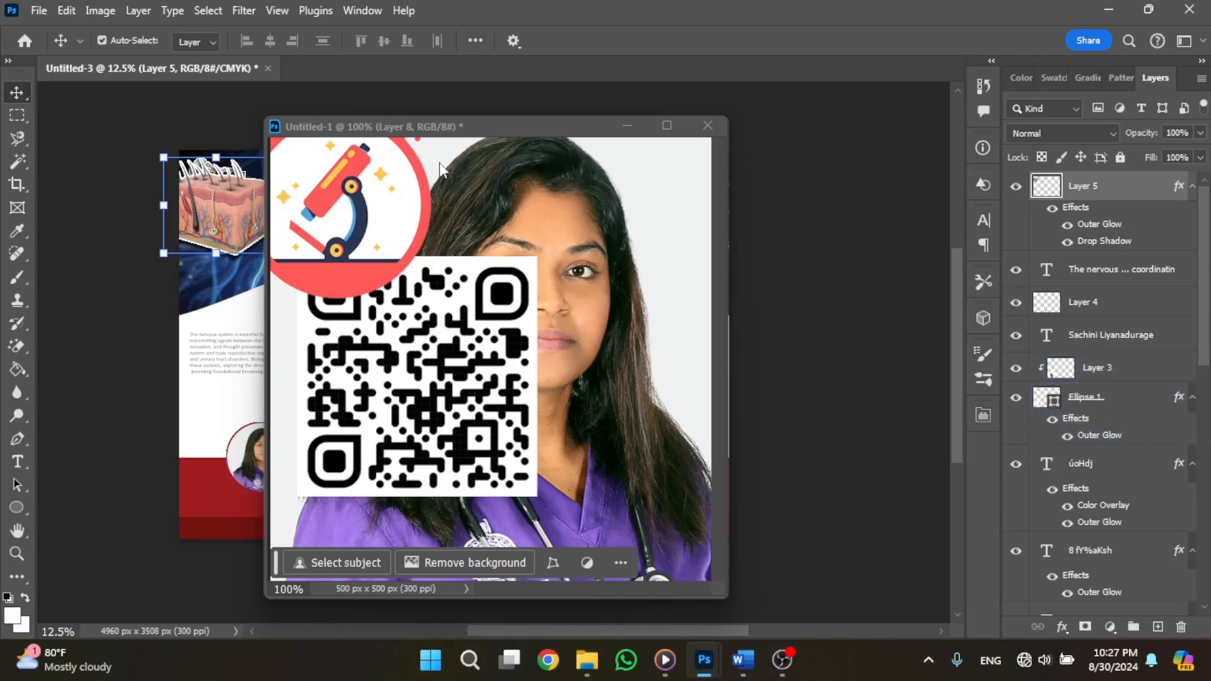
# Copy the urinary system image from Untitled-1 onto the lower right part of the brochure's right panel
pyautogui.click(438, 128)
pyautogui.doubleClick(1095, 461)
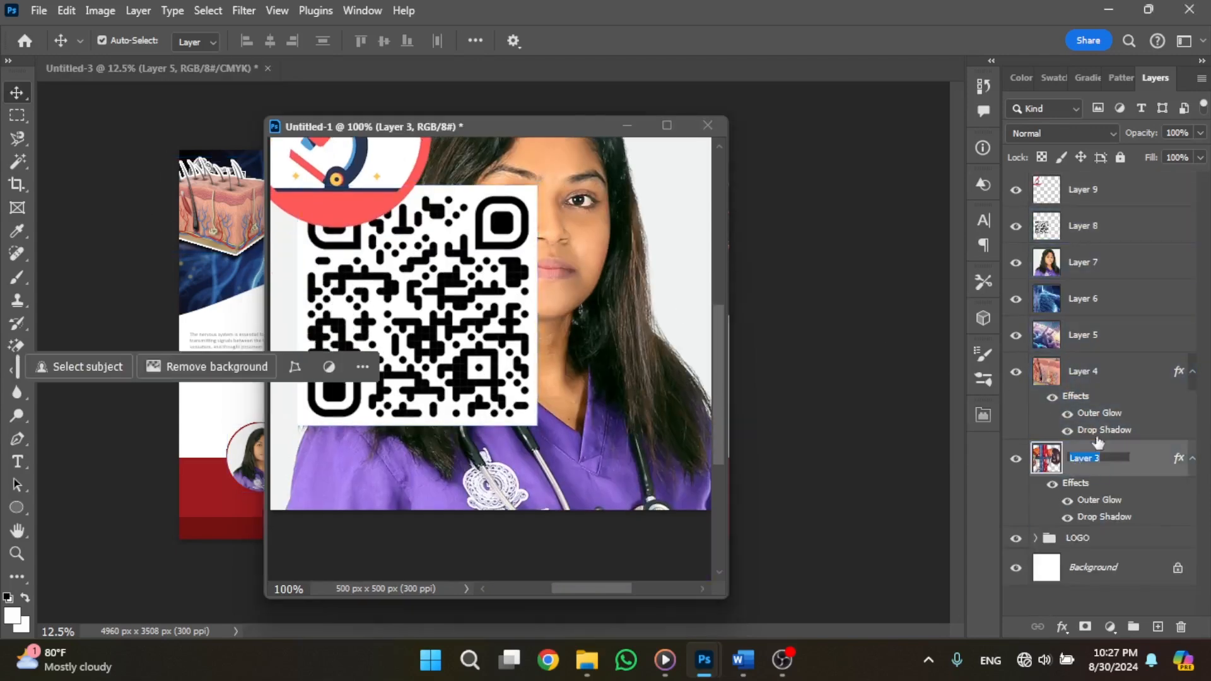
pyautogui.moveTo(1098, 444); pyautogui.dragTo(680, 420)
# Erase the stray specks around the urinary system image with the Eraser tool
pyautogui.rightClick(17, 346)
pyautogui.click(63, 347)
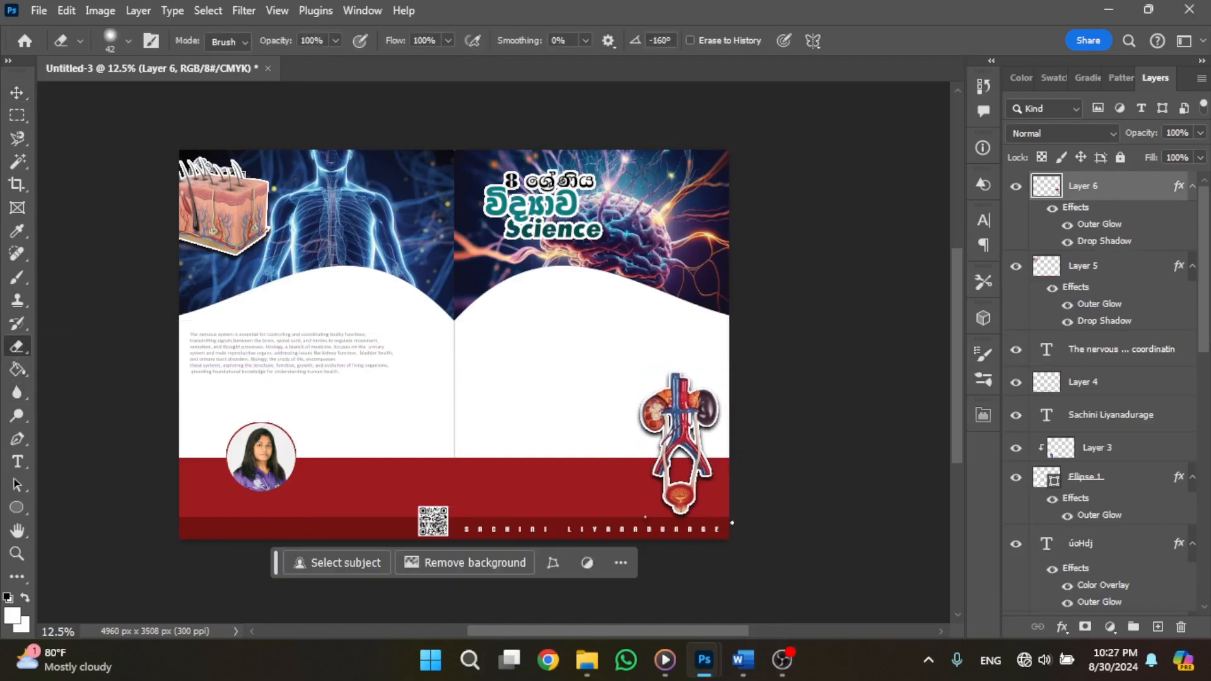
pyautogui.rightClick(613, 454)
pyautogui.moveTo(732, 363); pyautogui.dragTo(745, 364)
pyautogui.click(590, 488)
# Nudge the urinary system image toward the right edge and move the skin image below the right panel's heading
pyautogui.click(17, 93)
pyautogui.moveTo(707, 414); pyautogui.dragTo(716, 409)
pyautogui.moveTo(215, 219); pyautogui.dragTo(624, 311)
pyautogui.click(864, 321)
pyautogui.click(694, 449)
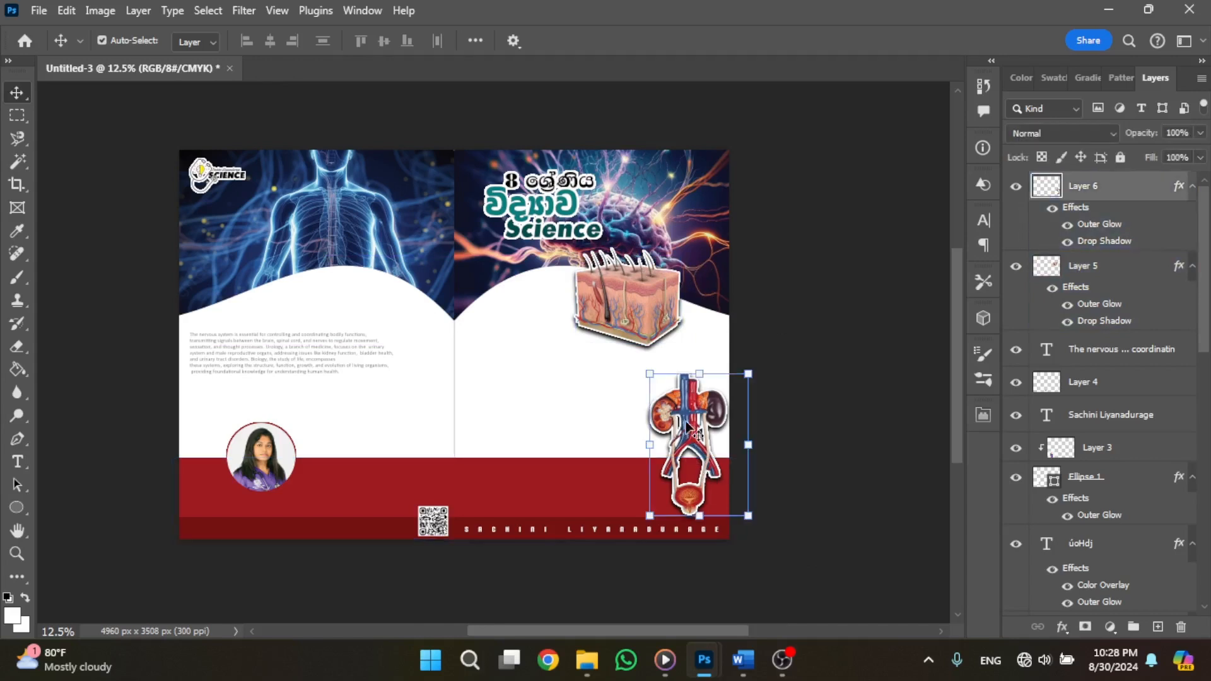
# Move the portrait together with its circle slightly to the left in the left panel
pyautogui.click(521, 421)
pyautogui.click(264, 461)
pyautogui.keyDown('ctrl'); pyautogui.click(1135, 483); pyautogui.keyUp('ctrl')
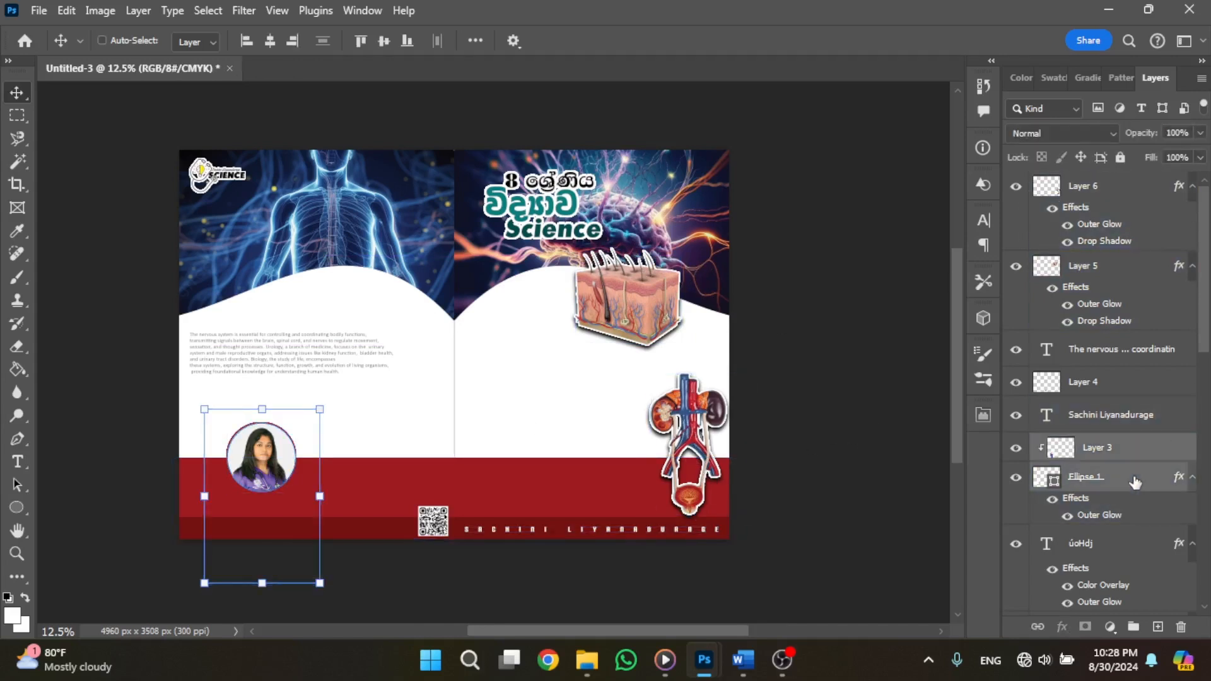
pyautogui.moveTo(265, 463); pyautogui.dragTo(254, 462)
pyautogui.click(454, 378)
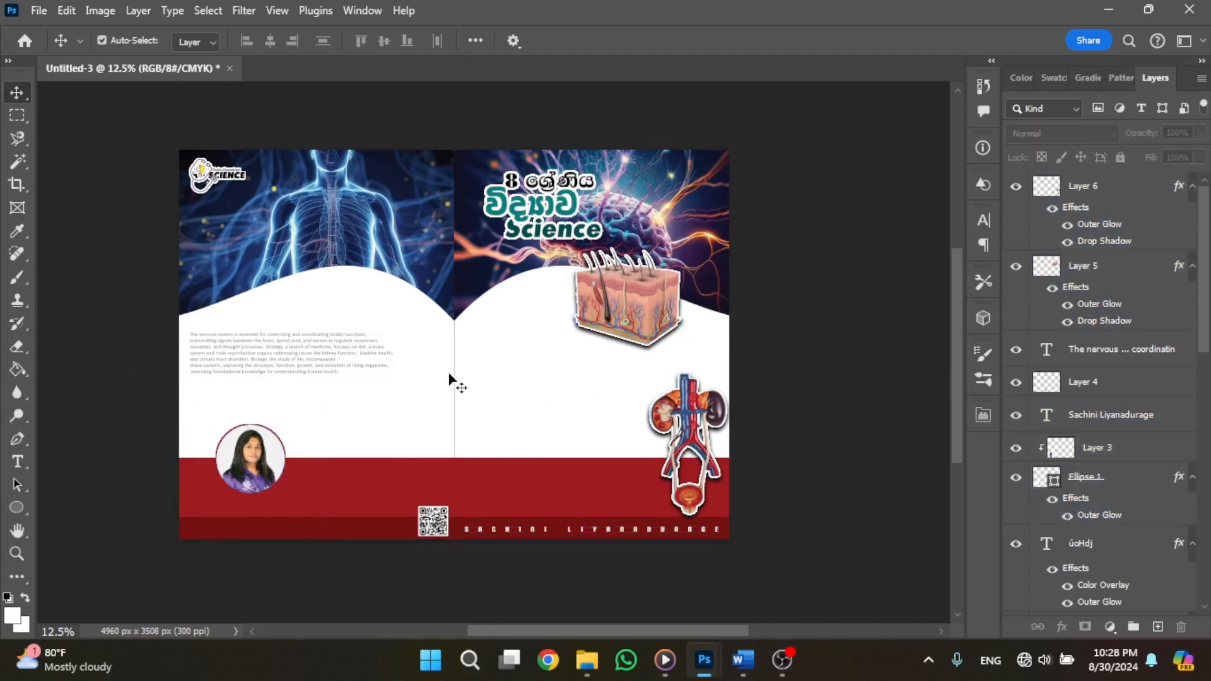
# Bring the italic "The nervous system controls and coordinates" paragraph from the other Untitled-1 document into the right panel's white area
pyautogui.scroll(-2, 452, 376)
pyautogui.scroll(3, 452, 372)
pyautogui.hotkey('ctrl', '+')
pyautogui.hscroll(-5, 452, 372)
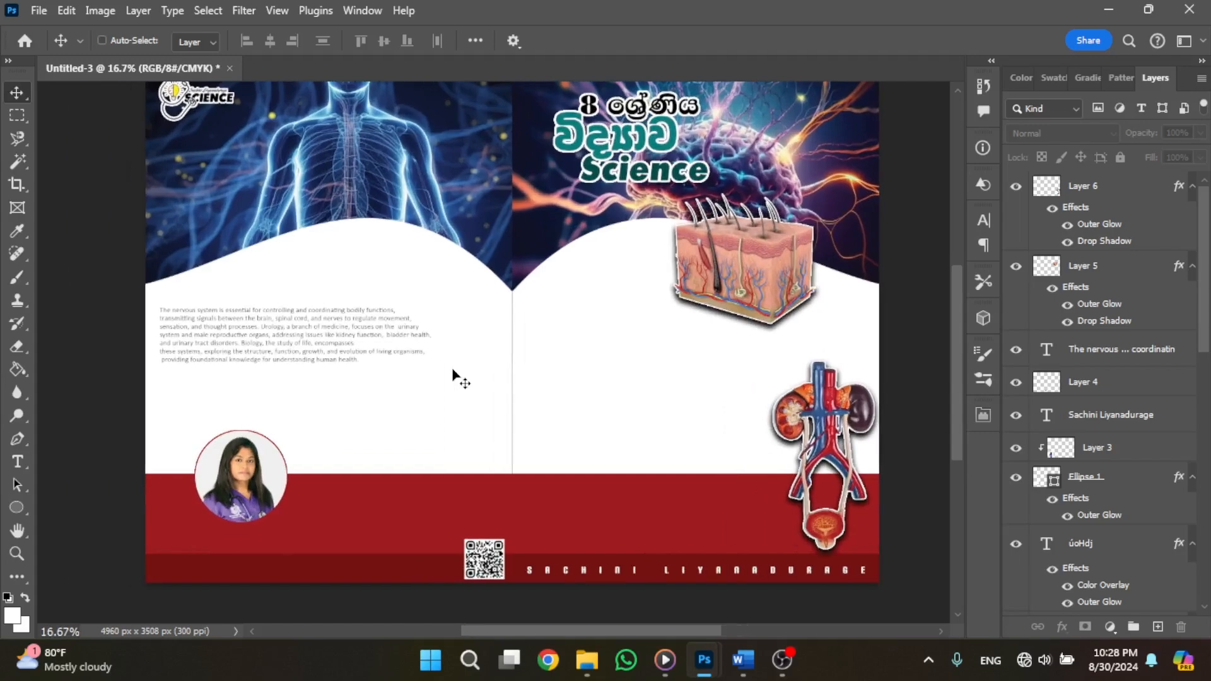
pyautogui.scroll(2, 452, 372)
pyautogui.moveTo(705, 664)
pyautogui.click(879, 570)
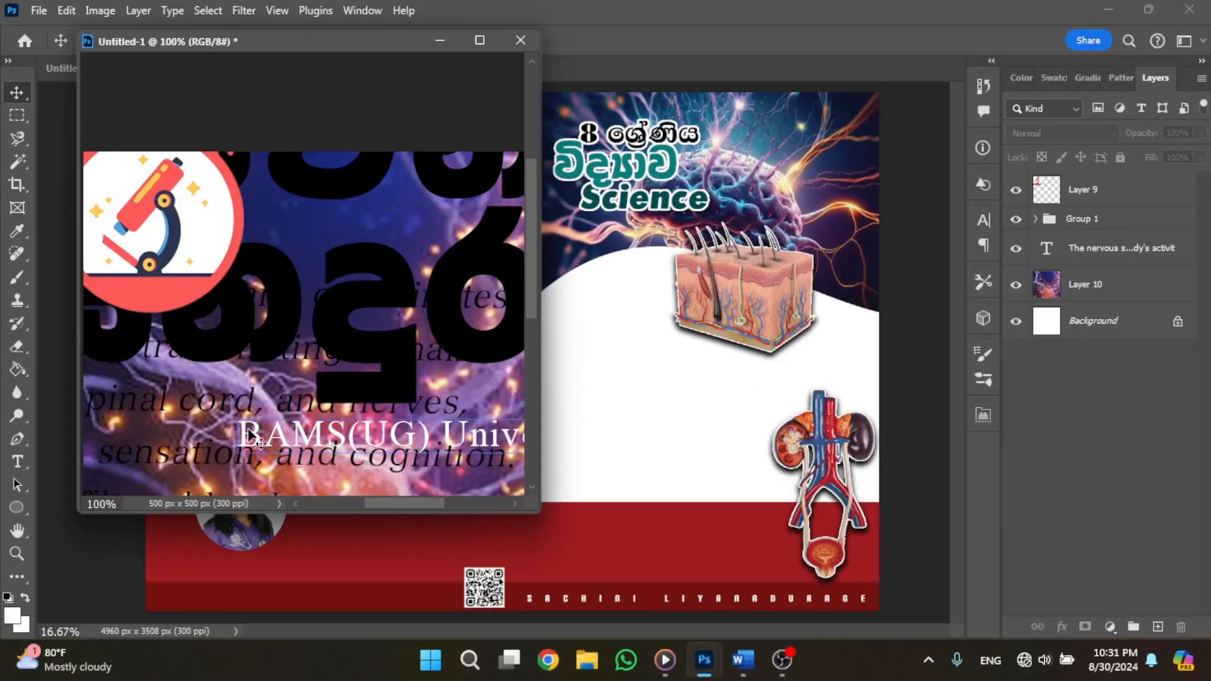
pyautogui.moveTo(478, 40); pyautogui.dragTo(630, 154)
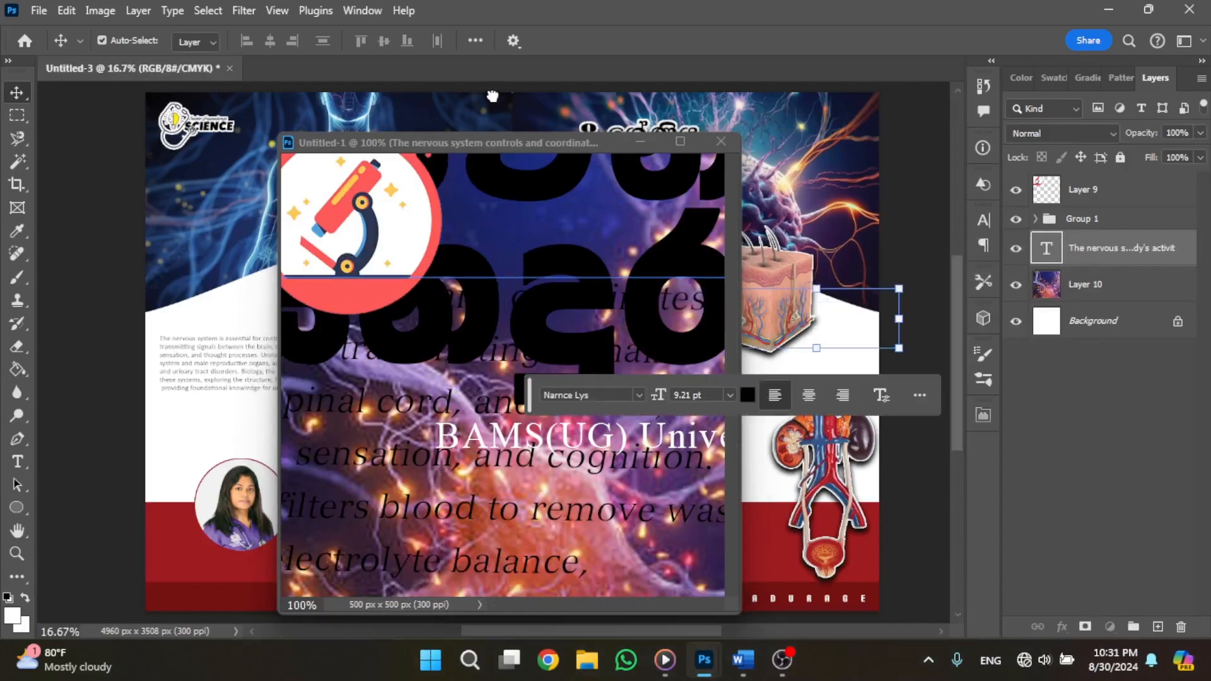
pyautogui.click(640, 142)
pyautogui.moveTo(770, 316); pyautogui.dragTo(578, 345)
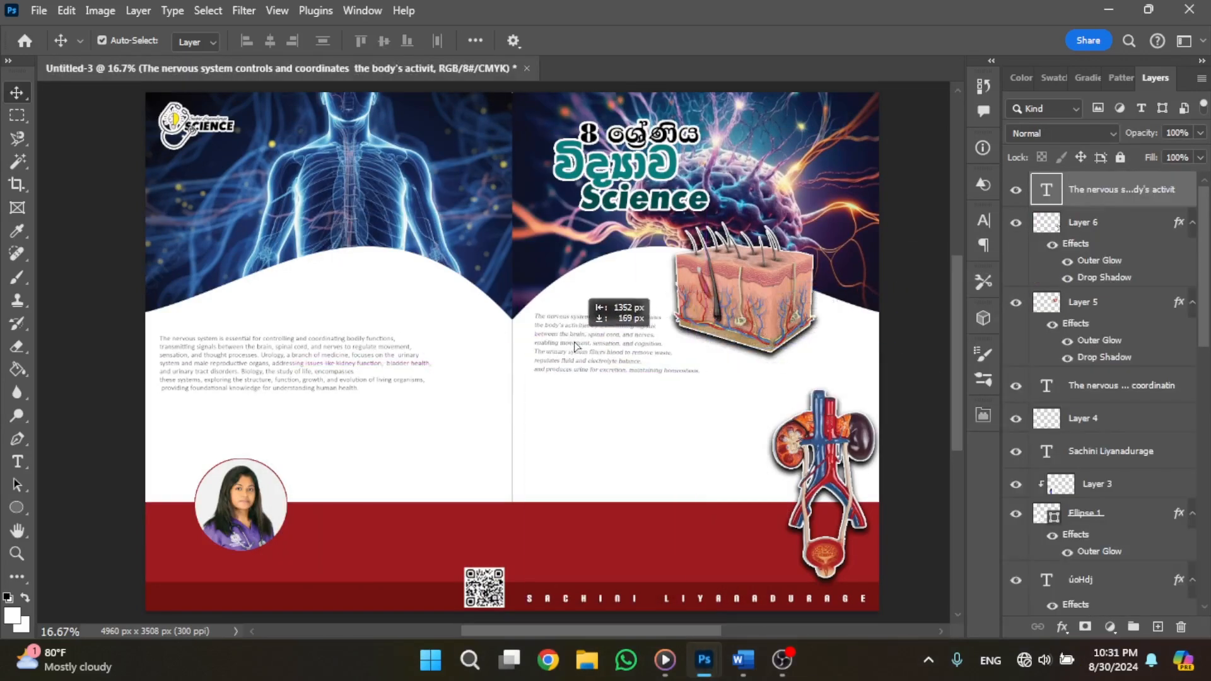
pyautogui.click(565, 479)
# Start a new 34 pt text line in the right panel below the italic paragraph
pyautogui.scroll(-2, 624, 440)
pyautogui.click(17, 461)
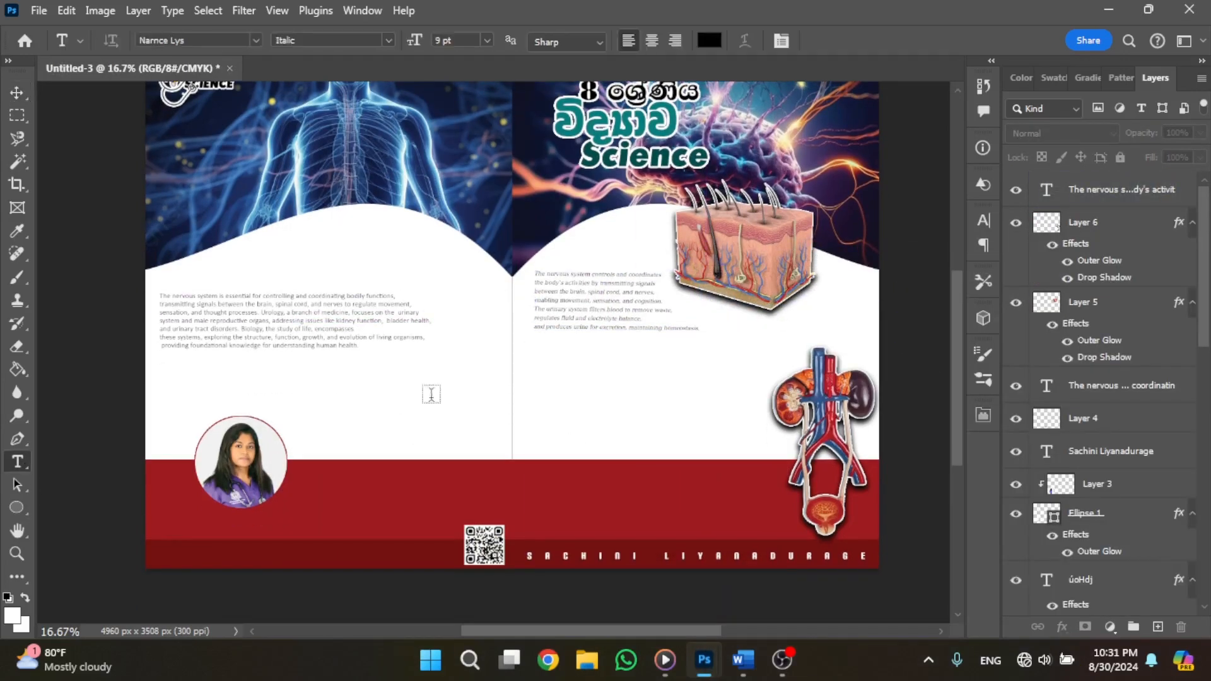
pyautogui.click(577, 371)
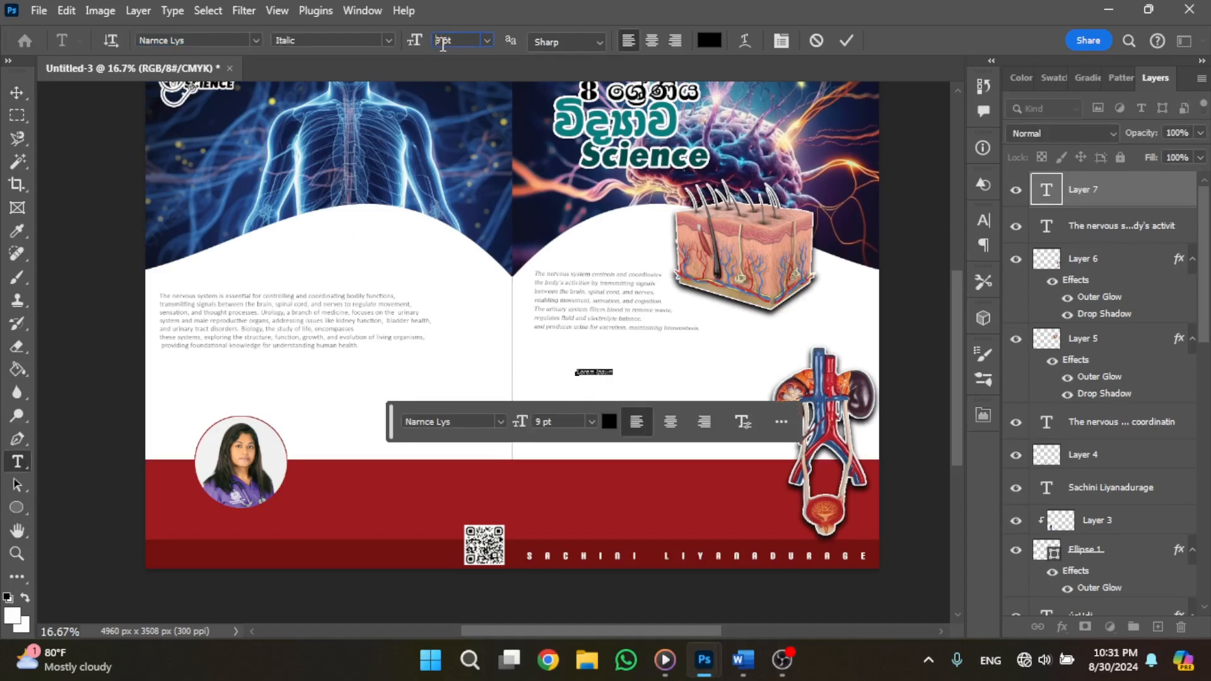
# Copy the heading "මානව ඉන්ද්‍රිය පද්ධති" from the Word document and paste it over the placeholder text in Photoshop
pyautogui.click(742, 661)
pyautogui.moveTo(802, 375); pyautogui.dragTo(648, 379)
pyautogui.click(689, 364)
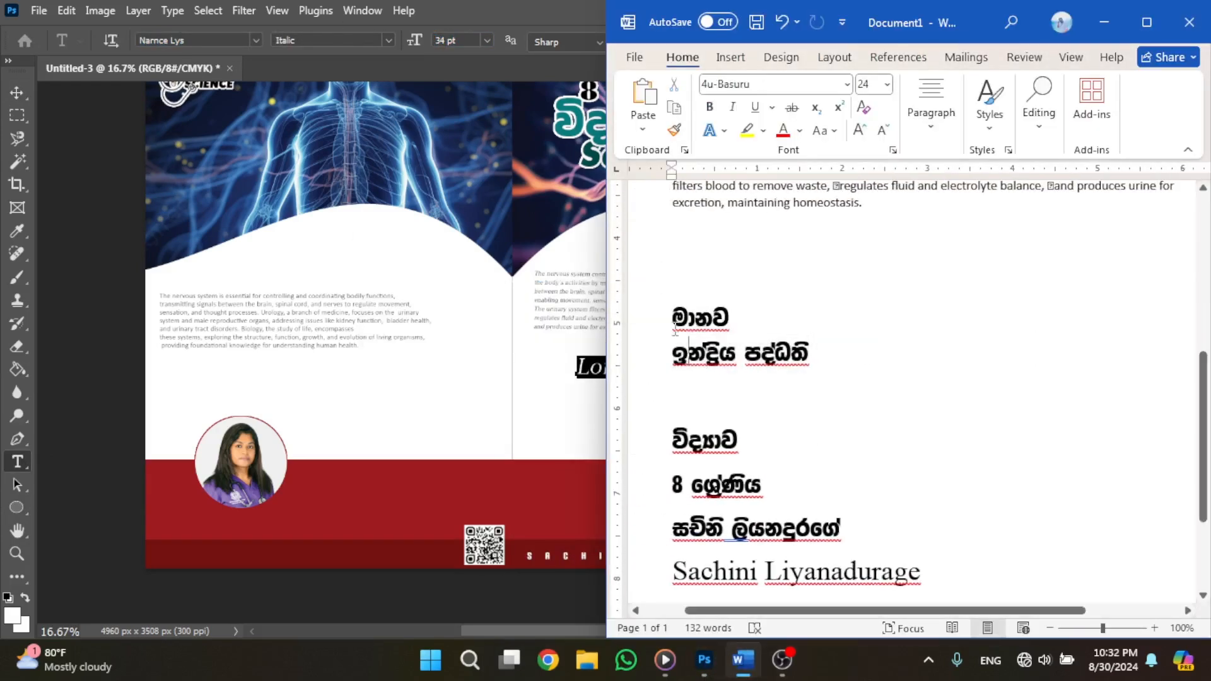
pyautogui.moveTo(672, 321); pyautogui.dragTo(802, 370)
pyautogui.rightClick(803, 371)
pyautogui.click(820, 80)
pyautogui.click(598, 331)
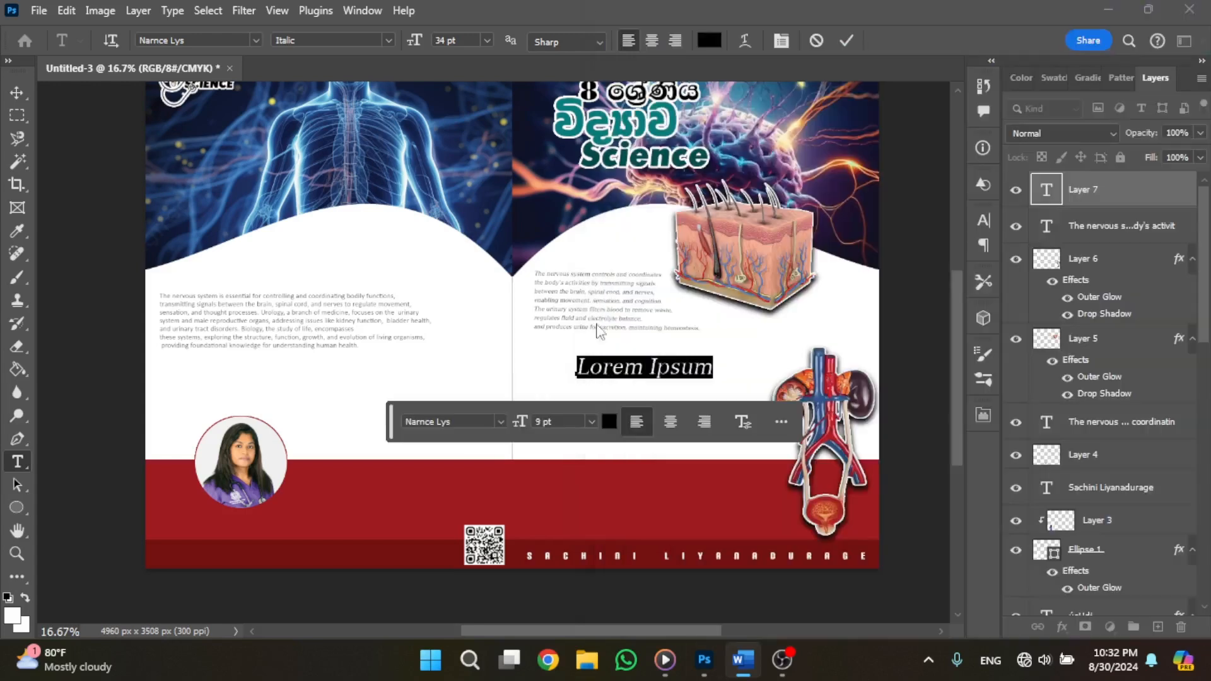
# Set the pasted Sinhala heading in the 4u-Asiri font at 51 pt
pyautogui.click(255, 41)
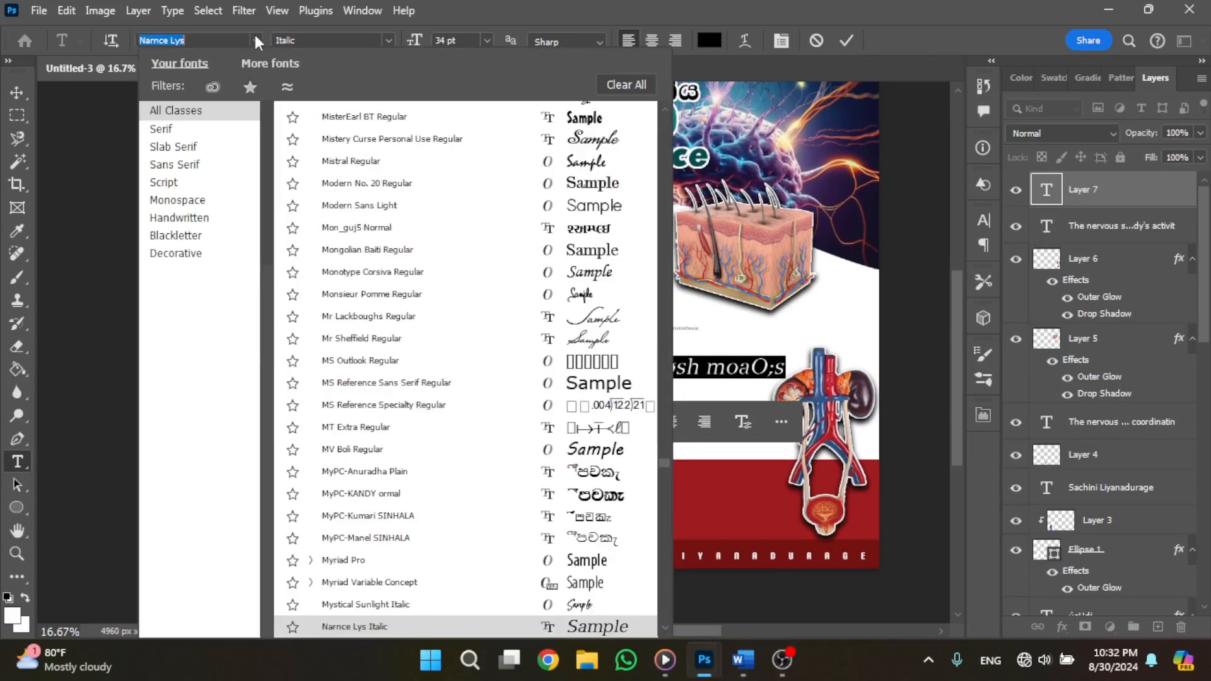
pyautogui.moveTo(664, 465); pyautogui.dragTo(674, 44)
pyautogui.click(572, 274)
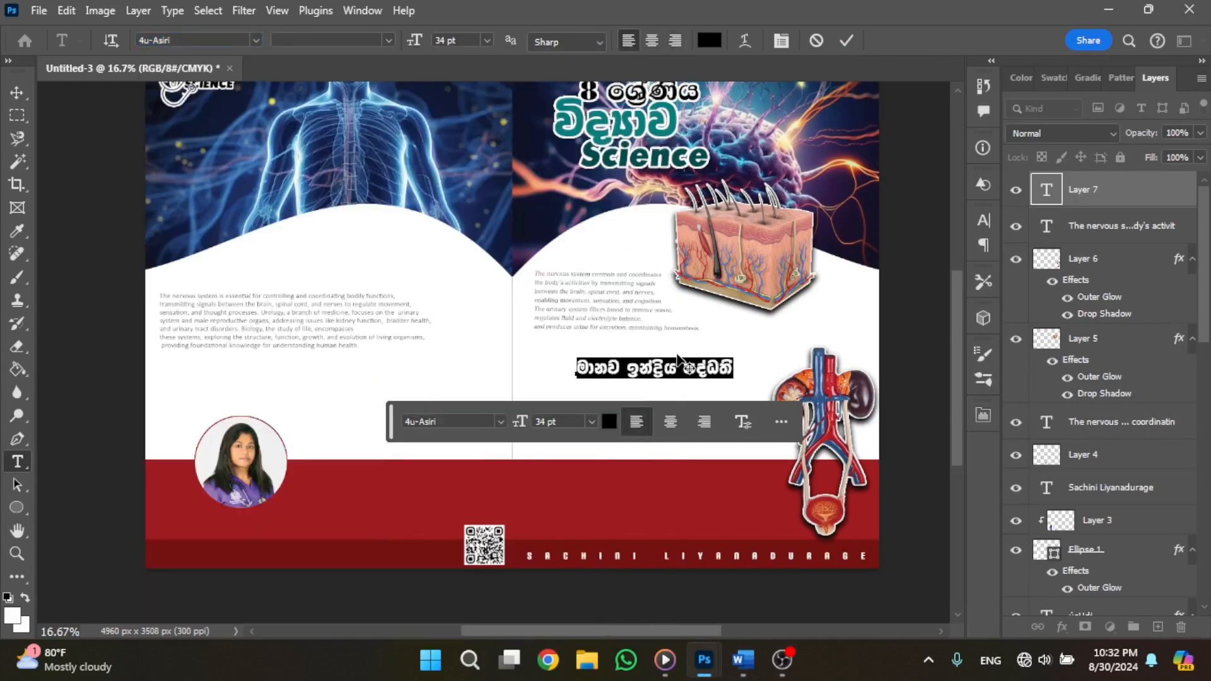
pyautogui.scroll(17, 450, 47)
# Break the Sinhala heading onto a second line after "මානව" and move it beneath the left panel's paragraph
pyautogui.click(652, 350)
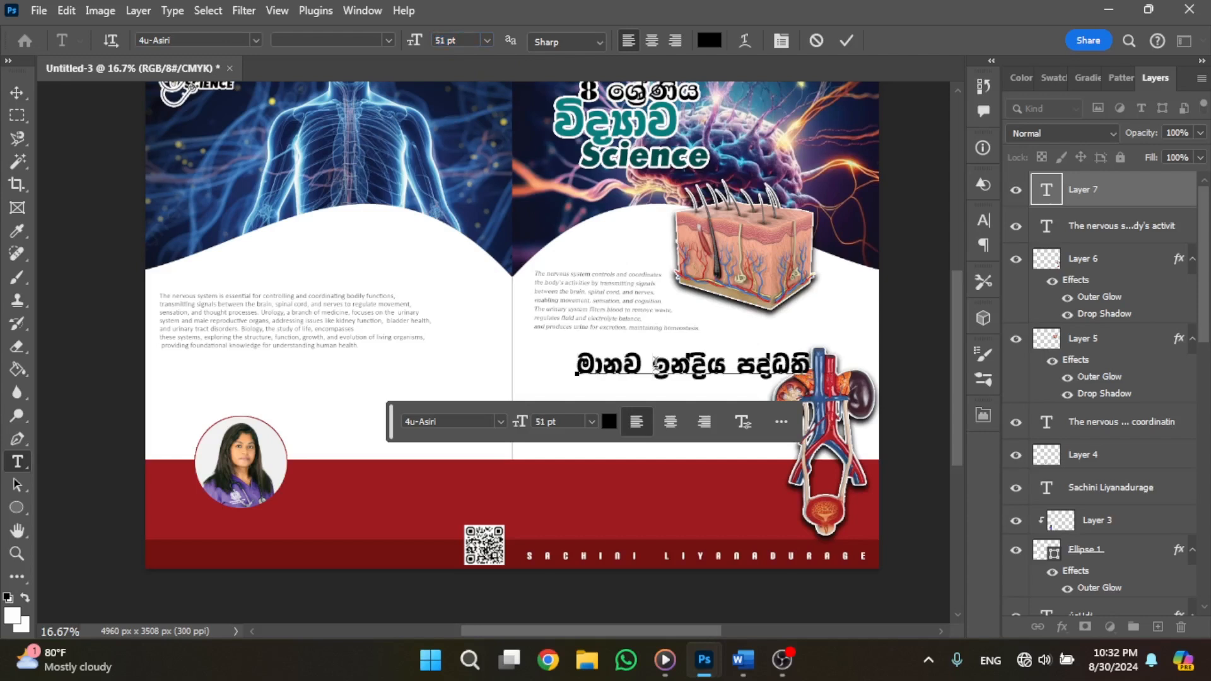
pyautogui.press('Return')
pyautogui.moveTo(646, 366); pyautogui.dragTo(435, 368)
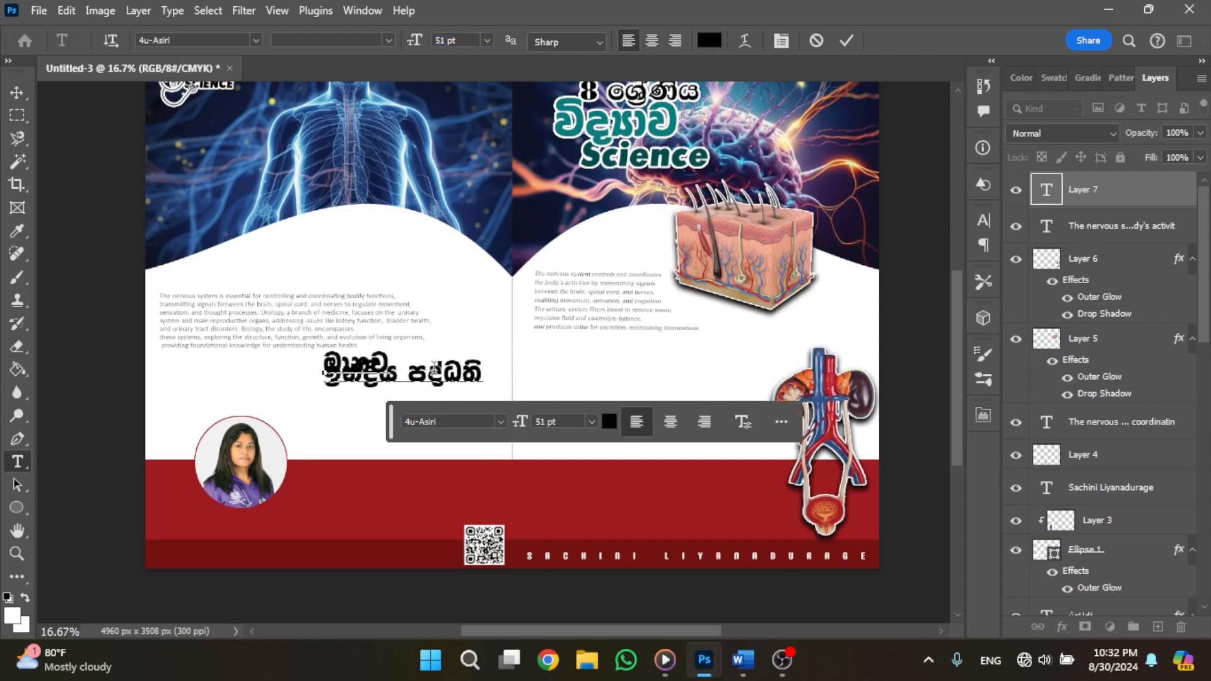
# Increase the leading of the two-line Sinhala heading and move it into the right panel beneath the italic paragraph
pyautogui.click(983, 220)
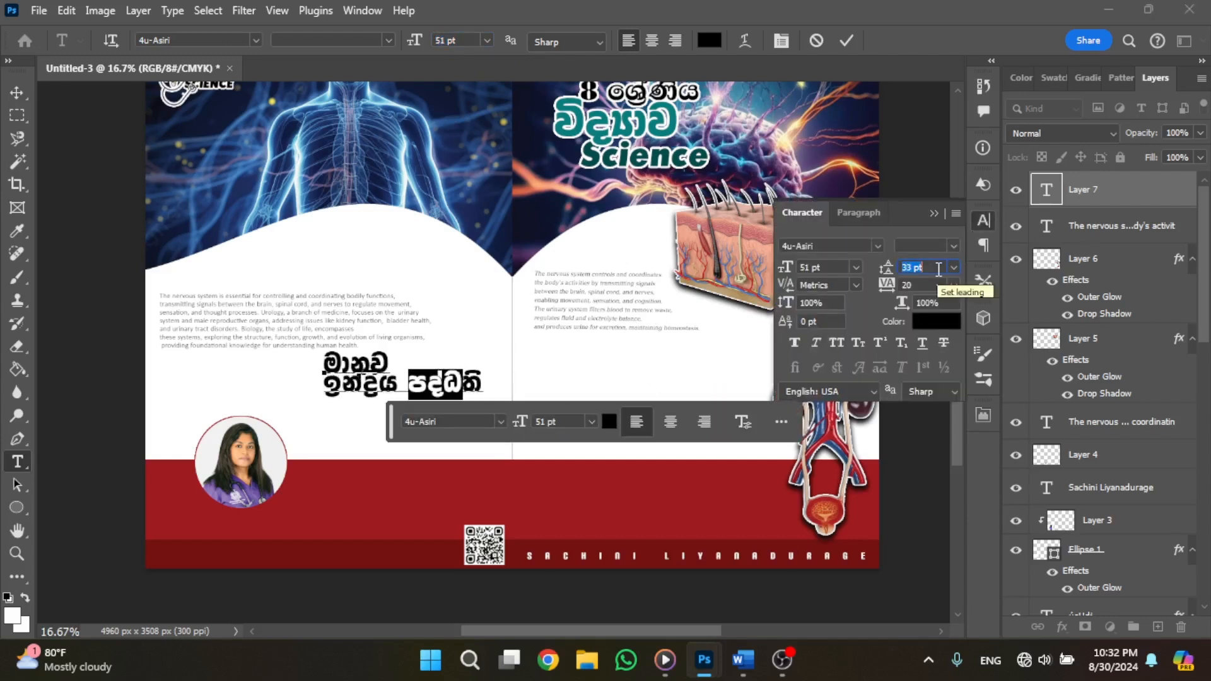
pyautogui.click(17, 92)
pyautogui.moveTo(352, 372); pyautogui.dragTo(561, 381)
# Try to scale the Sinhala heading to about 121% in the right panel beneath the italic paragraph
pyautogui.scroll(-2, 672, 403)
pyautogui.hotkey('ctrl', 't')
pyautogui.moveTo(692, 348); pyautogui.dragTo(716, 363)
pyautogui.moveTo(622, 319); pyautogui.dragTo(636, 335)
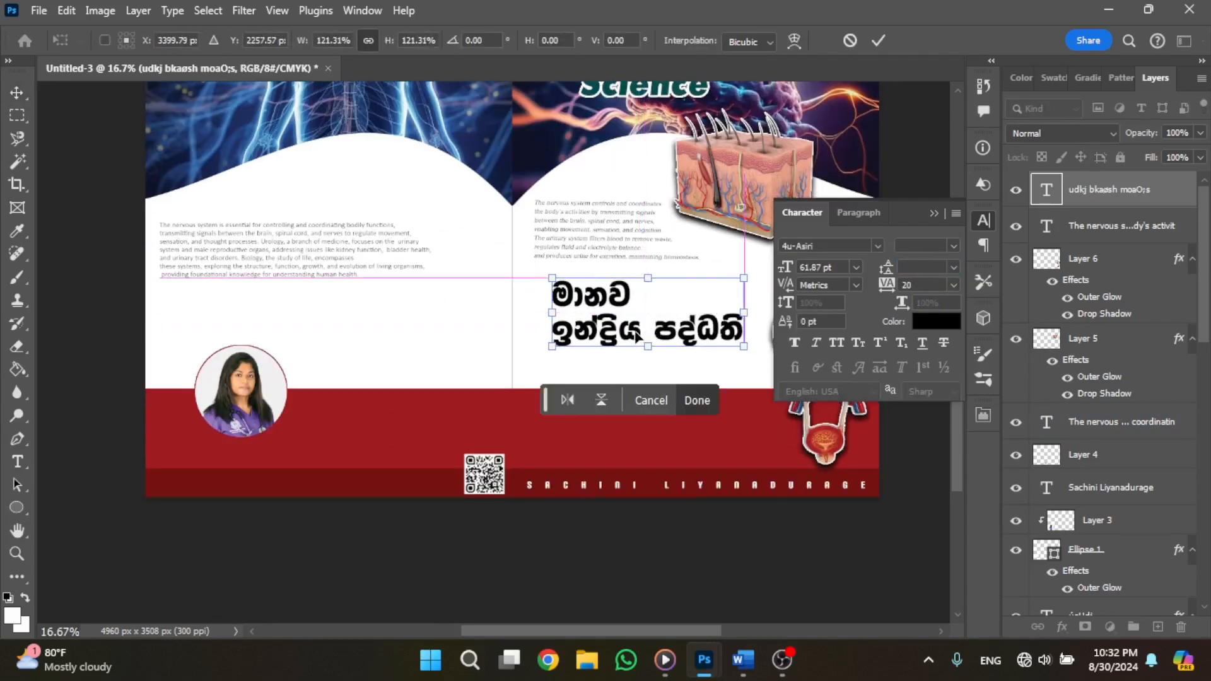
pyautogui.click(932, 213)
pyautogui.click(702, 671)
pyautogui.click(835, 570)
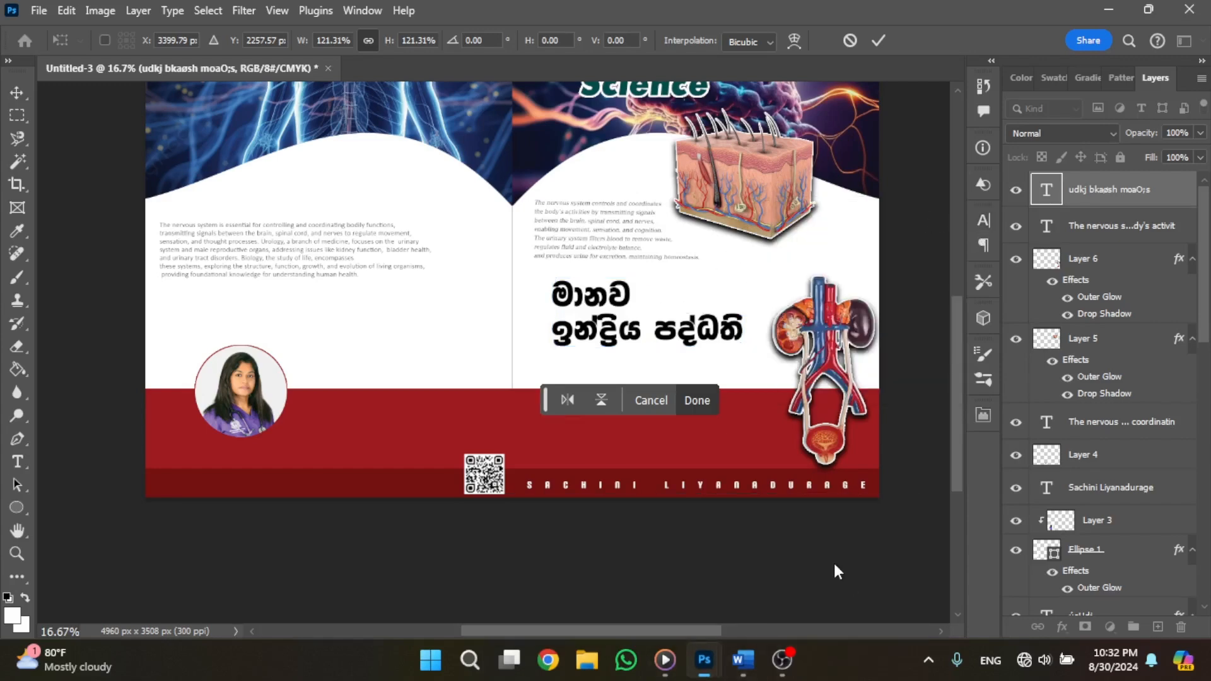
# Copy the neuron image from Untitled-1 into the brochure over the Sinhala heading and clip it to the heading text
pyautogui.scroll(-2, 618, 323)
pyautogui.scroll(2, 616, 316)
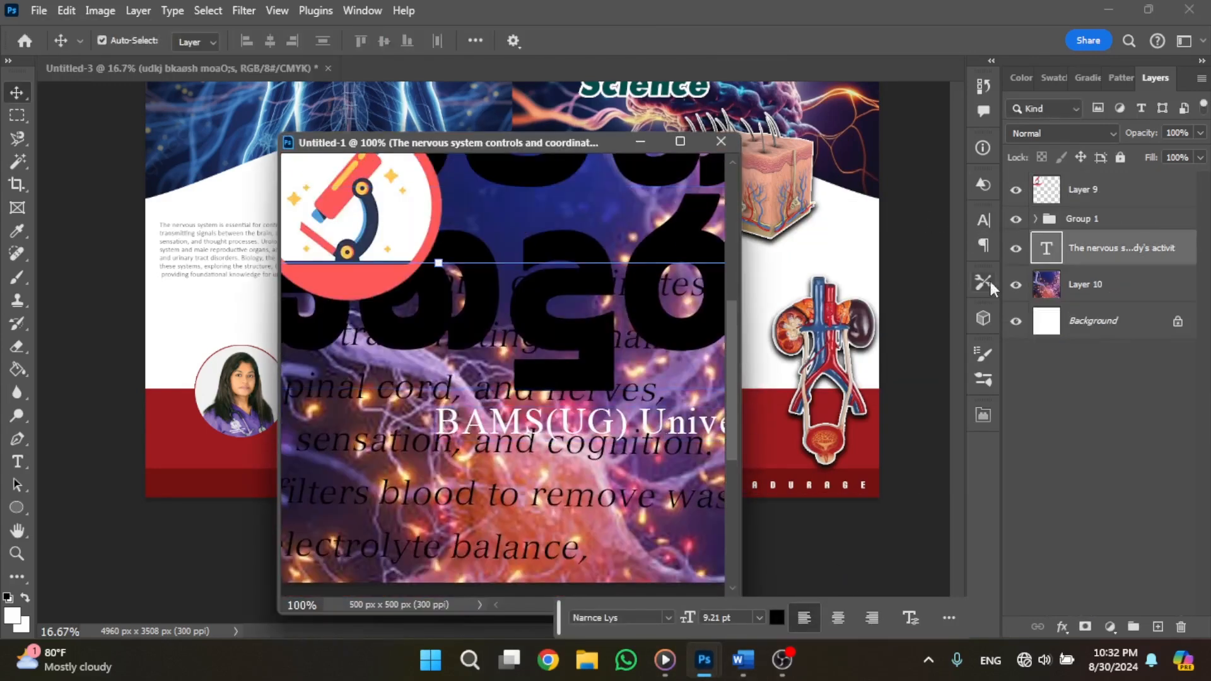
pyautogui.doubleClick(1050, 284)
pyautogui.click(1114, 87)
pyautogui.moveTo(1146, 307); pyautogui.dragTo(594, 317)
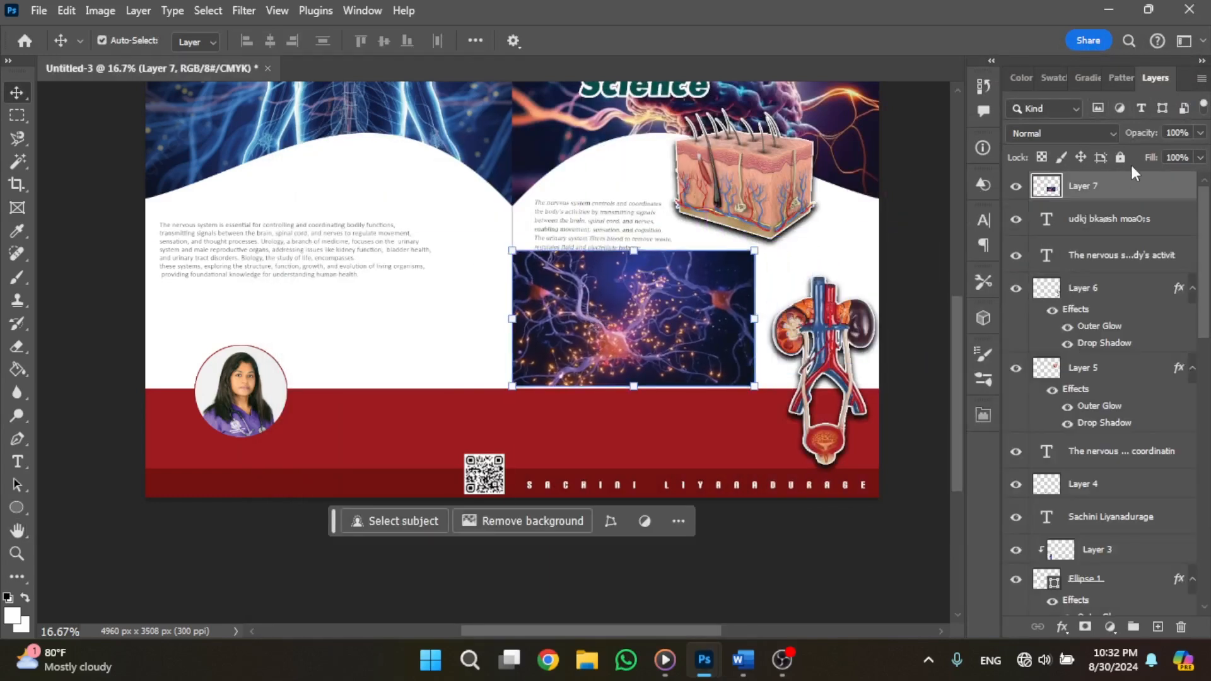
pyautogui.rightClick(1132, 186)
pyautogui.click(1010, 555)
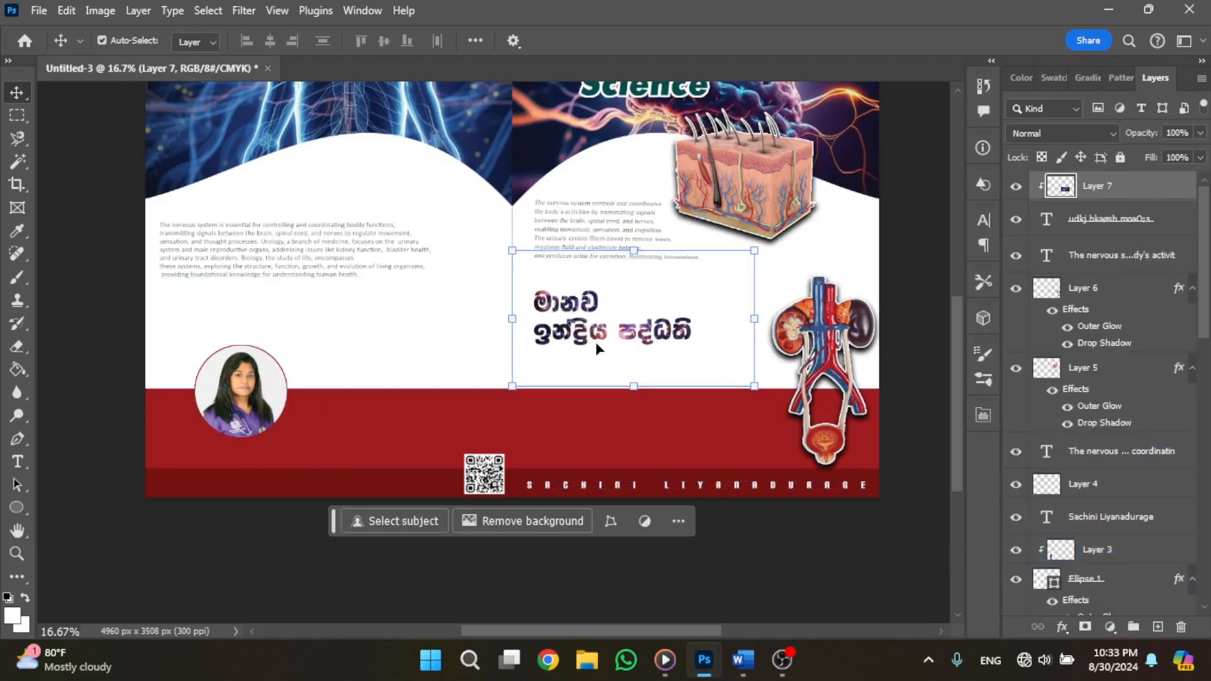
# Shift the Sinhala heading and its clipped neuron image together, and enlarge the heading to about 61 pt
pyautogui.click(1165, 210)
pyautogui.keyDown('ctrl'); pyautogui.click(1167, 191); pyautogui.keyUp('ctrl')
pyautogui.moveTo(583, 327); pyautogui.dragTo(597, 326)
pyautogui.click(1162, 203)
pyautogui.moveTo(710, 349); pyautogui.dragTo(741, 360)
pyautogui.click(710, 400)
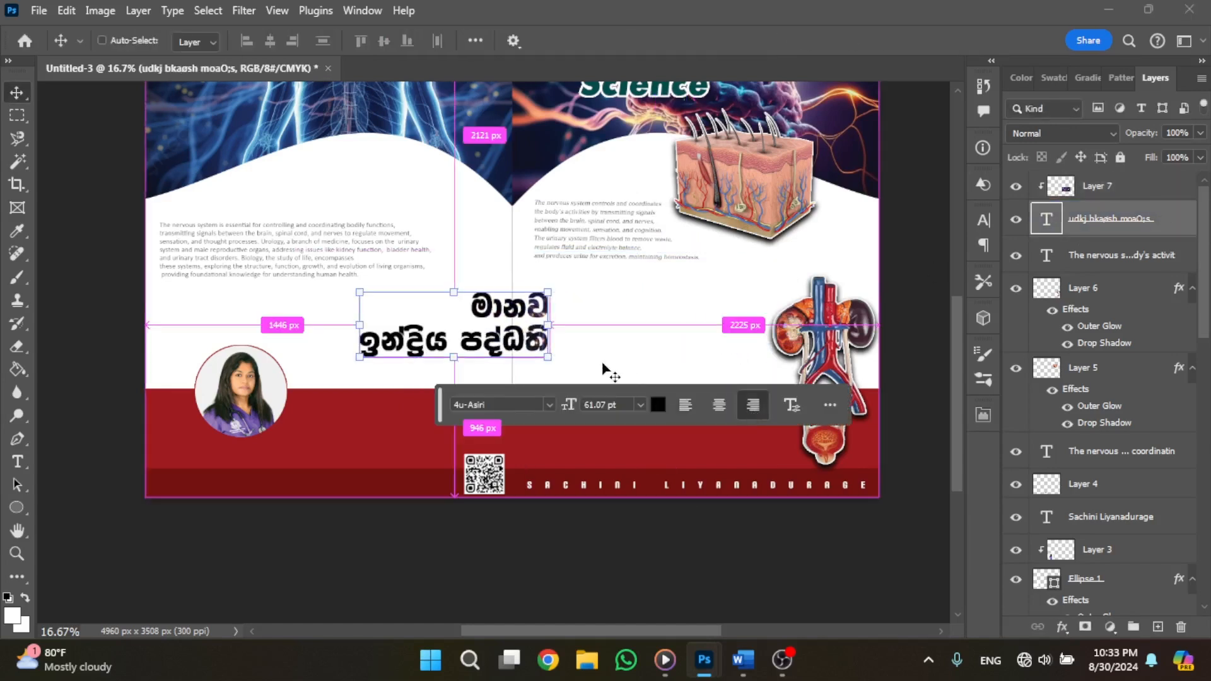
pyautogui.hotkey('ctrl', 'z')
pyautogui.click(541, 370)
pyautogui.click(588, 347)
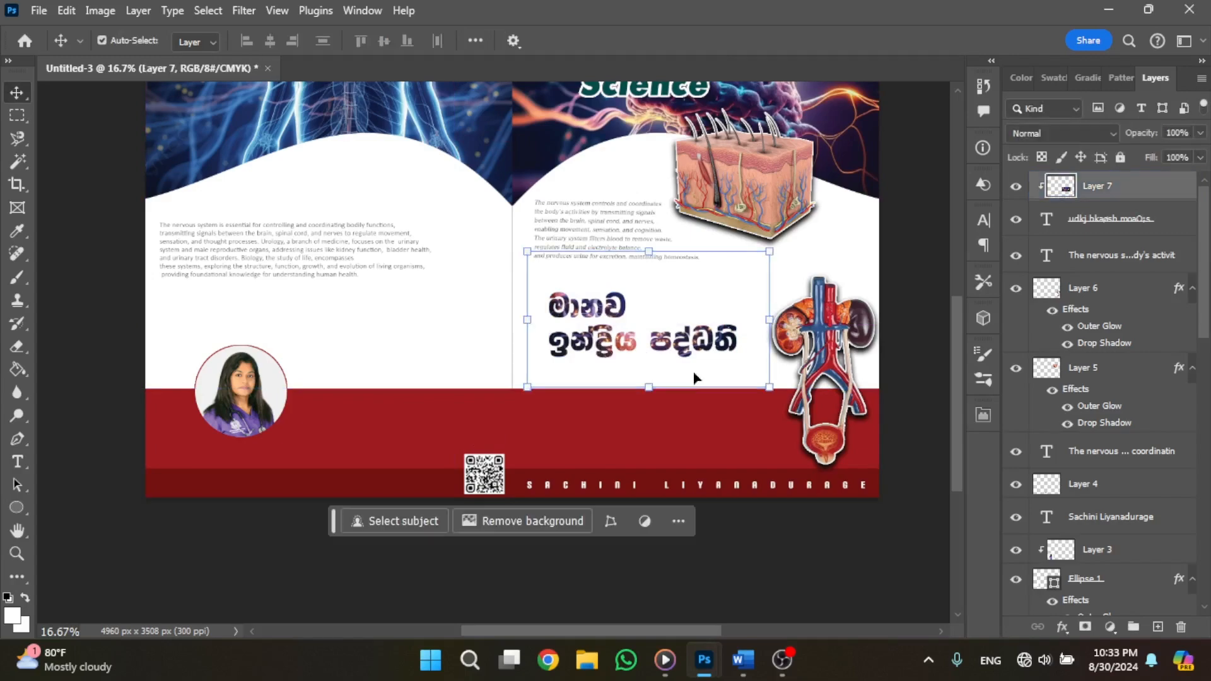
pyautogui.click(732, 416)
pyautogui.click(781, 662)
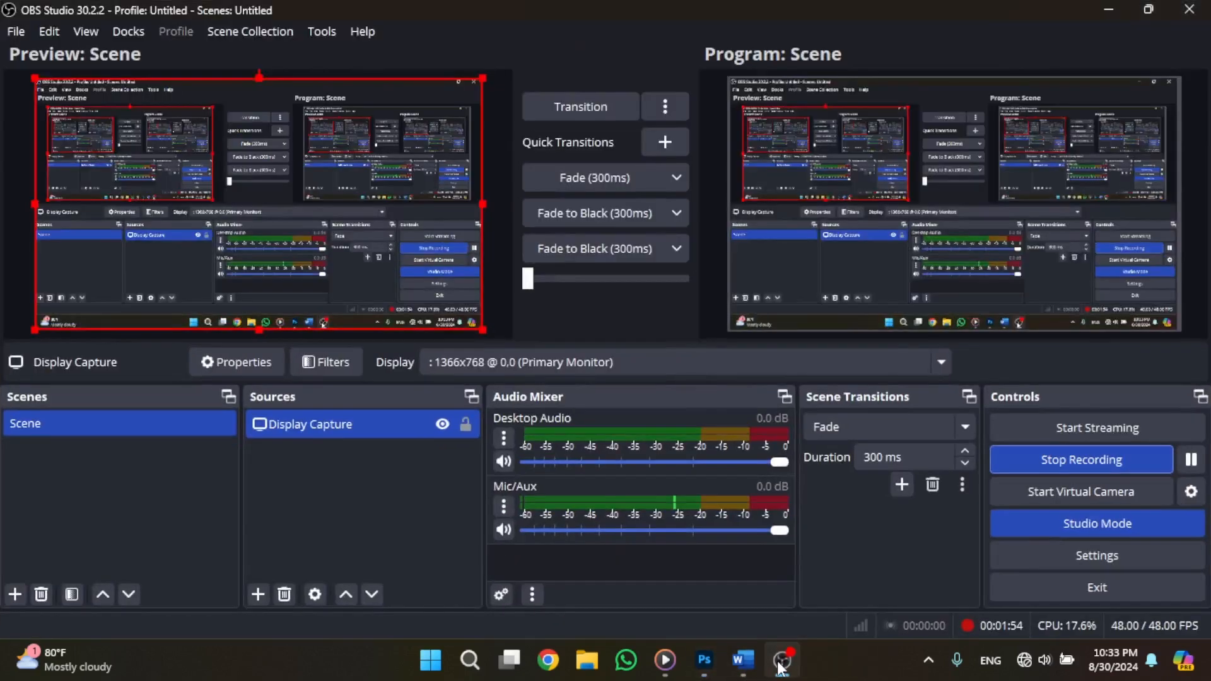
pyautogui.click(780, 662)
# Copy the author name group from Untitled-1 into the brochure and place it on the right panel's red band, beside the kidney image
pyautogui.moveTo(704, 660)
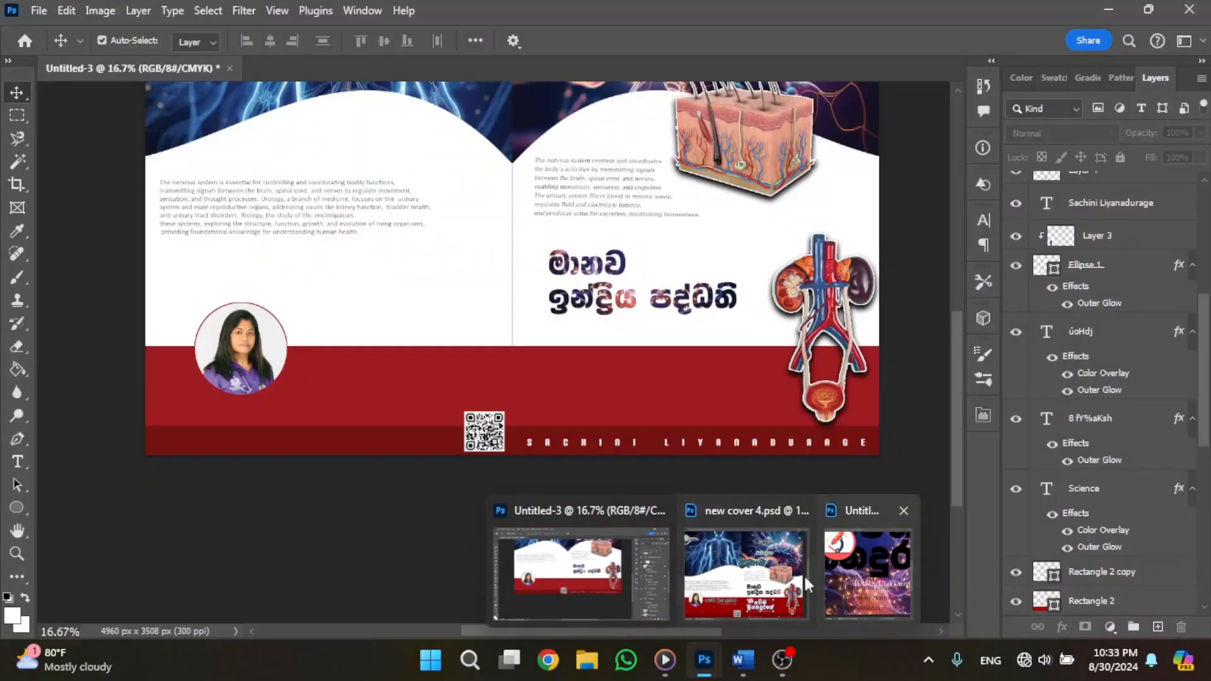
pyautogui.click(876, 572)
pyautogui.click(1042, 220)
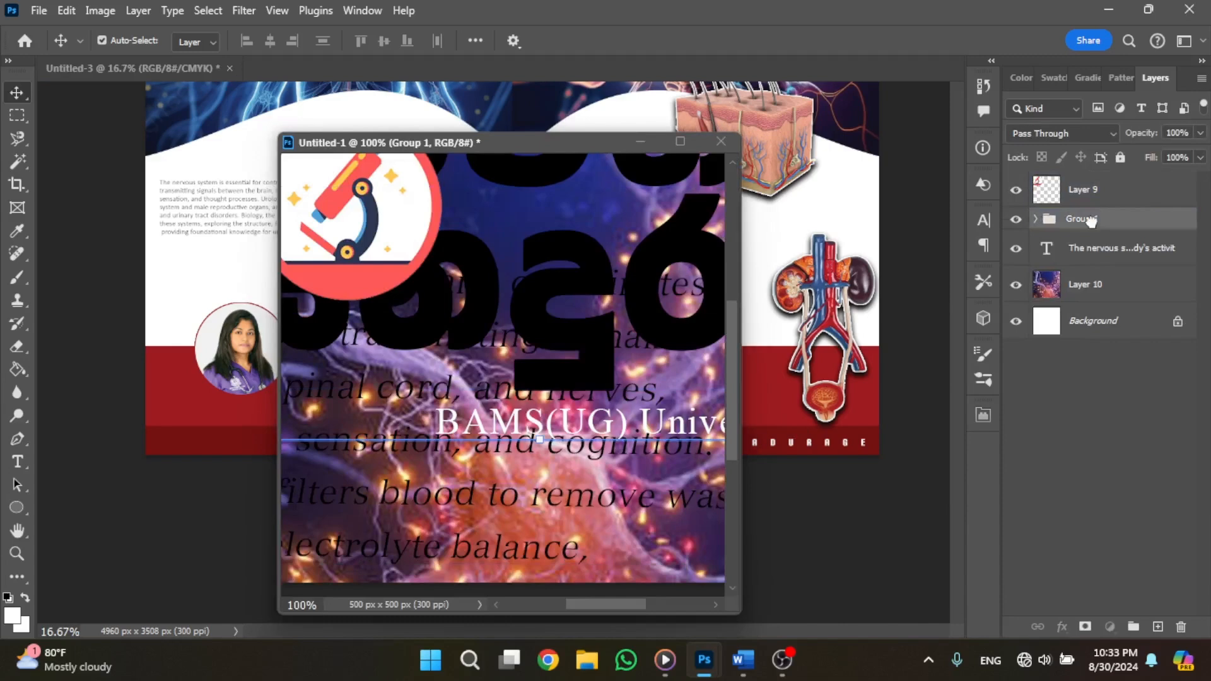
pyautogui.moveTo(1091, 219); pyautogui.dragTo(763, 403)
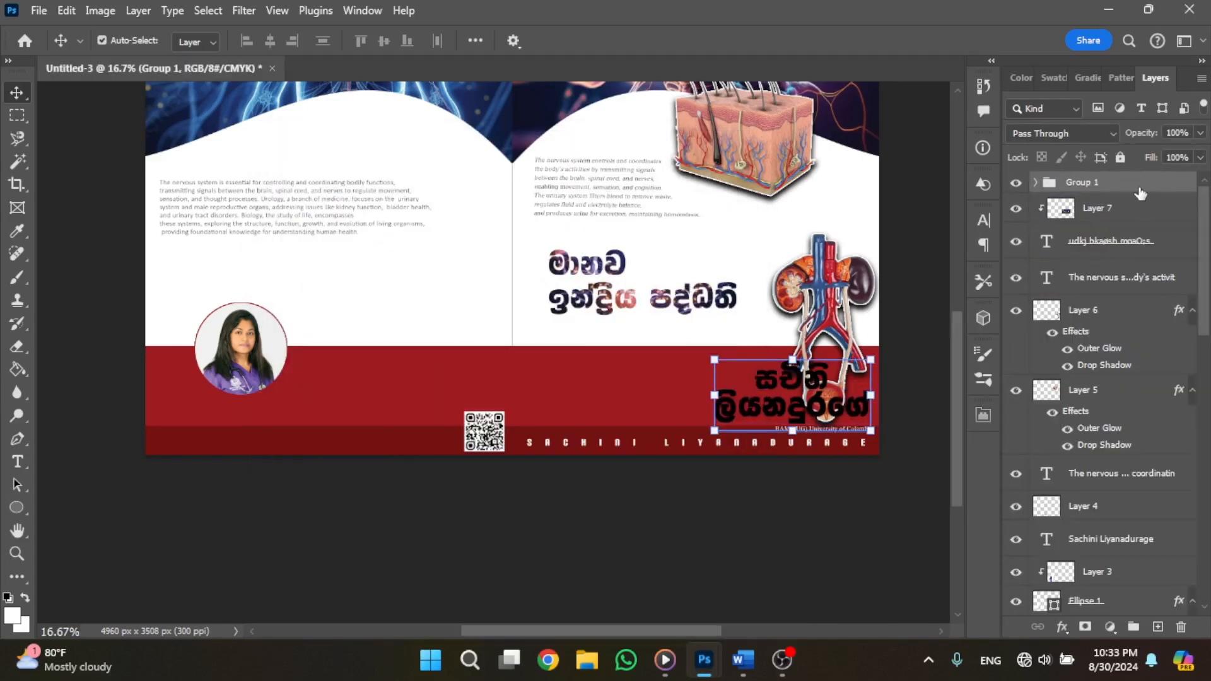
pyautogui.hotkey('ctrl', 't')
pyautogui.moveTo(768, 382); pyautogui.dragTo(639, 372)
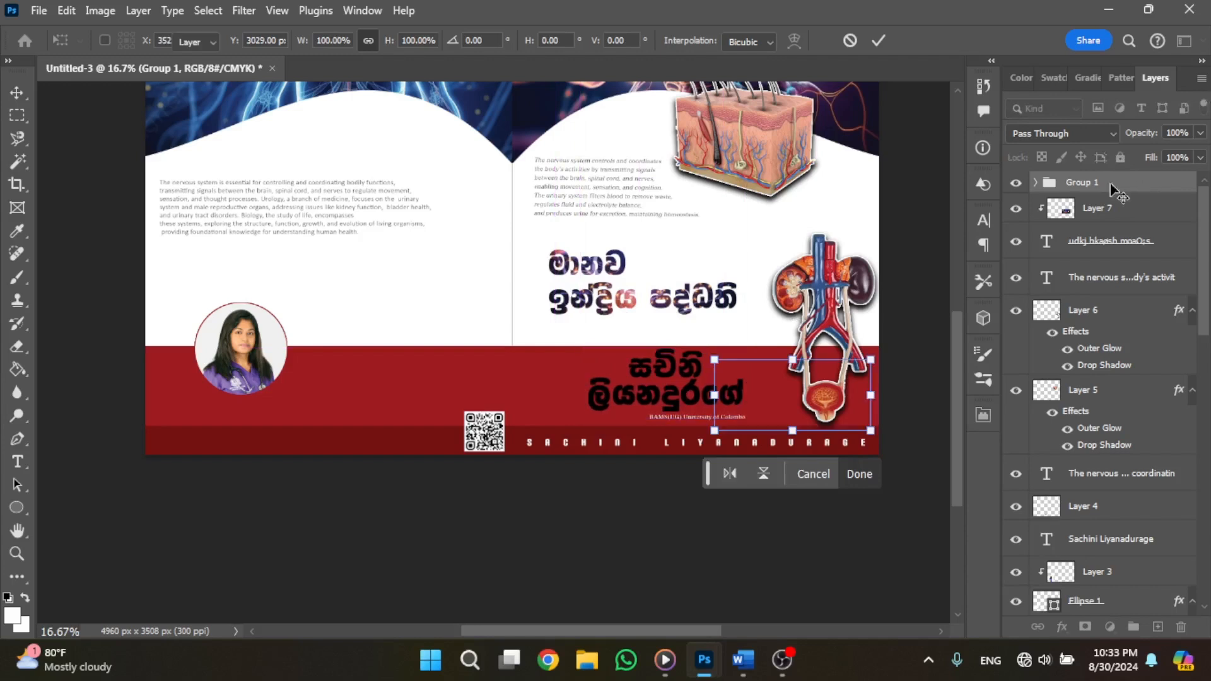
pyautogui.press('Return')
# Add a white Outer Glow to the surname line of the author name group
pyautogui.click(1035, 182)
pyautogui.click(1126, 285)
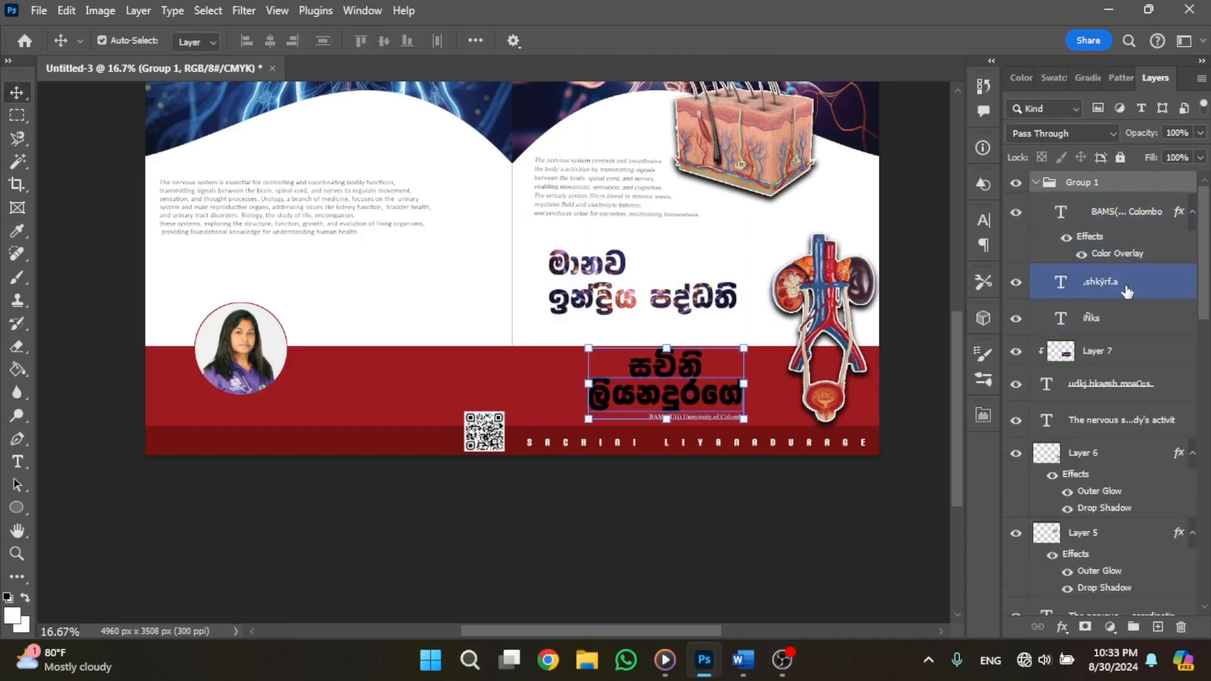
pyautogui.doubleClick(1127, 289)
pyautogui.click(637, 422)
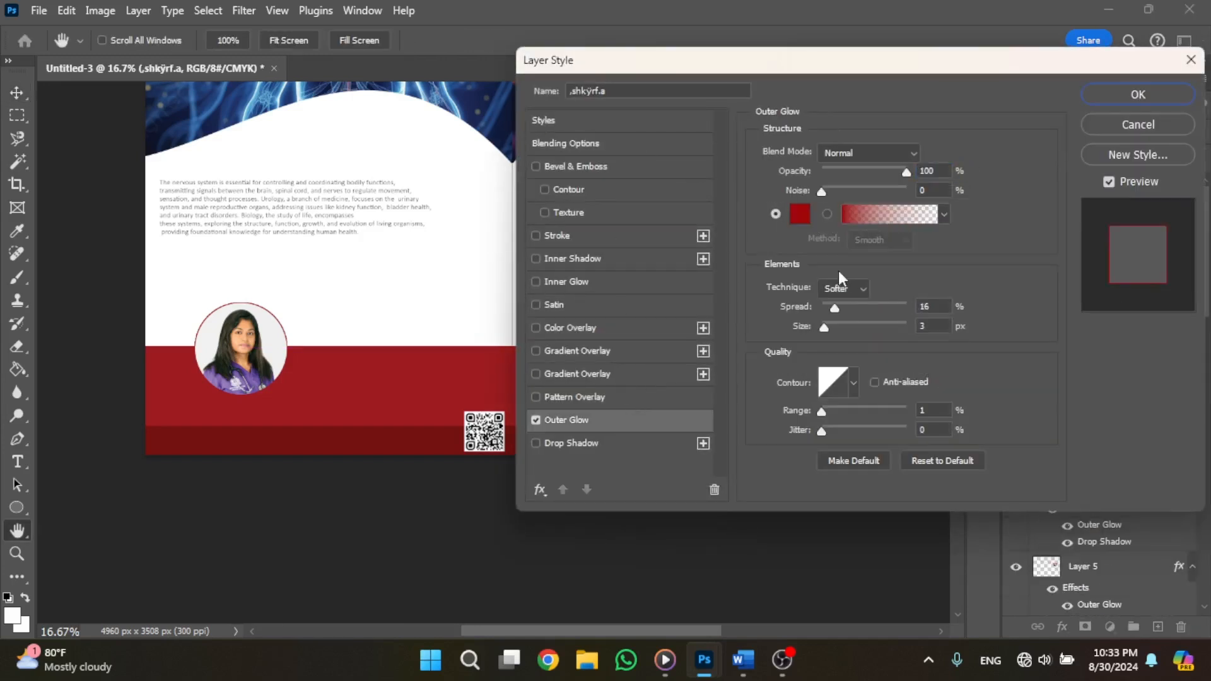
pyautogui.click(800, 213)
pyautogui.click(775, 297)
pyautogui.click(1145, 273)
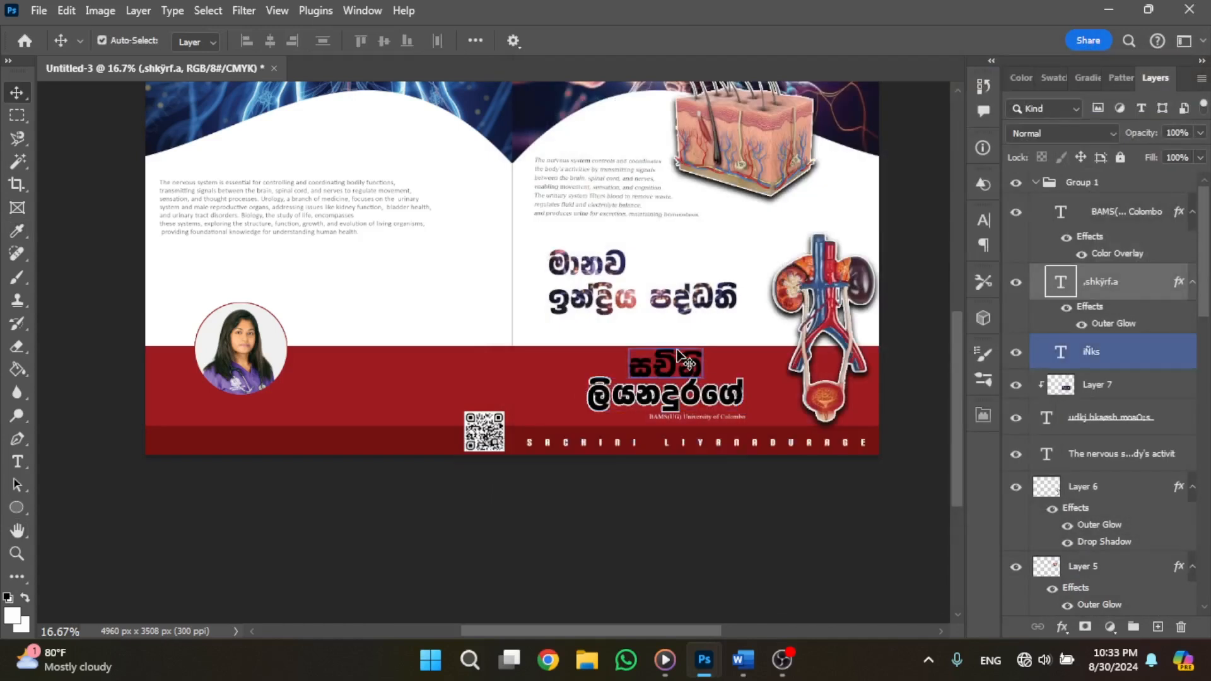
# Add an Outer Glow to the first-name line of the author name group
pyautogui.hotkey('ctrl', 't')
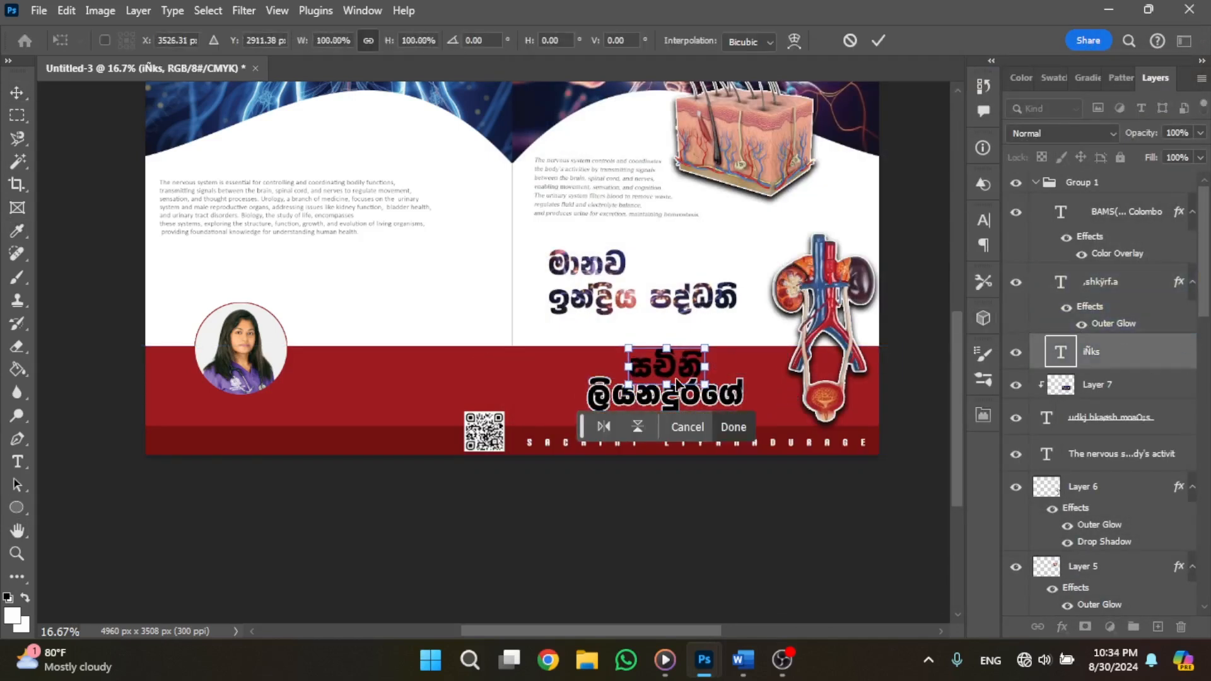
pyautogui.click(1128, 289)
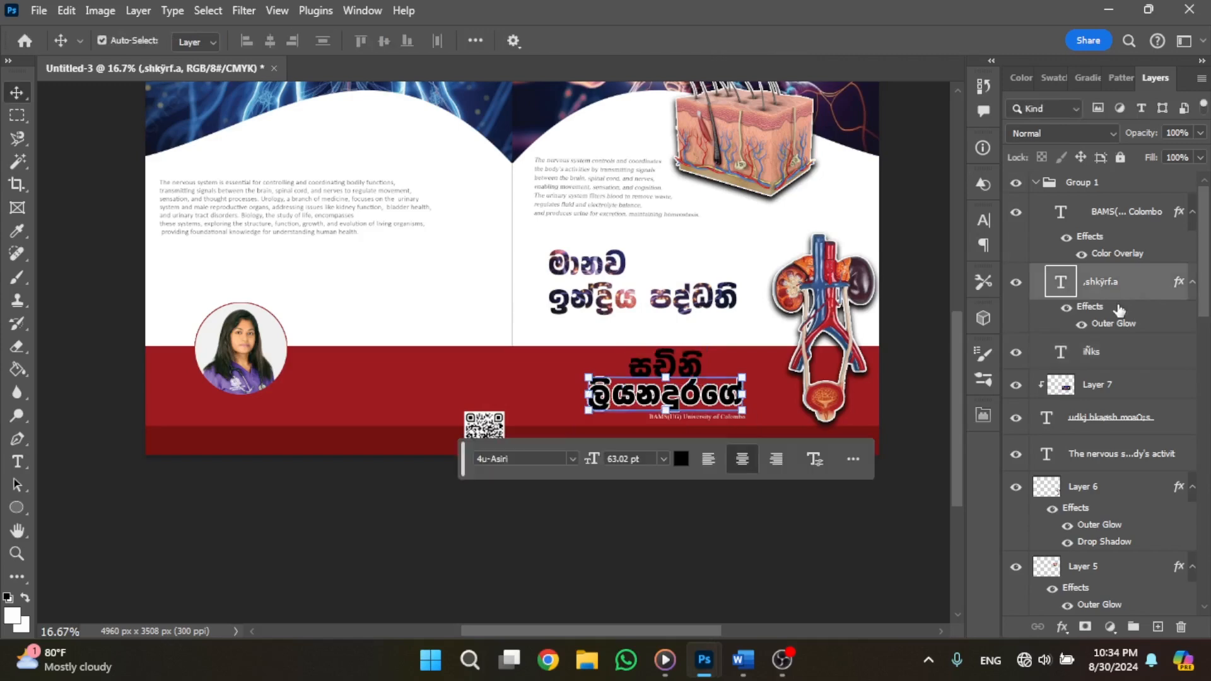
pyautogui.click(1128, 355)
pyautogui.doubleClick(1129, 353)
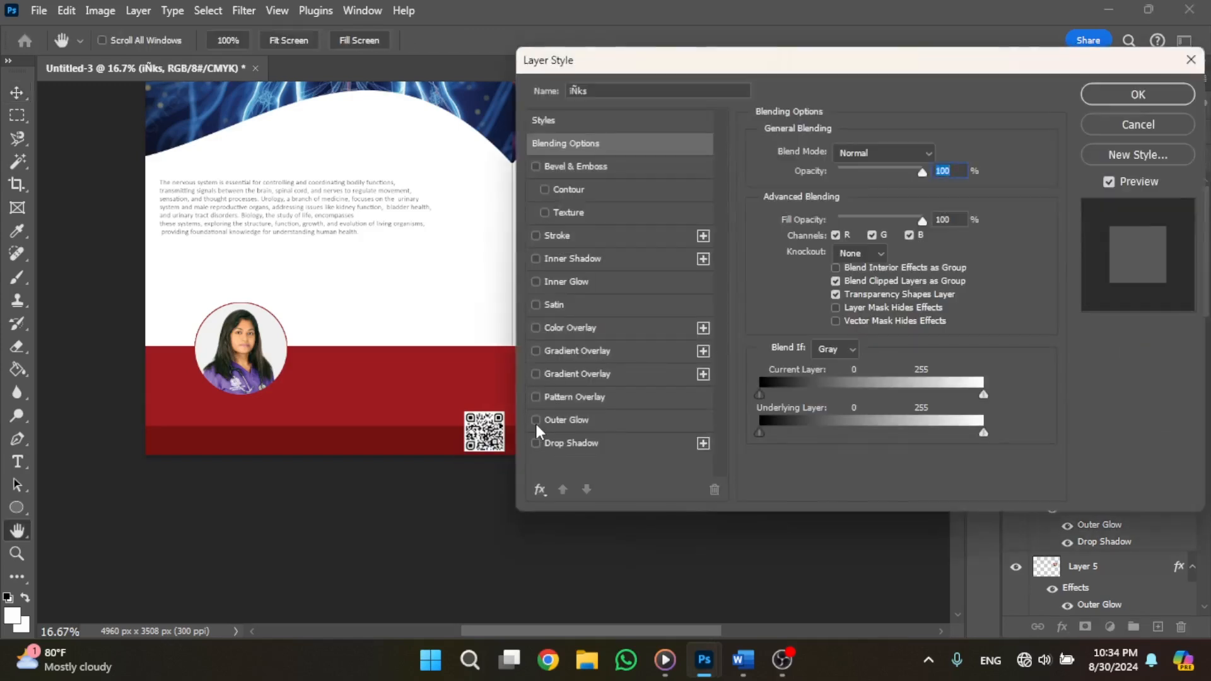
pyautogui.click(538, 421)
pyautogui.click(1135, 95)
# Copy the microscope logo from Untitled-1 beside the author's first name and place its layer at the bottom of Group 1
pyautogui.moveTo(782, 660)
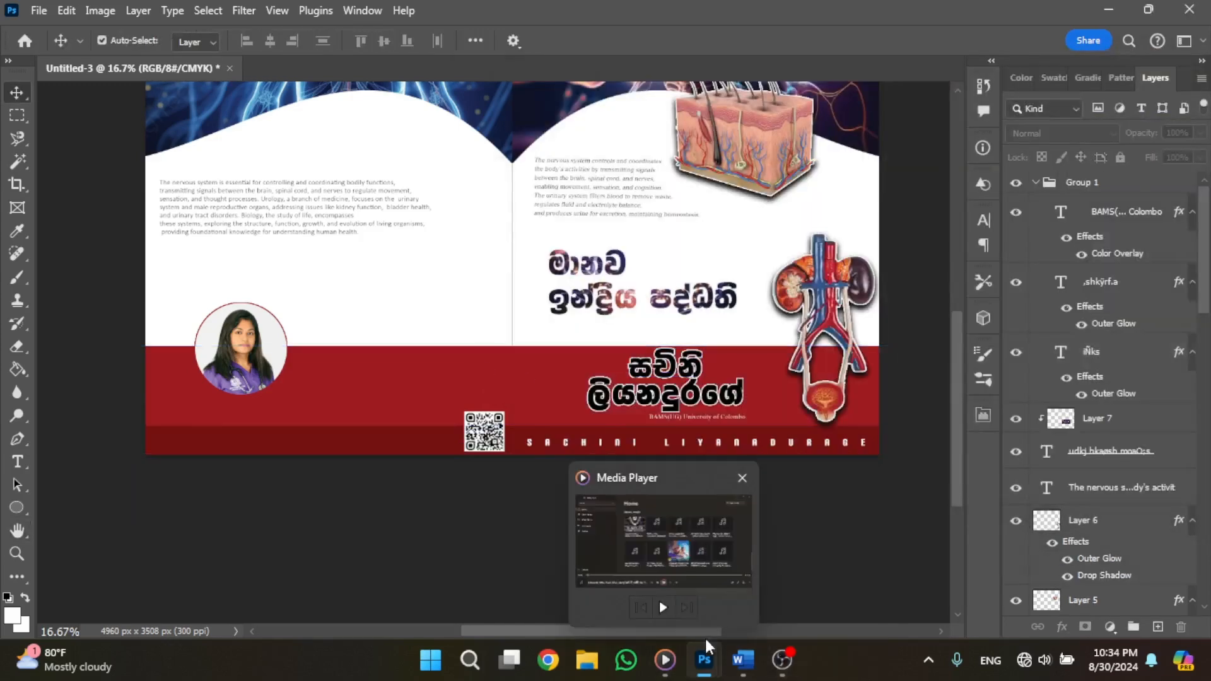
pyautogui.moveTo(706, 656)
pyautogui.click(867, 566)
pyautogui.moveTo(766, 260); pyautogui.dragTo(602, 371)
pyautogui.click(675, 176)
pyautogui.click(642, 142)
pyautogui.moveTo(1097, 185); pyautogui.dragTo(1135, 435)
pyautogui.click(689, 533)
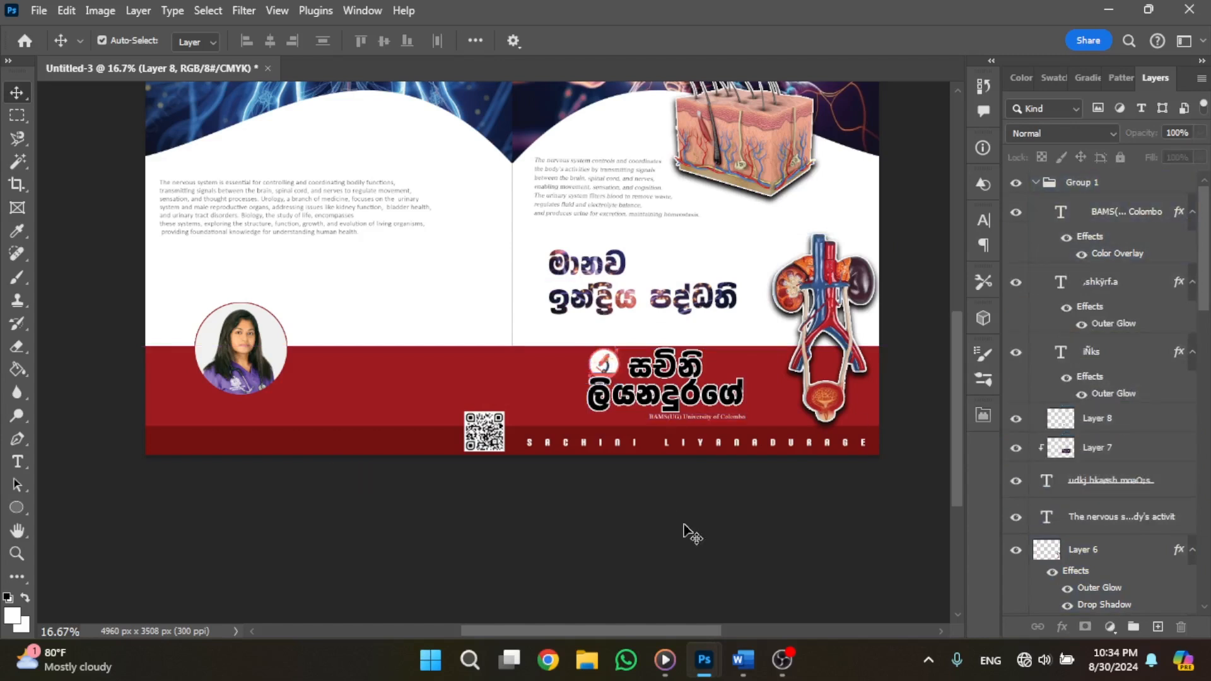
# Nudge the author name group with its logo slightly down on the red band
pyautogui.click(693, 403)
pyautogui.click(1110, 188)
pyautogui.hotkey('shift', 'Down')
pyautogui.hotkey('shift', 'Down')
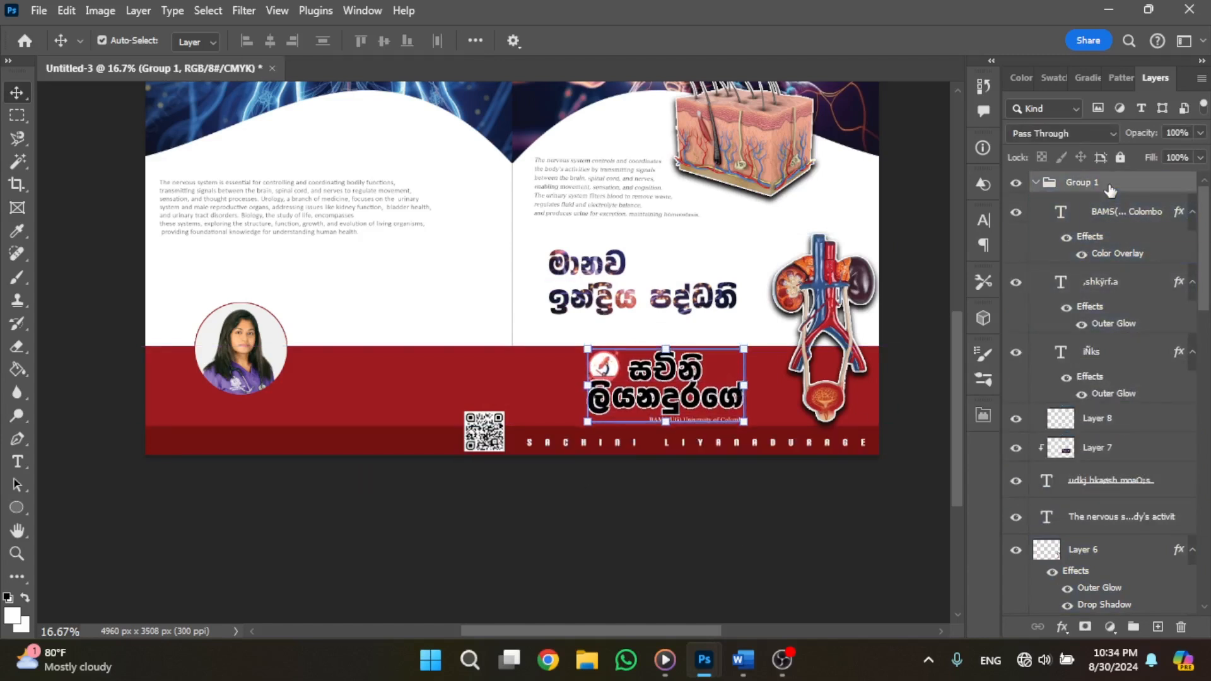
pyautogui.click(609, 368)
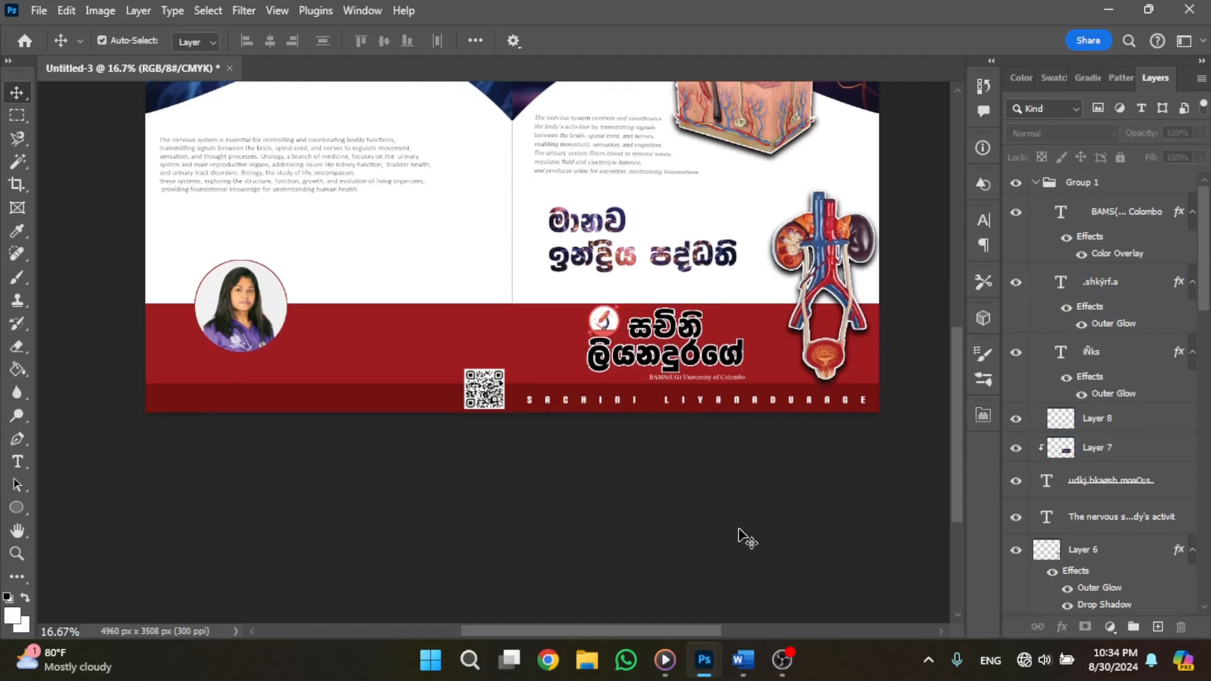
# Try to start a text line on the left panel's red band beside the portrait
pyautogui.click(277, 394)
pyautogui.press('t')
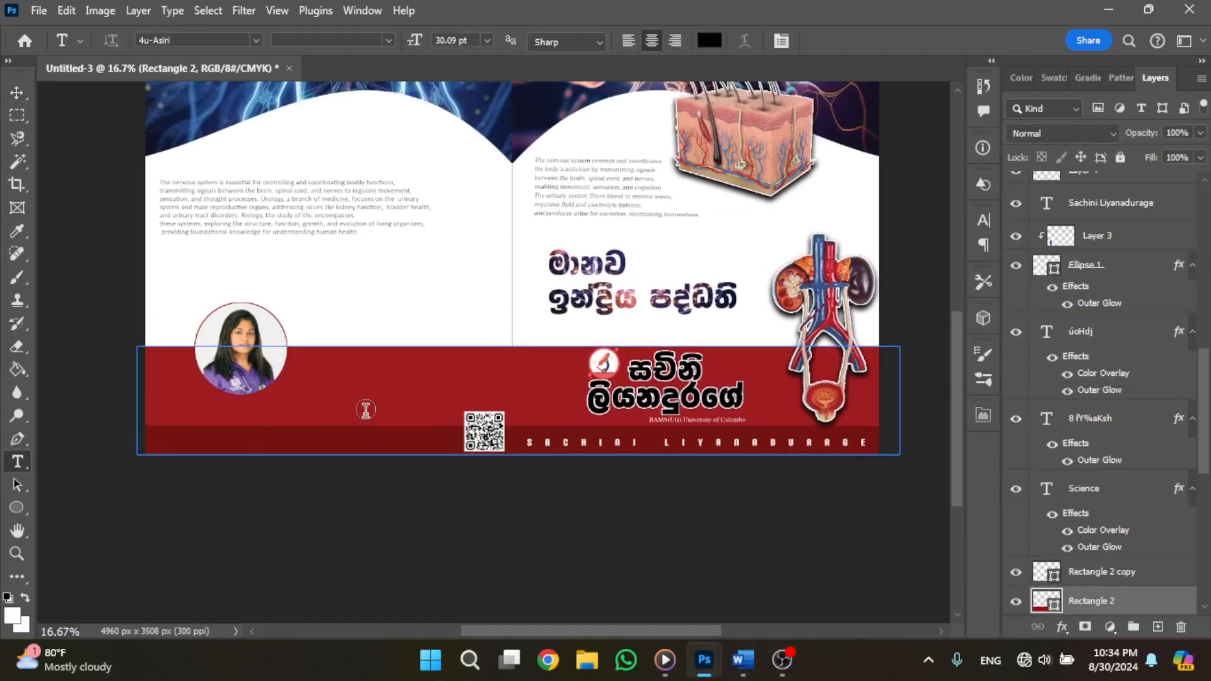
pyautogui.click(334, 364)
pyautogui.click(1181, 628)
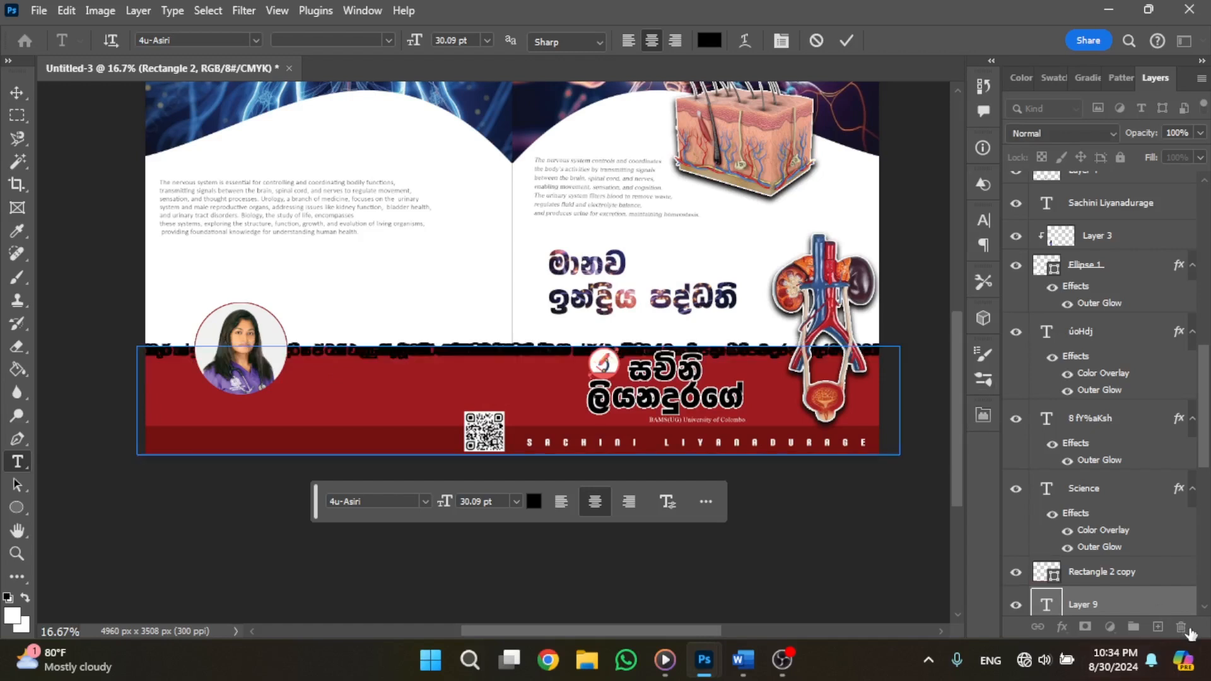
pyautogui.moveTo(1165, 608); pyautogui.dragTo(1181, 627)
# Copy the author's Sinhala name from the Word document and paste it over a new placeholder text beside the portrait in Photoshop
pyautogui.click(63, 322)
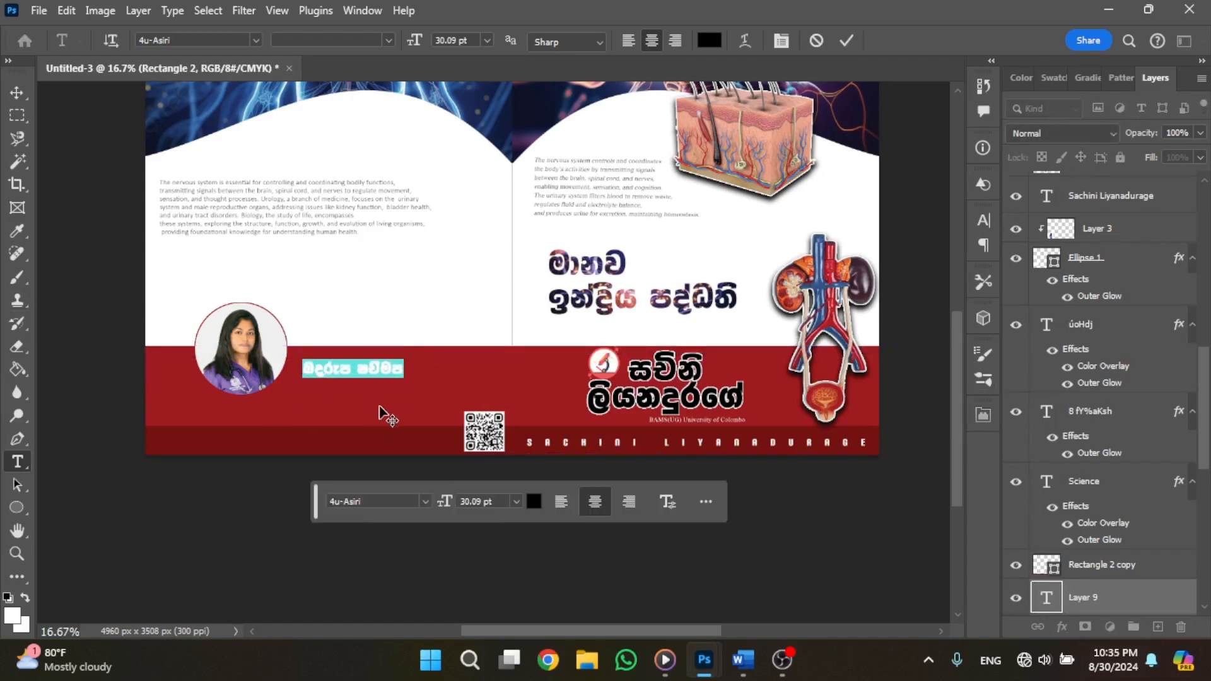
pyautogui.click(743, 661)
pyautogui.click(667, 526)
pyautogui.moveTo(667, 526); pyautogui.dragTo(943, 528)
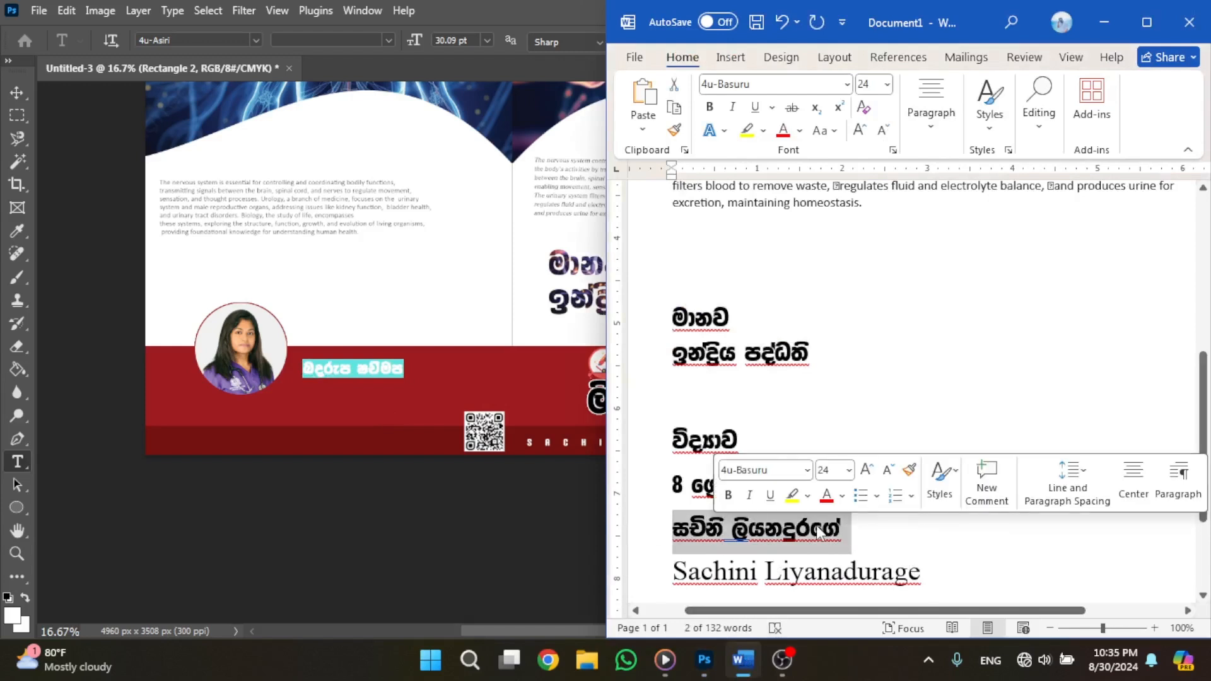
pyautogui.rightClick(819, 527)
pyautogui.click(879, 252)
pyautogui.click(351, 368)
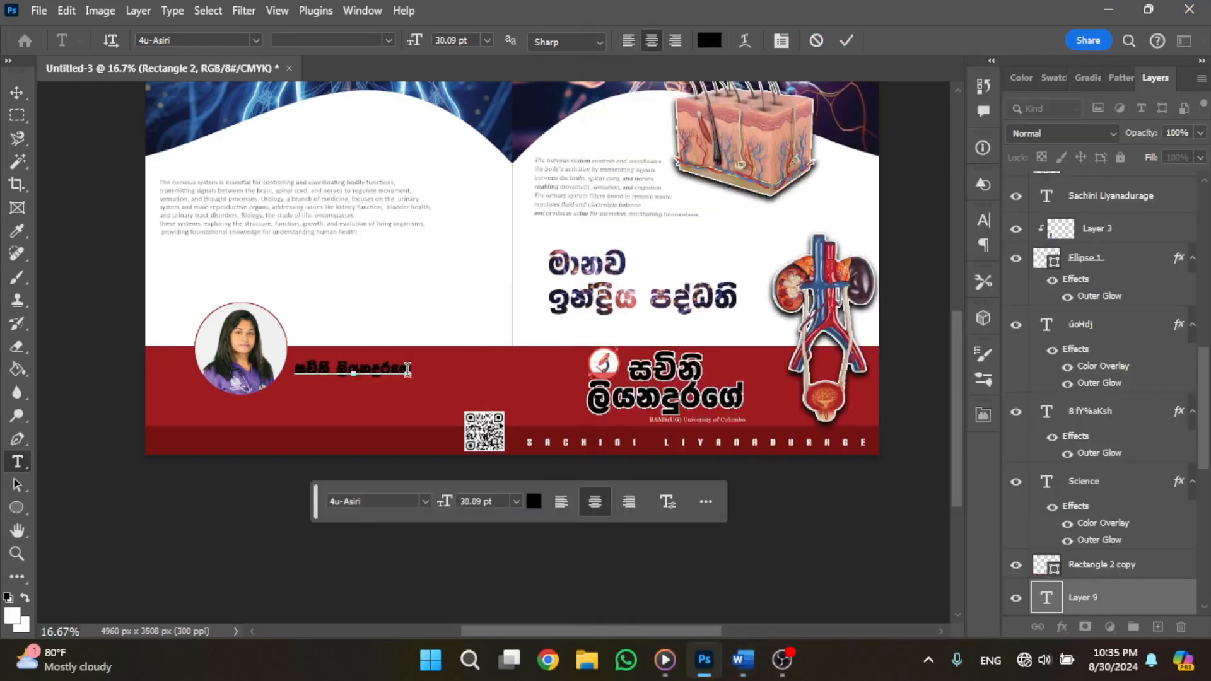
# Enlarge the author's Sinhala name to about 45 pt and position it beside the portrait on the red band
pyautogui.click(17, 92)
pyautogui.moveTo(411, 375)
pyautogui.mouseDown()
pyautogui.moveTo(469, 386)
pyautogui.moveTo(407, 372)
pyautogui.mouseUp()
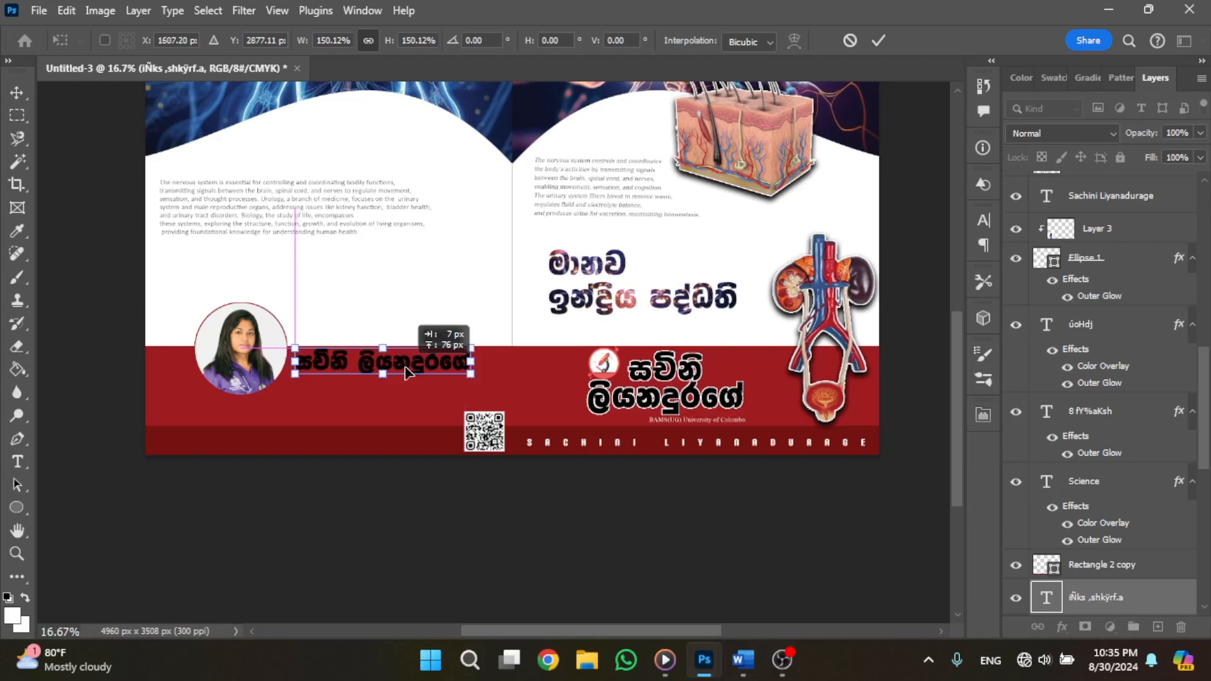
pyautogui.click(985, 220)
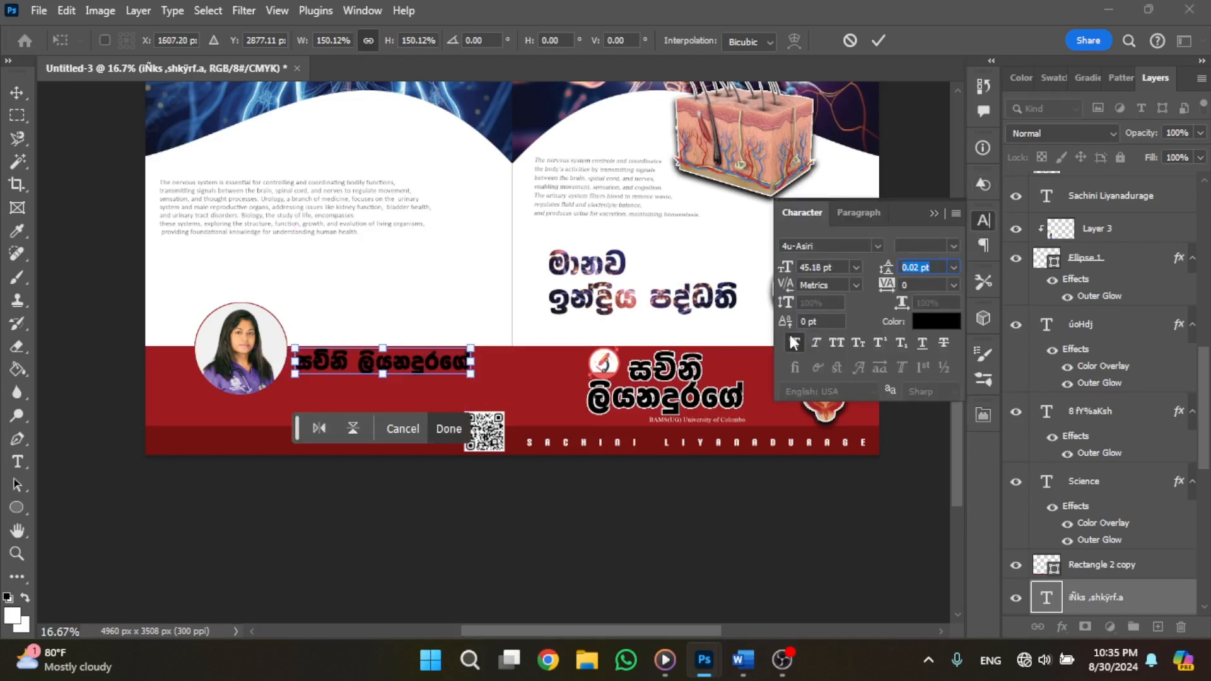
pyautogui.doubleClick(421, 374)
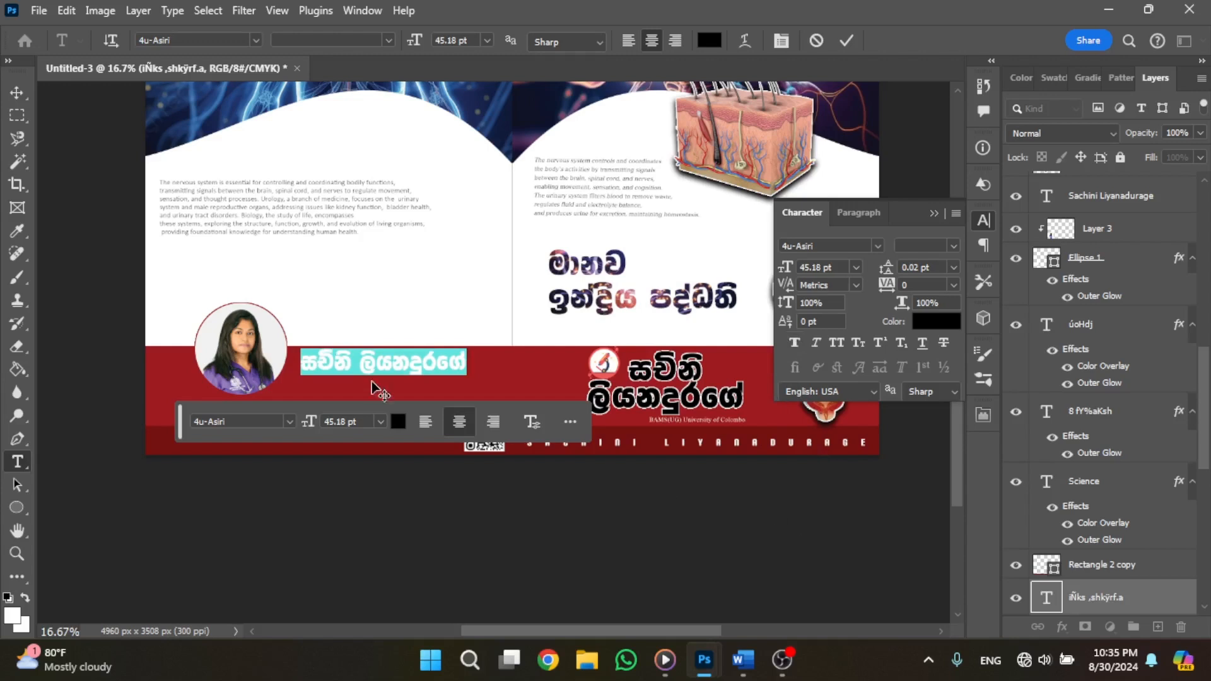
pyautogui.hotkey('ctrl', 'Return')
pyautogui.press('v')
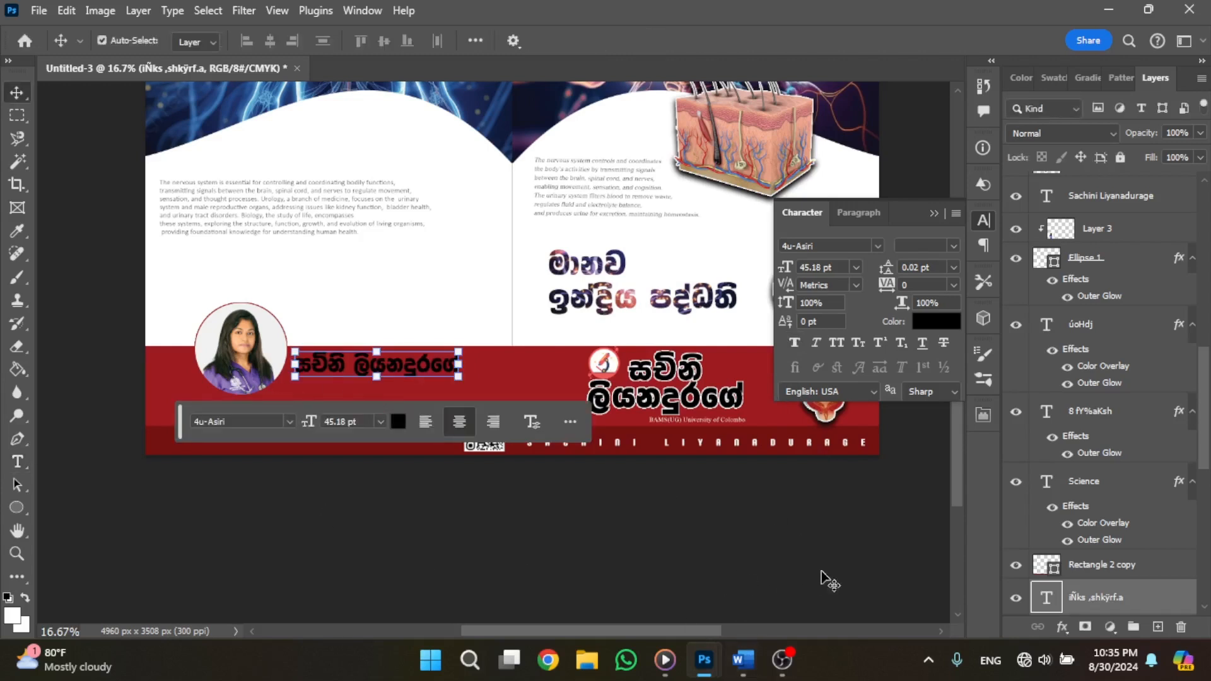
# Duplicate the "BAMS(UG) University of Colombo" text and place the copy beneath the author's name on the left panel's red band
pyautogui.click(694, 425)
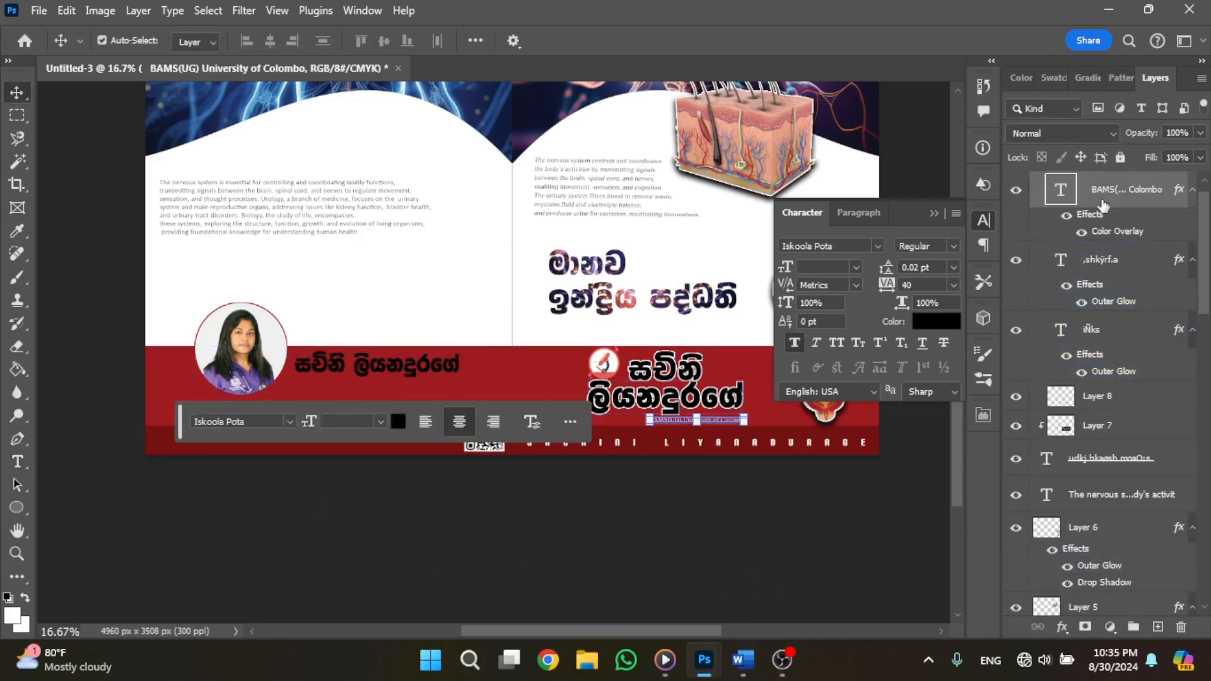
pyautogui.moveTo(1104, 205); pyautogui.dragTo(1157, 627)
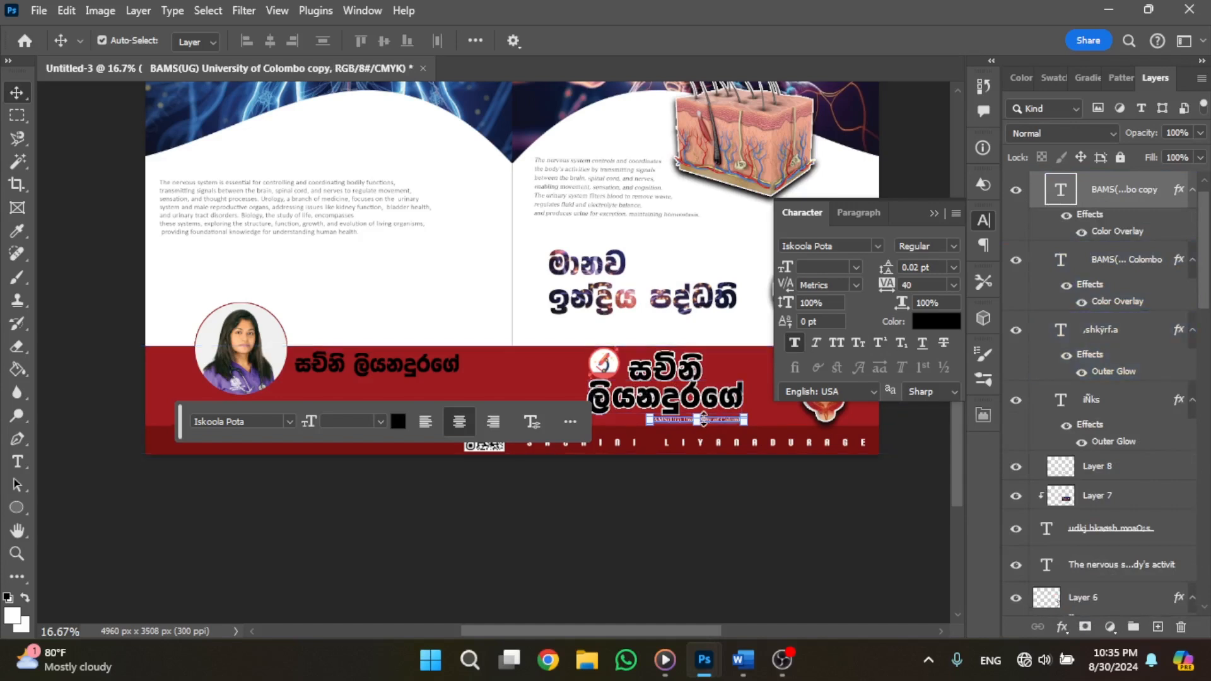
pyautogui.hotkey('ctrl', 't')
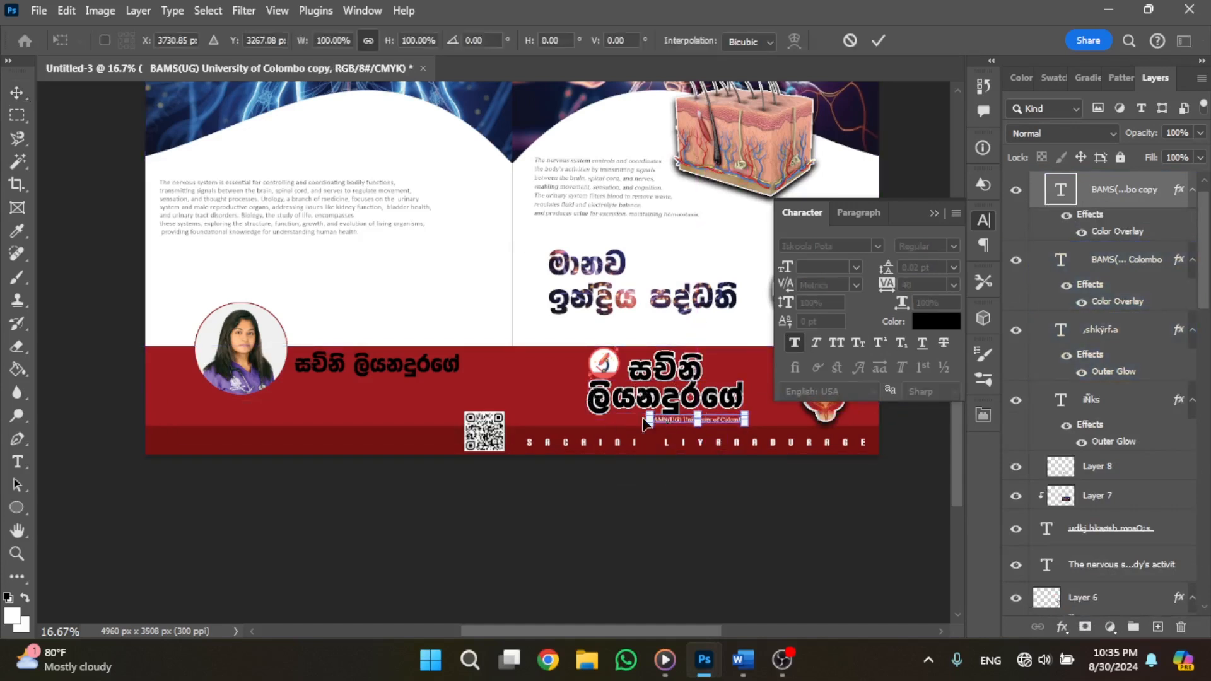
pyautogui.moveTo(662, 424); pyautogui.dragTo(379, 387)
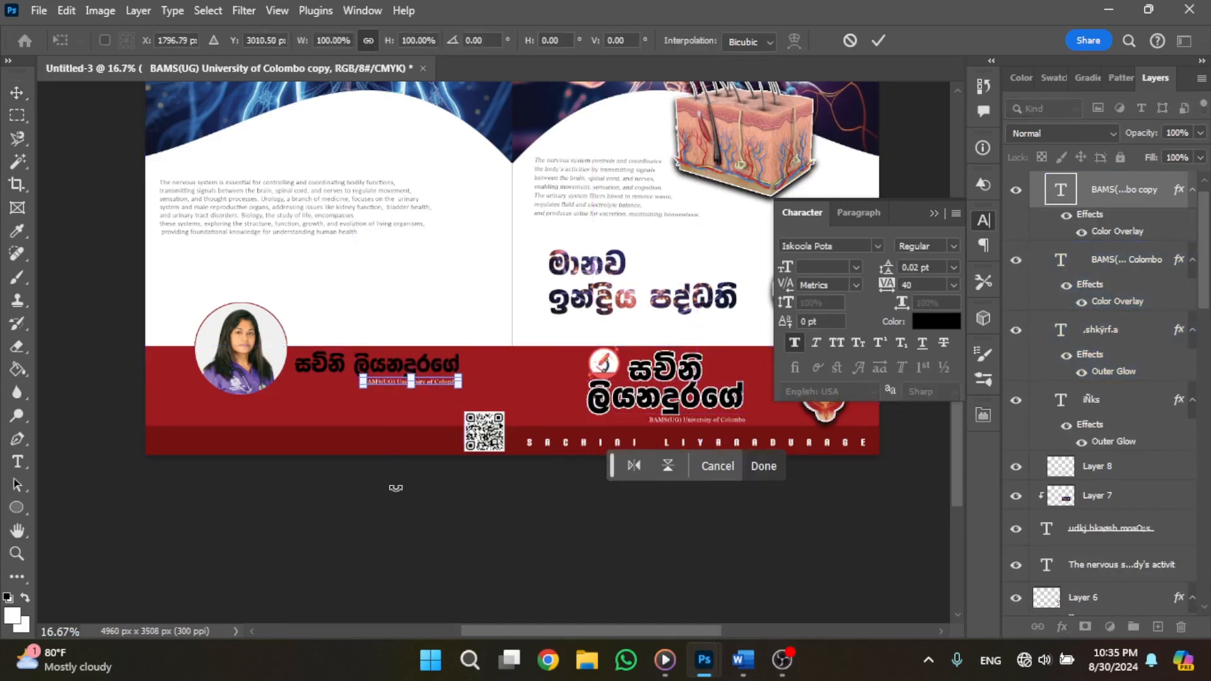
pyautogui.press('Return')
pyautogui.click(934, 213)
# Examine both brochure panels up close, including headers, body text, anatomy images and red bands, and view the whole layout
pyautogui.hotkey('ctrl', '+')
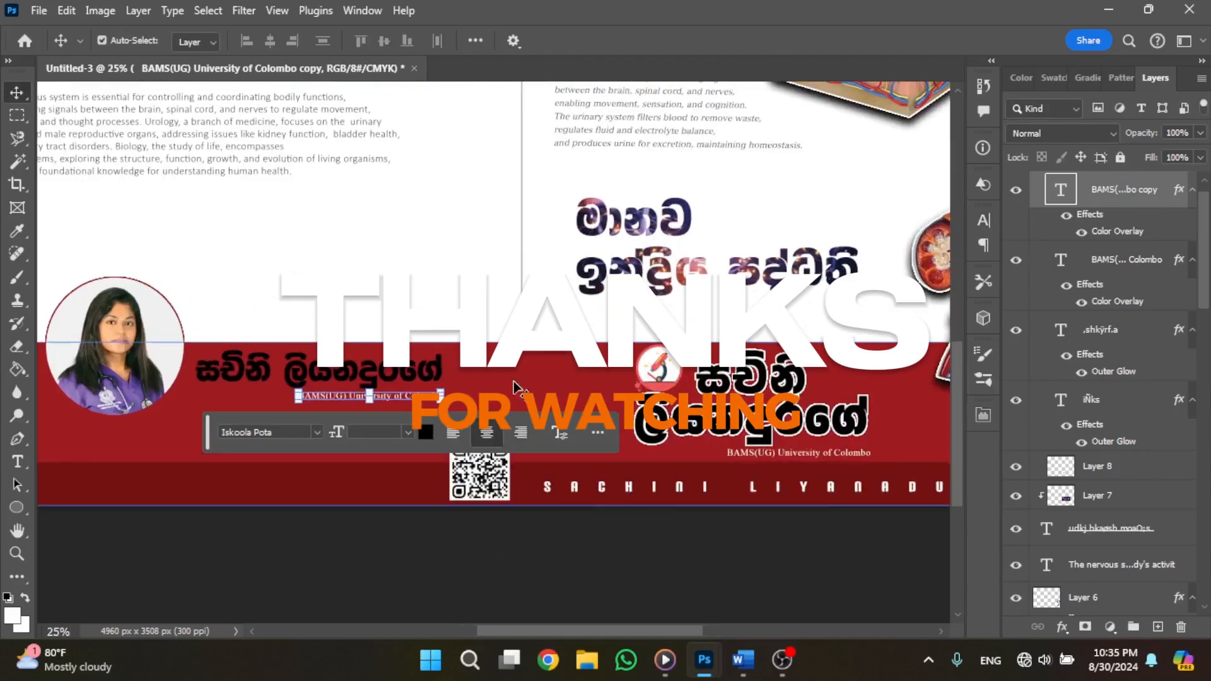
pyautogui.scroll(8, 140, 429)
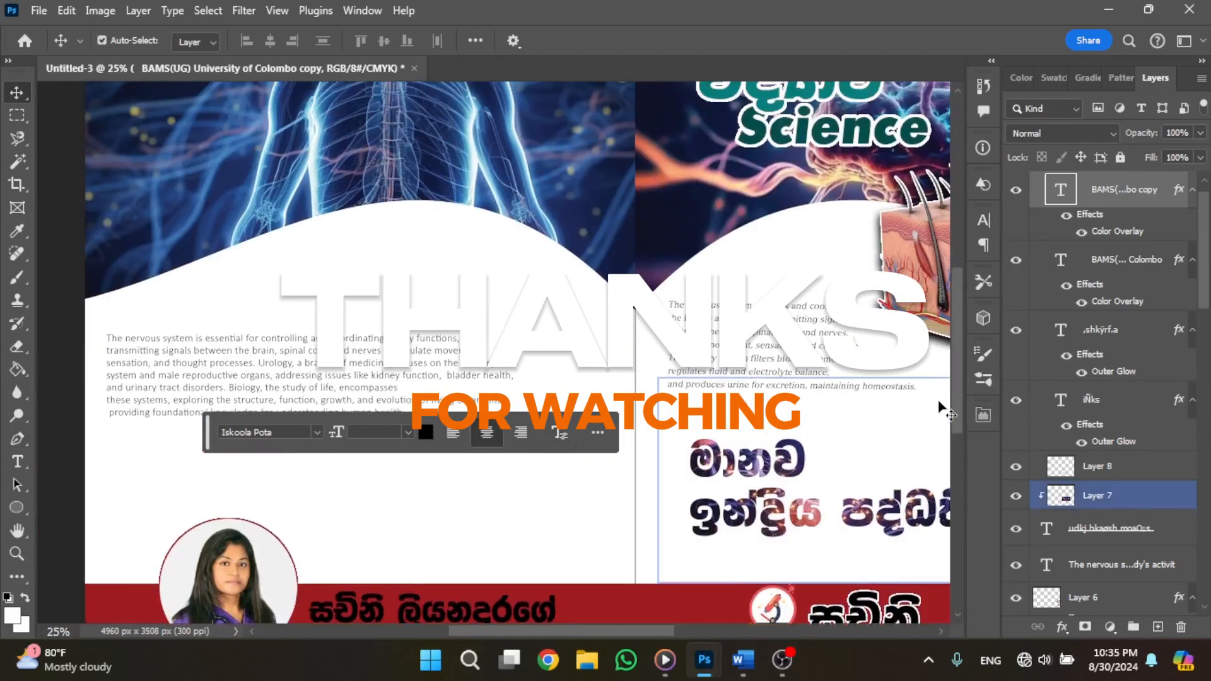
pyautogui.scroll(2, 801, 329)
pyautogui.hscroll(-2, 801, 328)
pyautogui.scroll(-1, 801, 329)
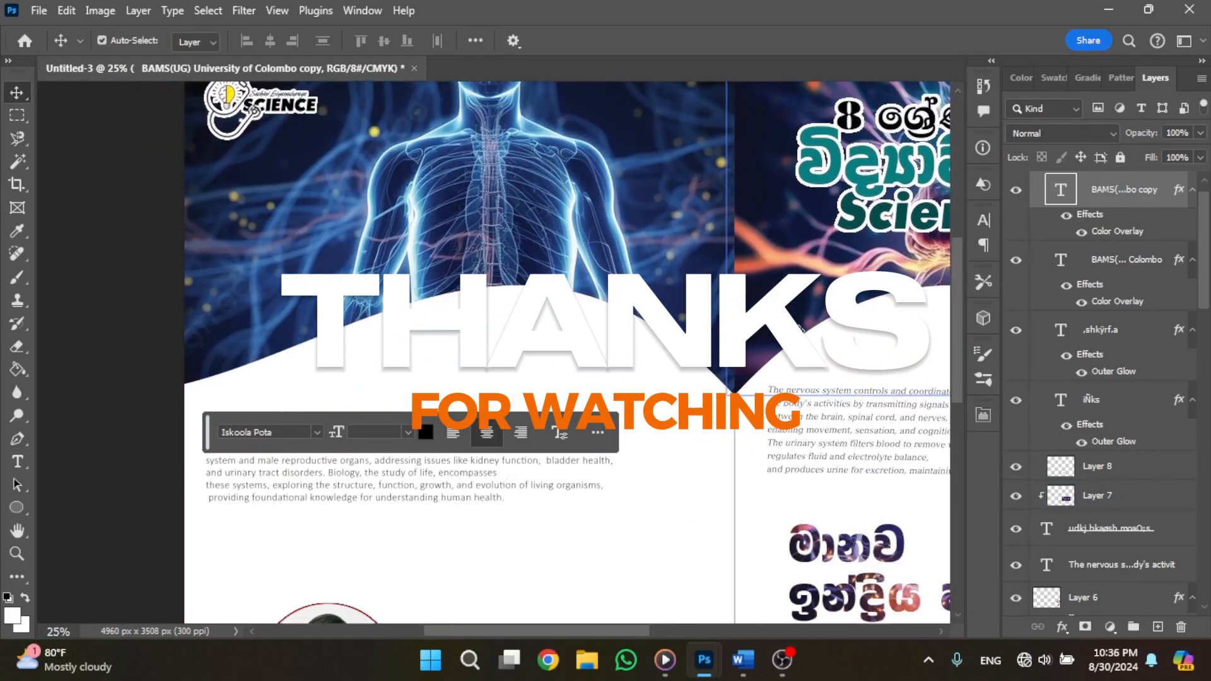
pyautogui.hscroll(6, 801, 329)
pyautogui.scroll(-5, 801, 329)
pyautogui.hscroll(2, 801, 329)
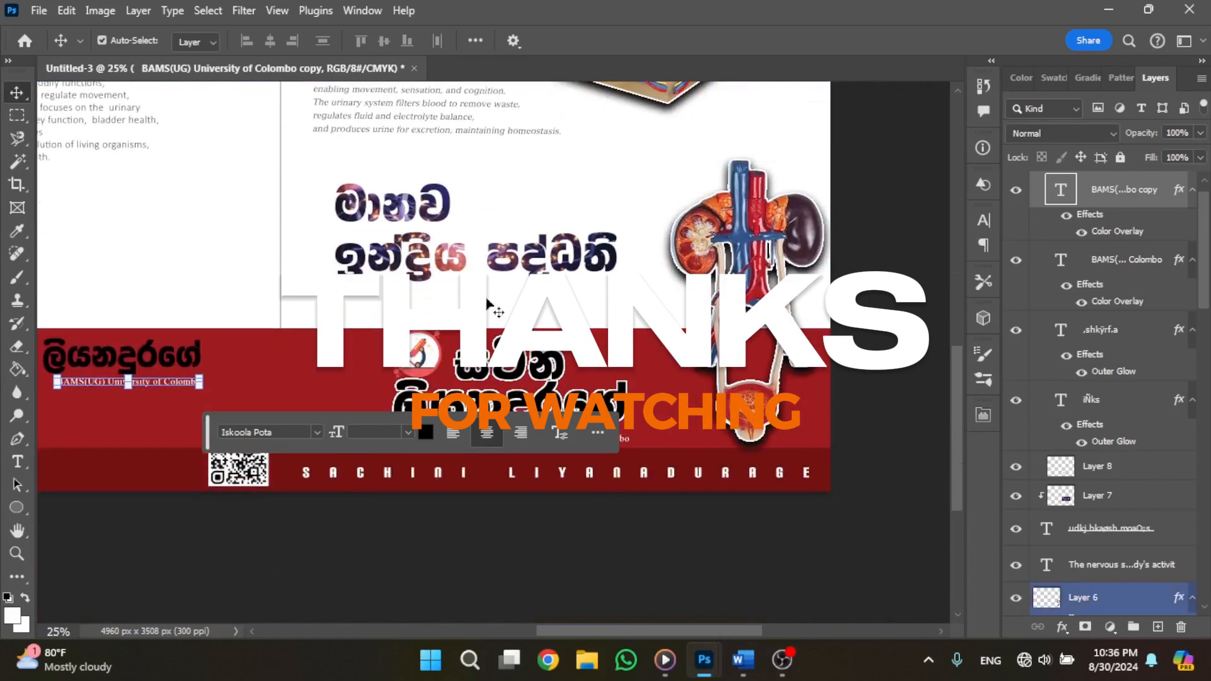
pyautogui.keyDown('ctrl'); pyautogui.click(592, 397); pyautogui.keyUp('ctrl')
pyautogui.hotkey('ctrl', '-')
pyautogui.hotkey('ctrl', '-')
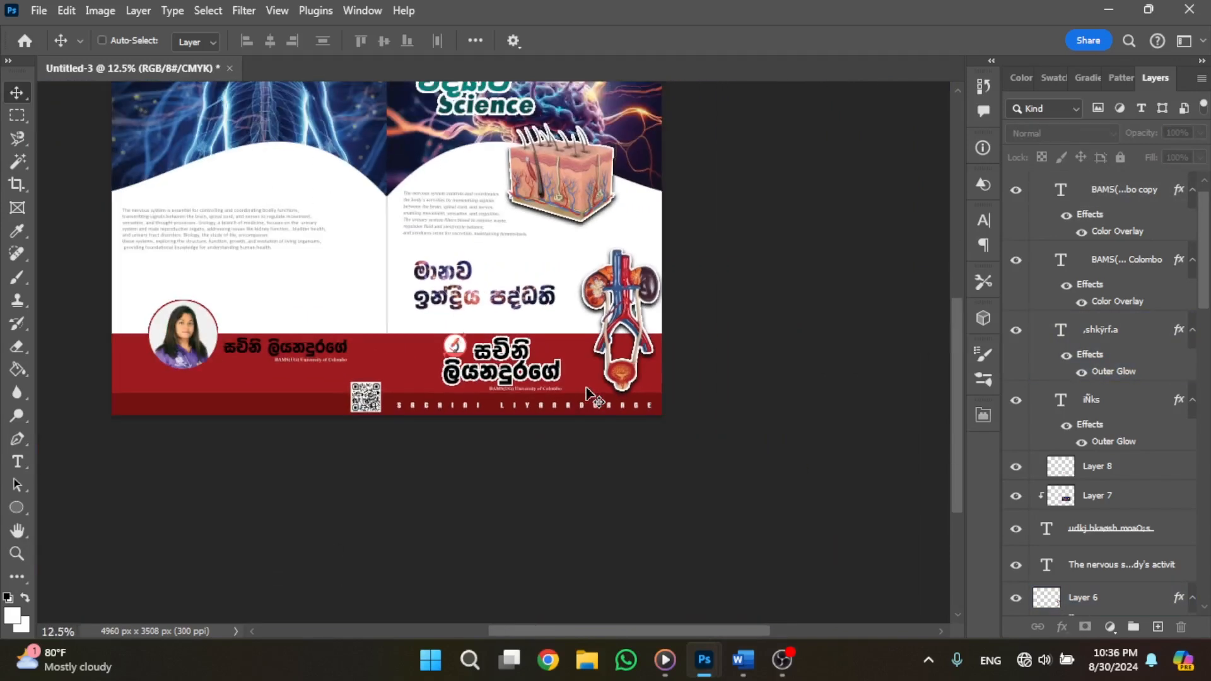
pyautogui.scroll(3, 300, 309)
pyautogui.hscroll(-1, 299, 310)
pyautogui.scroll(1, 300, 314)
pyautogui.hscroll(-1, 299, 314)
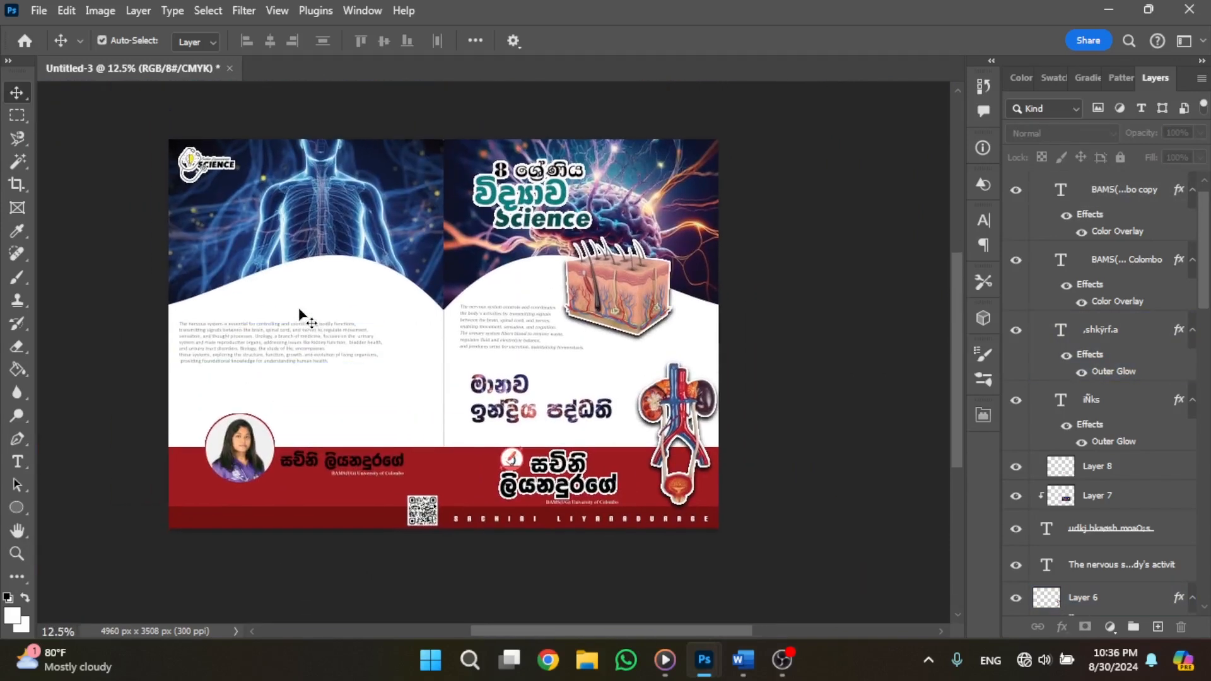